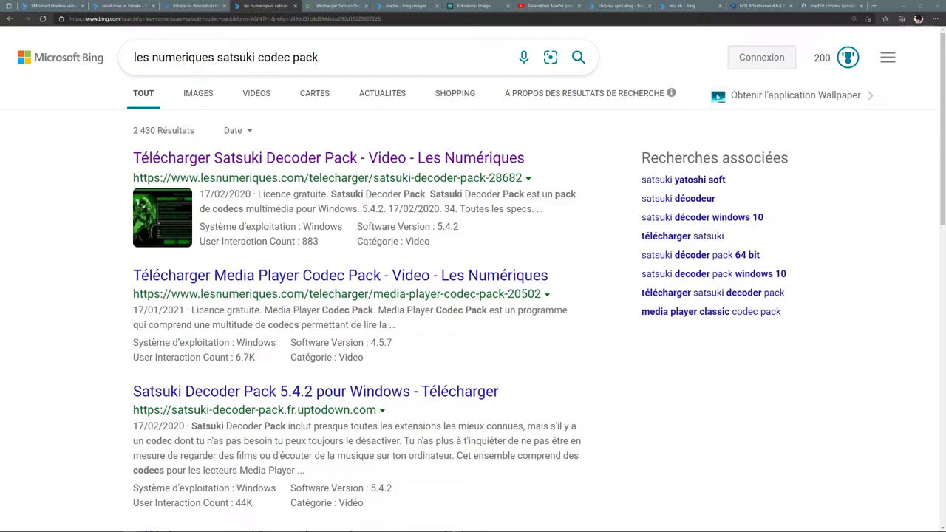
Minimise the browser, open the NVIDIA control panel from the desktop and go to the Changer la résolution page.
click(907, 6)
right_click(479, 59)
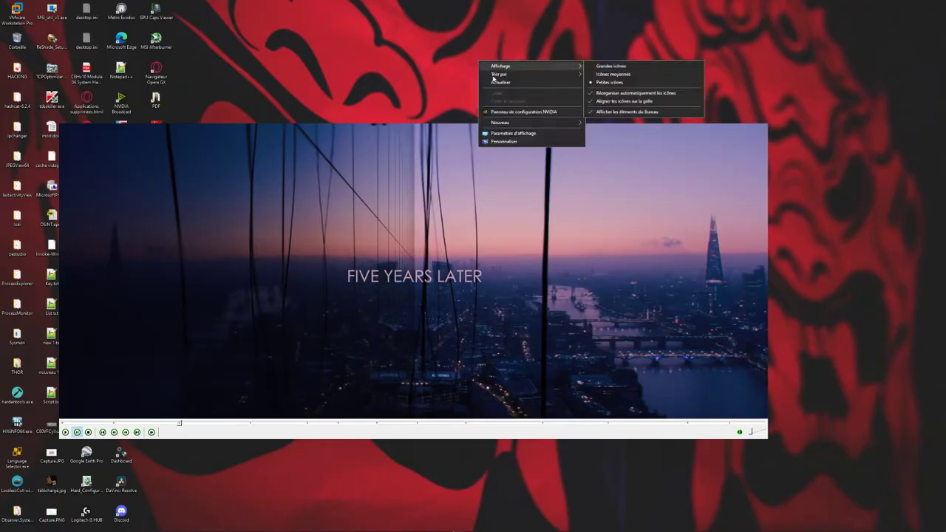
click(517, 113)
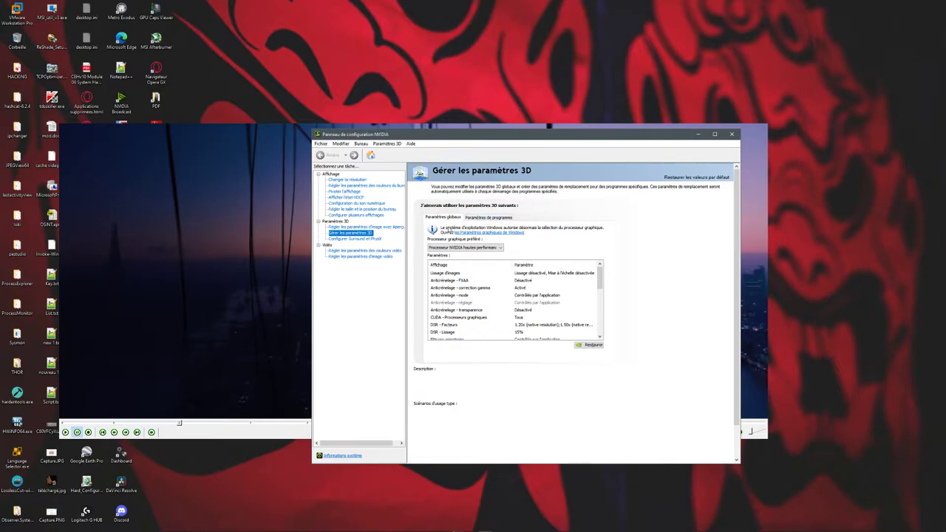
click(353, 186)
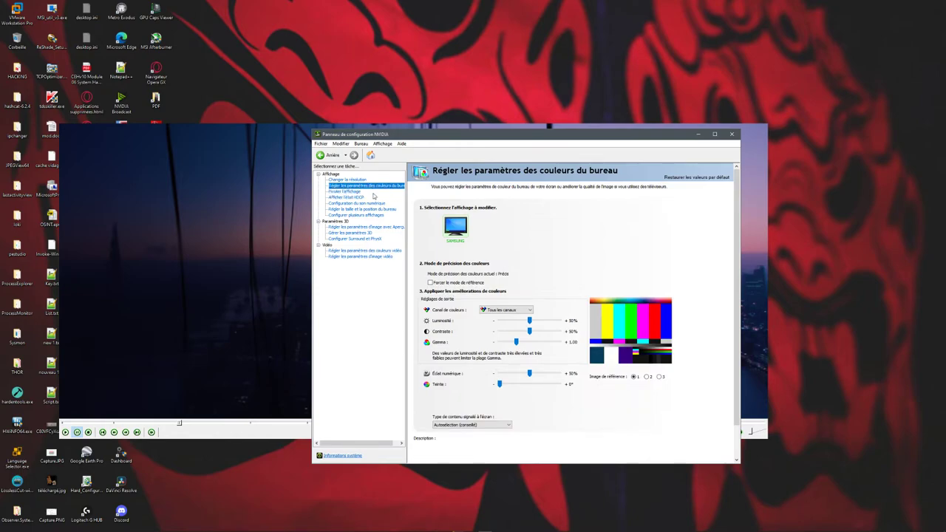
click(348, 180)
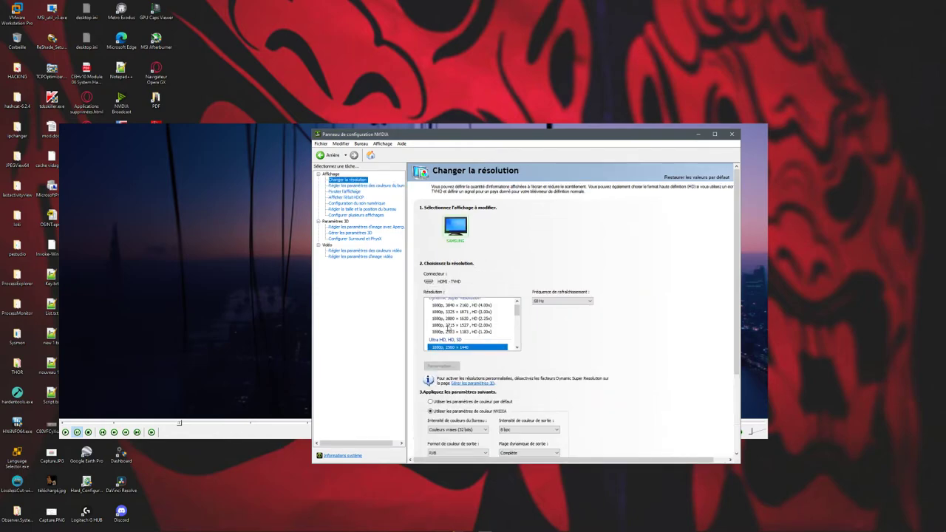
Try to apply the 1080p, 3840 × 2160, HD (4.00x) Dynamic Super Resolution to the SAMSUNG display.
scroll(455, 338, up, 1)
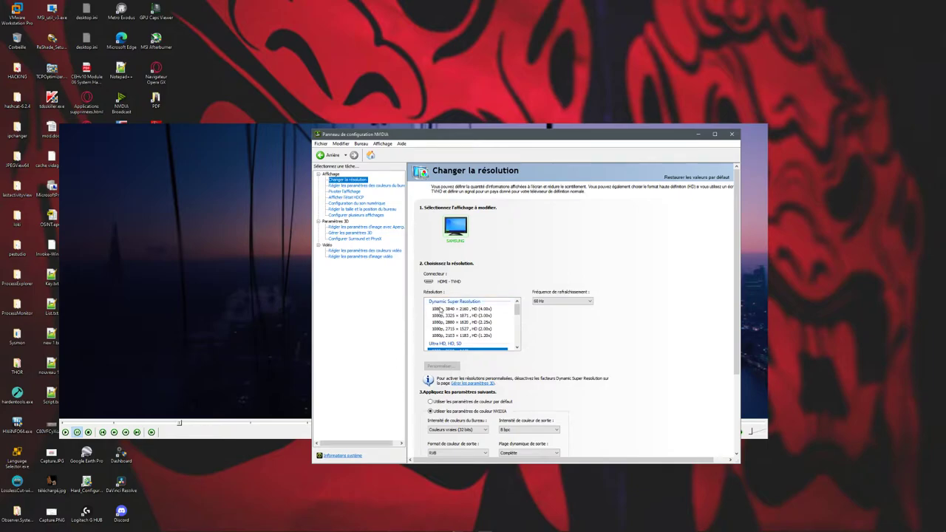
click(455, 312)
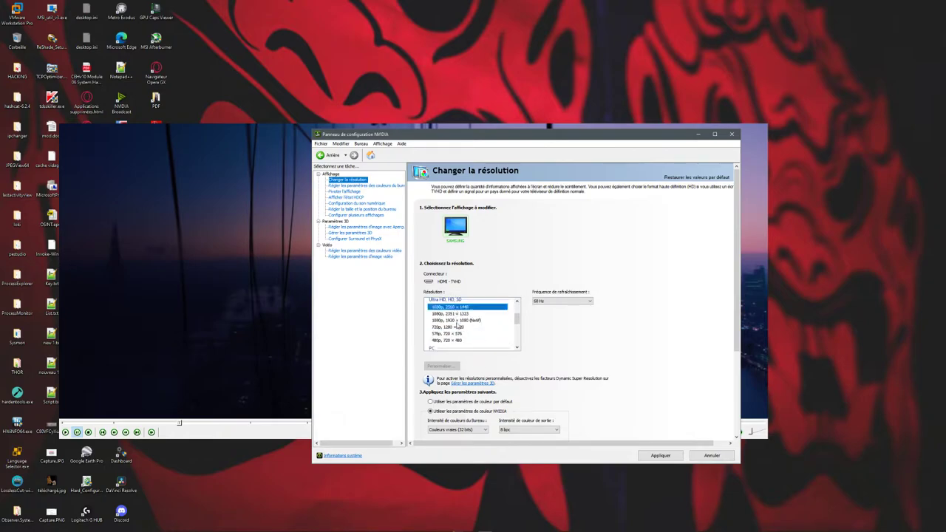
click(480, 348)
scroll(481, 346, down, 2)
click(444, 314)
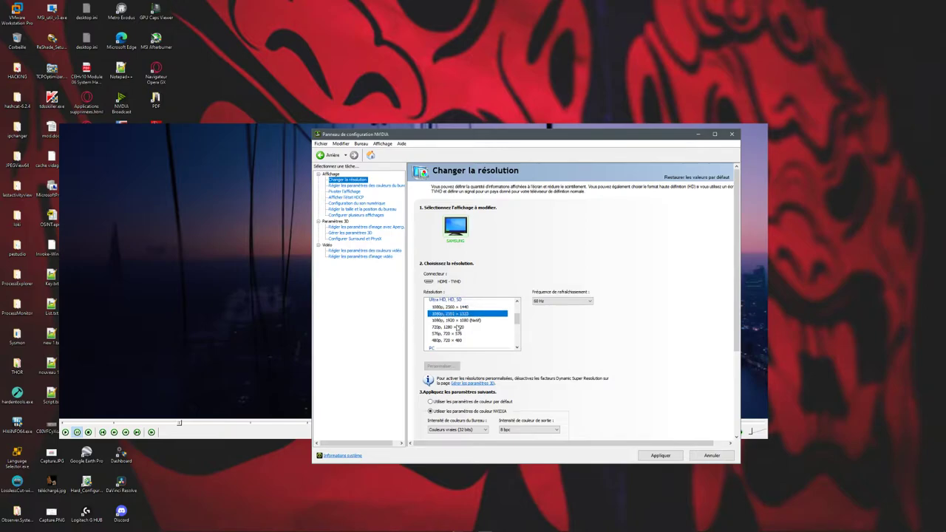
scroll(462, 327, up, 2)
scroll(451, 330, down, 3)
scroll(458, 319, up, 3)
click(459, 309)
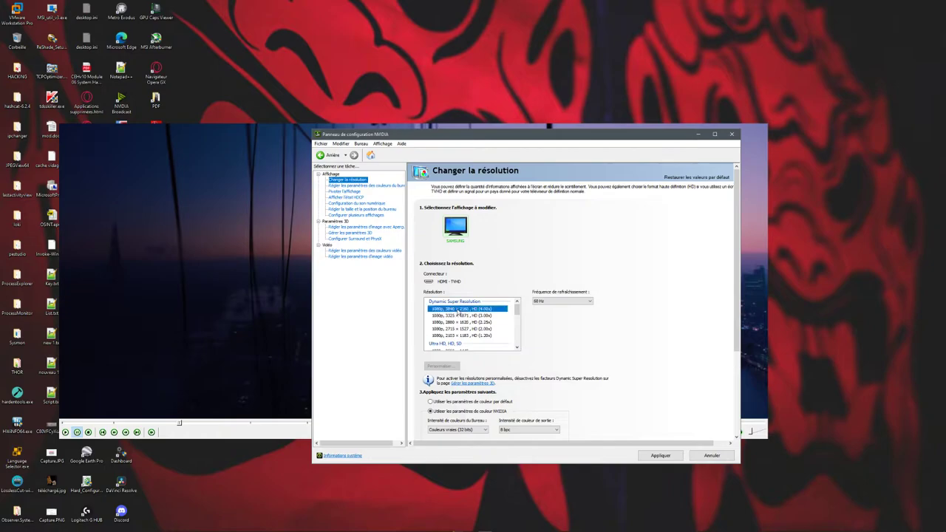
click(660, 454)
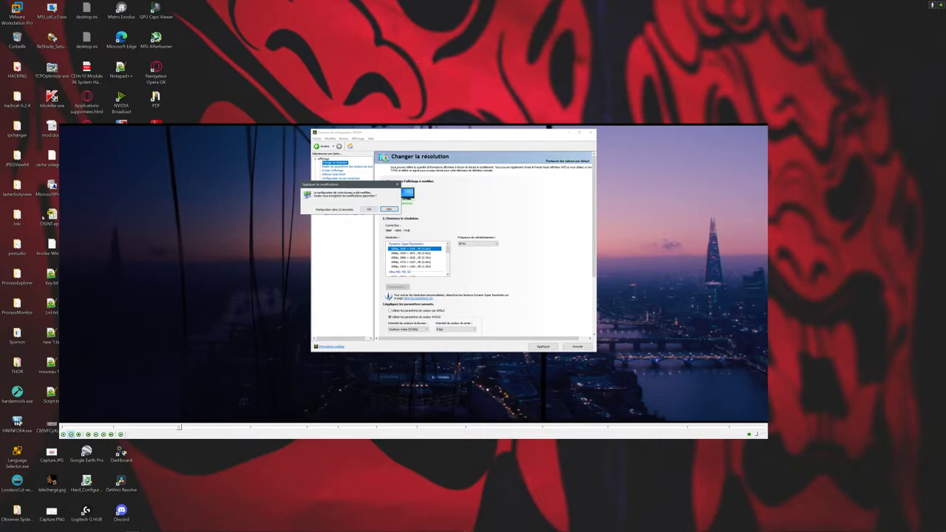
Go through the lower PC resolutions and select 1024 × 768 without applying it.
scroll(527, 279, down, 1)
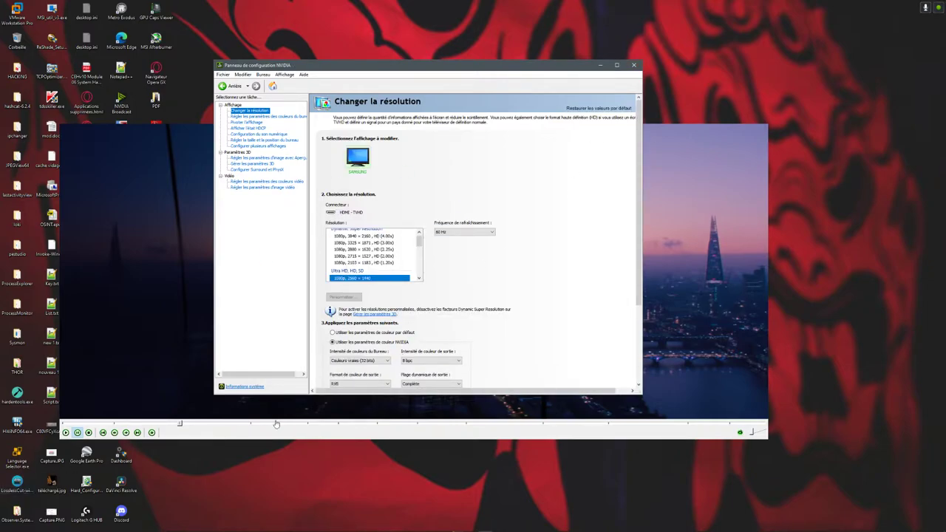
click(329, 275)
scroll(373, 241, down, 3)
click(347, 254)
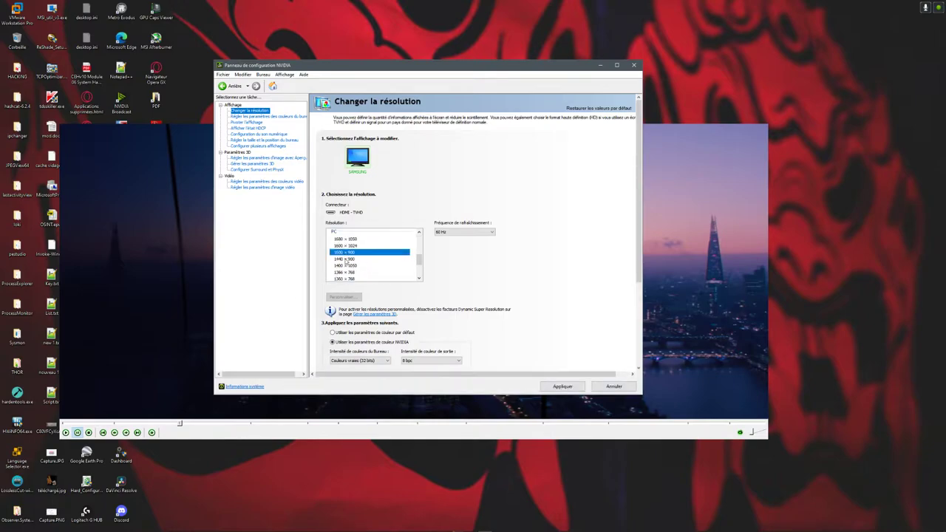
click(346, 260)
click(356, 272)
scroll(387, 285, down, 1)
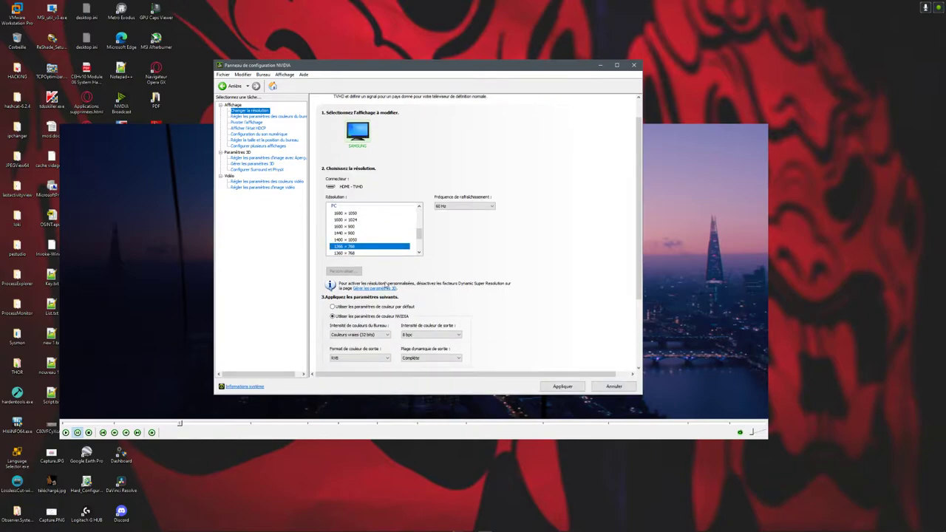
click(353, 254)
scroll(355, 254, down, 2)
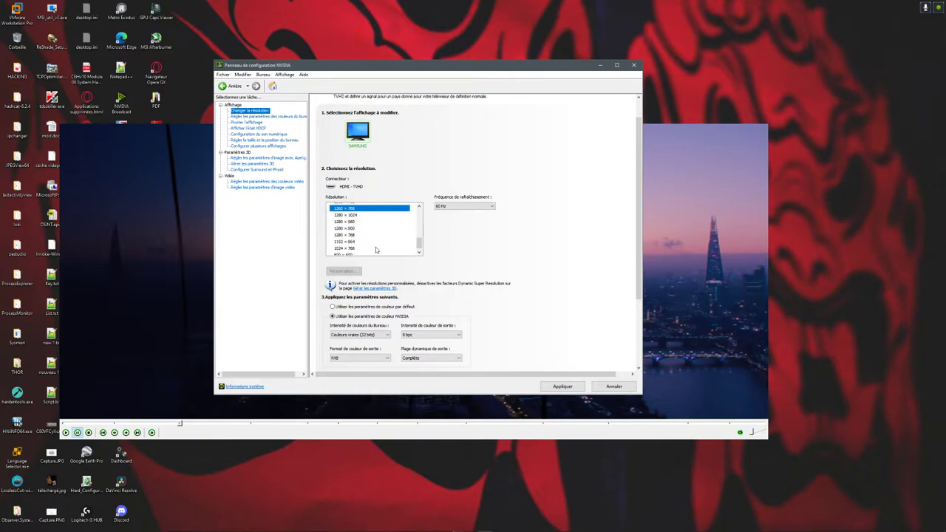
scroll(371, 236, down, 1)
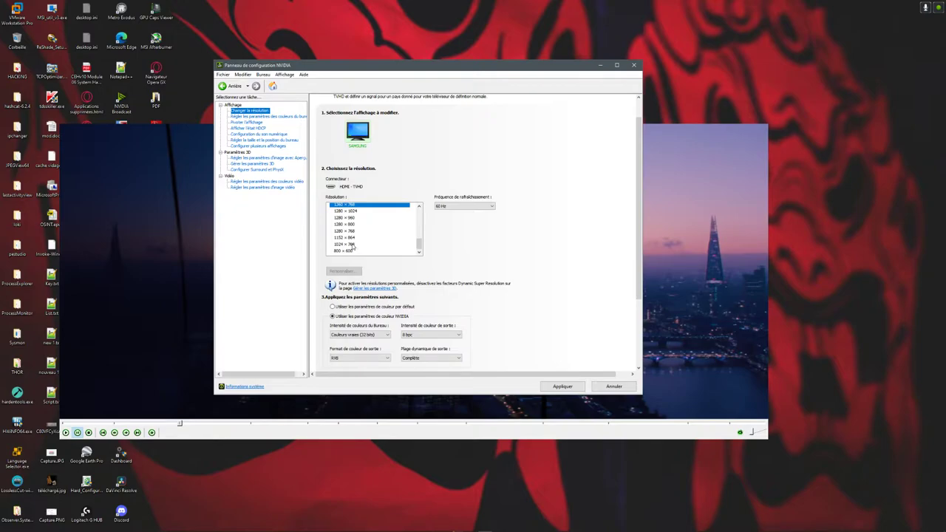
click(354, 238)
click(359, 245)
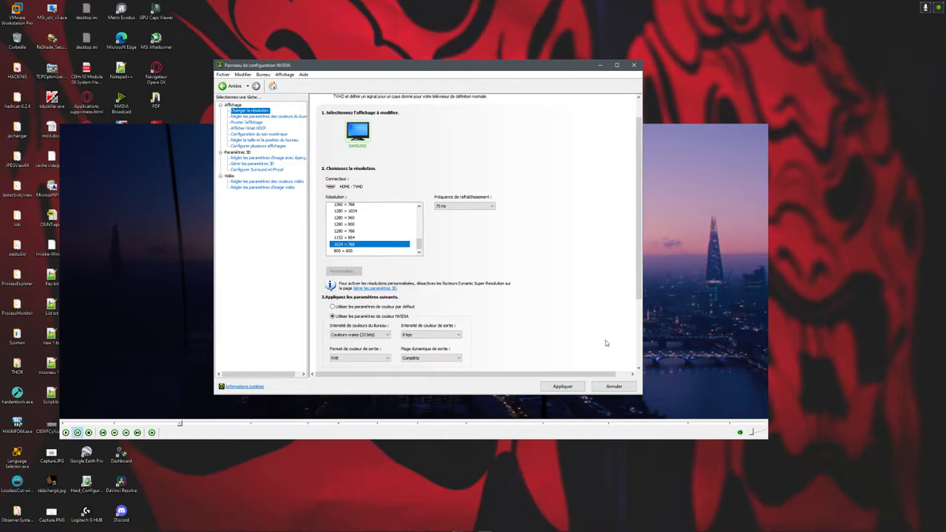
mouse_move(518, 519)
click(934, 527)
scroll(461, 312, up, 1)
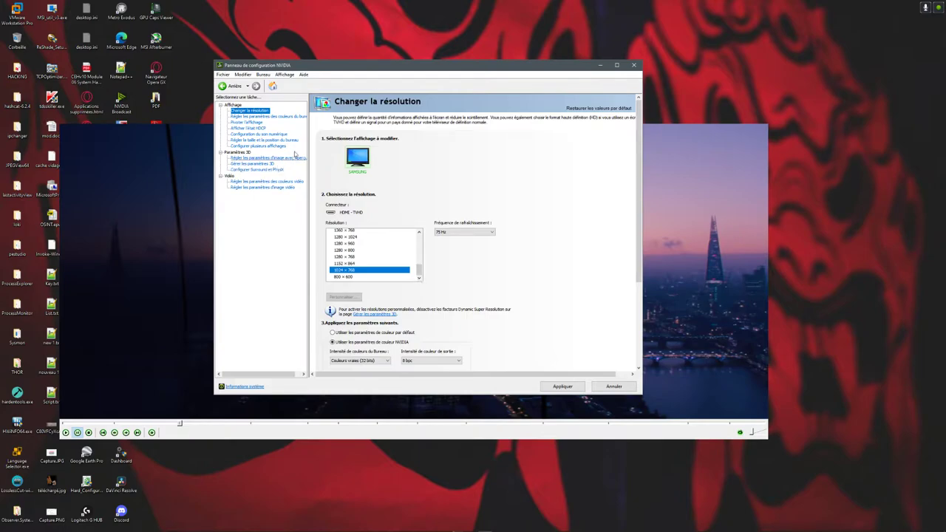
Compare the Pas de mise à l'échelle and Plein écran scaling modes for the desktop size and position, and minimise the control panel.
click(251, 140)
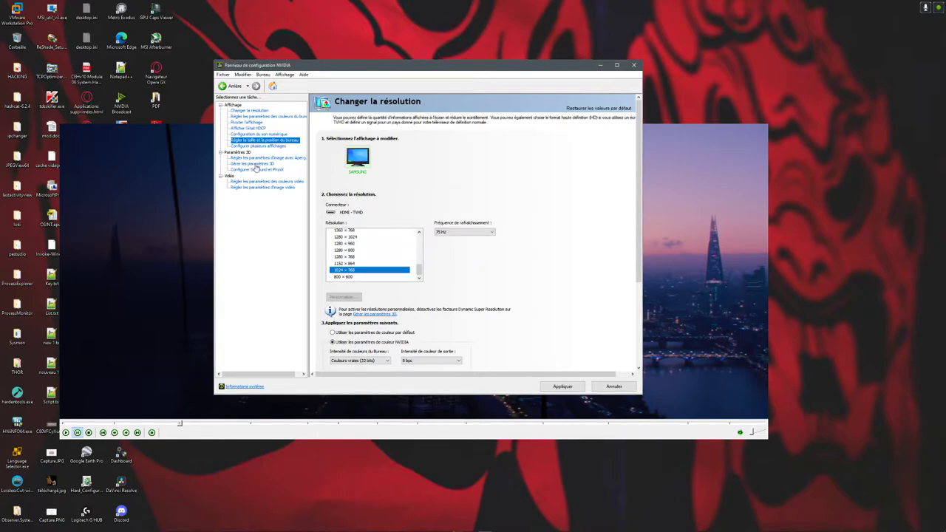
click(276, 141)
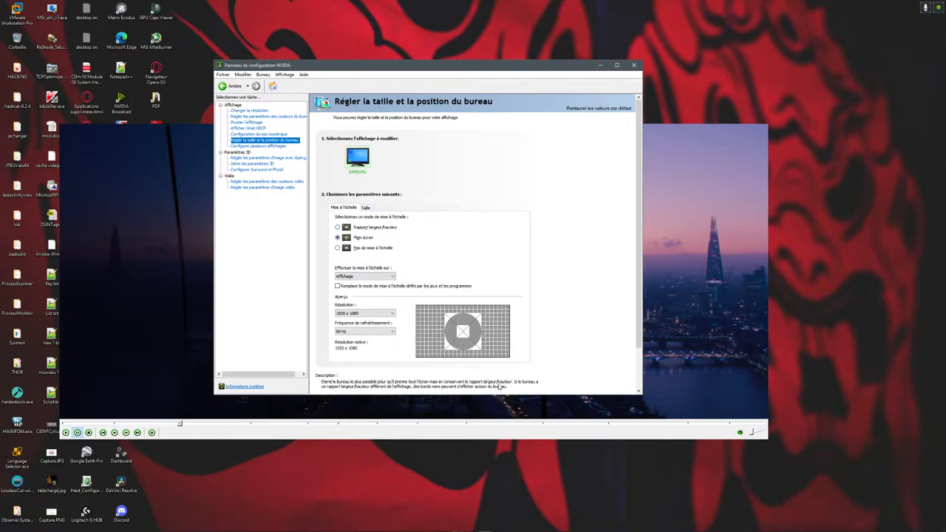
click(337, 248)
click(359, 241)
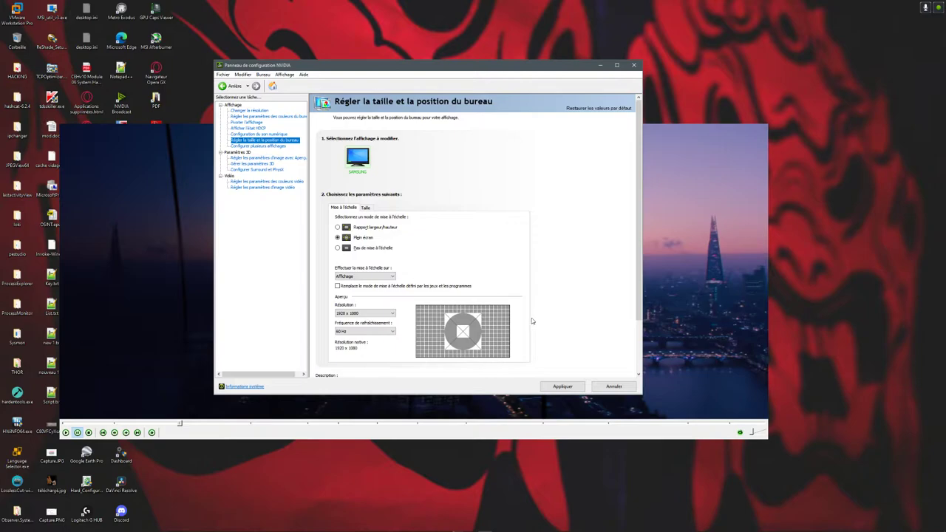
click(601, 65)
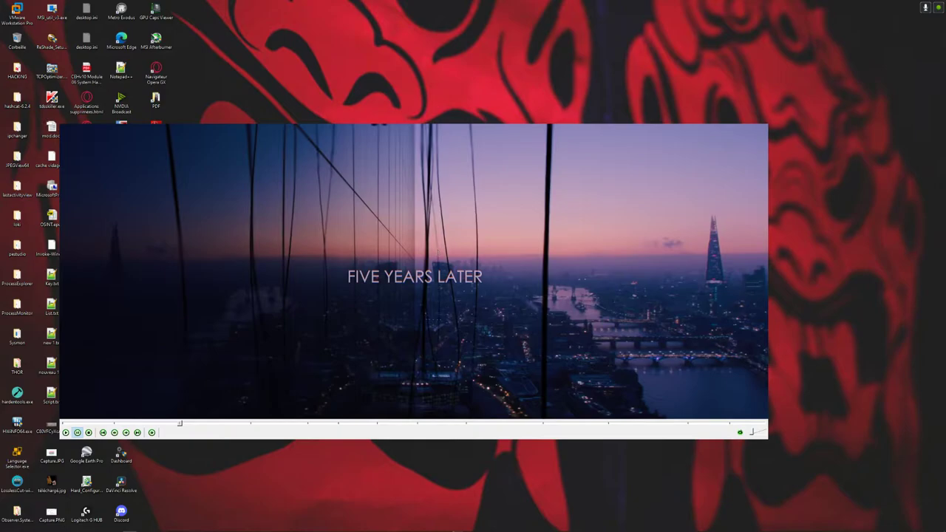
Play the paused film in full screen, pause it and return to the windowed view.
click(387, 255)
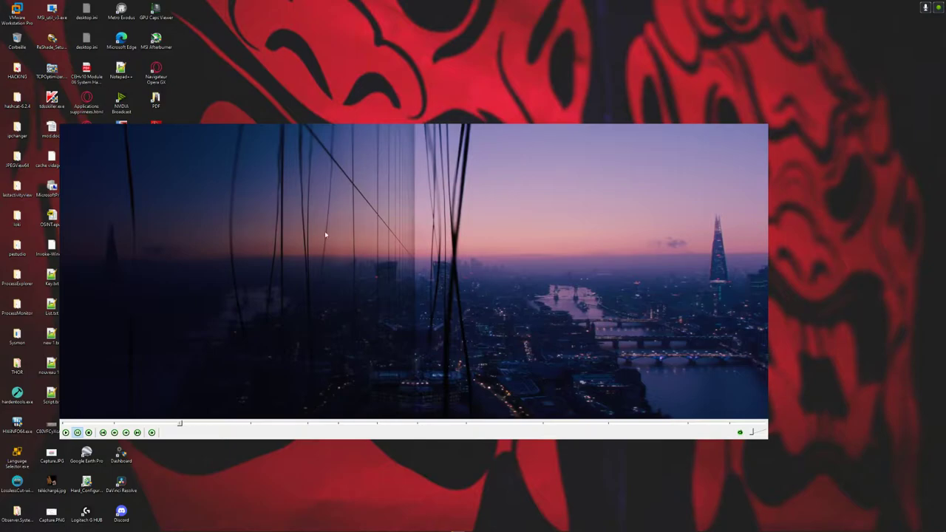
double_click(398, 269)
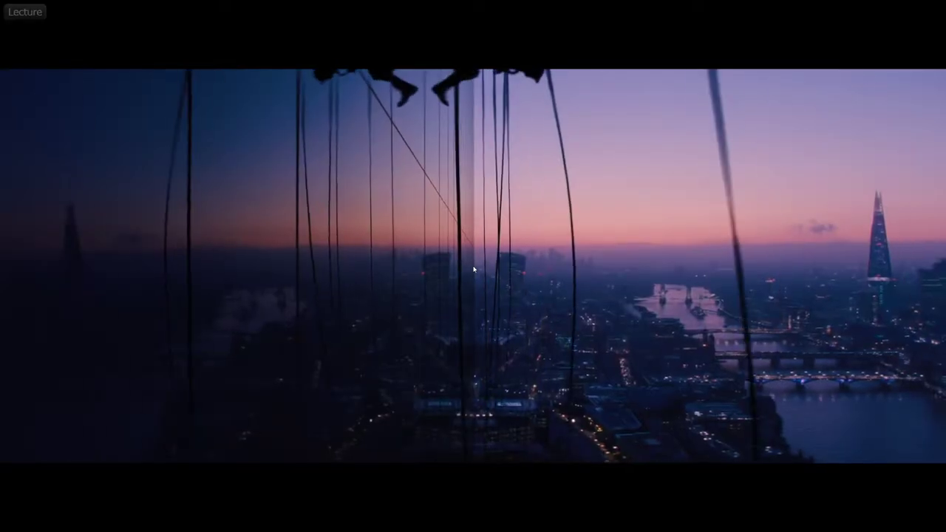
click(474, 269)
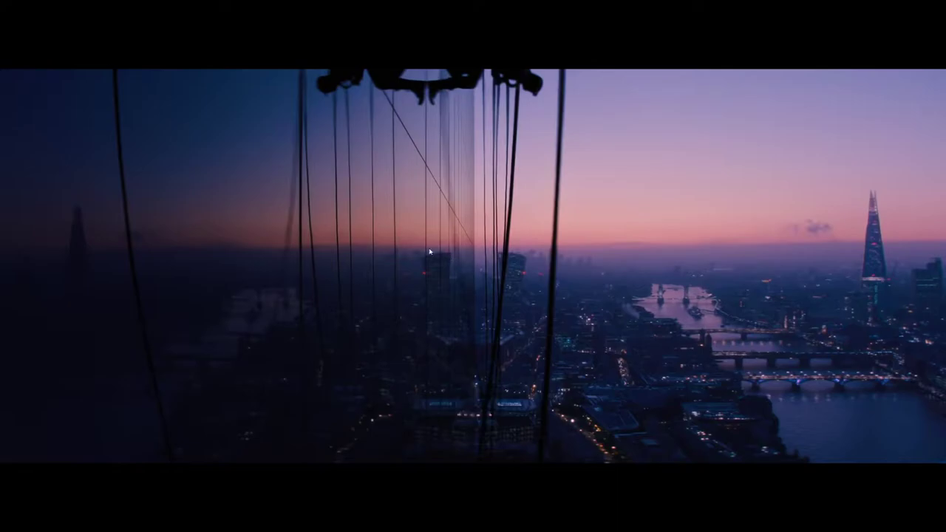
double_click(406, 259)
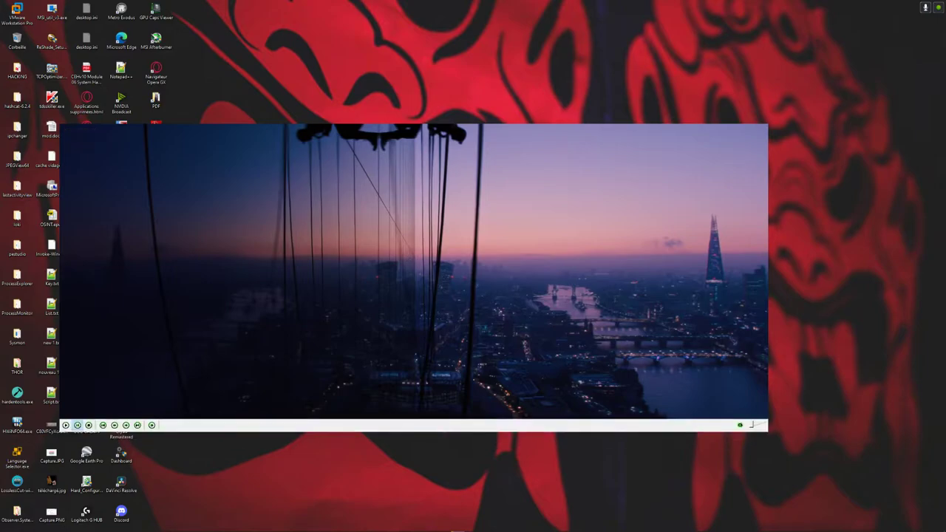
Toggle the player's information, status and playback statistics displays on and off.
key(ctrl+3)
key(ctrl+3)
key(ctrl+3)
key(ctrl+3)
key(ctrl+5)
key(ctrl+5)
key(ctrl+4)
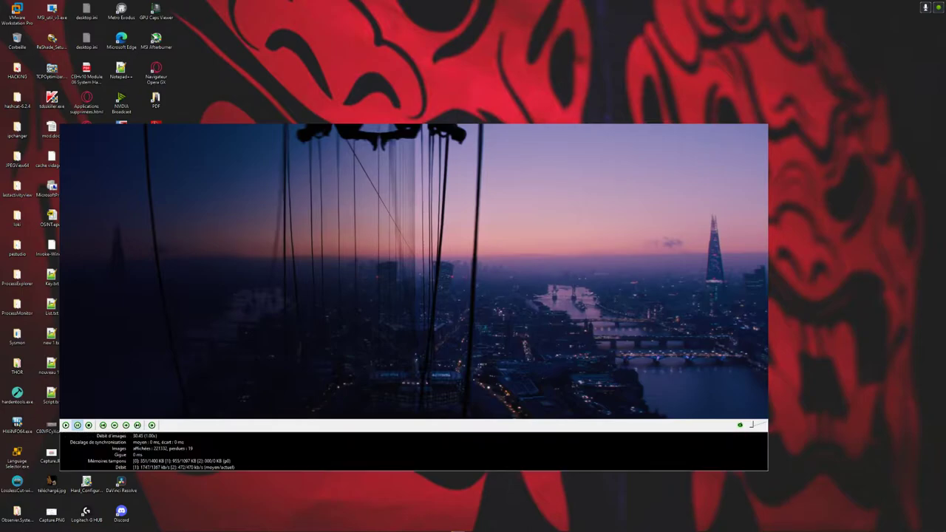
key(ctrl+4)
key(ctrl+4)
key(ctrl+4)
key(ctrl+4)
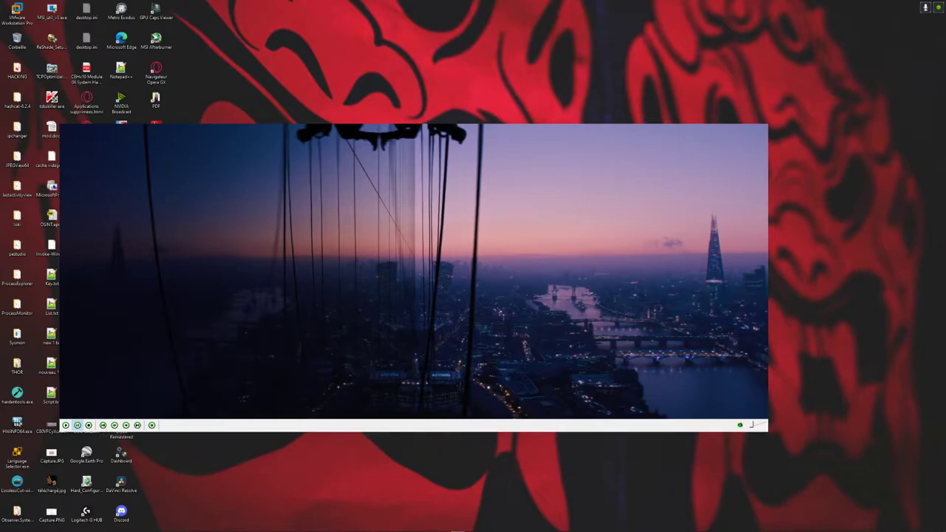
key(ctrl+4)
Show the player's playlist and hide it again.
key(ctrl+7)
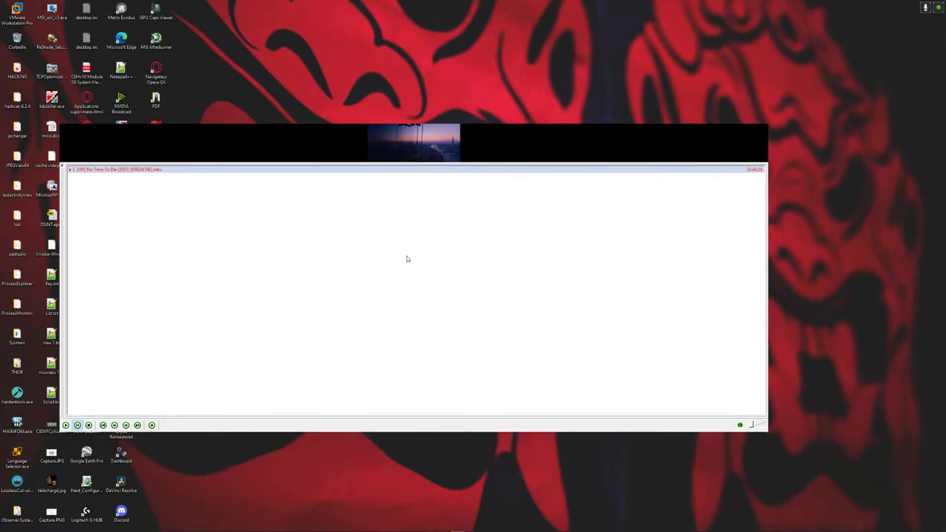
key(ctrl+7)
key(ctrl+7)
key(ctrl+7)
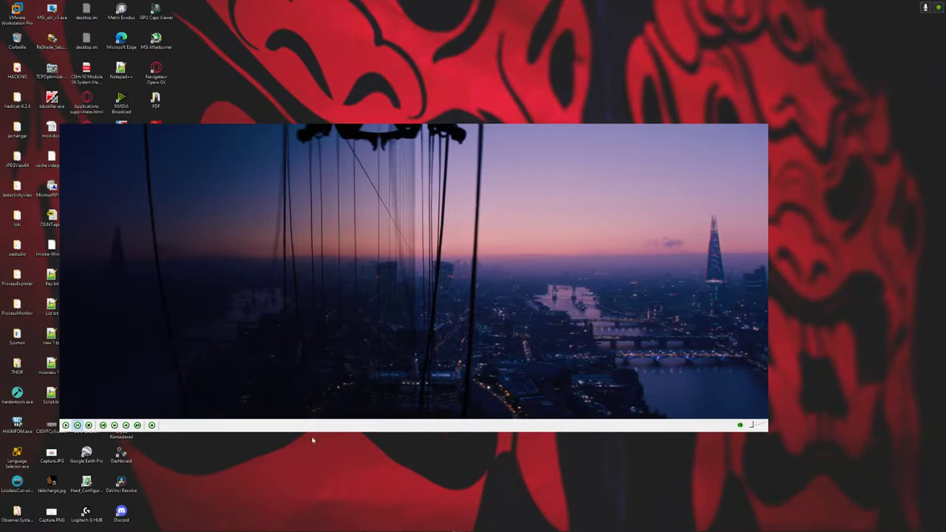
Check the processor and memory readings in the system monitor pop-up and dismiss it.
click(898, 526)
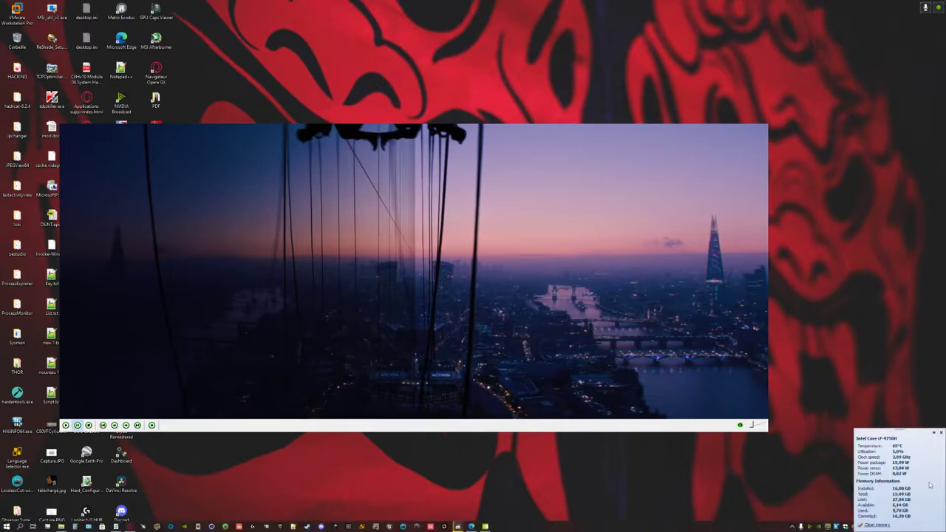
drag(928, 432, 847, 232)
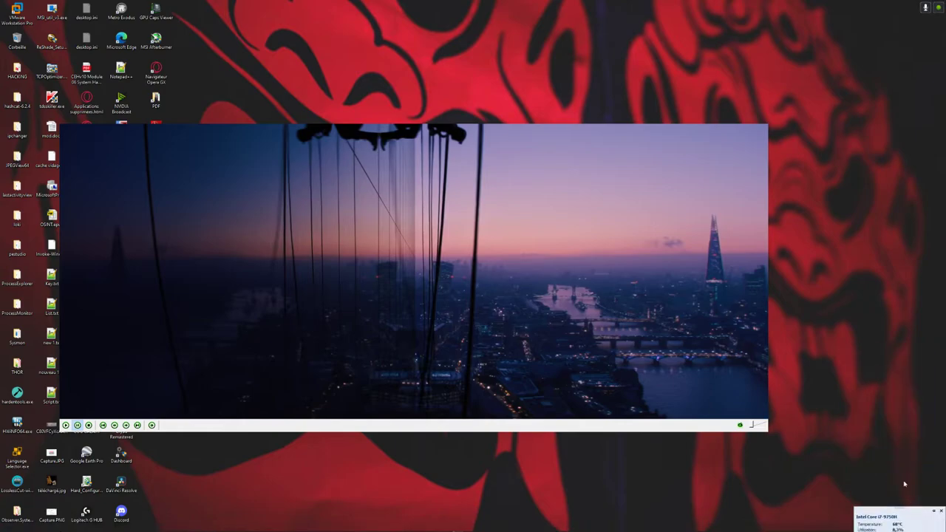
click(302, 527)
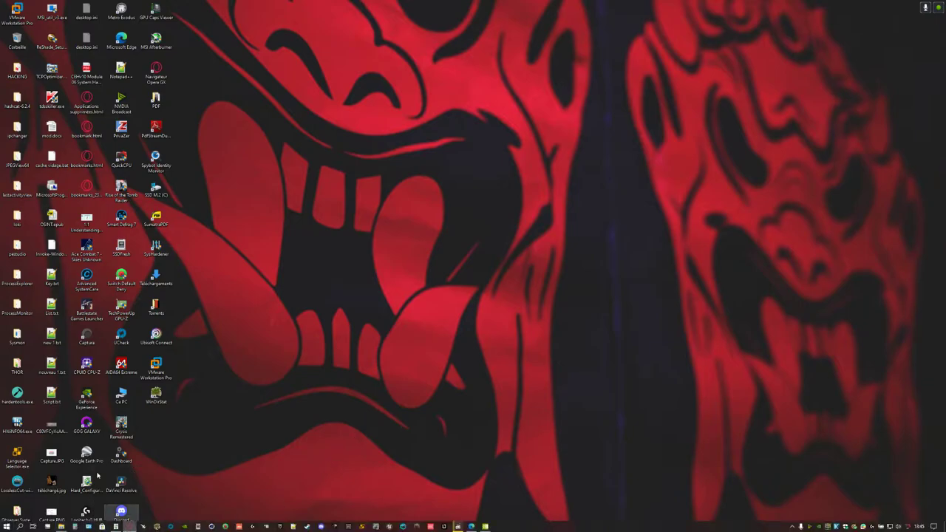
Switch to Microsoft Edge, bring up the MSI Afterburner 4.6.4 Beta 4 download page and show the list of downloads.
key(alt+Tab)
key(alt+Tab)
key(alt+Tab)
key(alt+Tab)
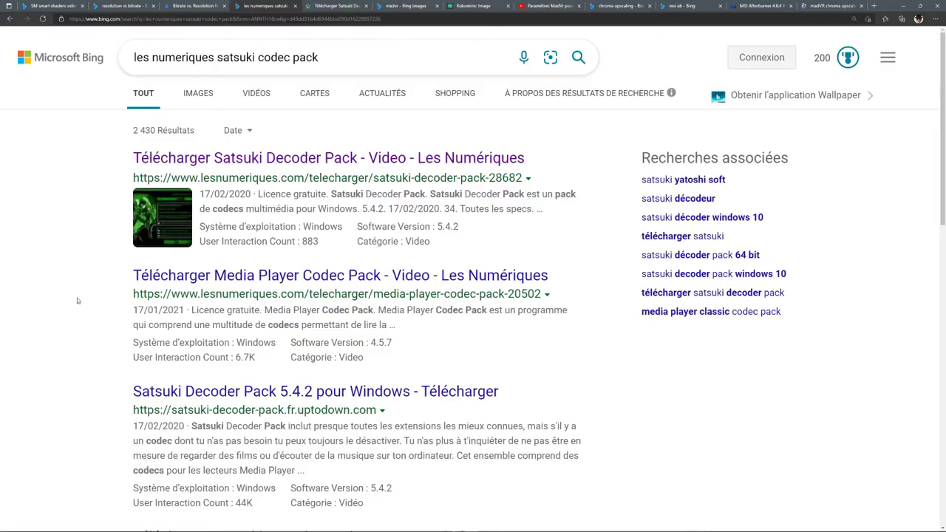
click(761, 6)
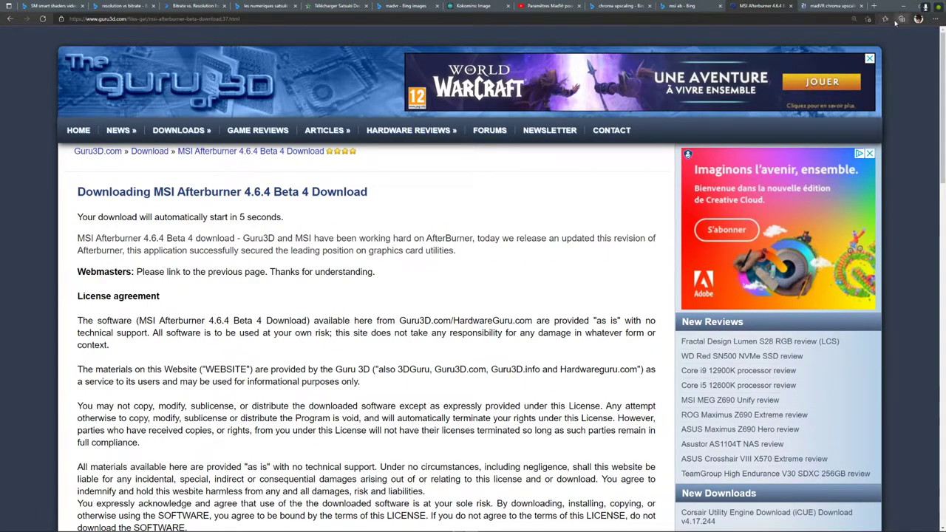
click(936, 19)
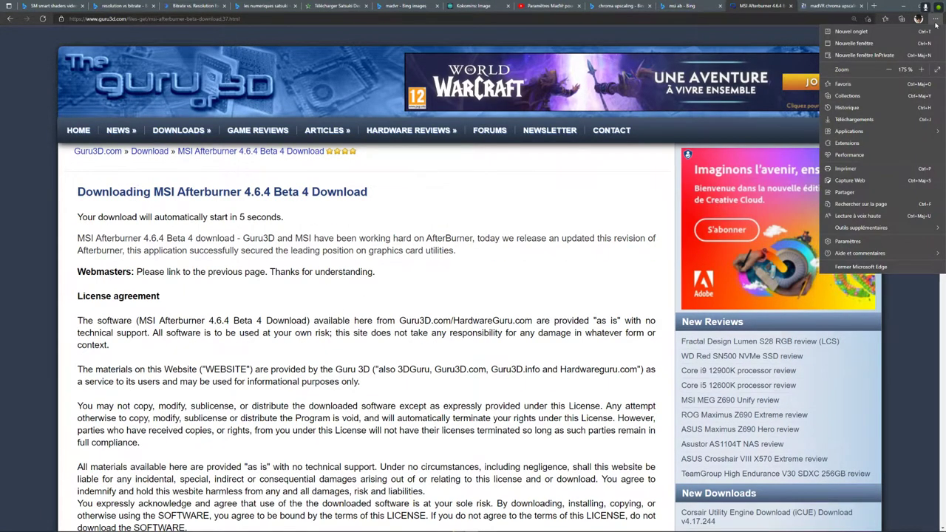
click(842, 122)
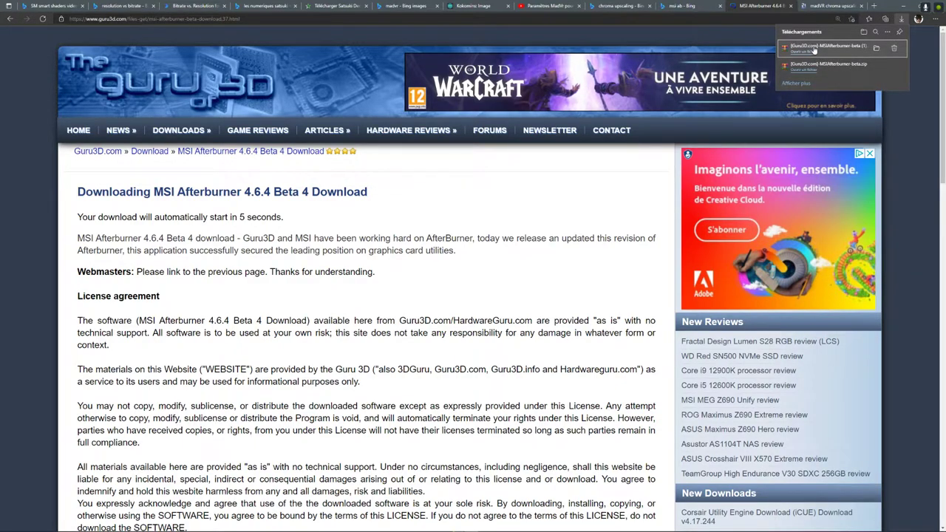
Open the newly downloaded MSIAfterburner-beta (1).zip, start MSIAfterburnerSetup464Beta4.exe from it and dismiss the WinRAR licence and file-opening dialogs.
click(813, 49)
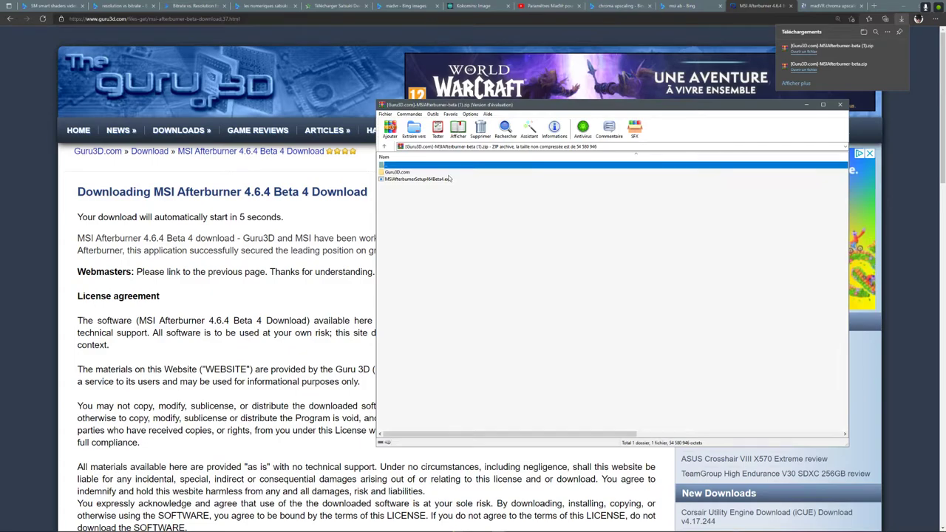
click(450, 179)
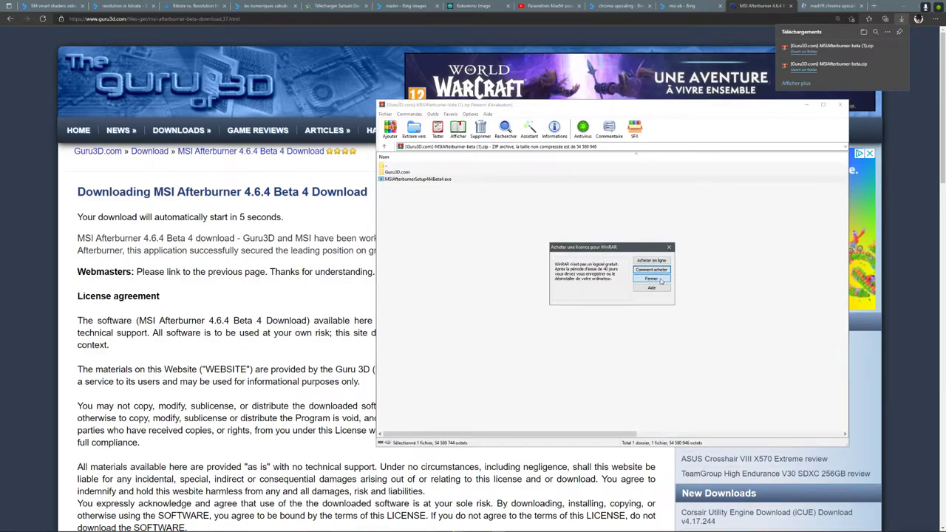
click(662, 281)
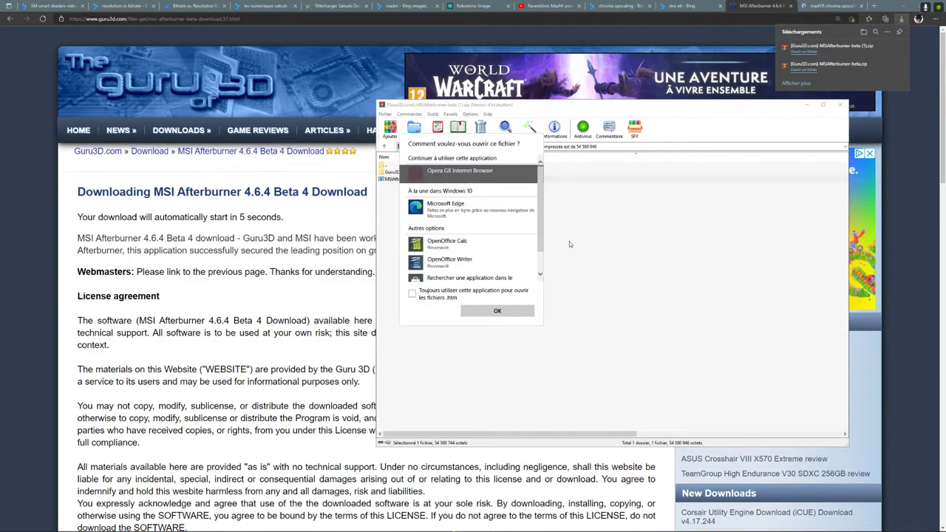
key(Escape)
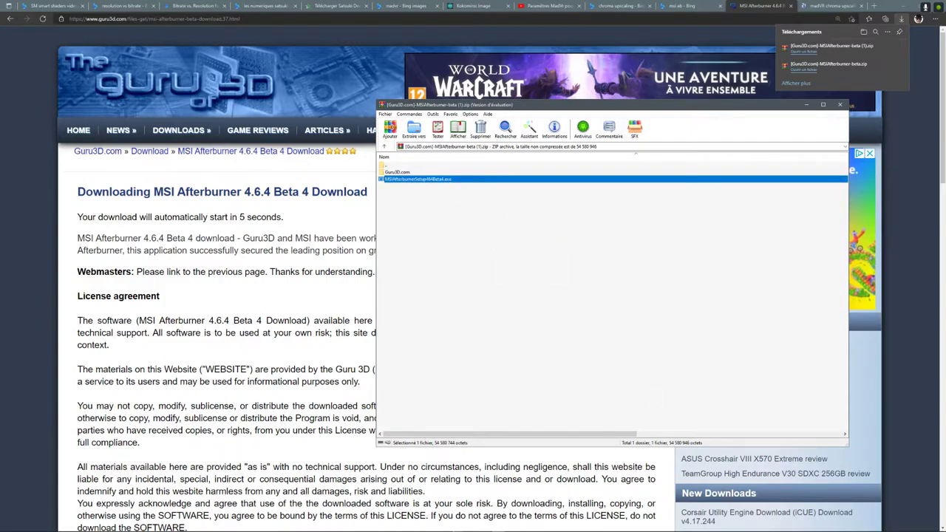
Authorize MSIAfterburnerSetup464Beta4.exe to make changes to the device and allow Norton to run the program.
click(793, 526)
click(792, 499)
click(434, 287)
key(ctrl+alt+Delete)
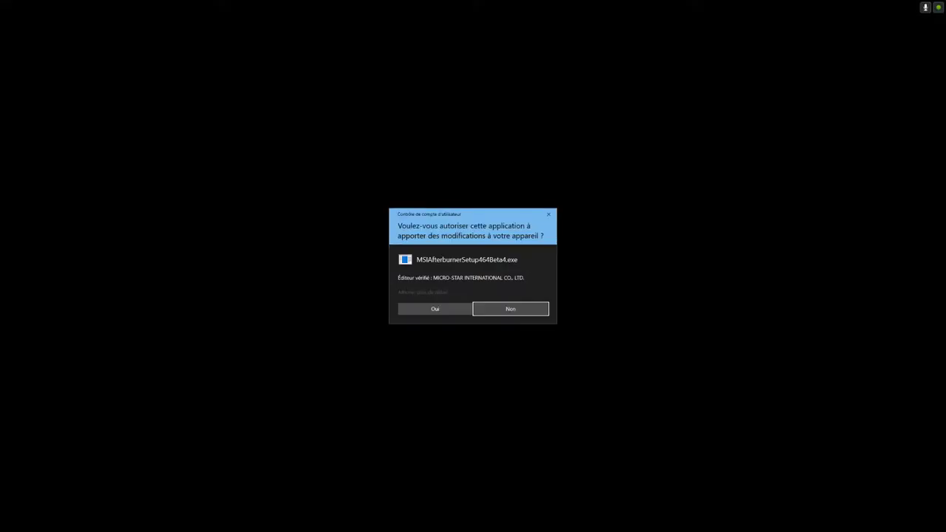
click(451, 310)
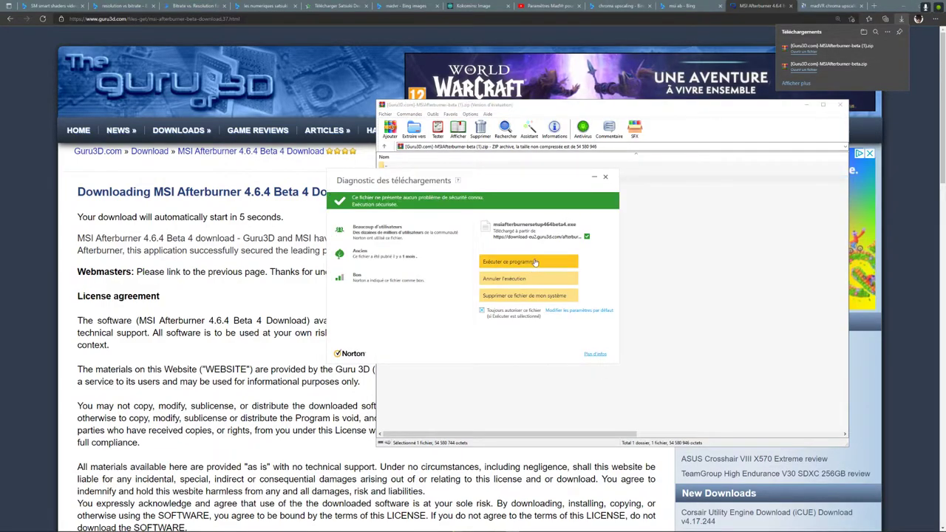
click(530, 262)
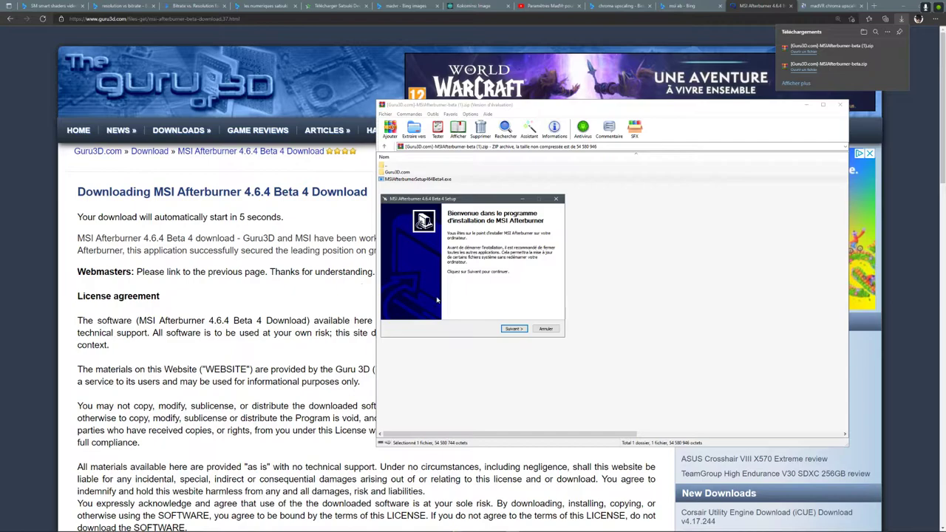
Accept the MSI Afterburner licence terms and exclude RivaTuner Statistics Server from the components to install.
key(Return)
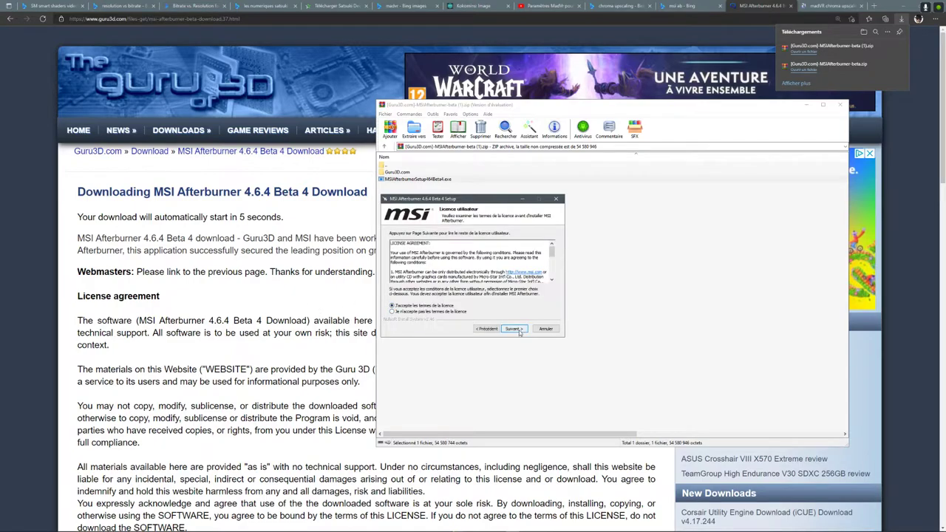
click(519, 331)
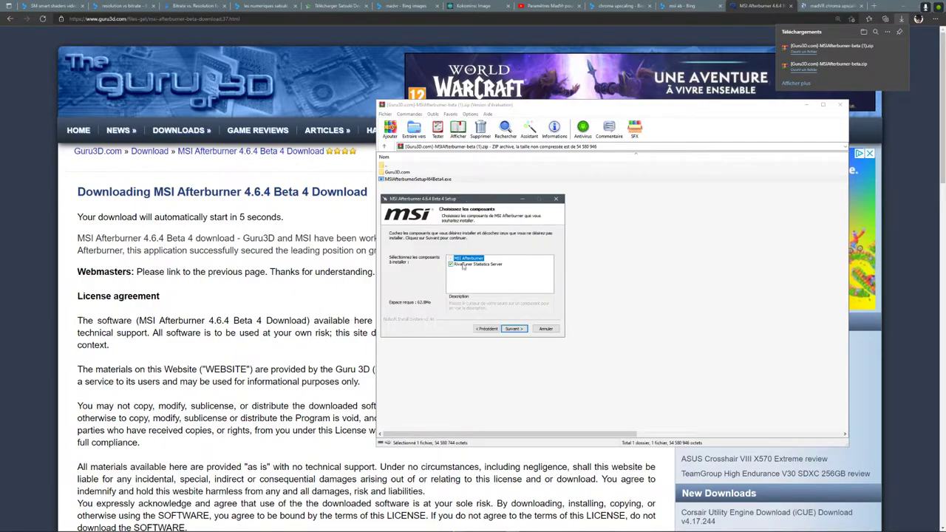
click(462, 266)
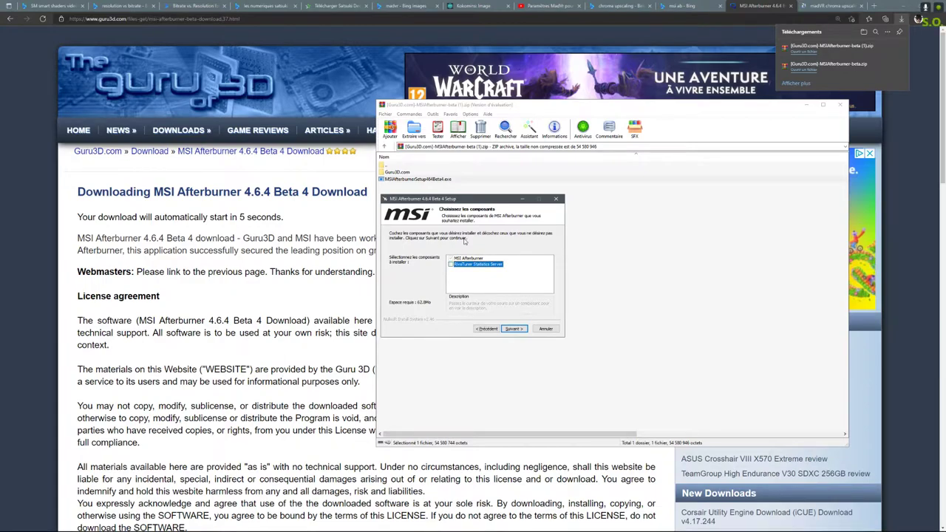
key(alt+r)
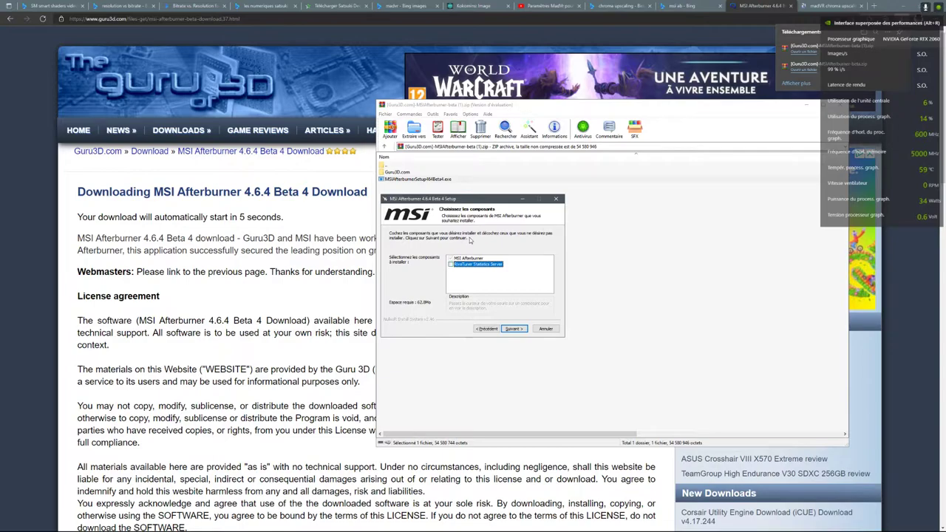
key(alt+r)
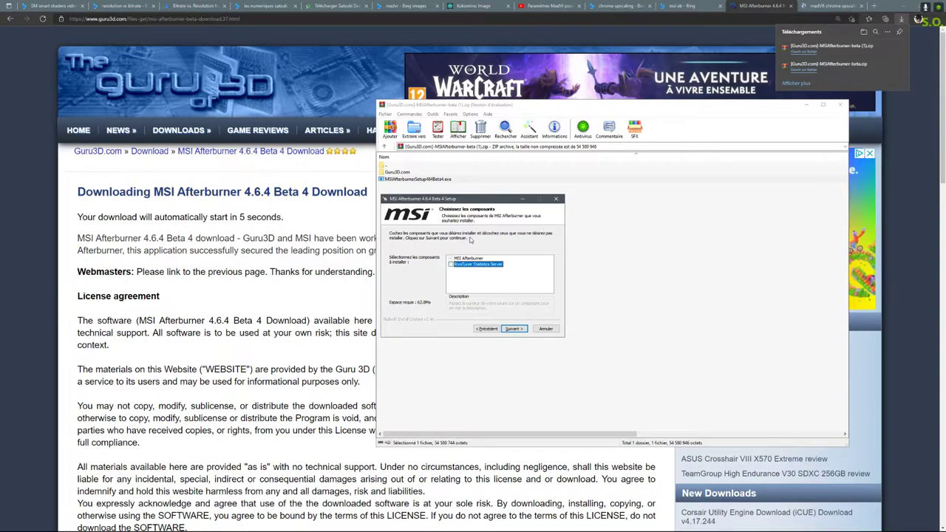
click(518, 331)
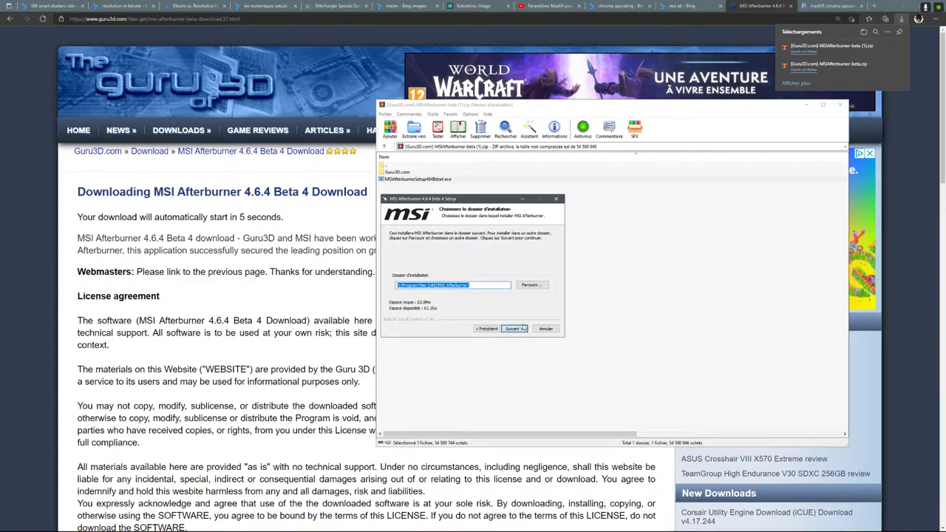
Install MSI Afterburner in D:\Program Files (x86)\MSI Afterburner with the default Start menu folder and close the completed setup.
click(522, 330)
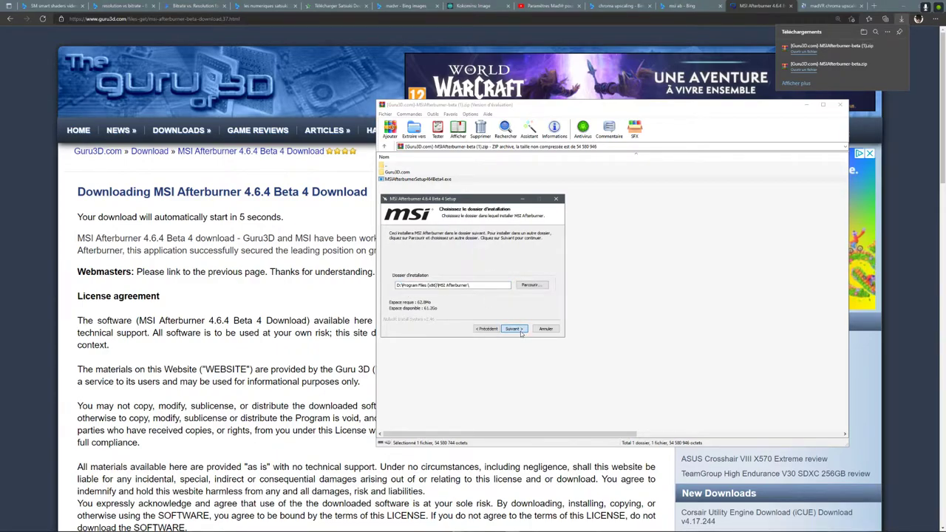
click(476, 284)
drag(468, 285, 396, 285)
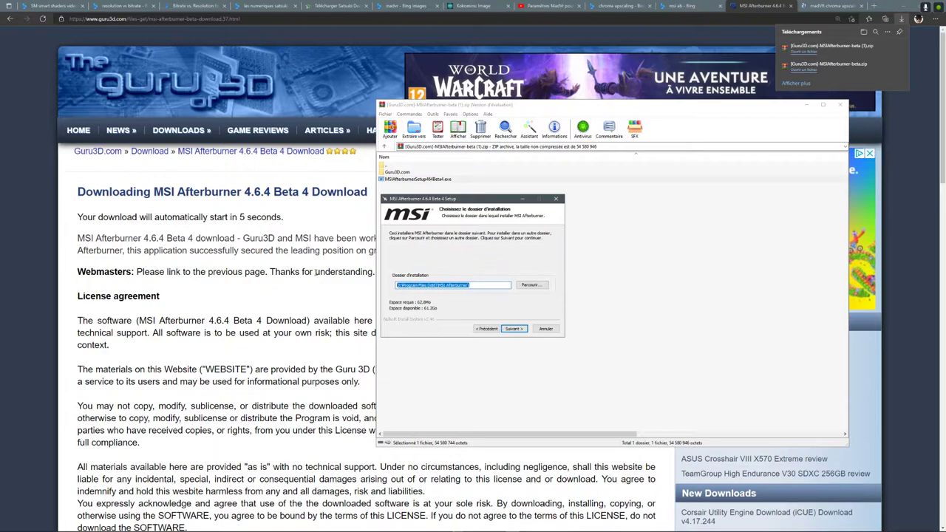
click(523, 330)
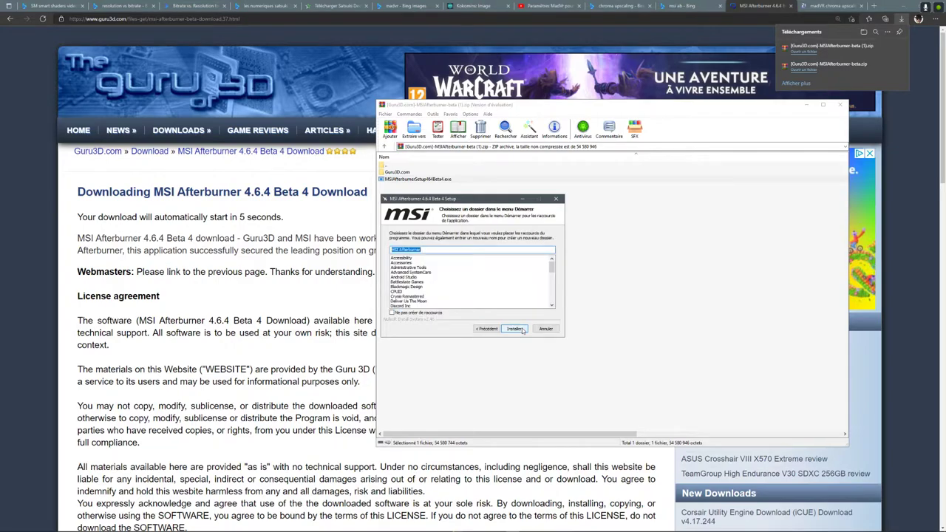
click(522, 330)
click(523, 330)
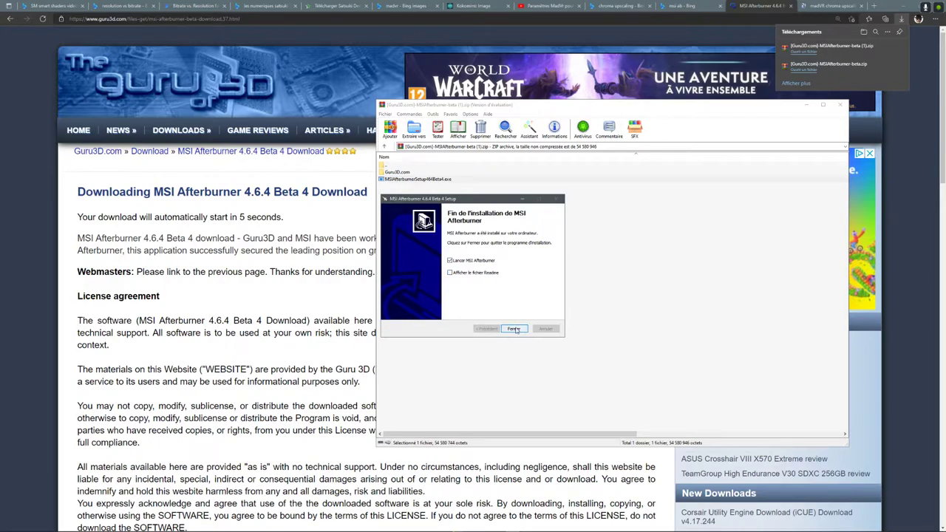
click(515, 329)
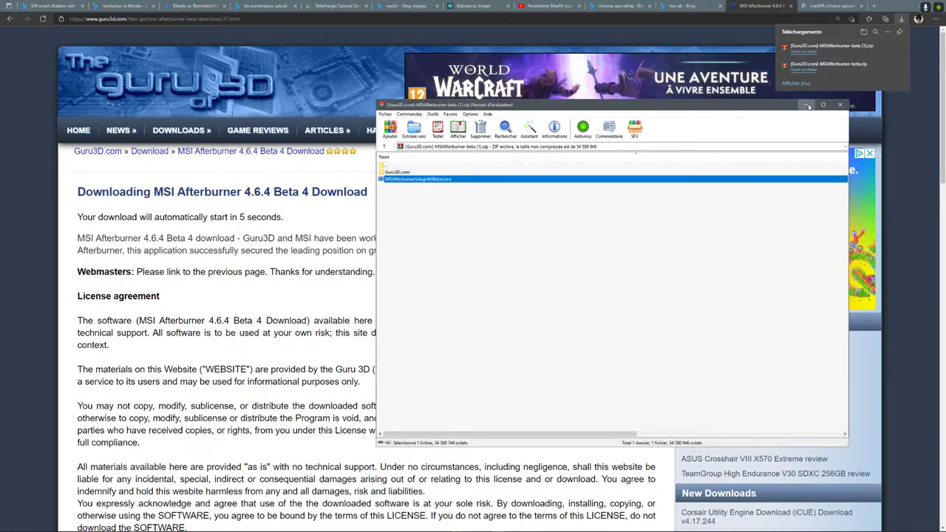
Clear away the archive and browser windows and bring up MSI Afterburner.
click(511, 270)
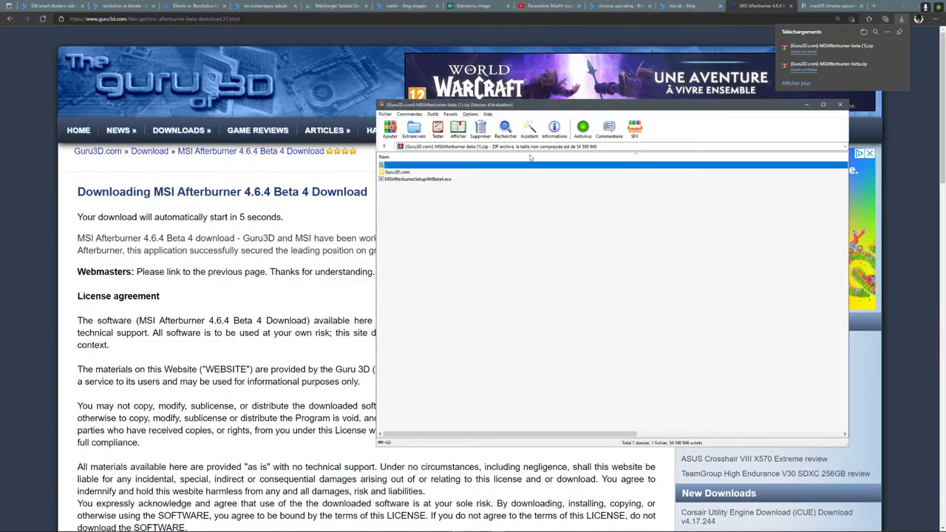
click(841, 105)
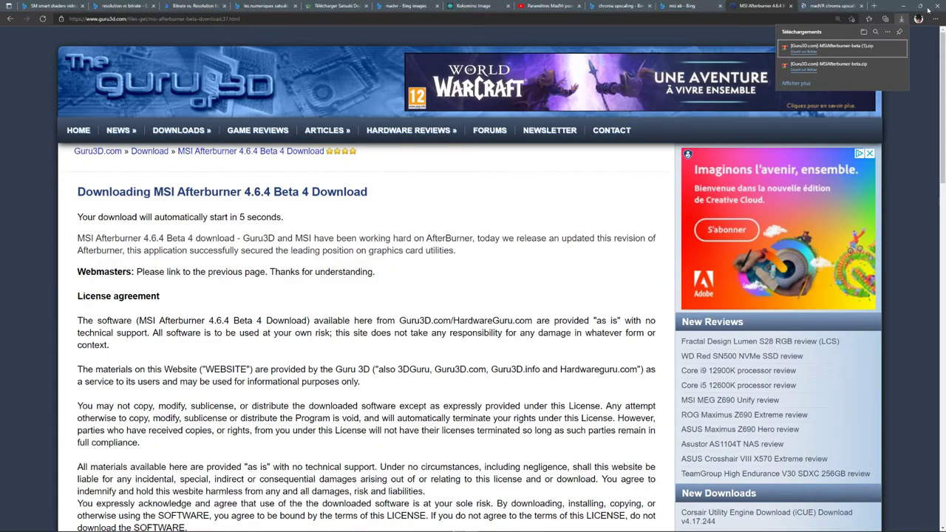
click(906, 6)
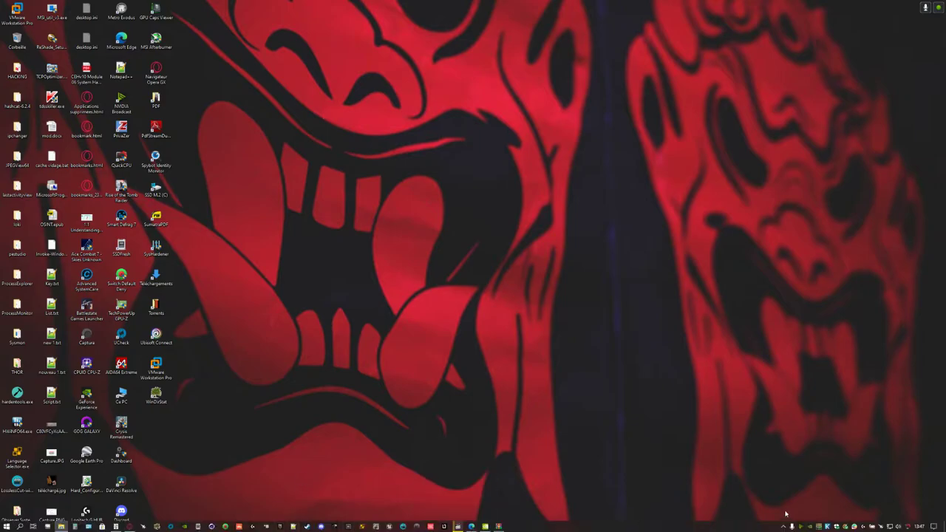
mouse_move(783, 530)
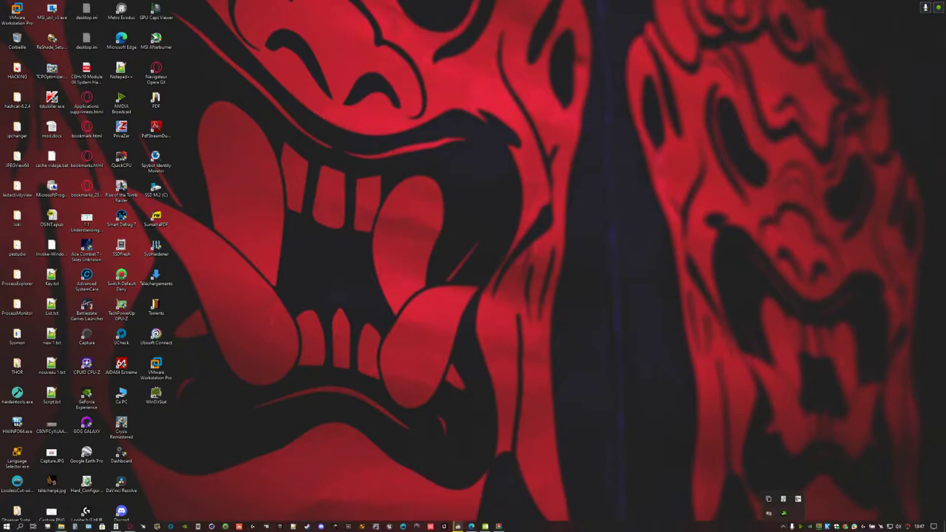
click(143, 526)
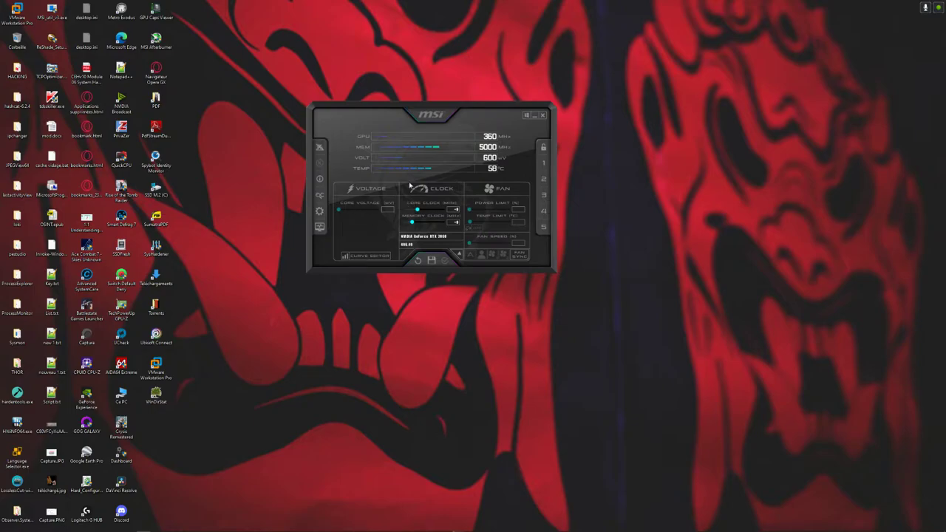
Try to raise the core voltage, examine the voltage control unlocking option in the general properties and cancel the dialog.
drag(339, 211, 377, 215)
click(357, 215)
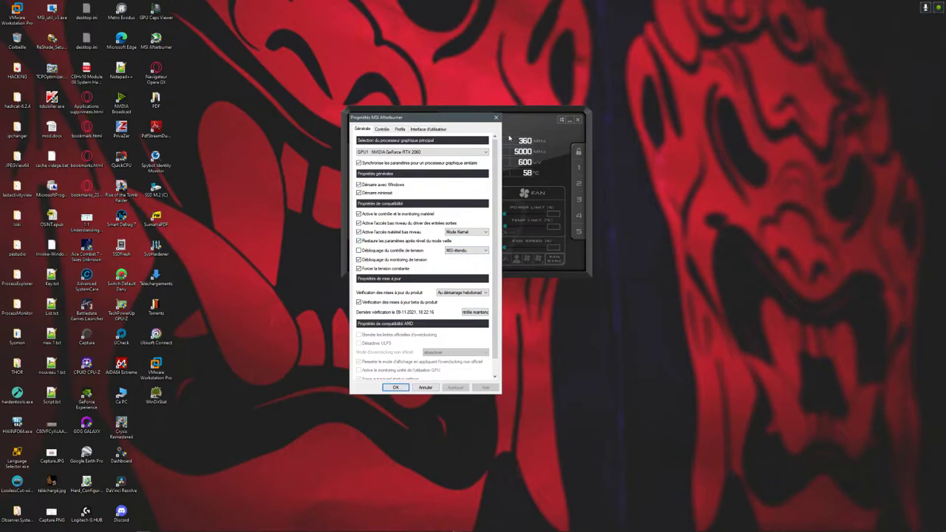
drag(441, 123, 265, 117)
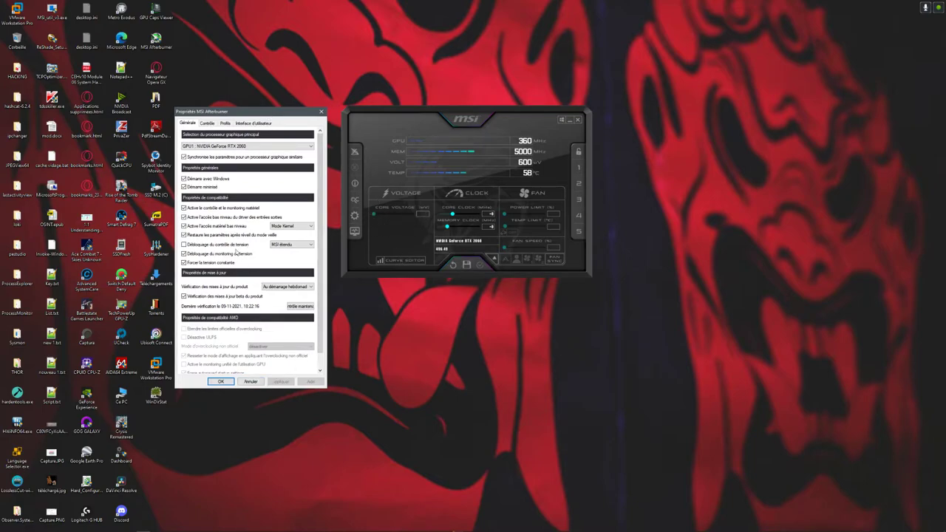
click(250, 382)
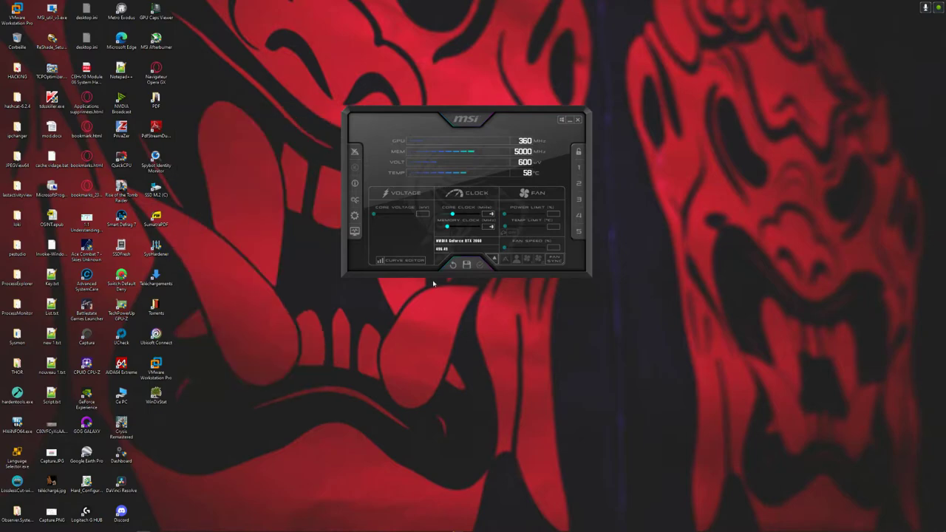
Try lower and higher core clock offsets, restore the original one and try to raise the power limit.
drag(365, 135, 312, 167)
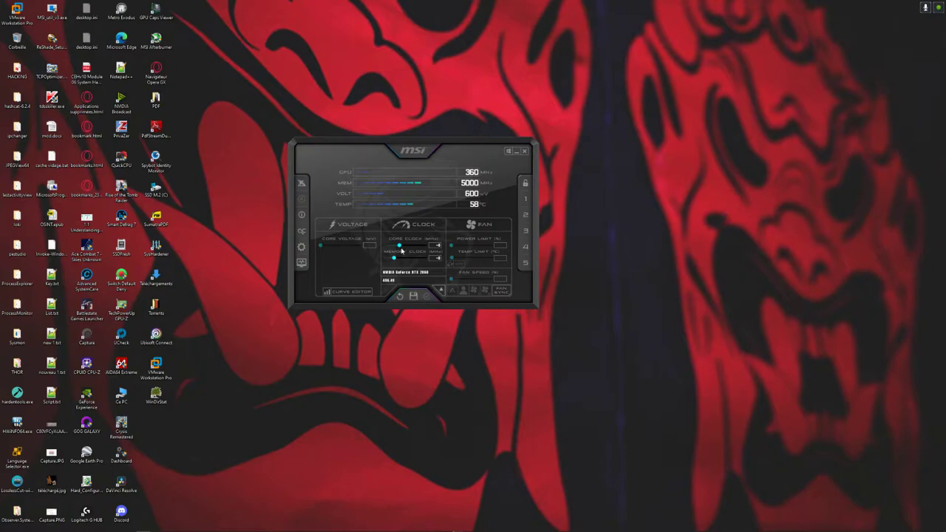
drag(399, 246, 385, 251)
drag(385, 254, 416, 249)
drag(413, 246, 411, 246)
drag(409, 248, 397, 248)
click(427, 297)
drag(451, 245, 476, 247)
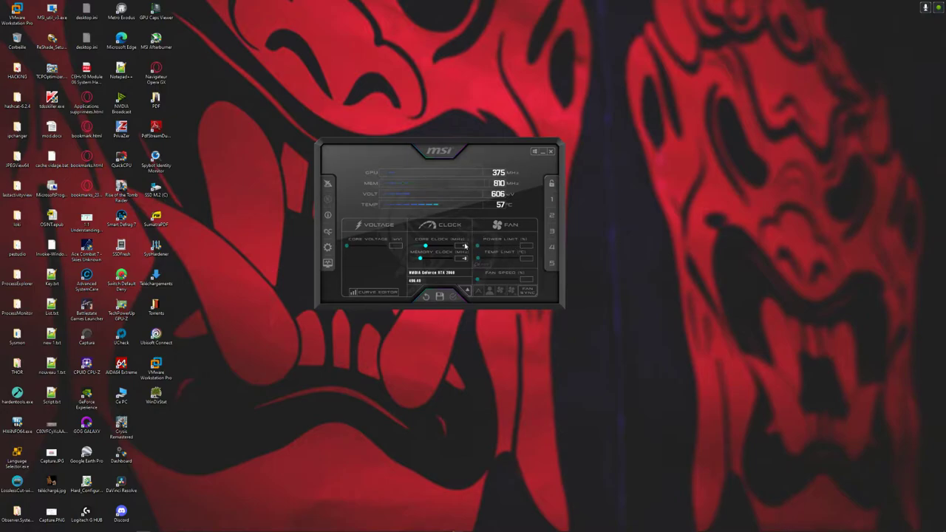
drag(466, 245, 462, 245)
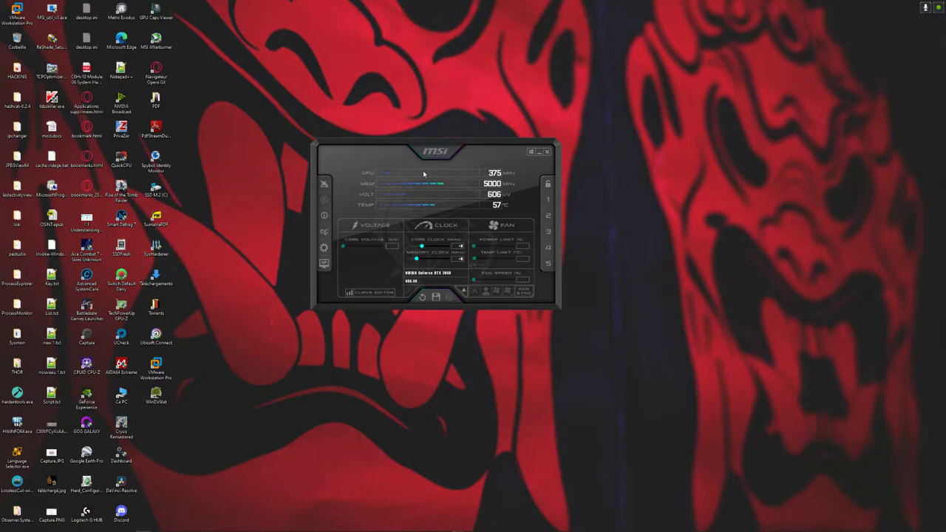
drag(425, 174, 379, 186)
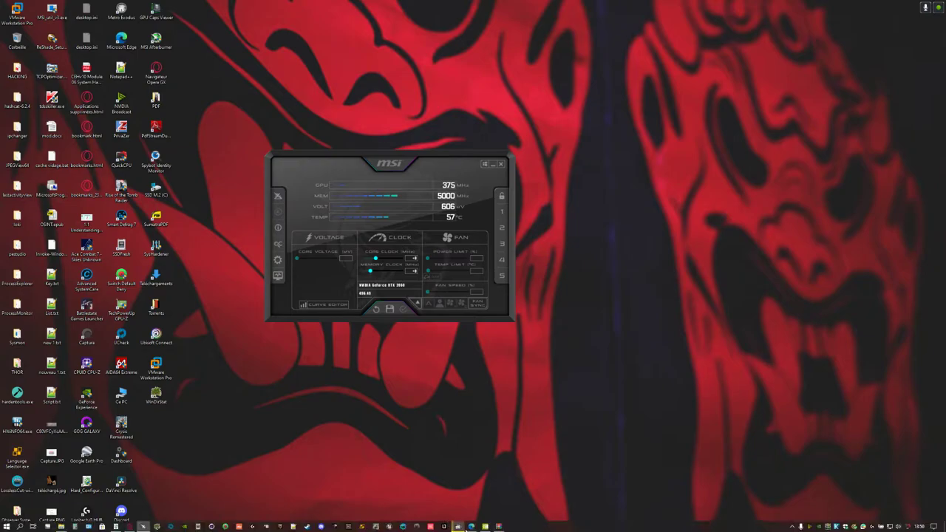
Switch to Microsoft Edge and bring up the Satsuki Decoder Pack download page on Les Numériques.
click(471, 526)
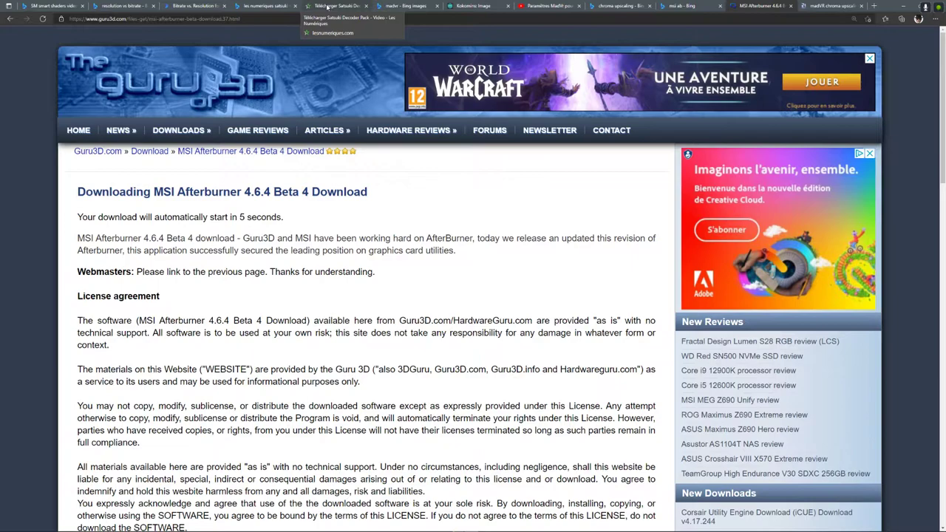
click(327, 6)
right_click(330, 8)
click(691, 160)
scroll(116, 335, down, 3)
click(145, 162)
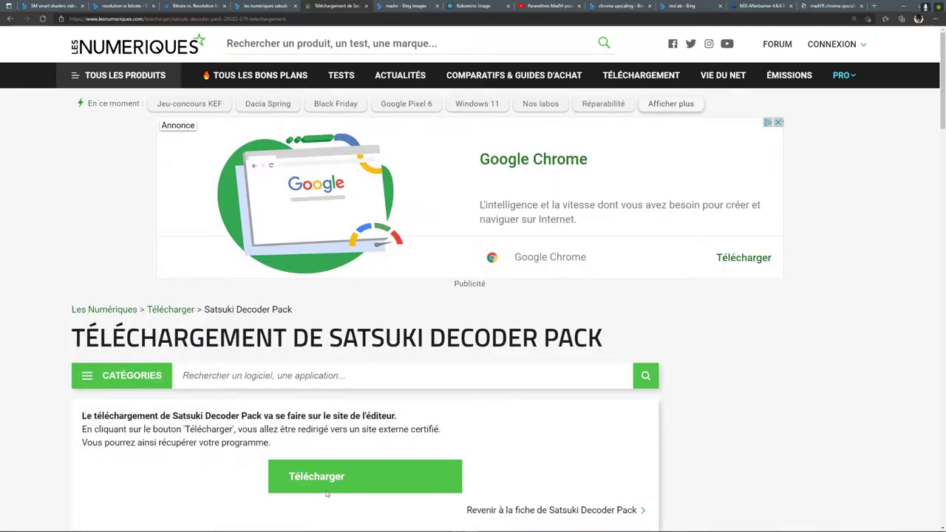
Download Satsuki Decoder Pack 5.4.2 from the EU mirror and run its installer, approving the Windows and Norton prompts.
click(329, 488)
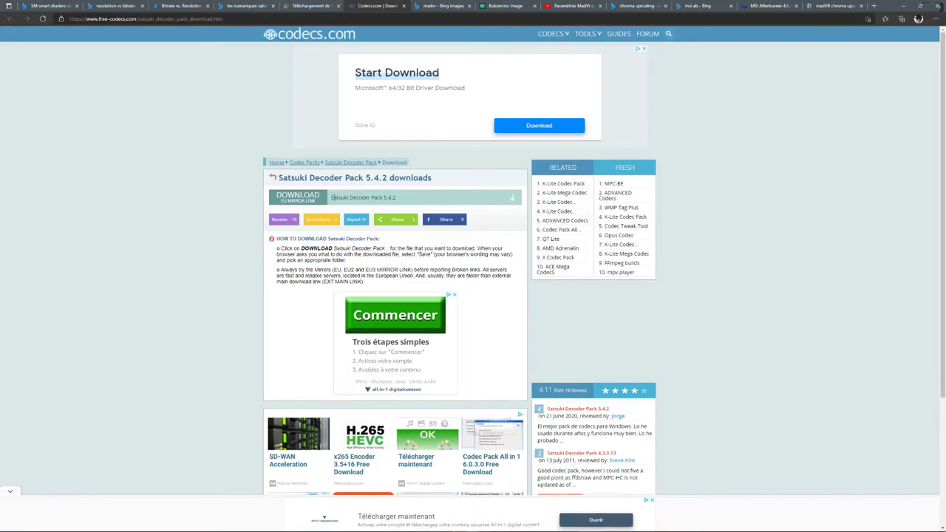
click(281, 198)
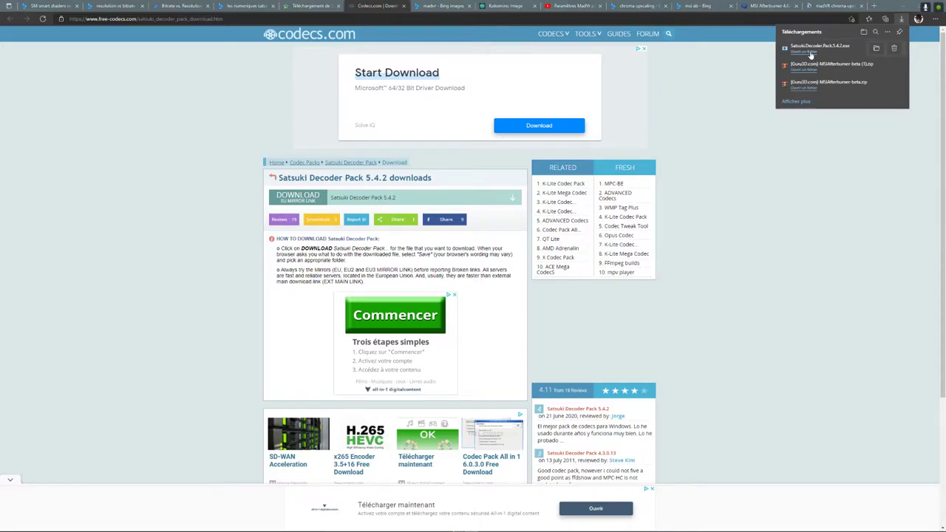
click(810, 54)
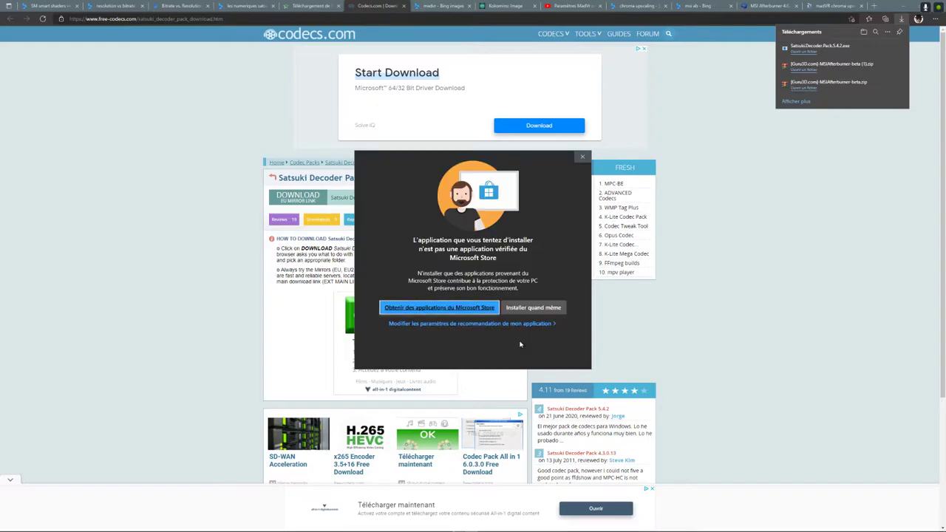
click(533, 307)
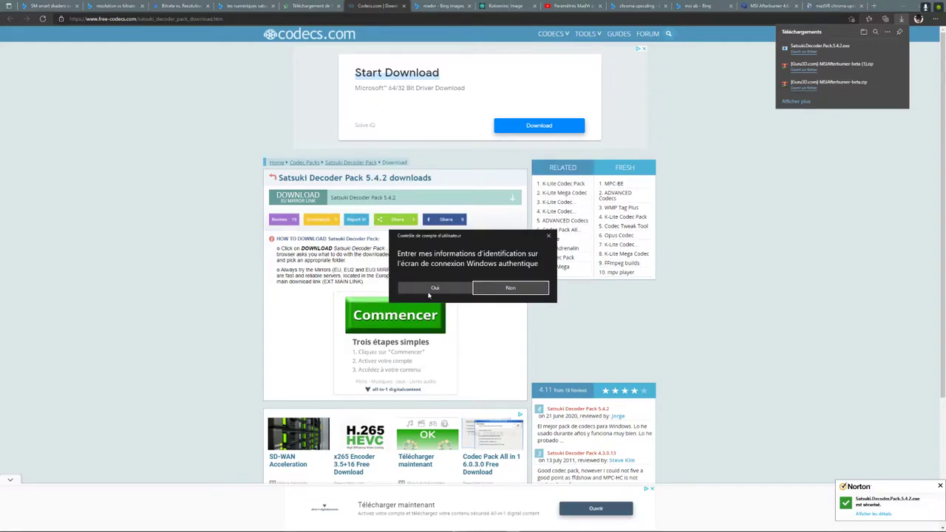
click(427, 287)
key(ctrl+alt+Delete)
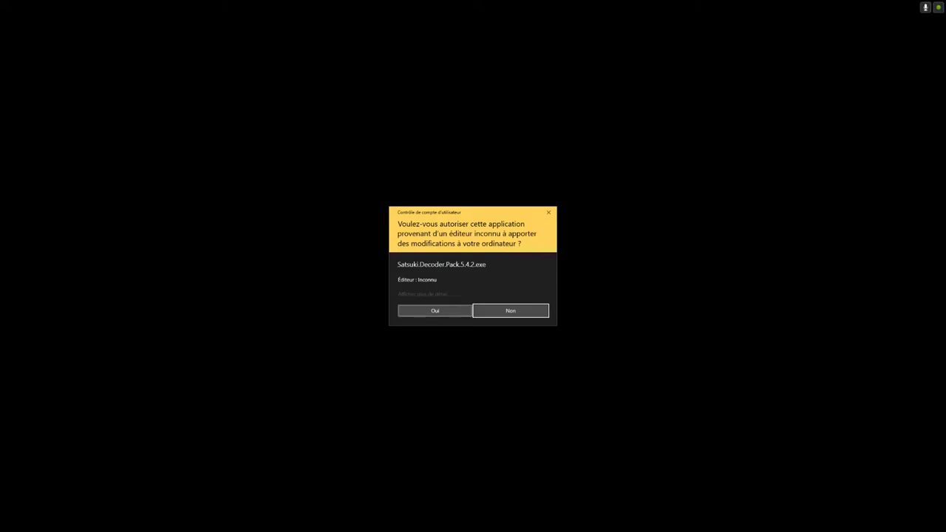
click(436, 311)
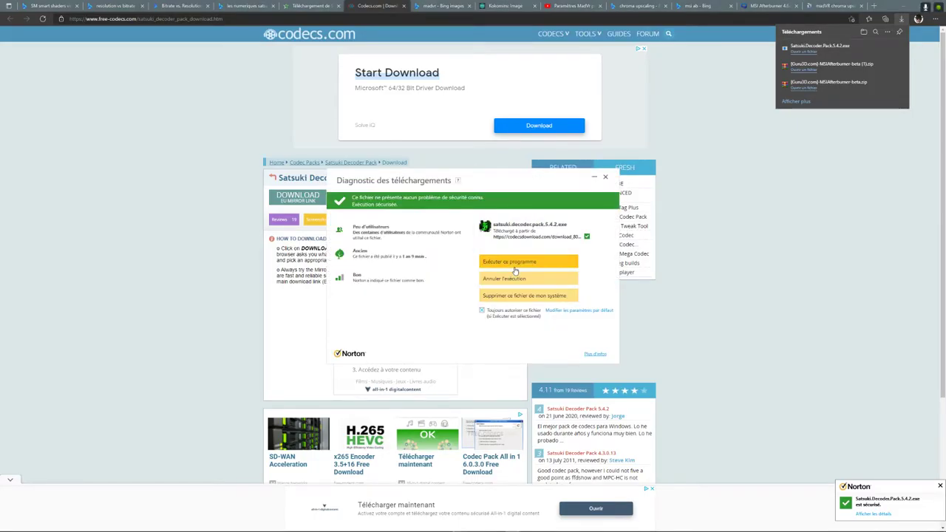
click(515, 266)
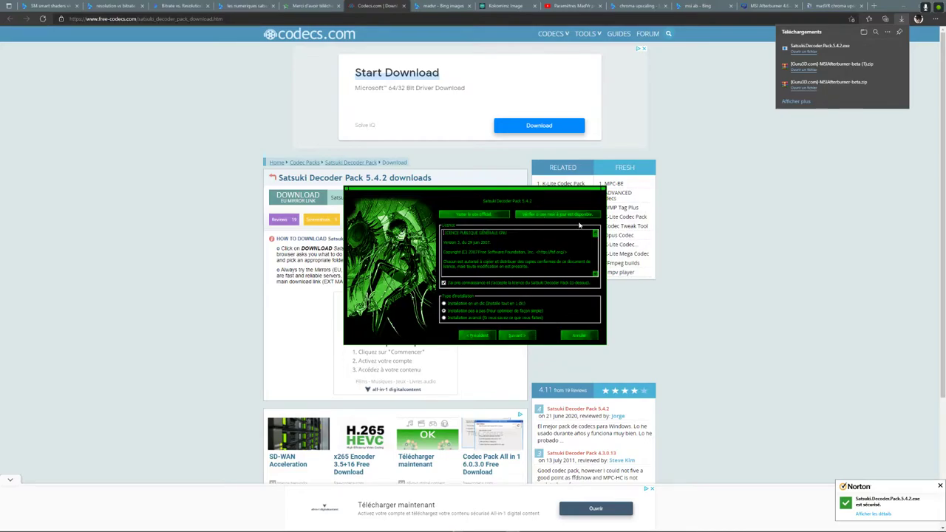
Proceed with the step-by-step installation and choose madVR as the video renderer for Media Player Classic.
click(515, 337)
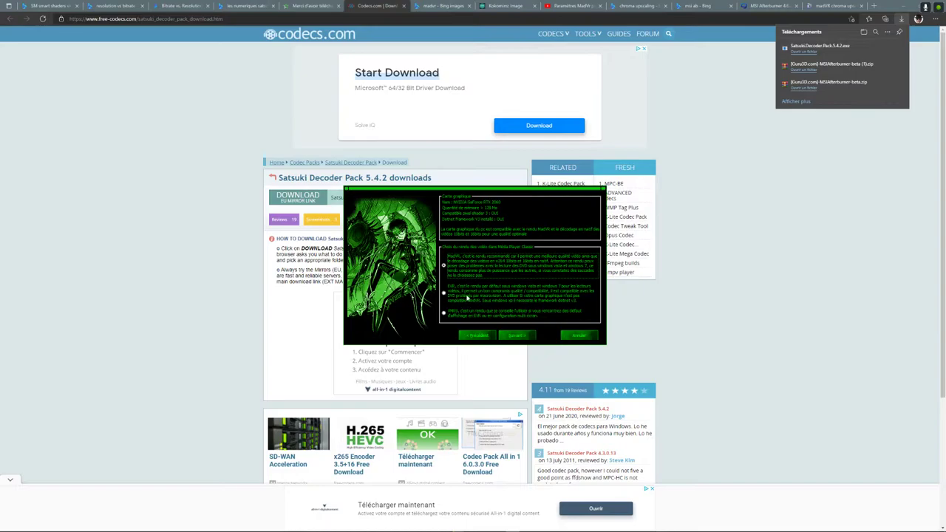
click(494, 295)
click(464, 263)
click(510, 337)
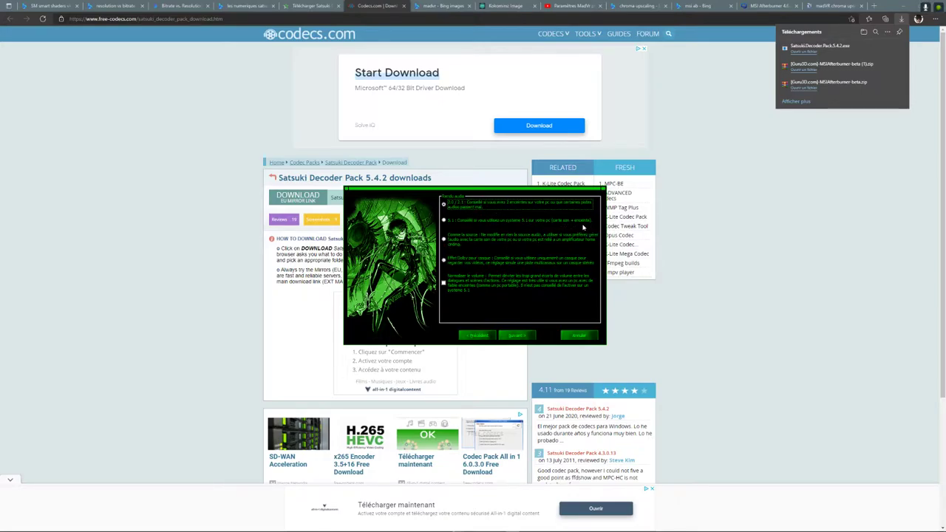
Choose 5.1 audio output, select mpc-hc as the audio player and leave the installer.
click(443, 221)
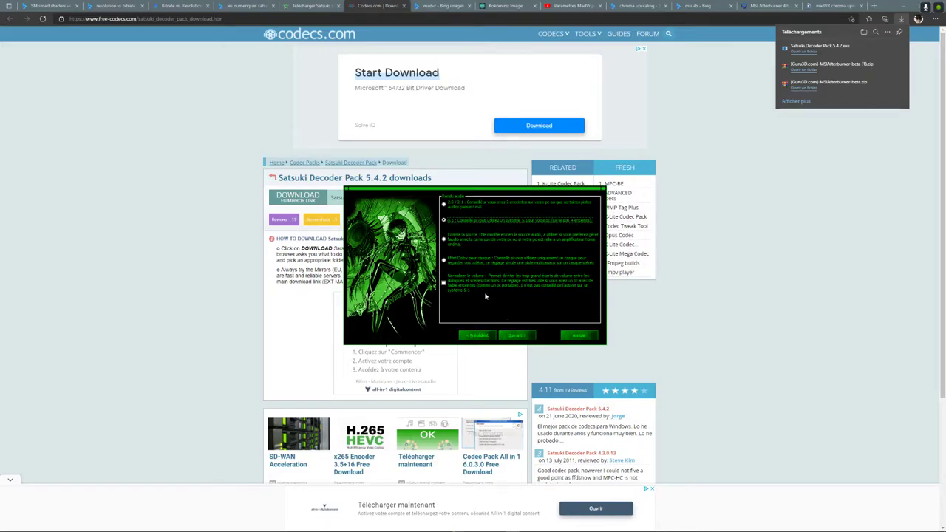
click(516, 336)
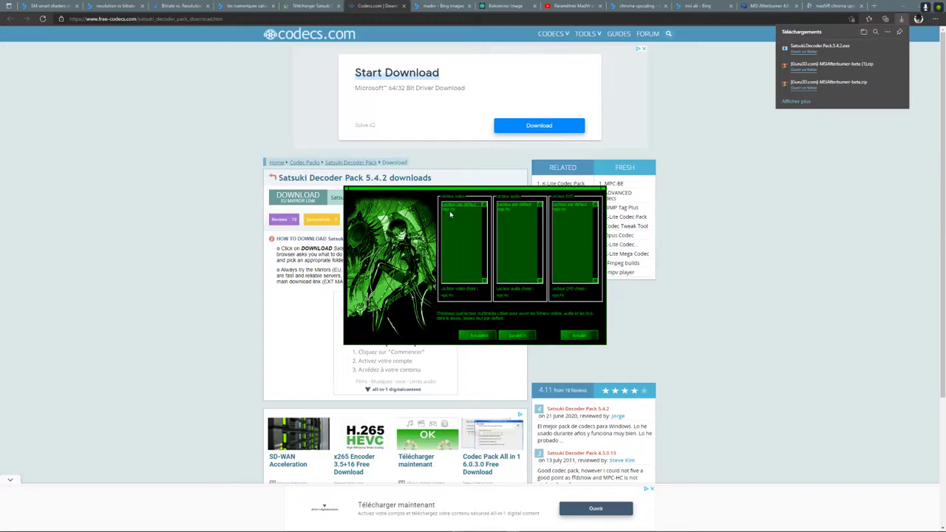
click(504, 211)
click(518, 336)
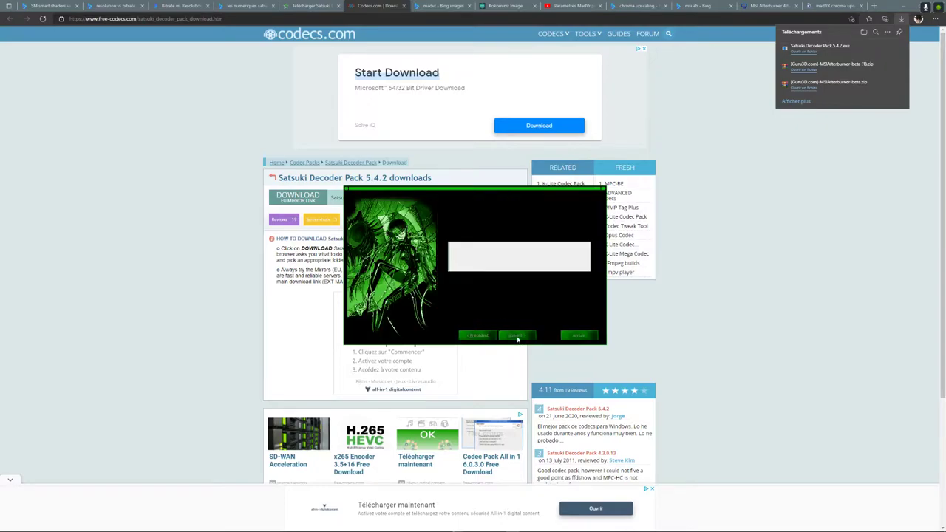
click(538, 339)
Search Windows for "mpc", launch Media Player Classic and maximize its window.
scroll(538, 339, down, 3)
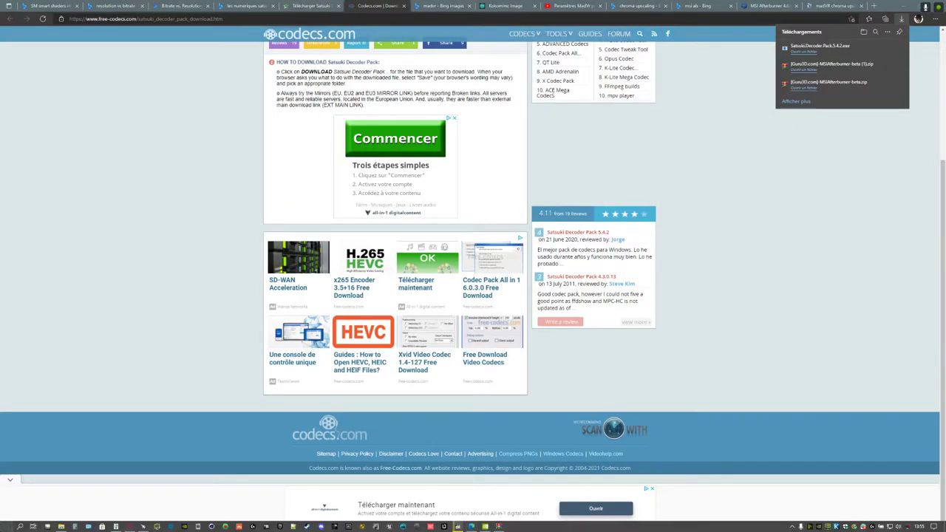
key(super)
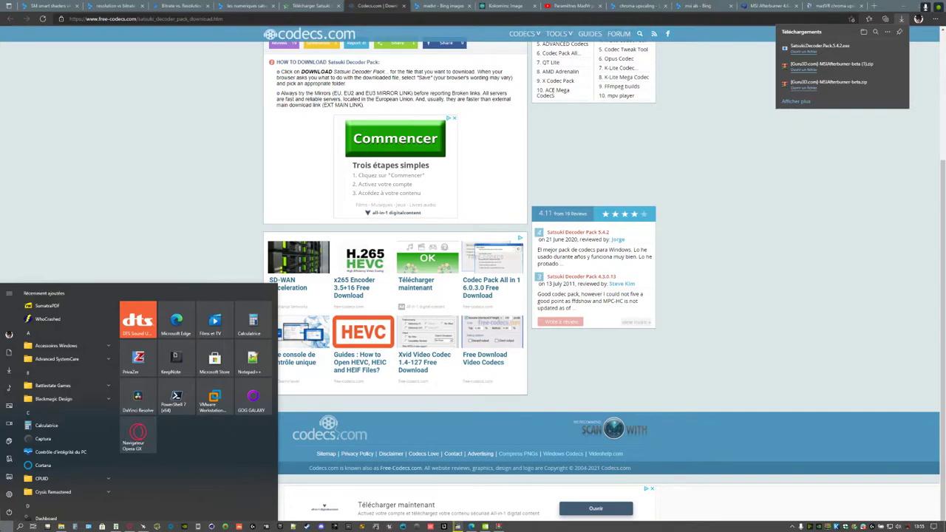
text(p)
key(BackSpace)
text(mpc)
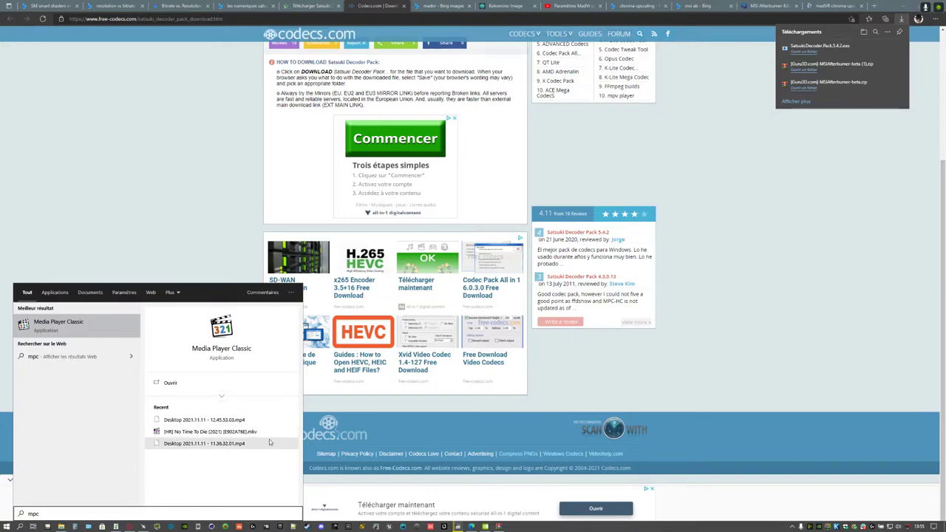
key(Return)
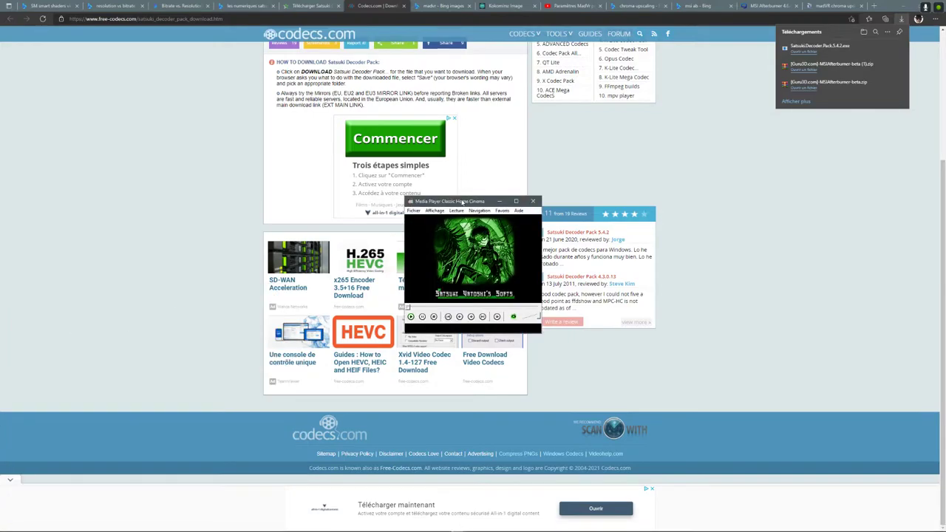
double_click(462, 202)
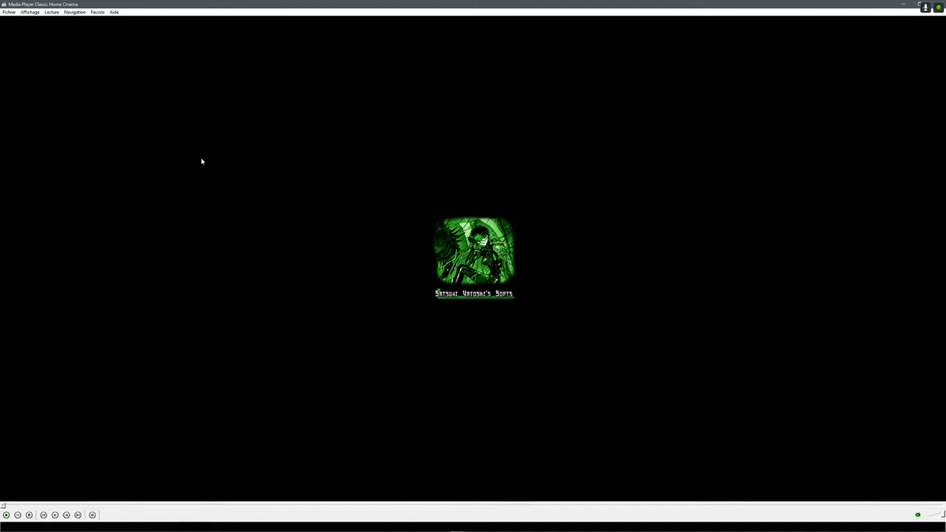
Examine the player options for the audio switcher, audio renderer, file formats and shortcuts, and cancel the dialog.
right_click(234, 85)
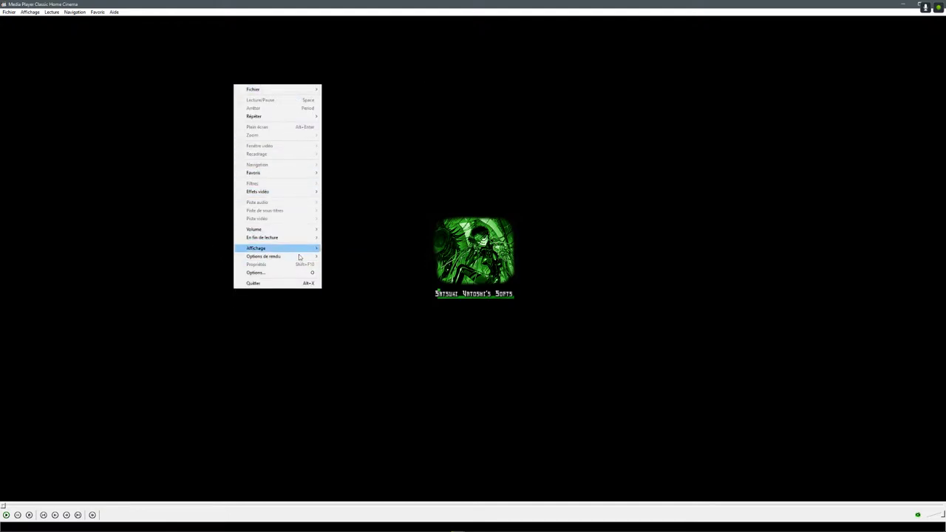
click(275, 274)
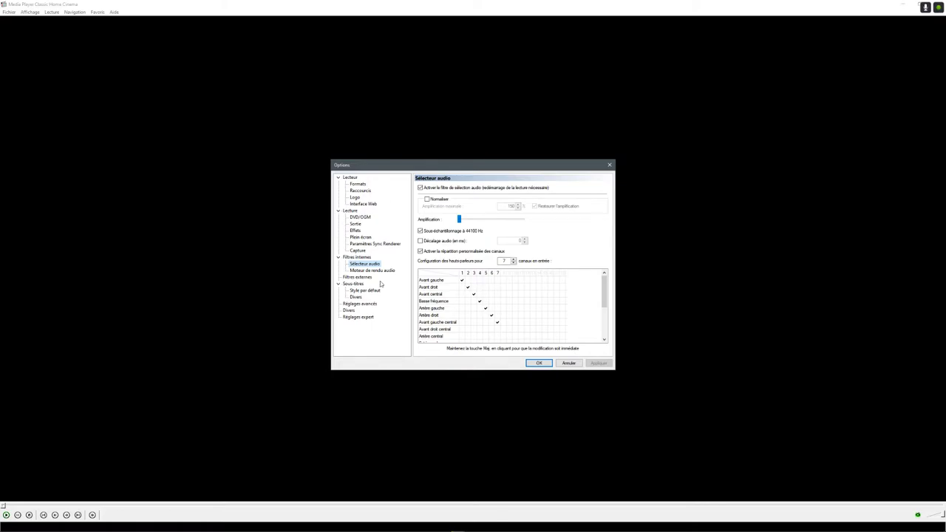
click(357, 257)
click(364, 264)
click(374, 271)
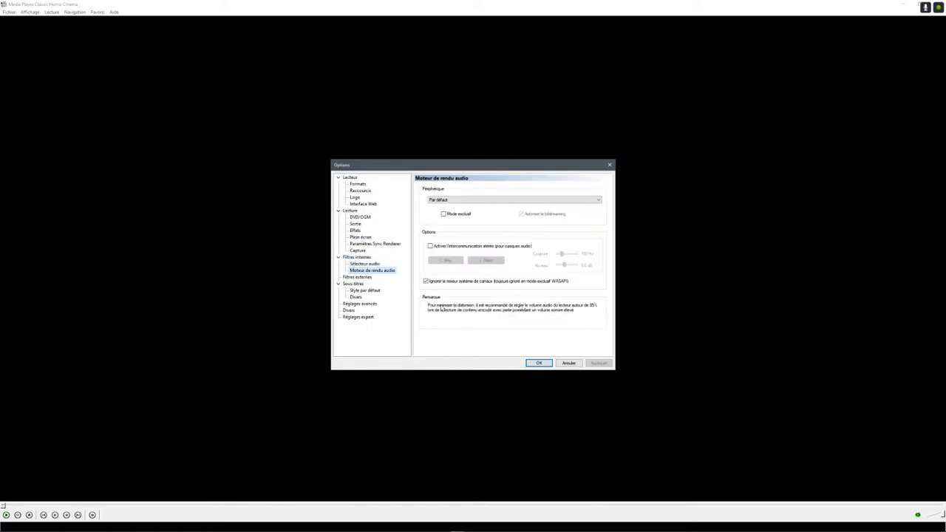
click(358, 184)
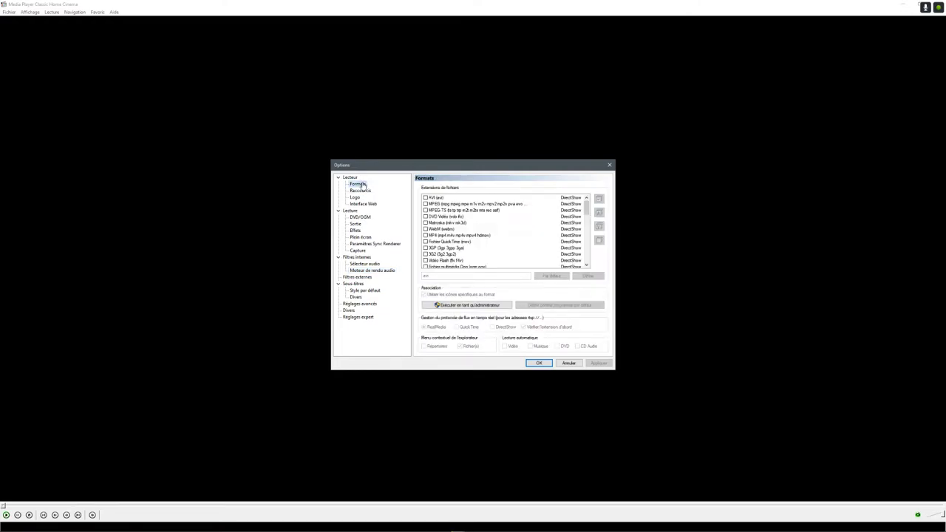
click(360, 191)
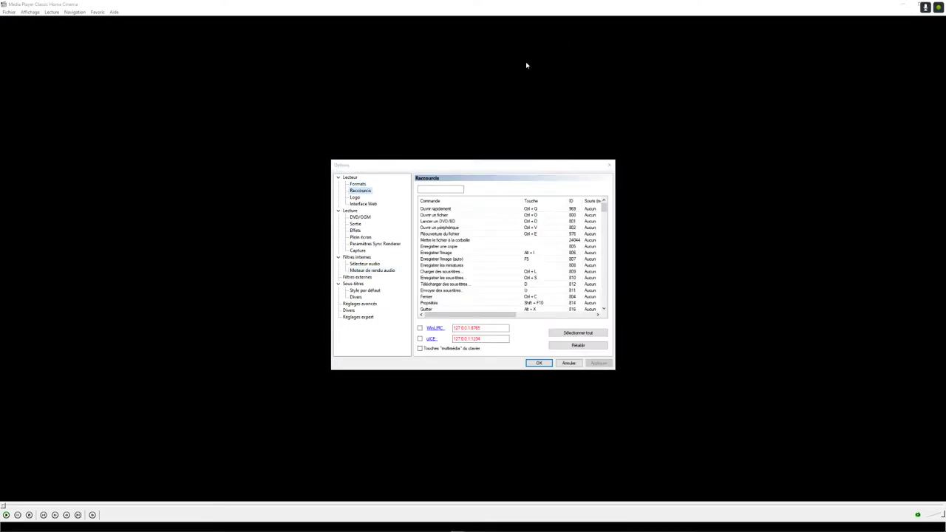
click(567, 363)
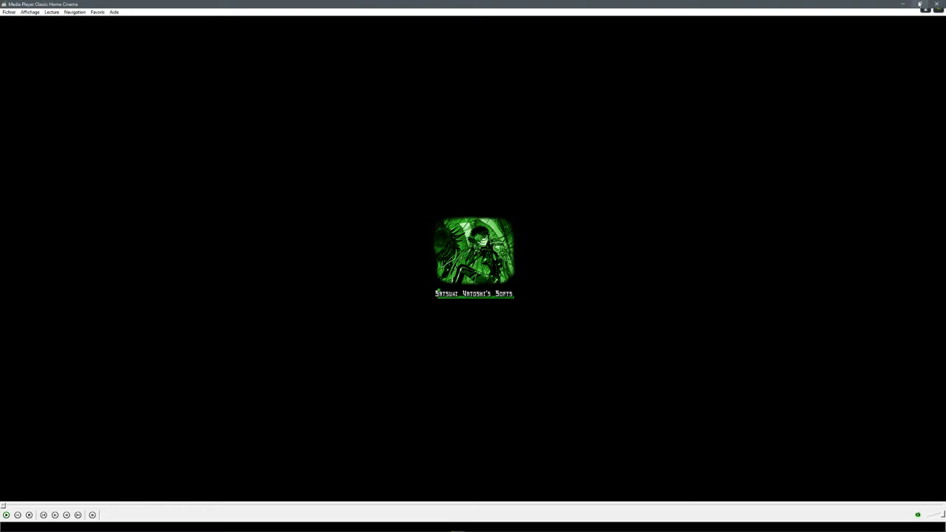
Clear away the player and browser windows, keep the modified desktop configuration and close the NVIDIA Control Panel.
click(906, 7)
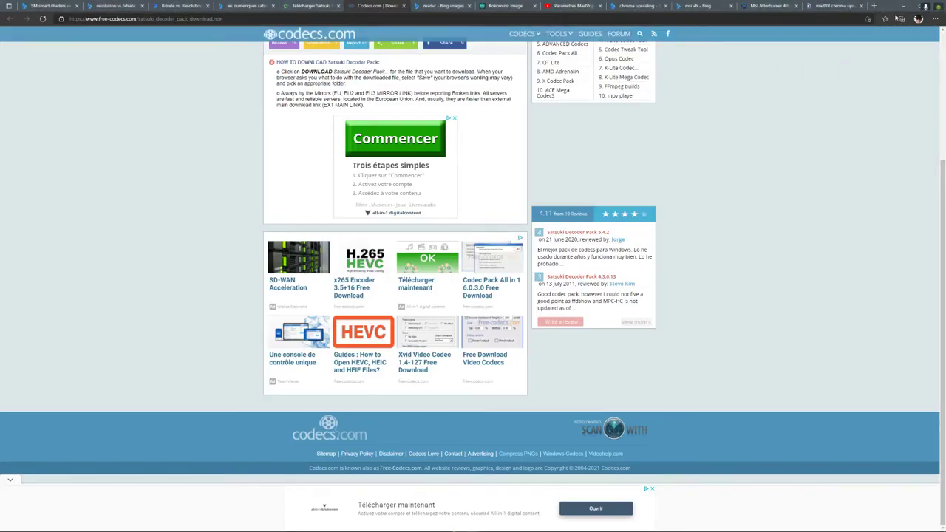
click(903, 7)
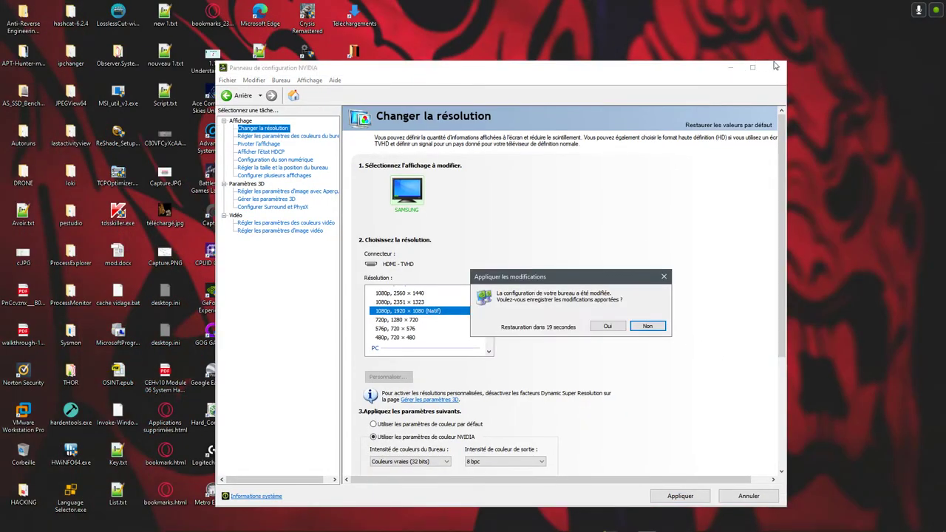
click(608, 325)
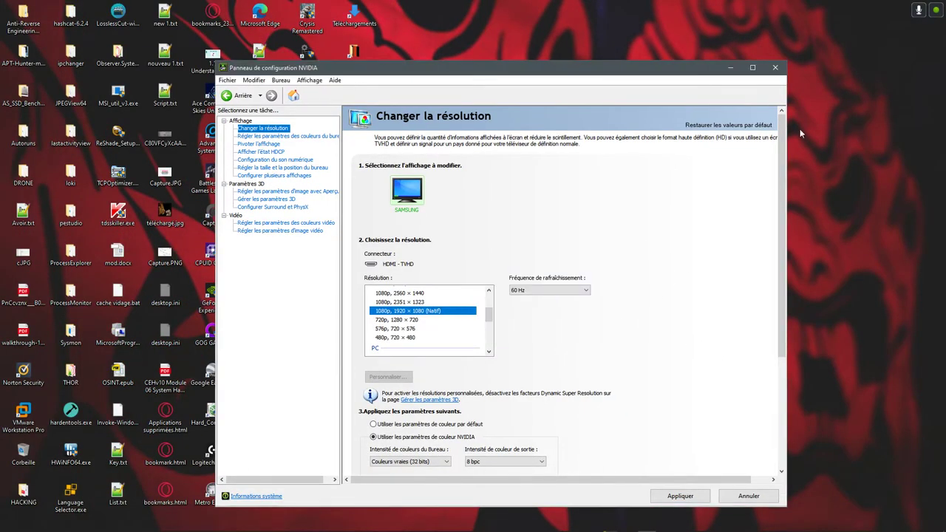
click(775, 68)
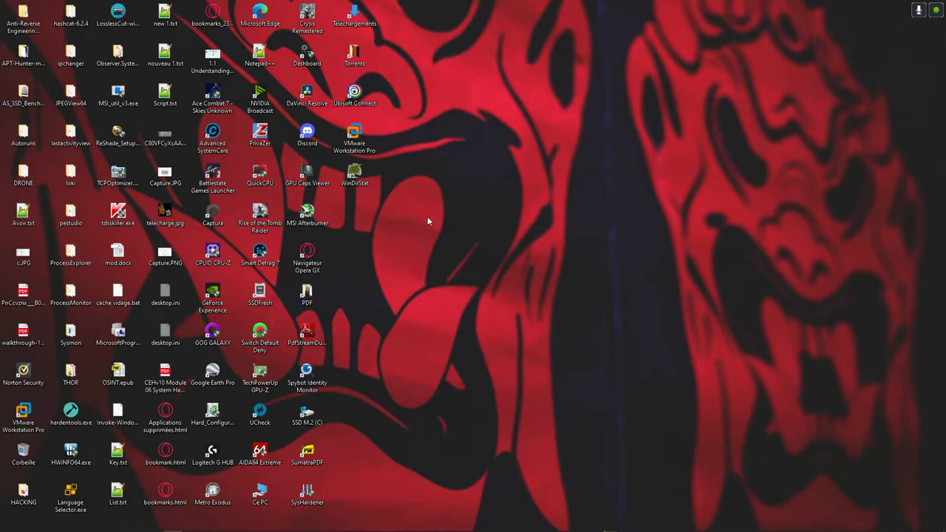
Hide the desktop icons.
right_click(432, 242)
mouse_move(474, 247)
click(604, 313)
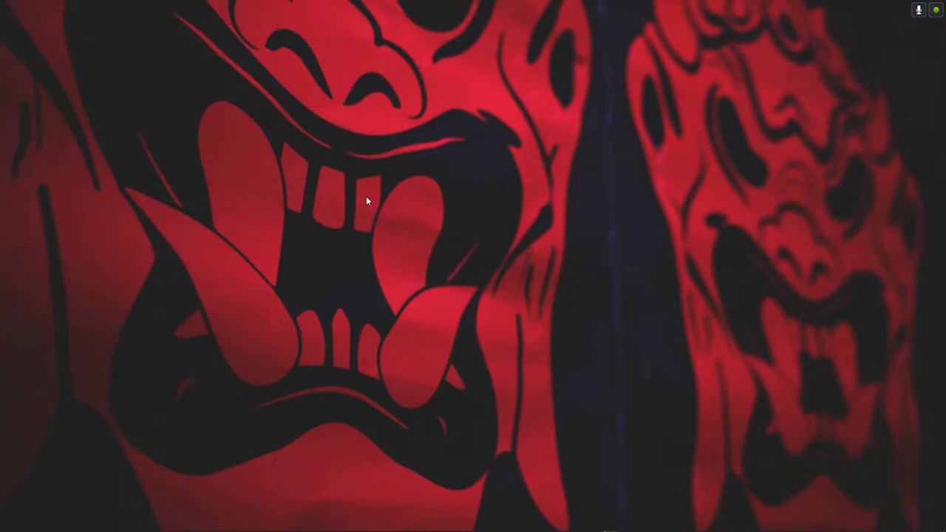
Bring up the Windows personalization settings, search for "grap" and open the graphics settings page.
right_click(365, 196)
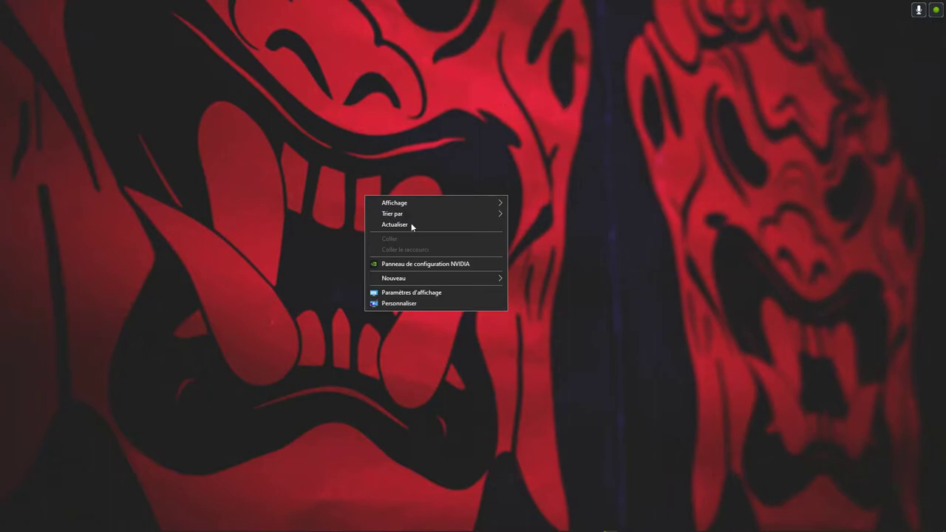
click(399, 304)
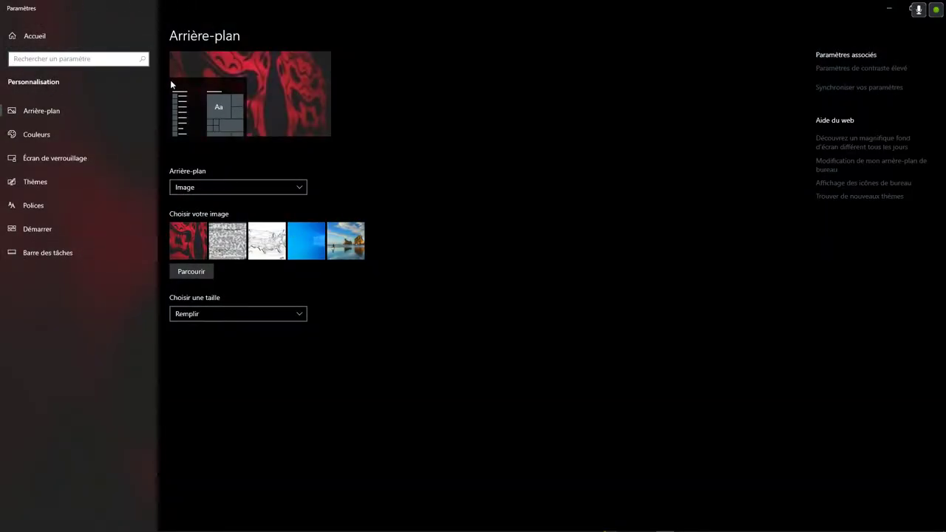
click(74, 57)
text(grap)
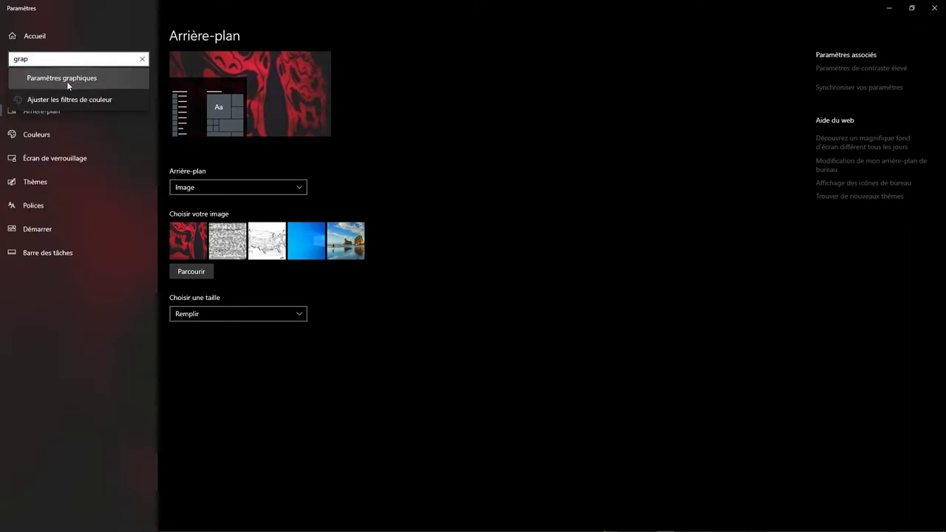
click(66, 81)
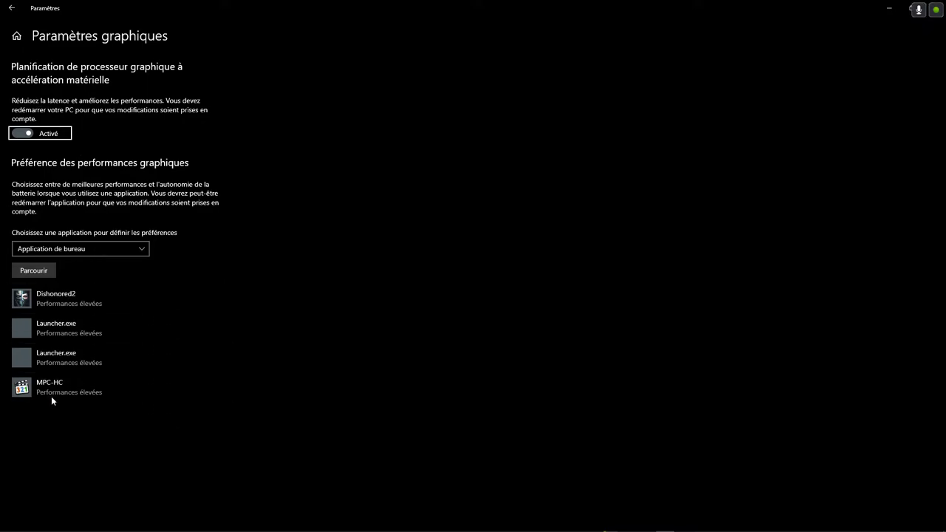
click(47, 270)
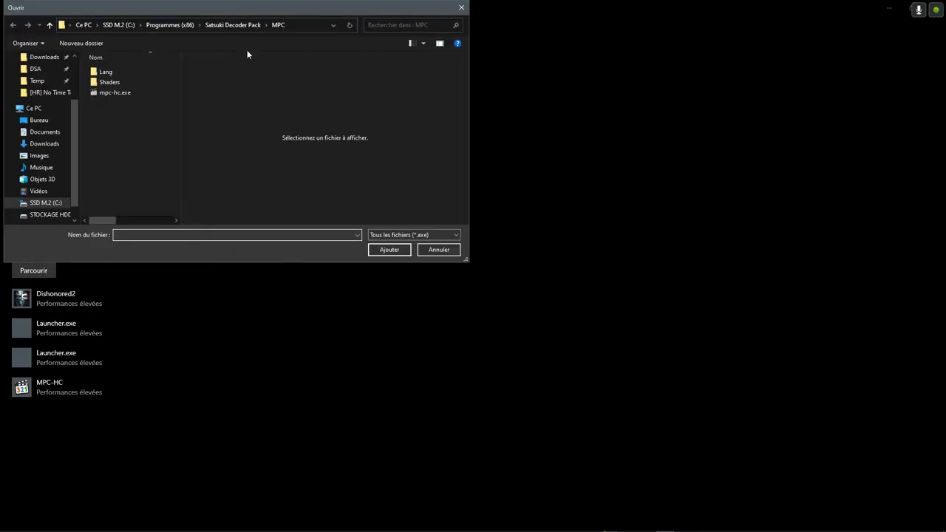
click(119, 25)
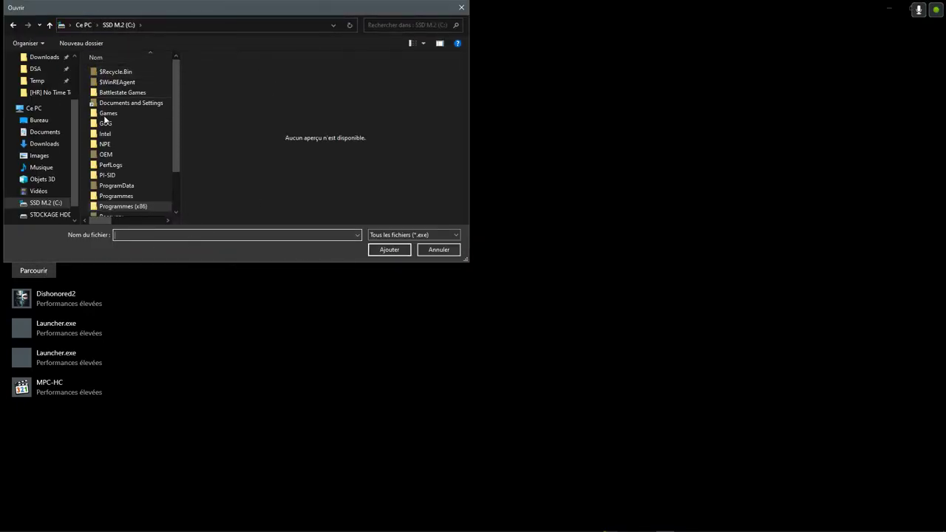
click(83, 25)
scroll(176, 111, down, 3)
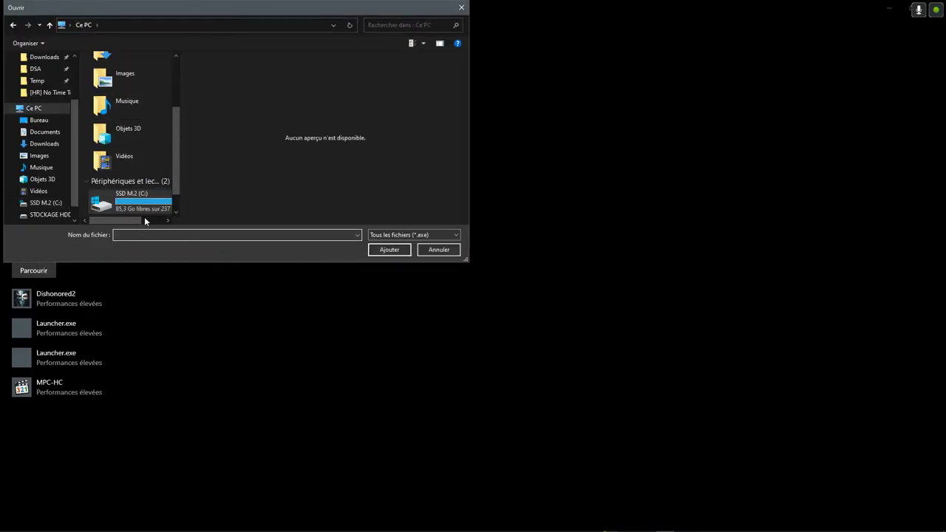
scroll(146, 214, down, 1)
double_click(148, 194)
scroll(145, 175, down, 1)
key(Escape)
Set the graphics preference for MPC-HC to Performances élevées and save it.
click(55, 408)
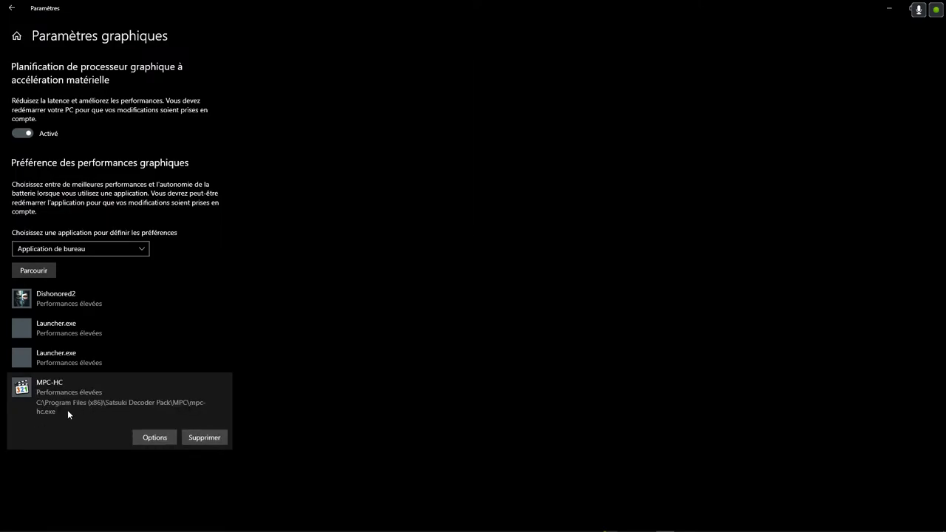
click(148, 438)
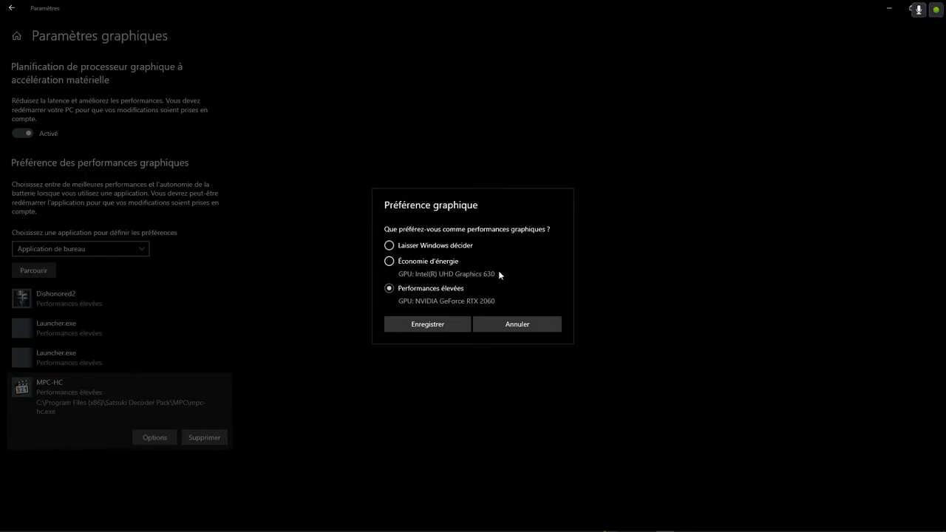
click(424, 324)
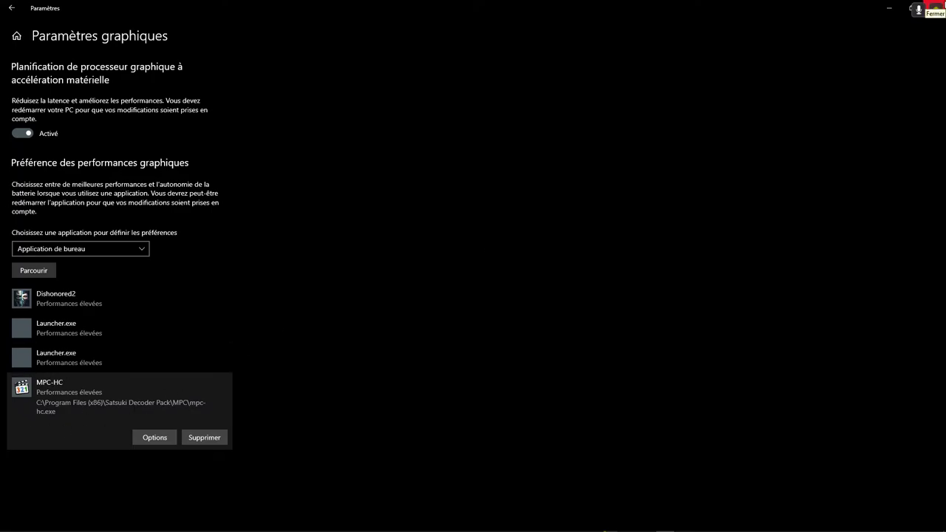
Close the graphics settings and open the Windows display settings from the desktop.
click(938, 7)
right_click(376, 151)
click(390, 186)
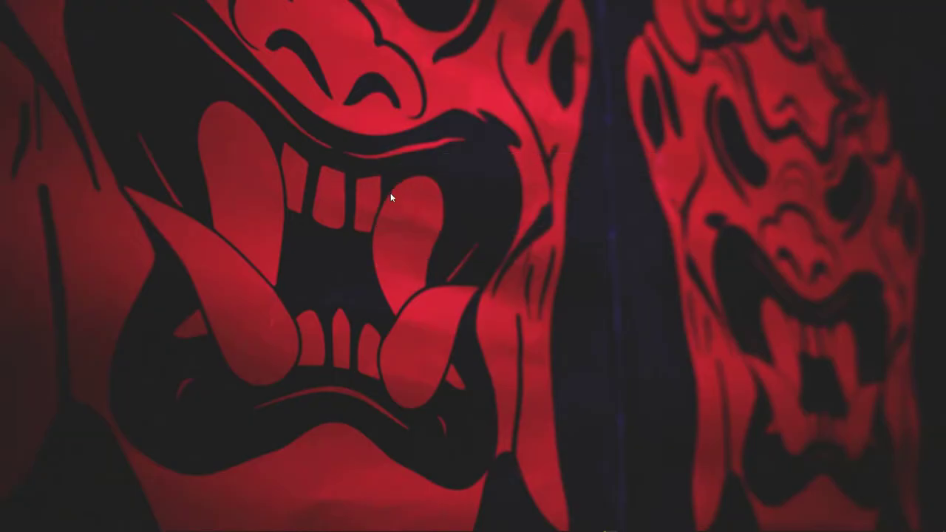
right_click(362, 140)
click(413, 232)
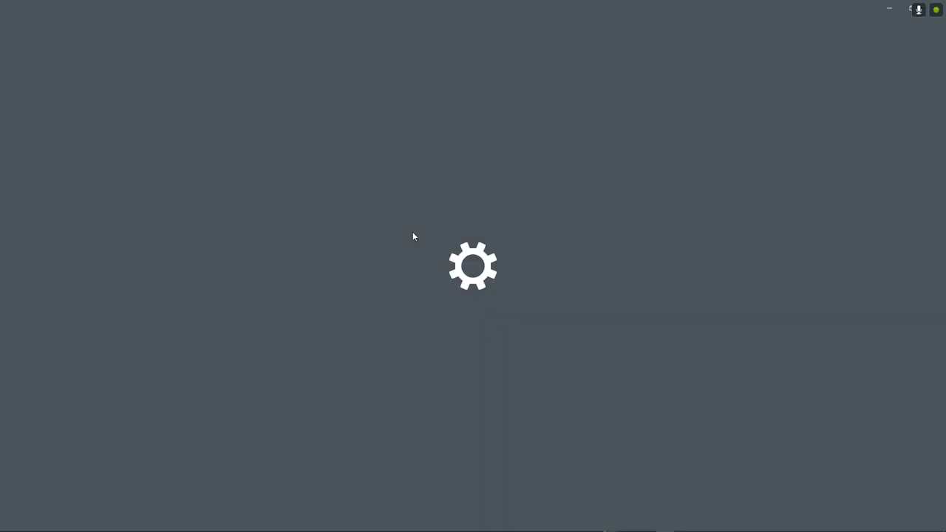
Examine the advanced display settings for the internal display and return to the display page.
scroll(349, 311, down, 4)
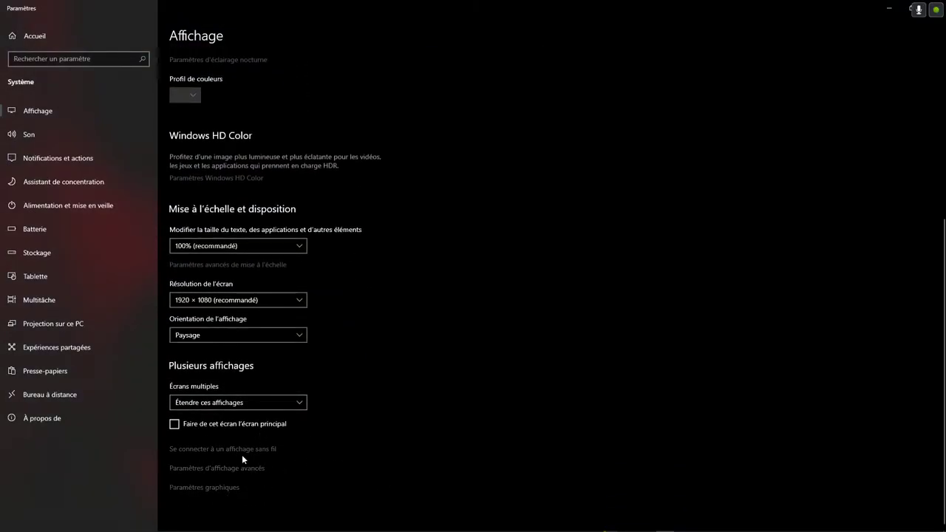
scroll(241, 455, up, 3)
scroll(239, 298, down, 3)
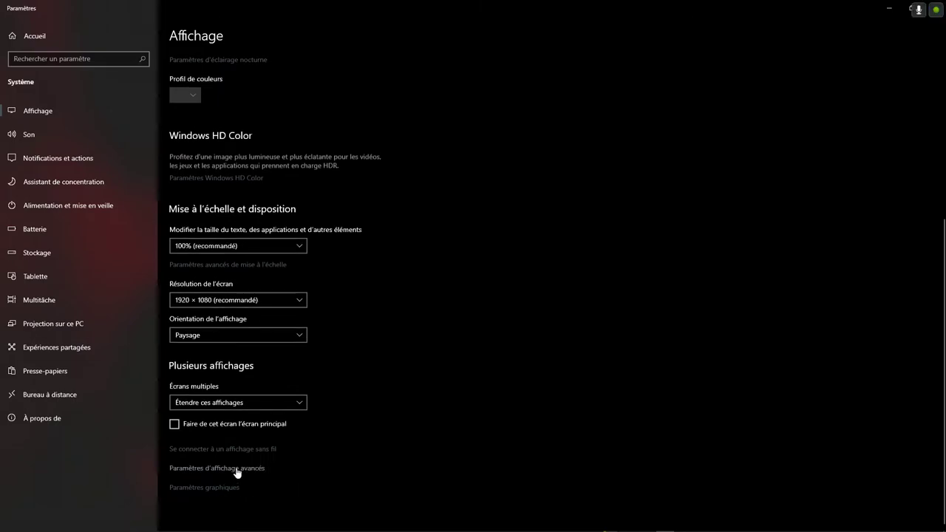
click(235, 469)
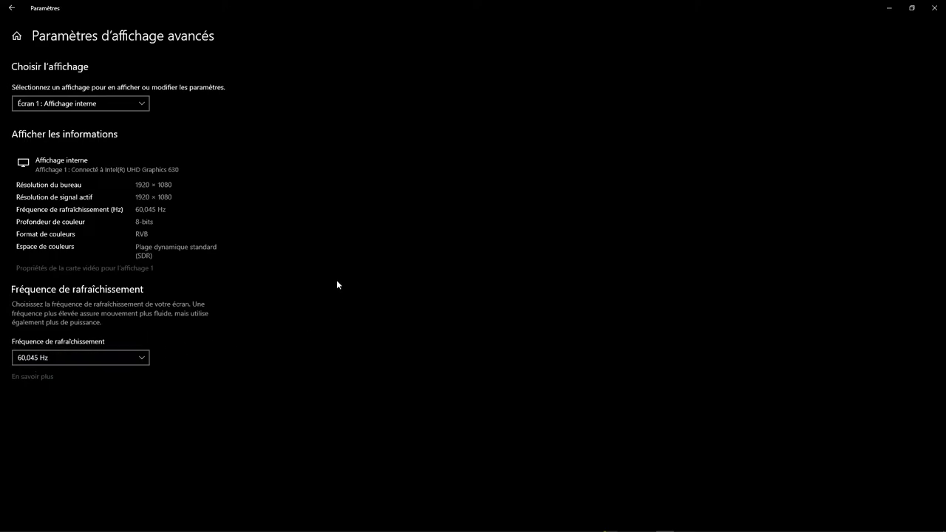
click(11, 7)
Look at the graphics settings page, then examine the brightness, scaling and multiple-display options on the display page.
scroll(465, 362, down, 5)
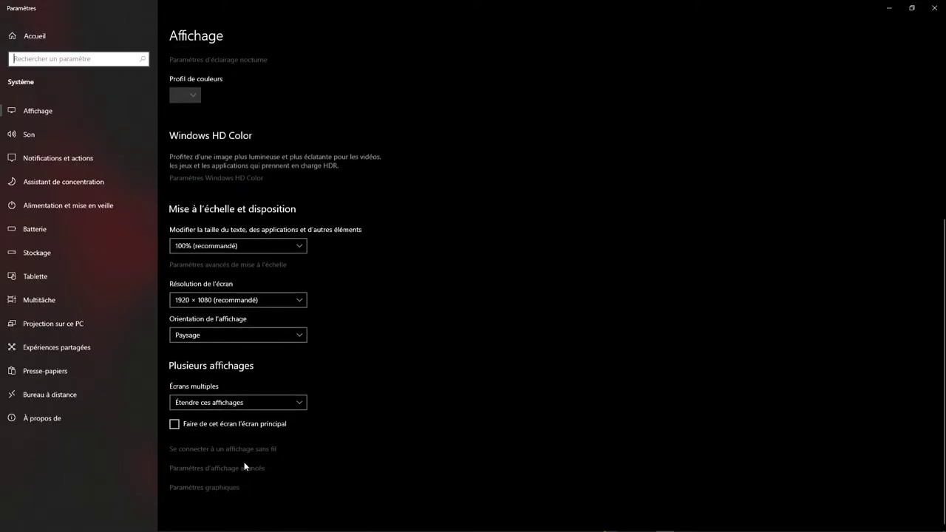
click(213, 489)
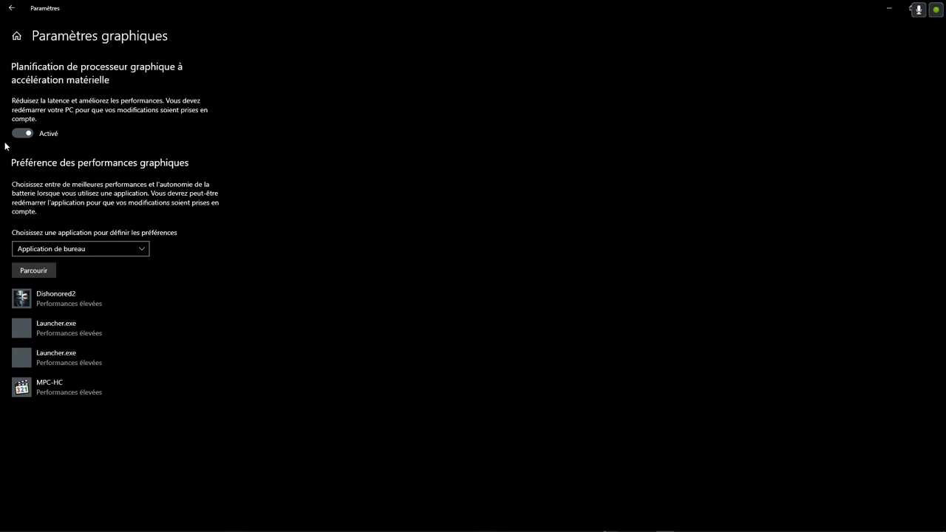
click(11, 8)
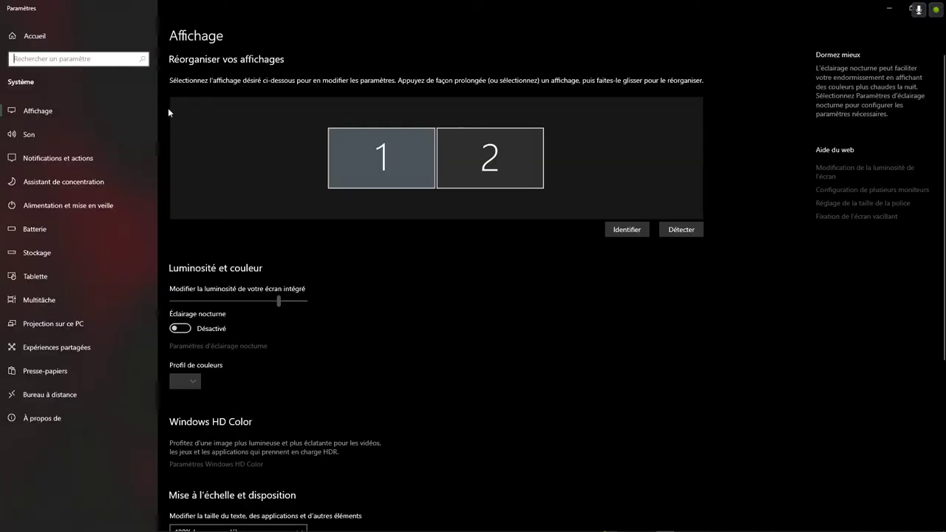
scroll(345, 318, down, 3)
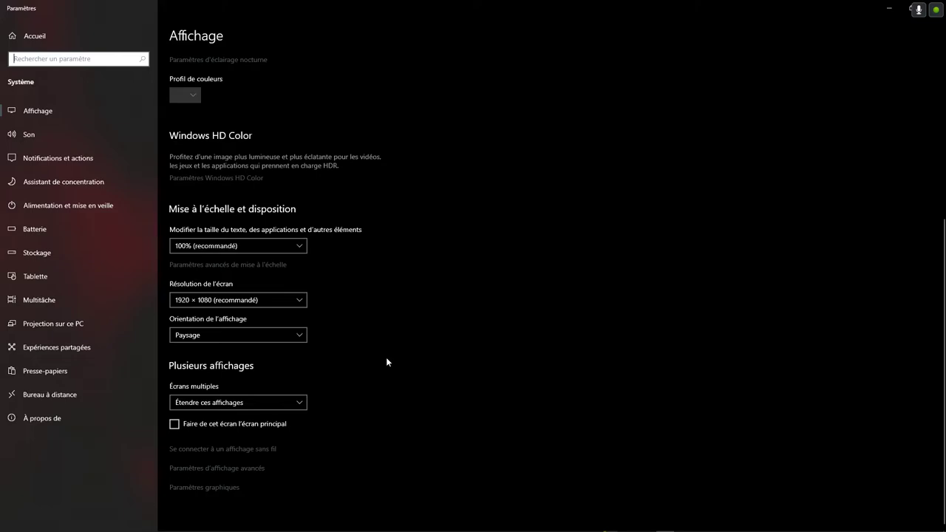
scroll(386, 359, up, 3)
scroll(387, 344, down, 3)
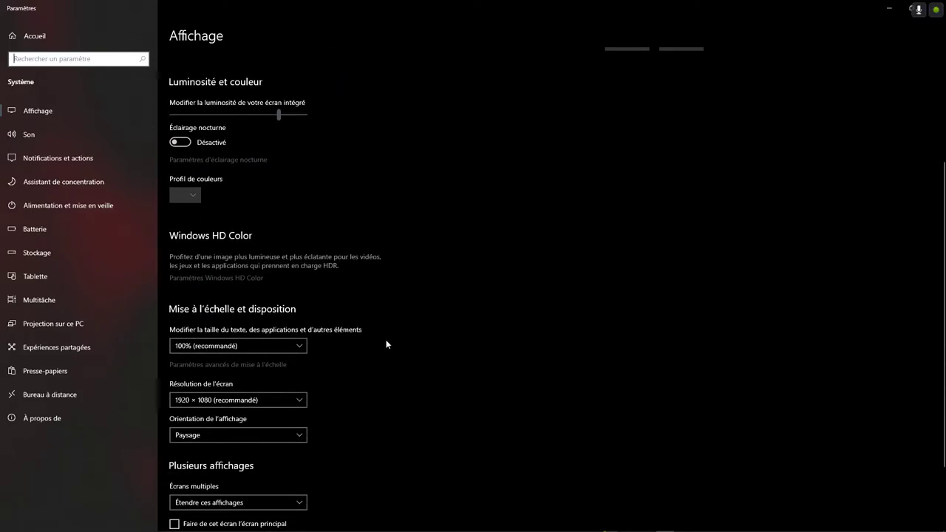
scroll(386, 341, up, 3)
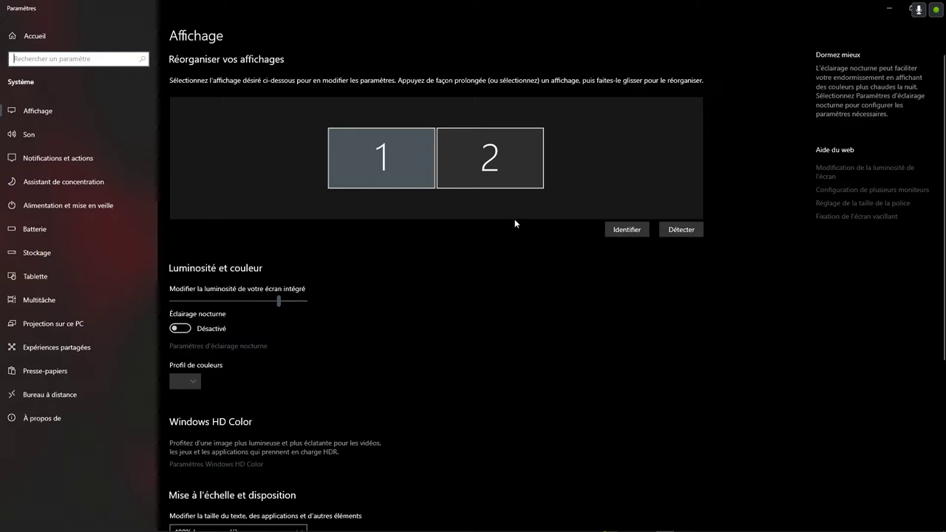
Search the settings for "video", open the video playback page and set its battery option to Optimiser pour la qualité vidéo.
click(897, 170)
click(133, 59)
text(video)
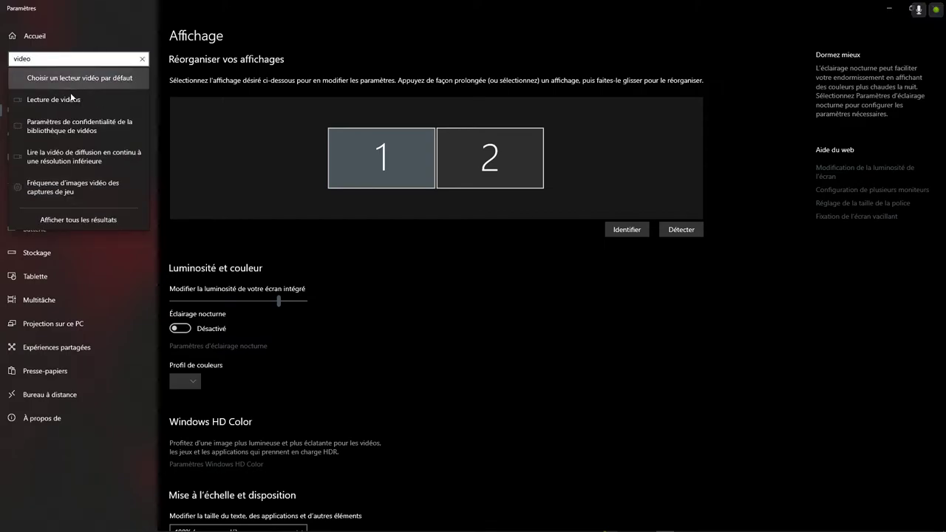
click(73, 97)
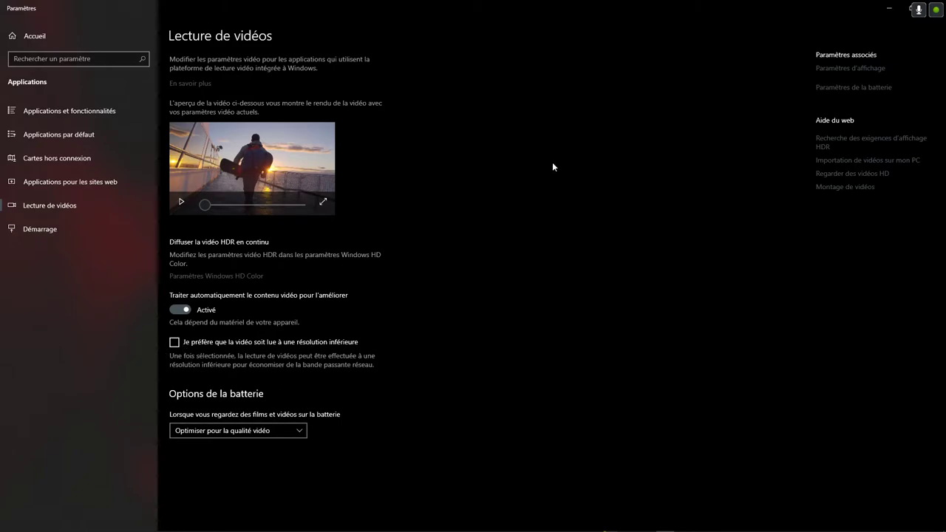
click(235, 432)
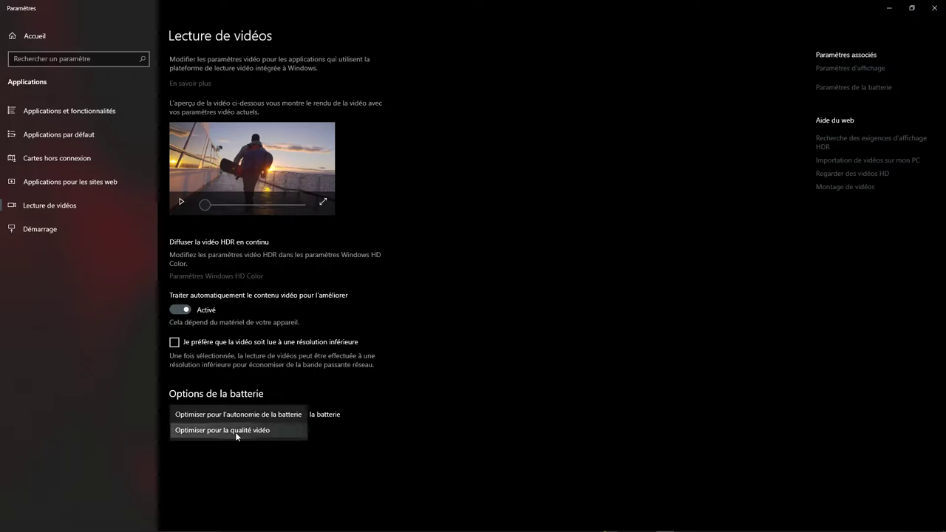
click(206, 432)
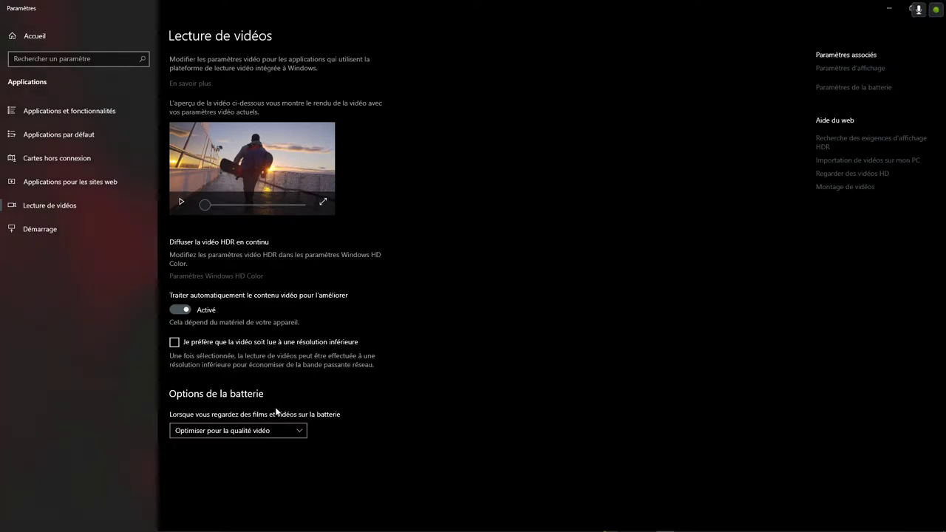
Examine the related display settings and the Windows HD Color settings, and return to the video playback page.
click(851, 68)
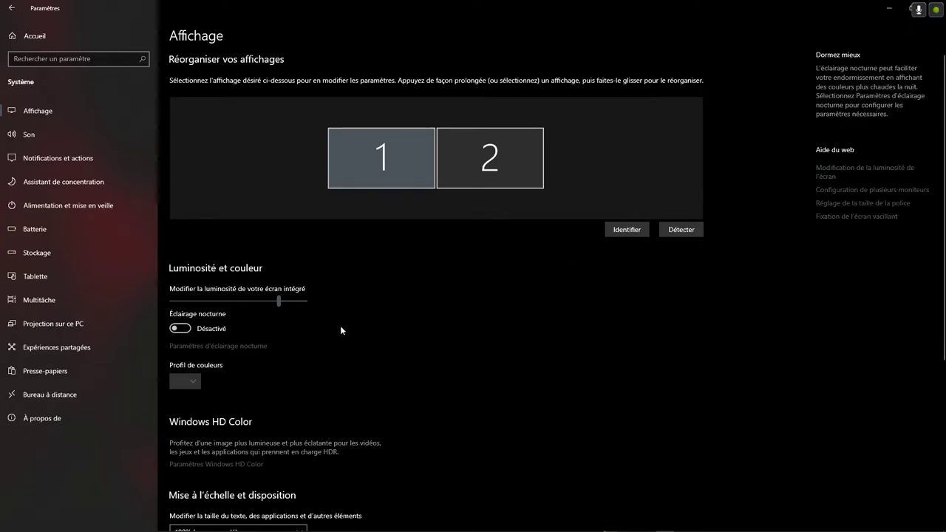
scroll(341, 327, down, 5)
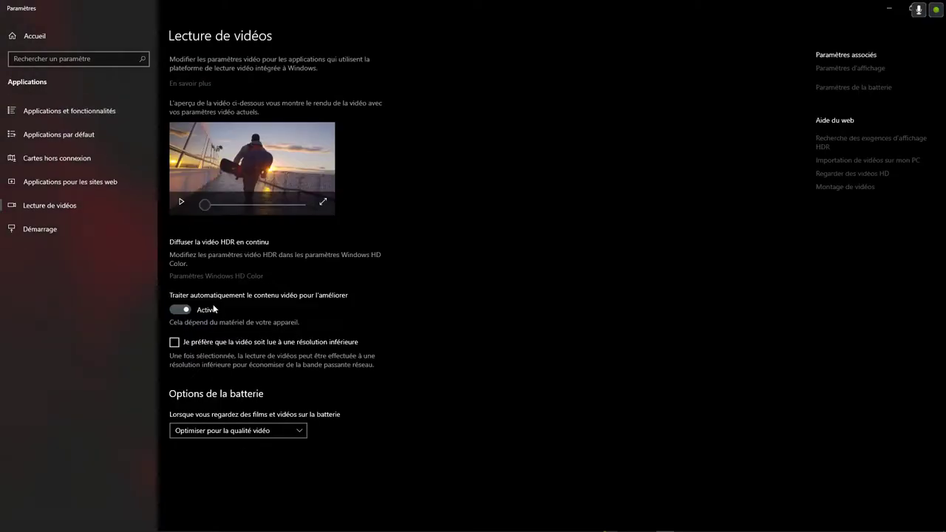
click(236, 275)
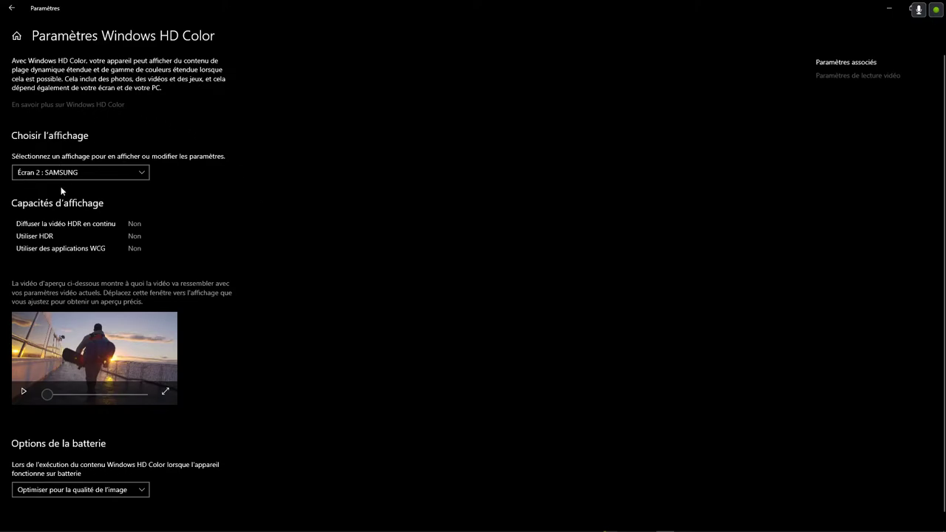
scroll(166, 281, down, 1)
scroll(167, 280, up, 1)
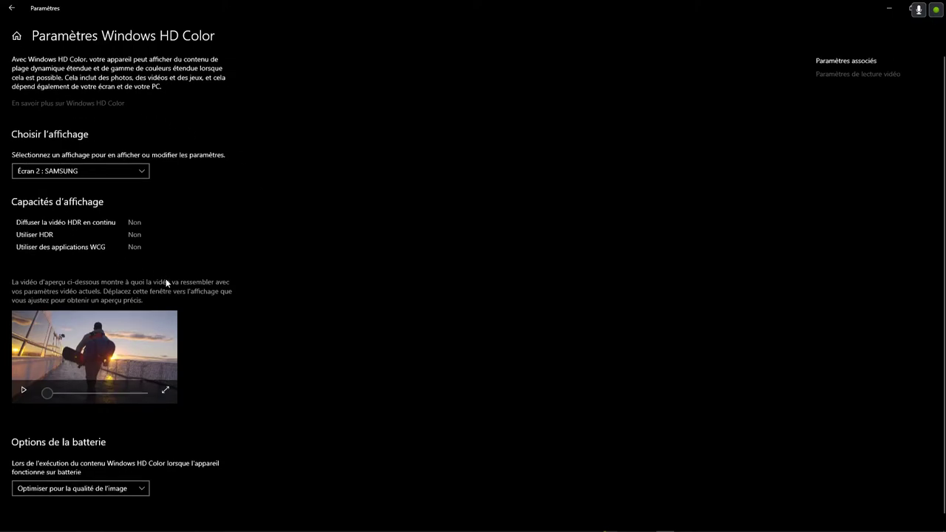
click(9, 7)
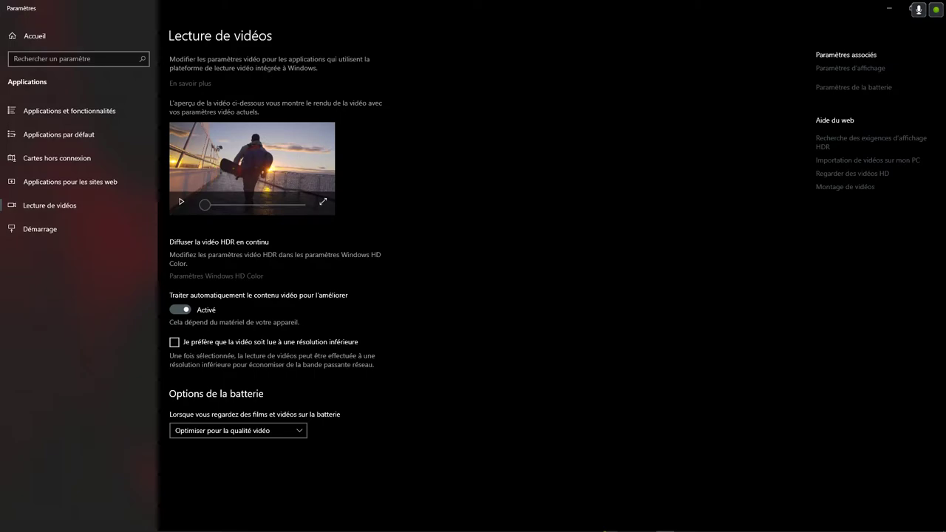
Open the Jeux settings, switch Mode Jeu off, check the Xbox Game Bar page and return to the settings home.
click(21, 44)
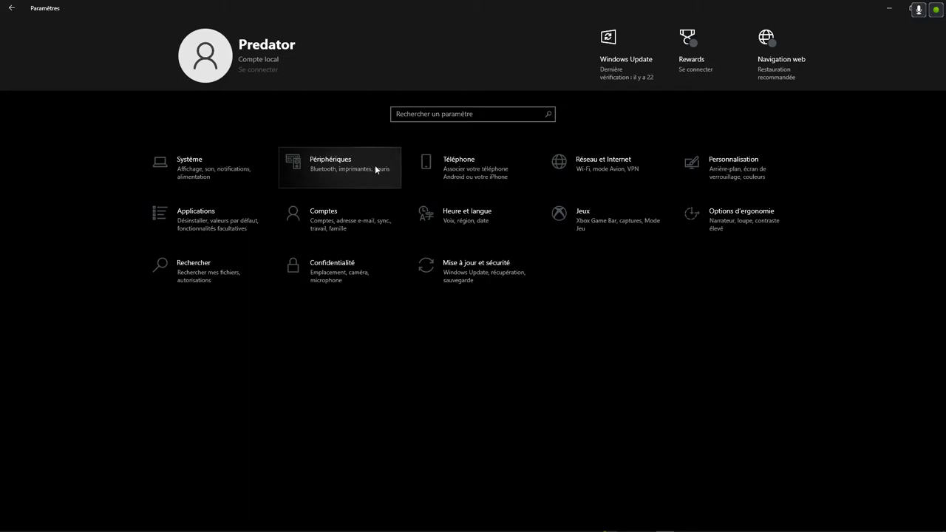
click(587, 227)
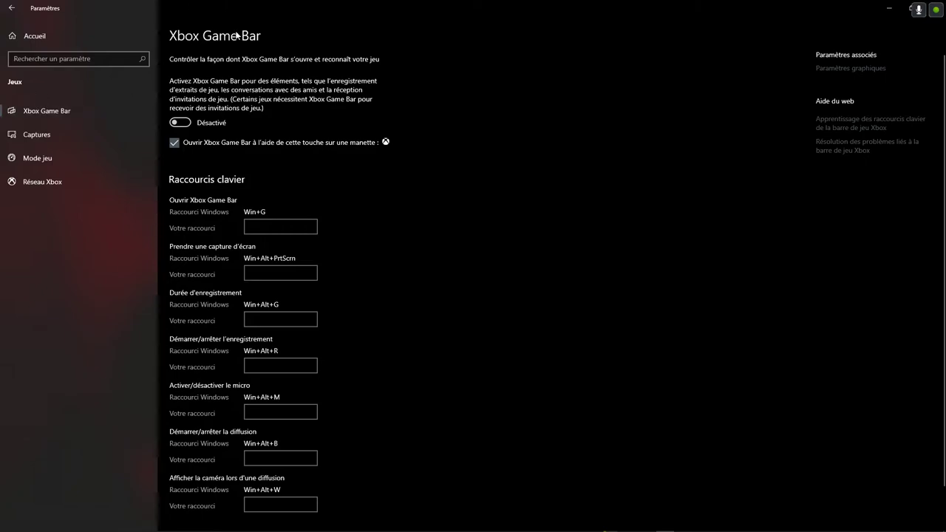
click(54, 159)
click(184, 96)
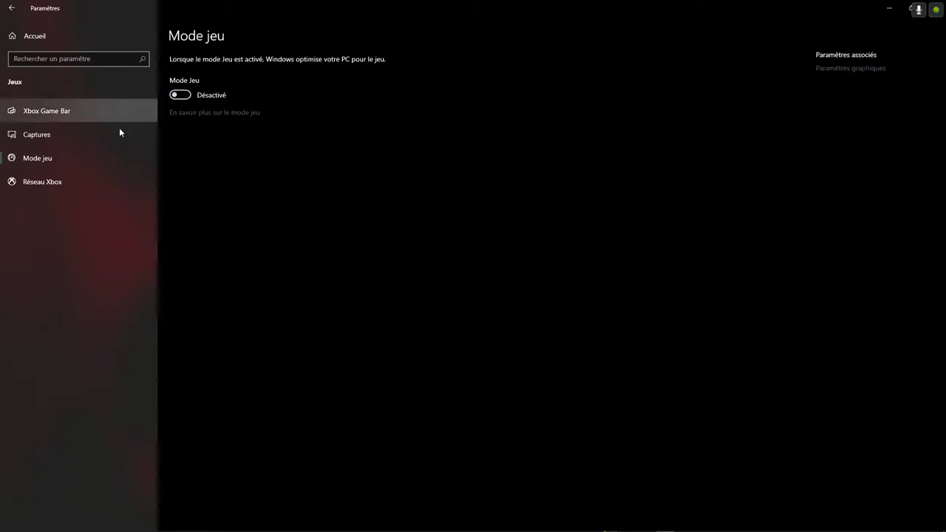
click(34, 135)
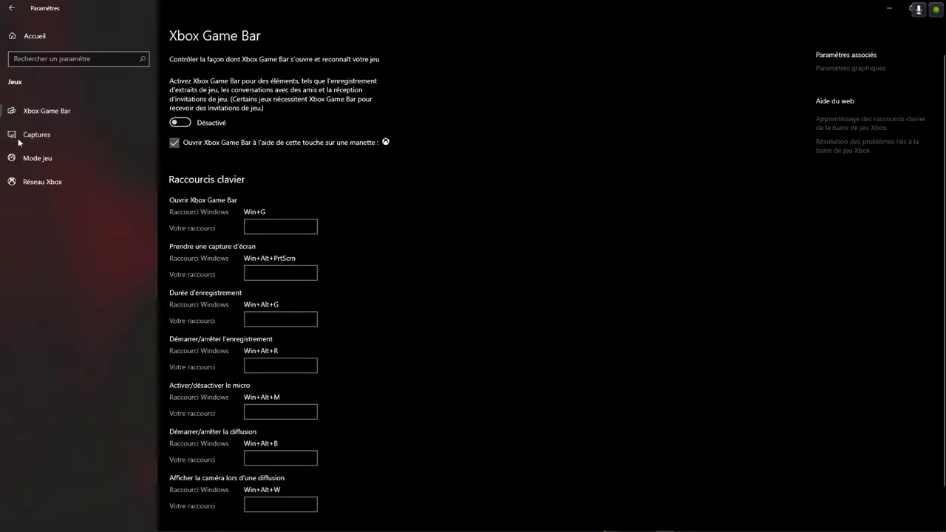
click(11, 9)
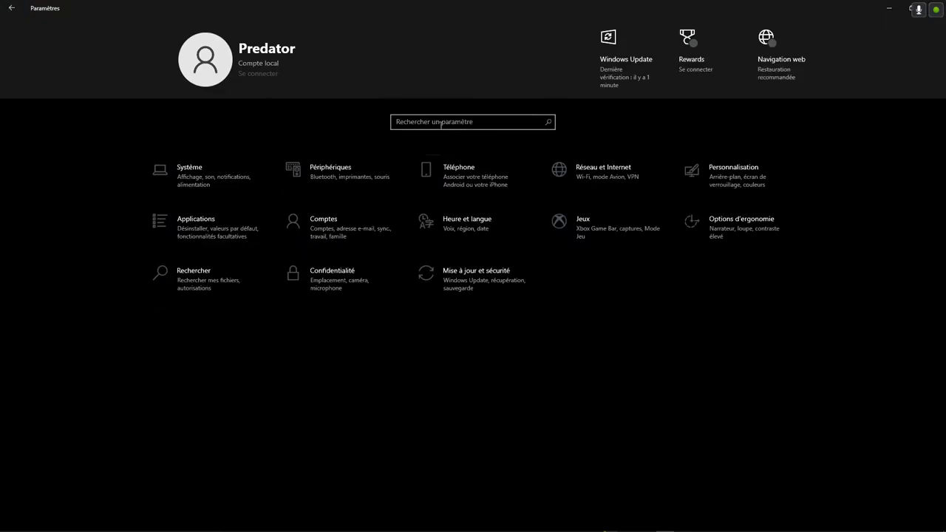
Open the advanced display settings for the SAMSUNG screen and examine the monitor and colour management pages of its video card properties.
click(189, 170)
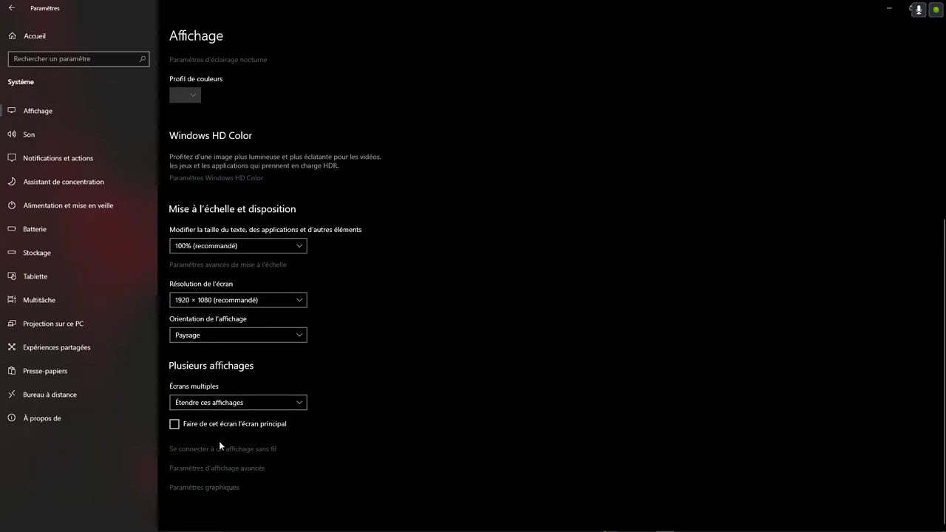
click(220, 469)
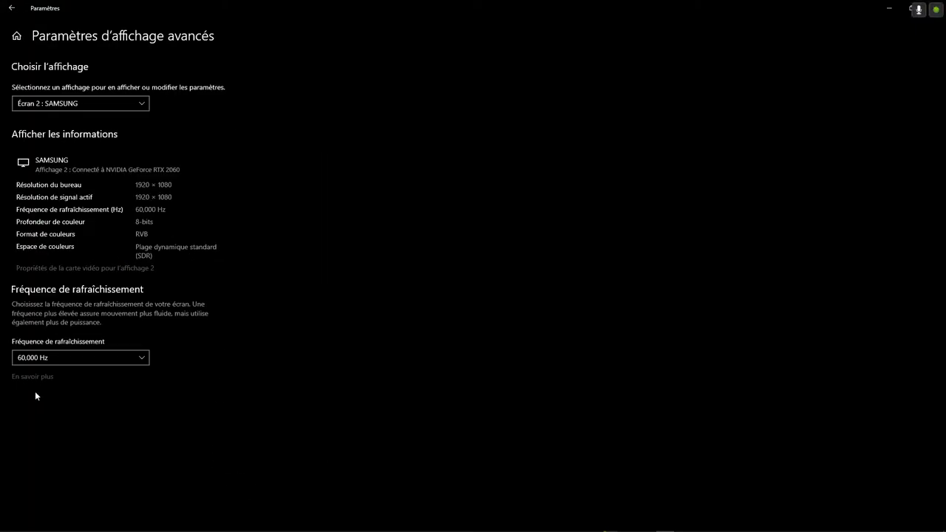
click(77, 269)
click(127, 115)
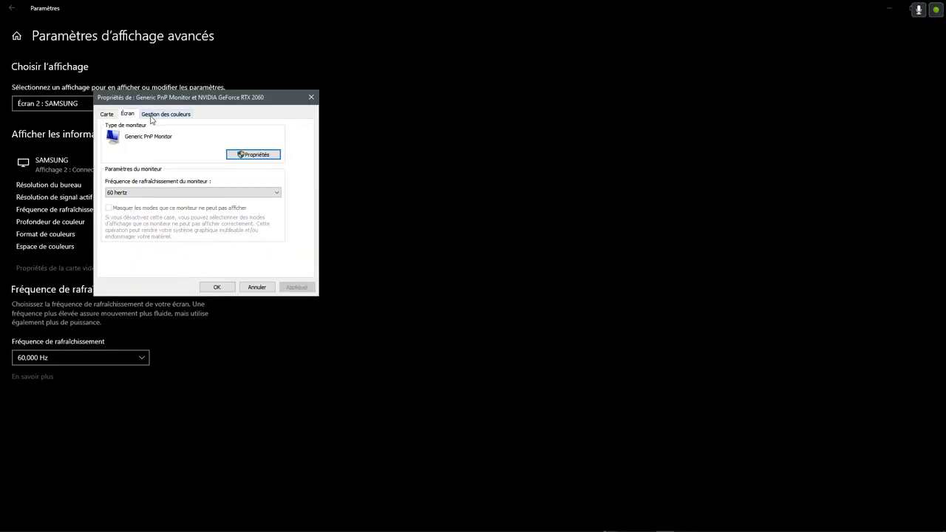
click(153, 116)
click(127, 115)
click(166, 114)
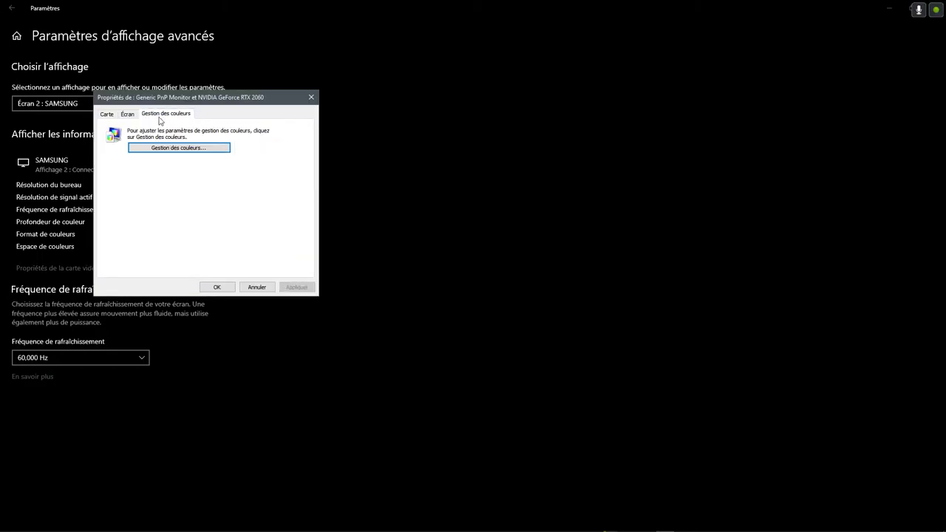
Open Gestion des couleurs, look over the installed profiles and the advanced colour defaults, and close it together with the properties dialog.
click(170, 148)
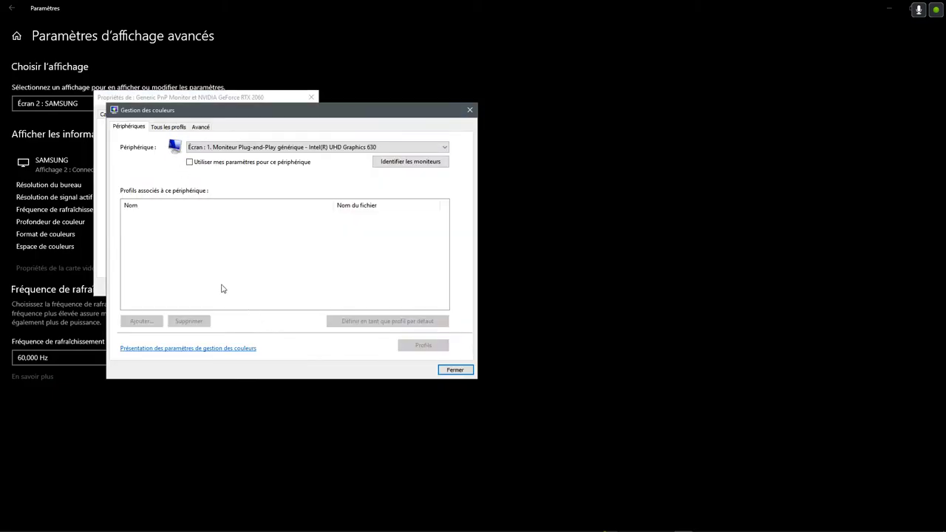
click(177, 129)
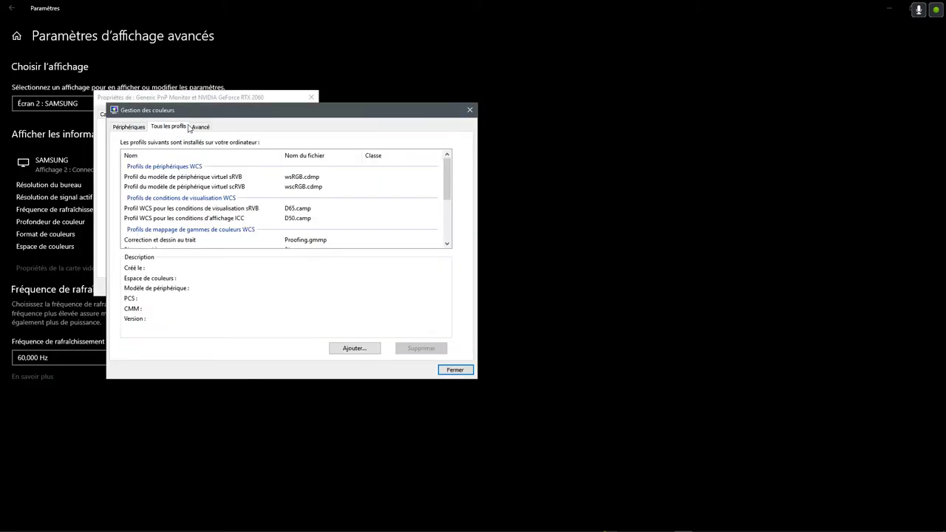
click(198, 128)
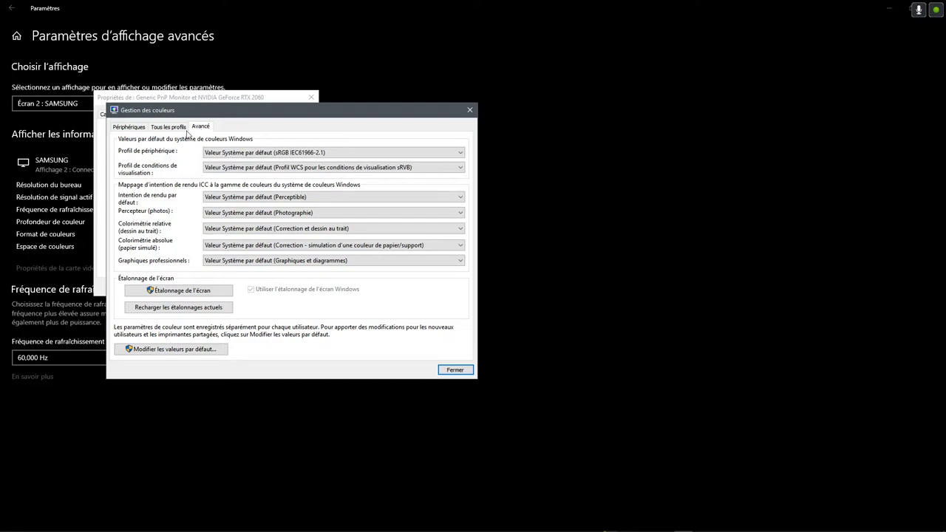
click(471, 108)
click(311, 97)
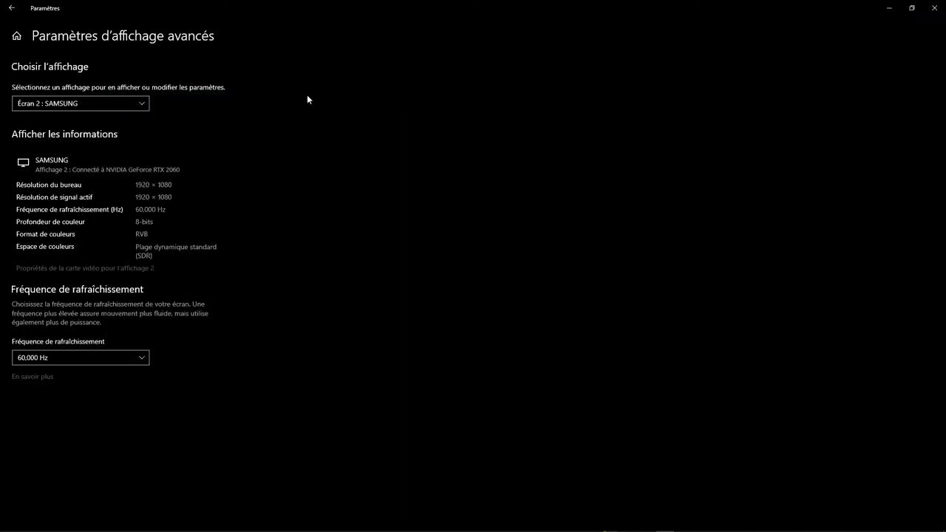
Close the settings, reopen the display settings from the desktop and show the advanced settings for Écran 1 : Affichage interne.
click(9, 8)
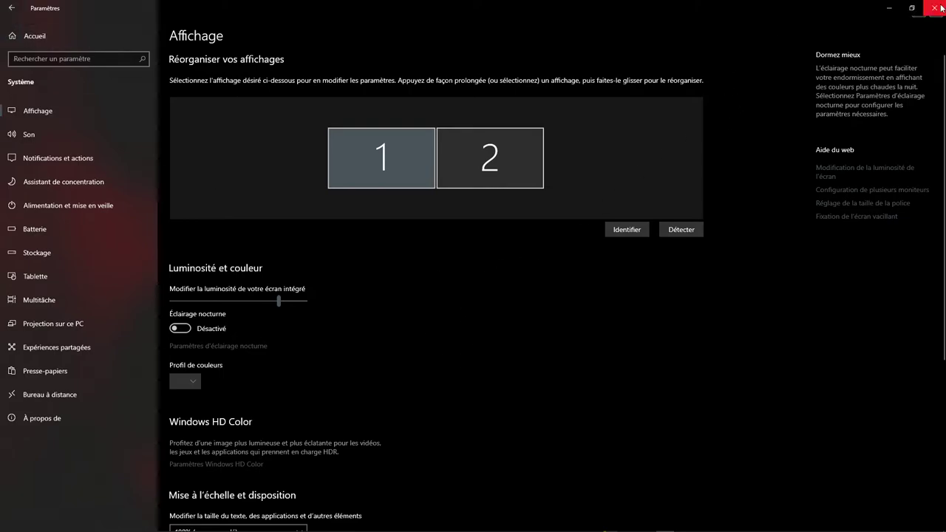
click(933, 7)
right_click(423, 228)
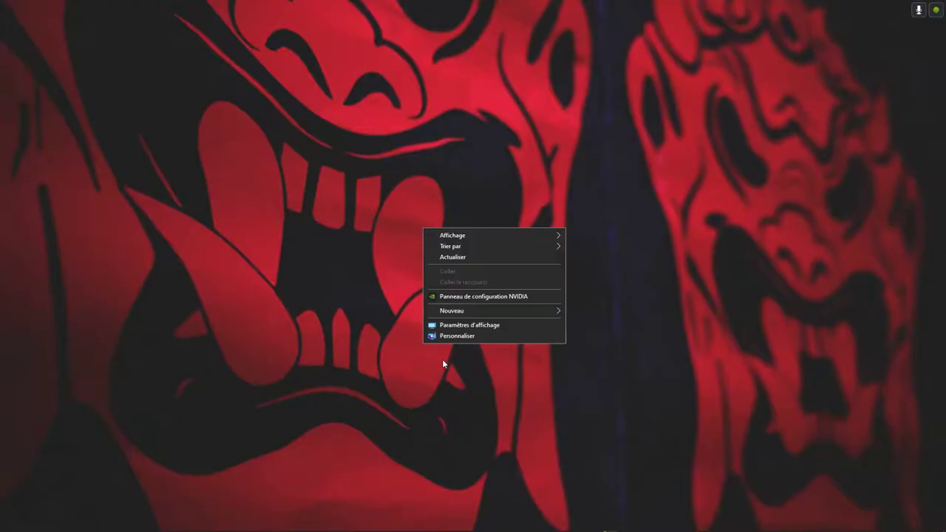
click(458, 326)
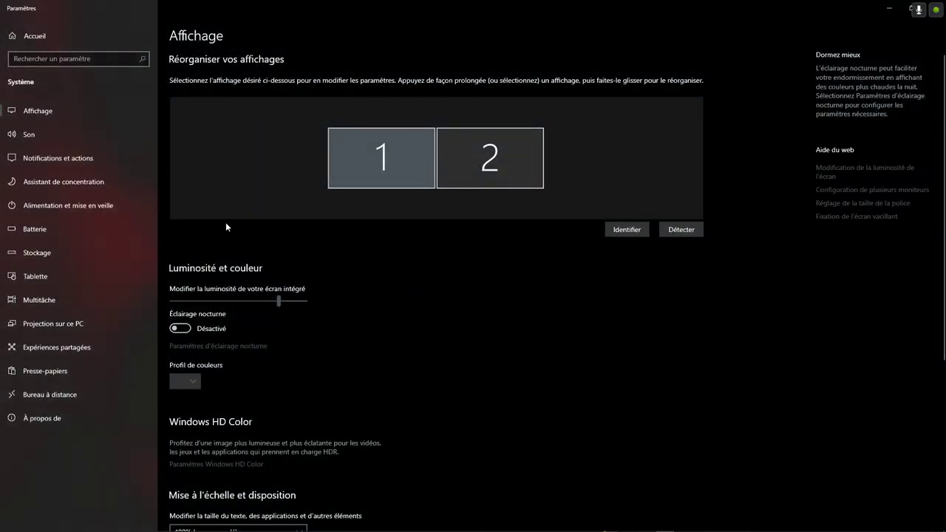
scroll(347, 329, down, 4)
scroll(333, 402, up, 1)
scroll(266, 443, down, 2)
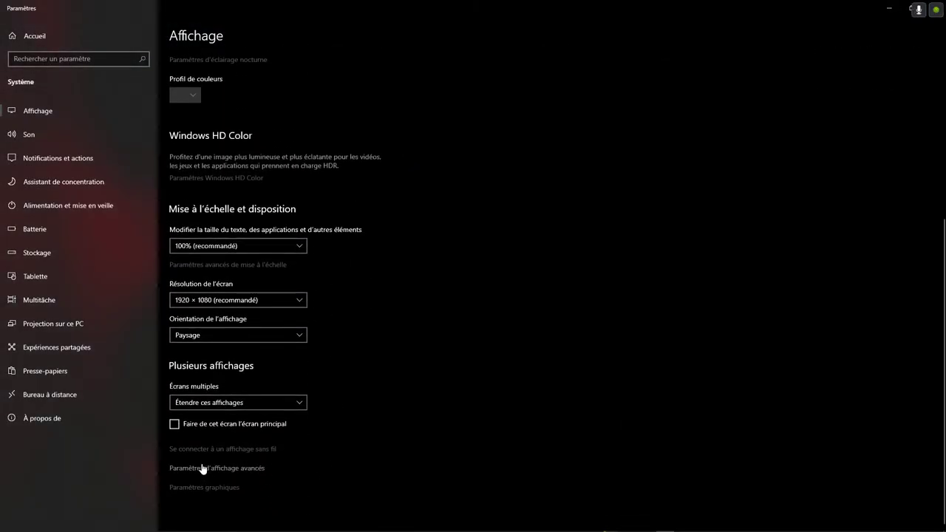
click(199, 469)
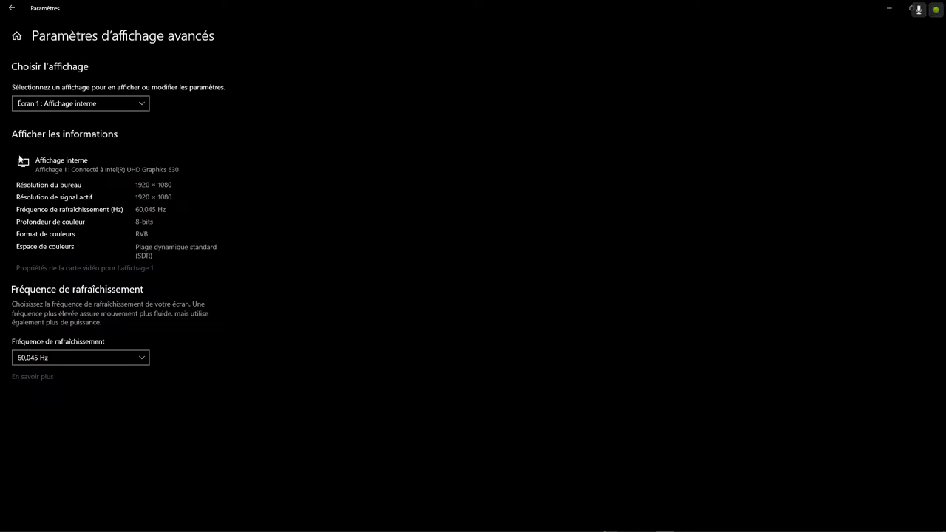
Open the video card properties for display 1 and check the refresh rates offered for its monitor.
click(109, 272)
drag(252, 127, 487, 130)
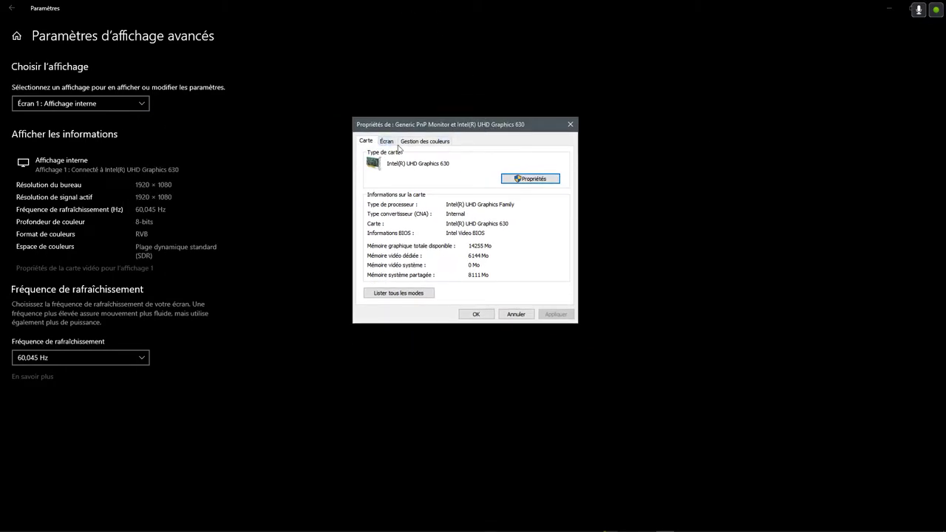
click(391, 143)
click(470, 222)
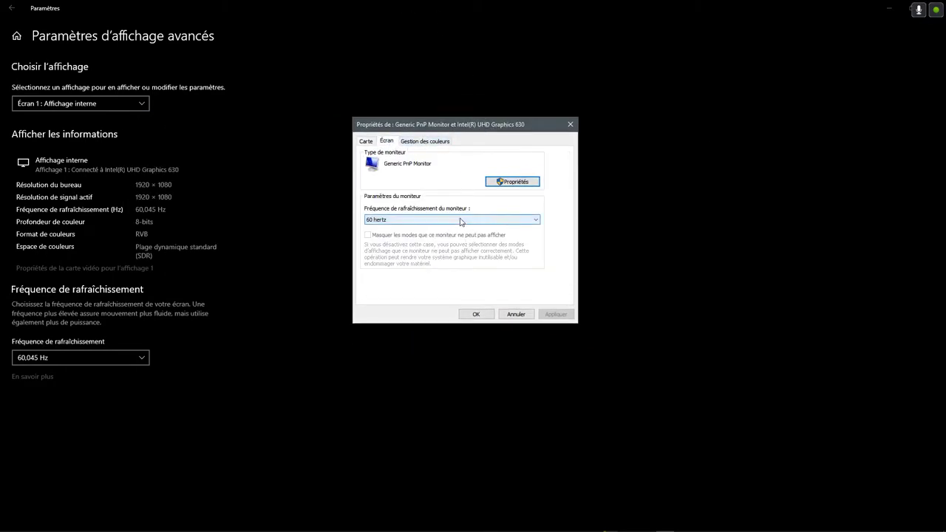
click(463, 222)
click(495, 219)
click(480, 229)
Open Gestion des couleurs, choose the NVIDIA GeForce RTX 2060 monitor as the device and select its associated sRGB display profile.
click(433, 142)
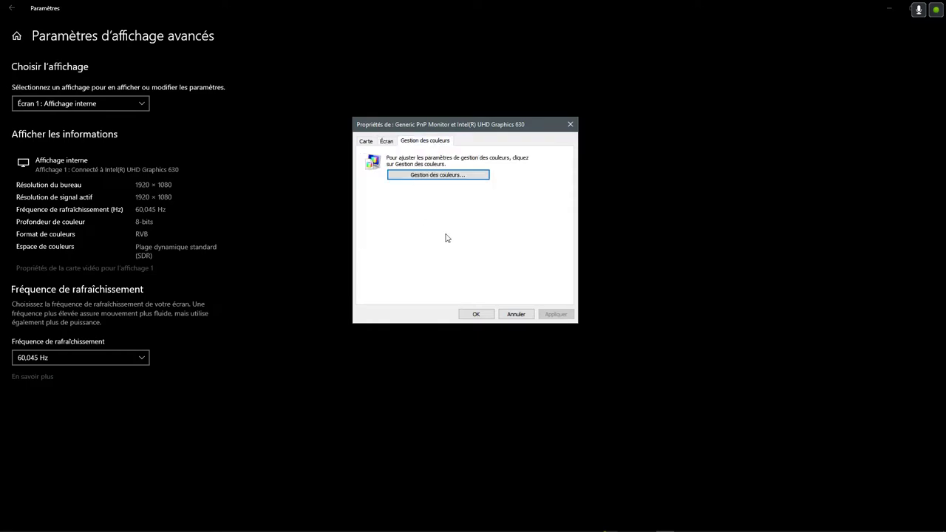
click(425, 176)
drag(303, 136, 506, 123)
click(575, 164)
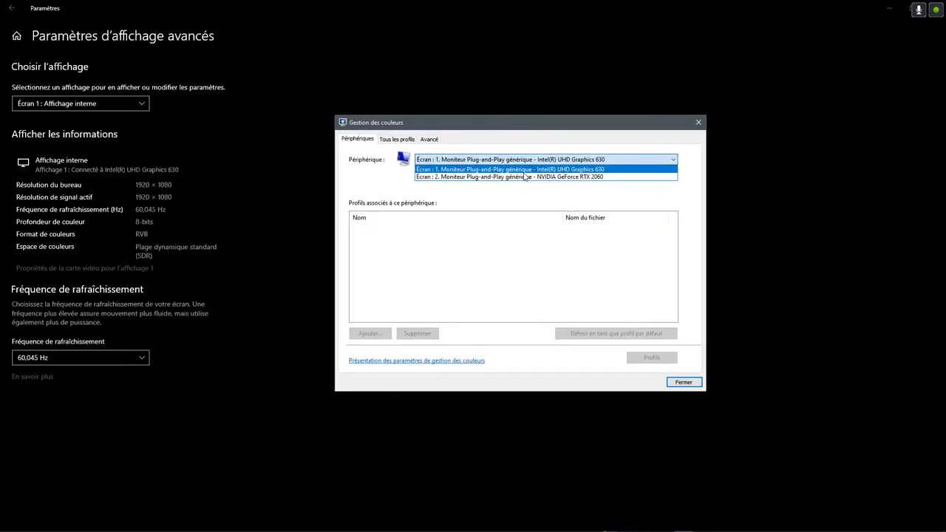
click(524, 178)
click(547, 284)
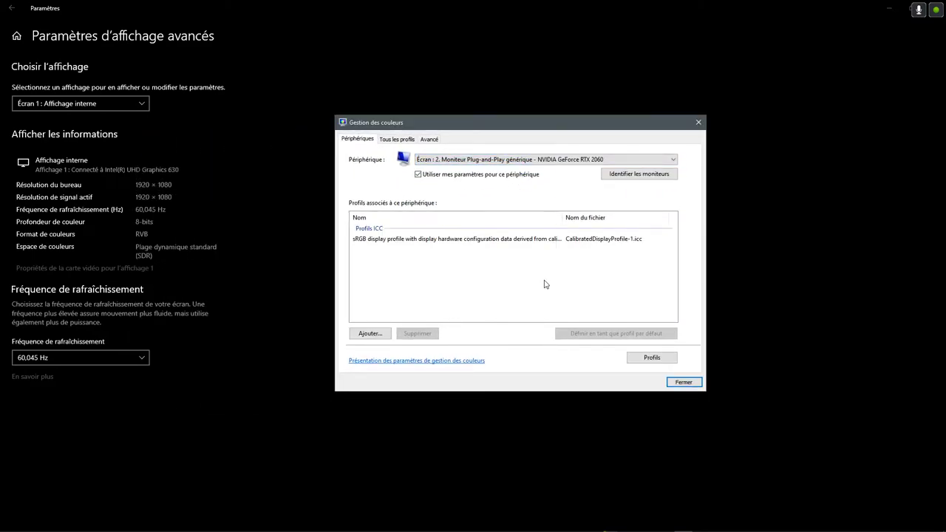
click(399, 238)
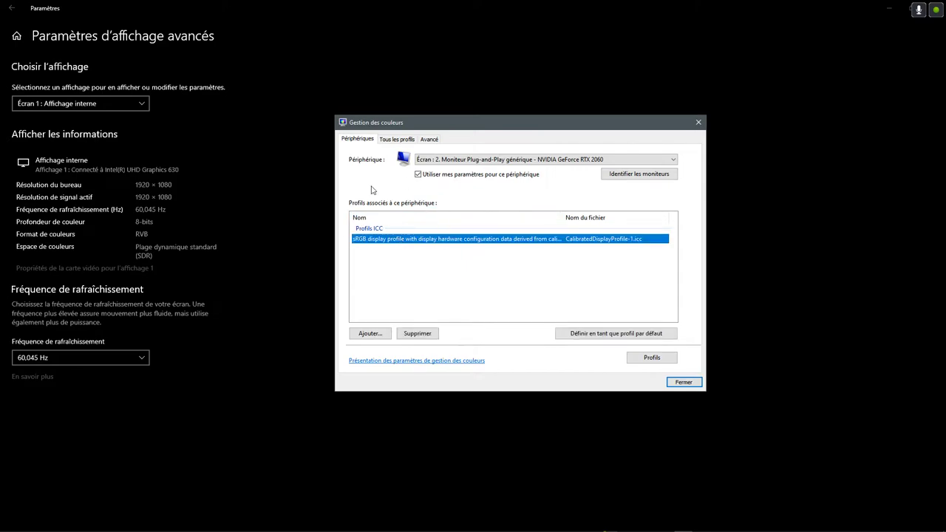
Look at the list of all installed colour profiles and reselect Écran 2 on the NVIDIA GeForce RTX 2060 as the device.
click(401, 139)
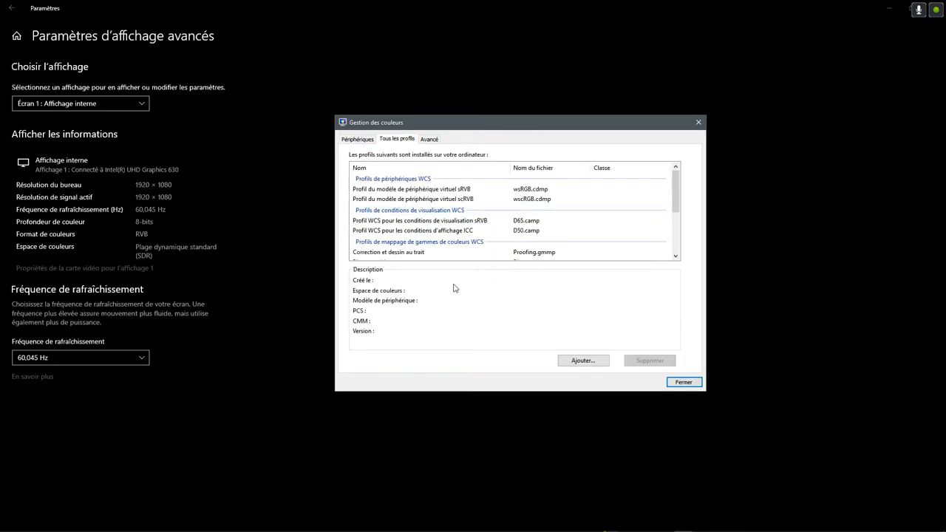
click(363, 139)
click(507, 162)
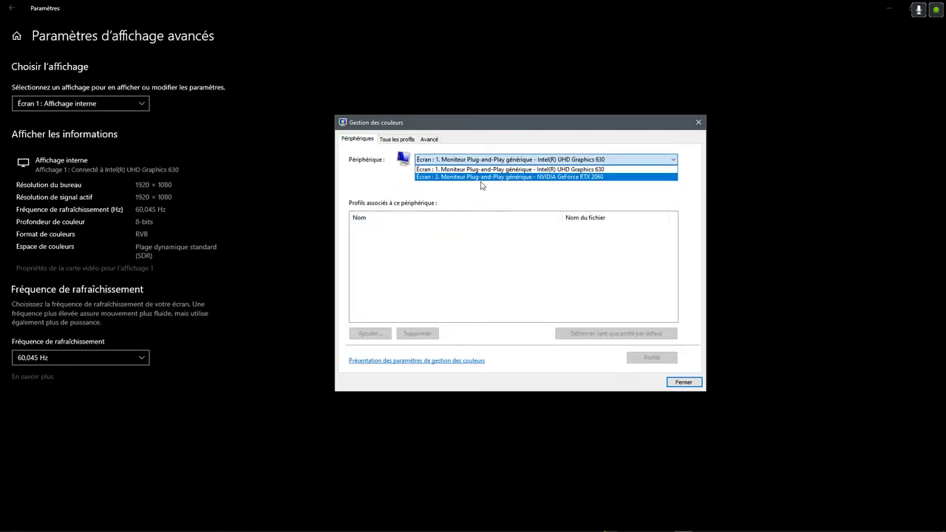
click(477, 180)
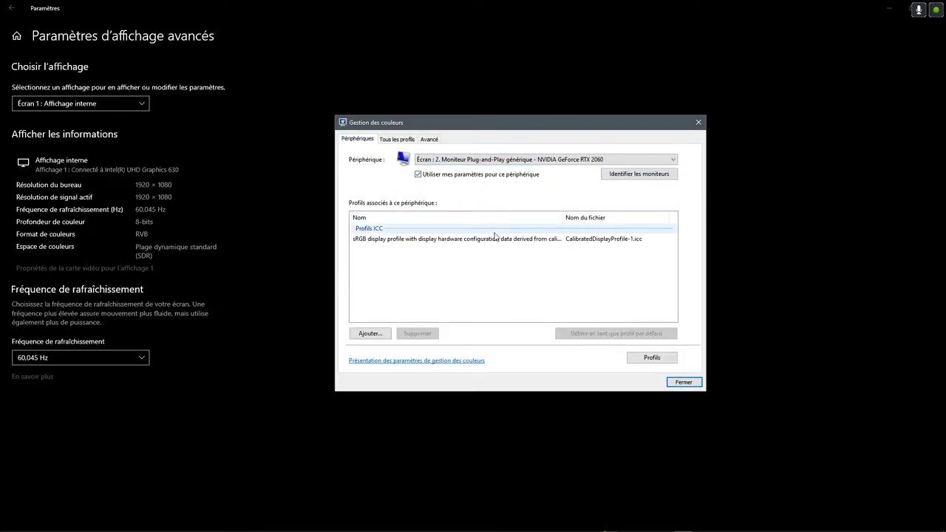
Launch Étalonnage de l'écran from the advanced colour management options and authorise it in the user account control prompt.
click(429, 140)
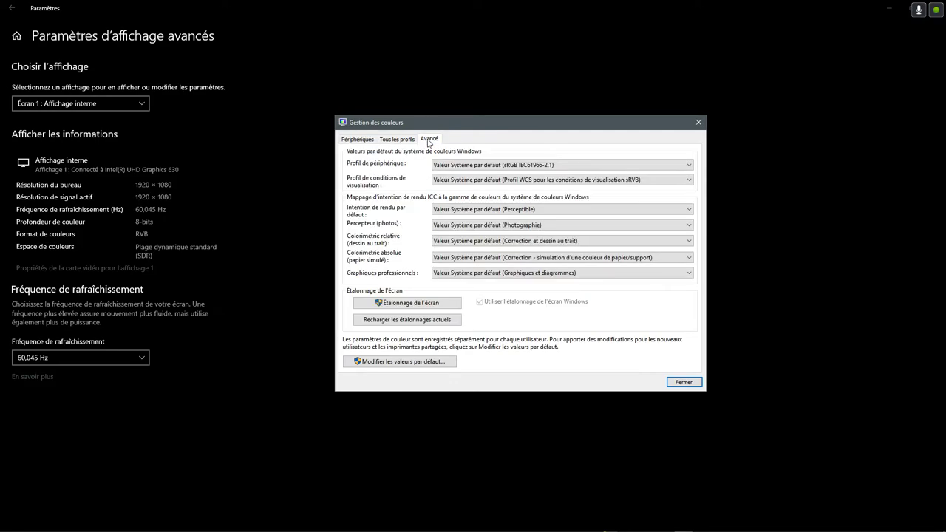
click(440, 307)
click(485, 294)
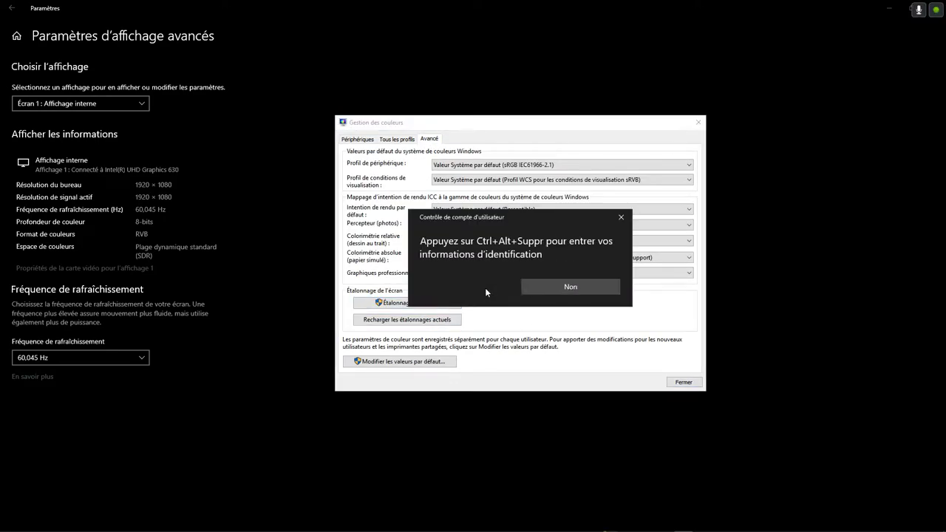
key(ctrl+alt+Delete)
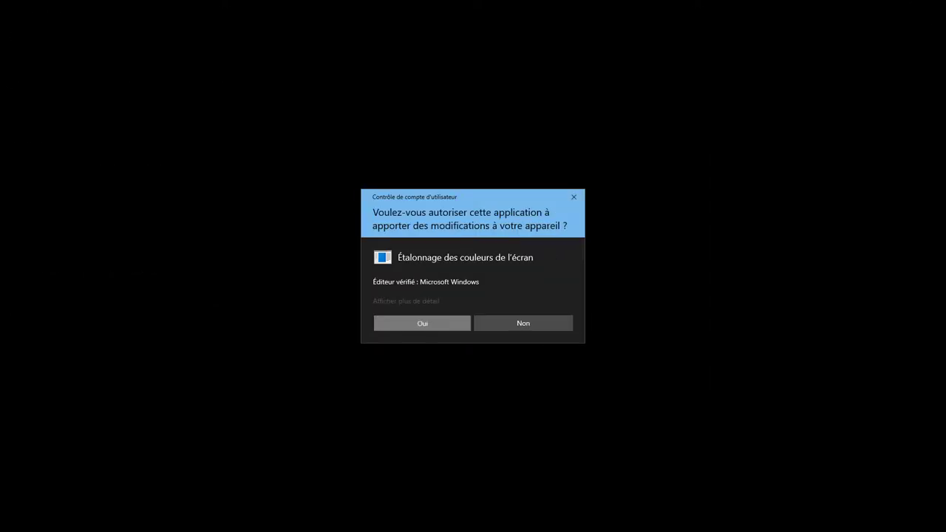
click(422, 324)
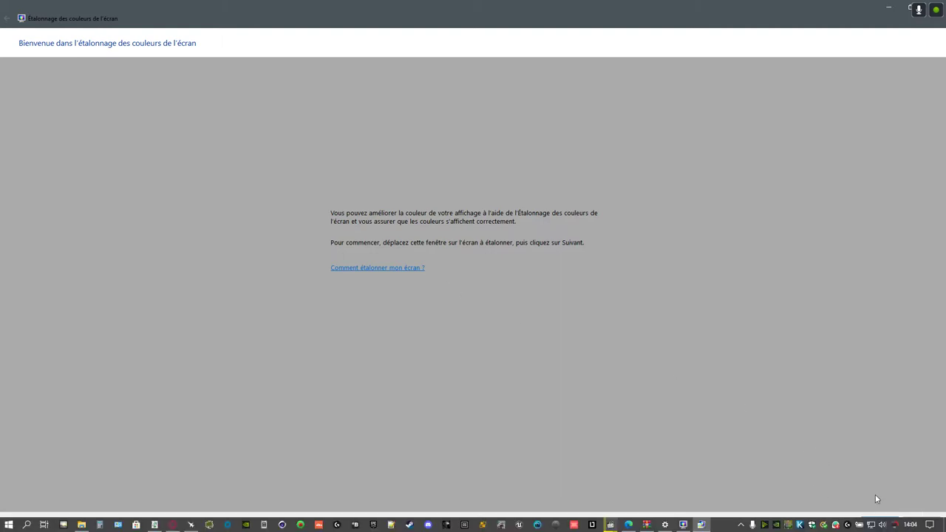
Start the display colour calibration and continue past the welcome and basic colour settings pages.
click(889, 525)
drag(924, 406, 840, 406)
click(878, 471)
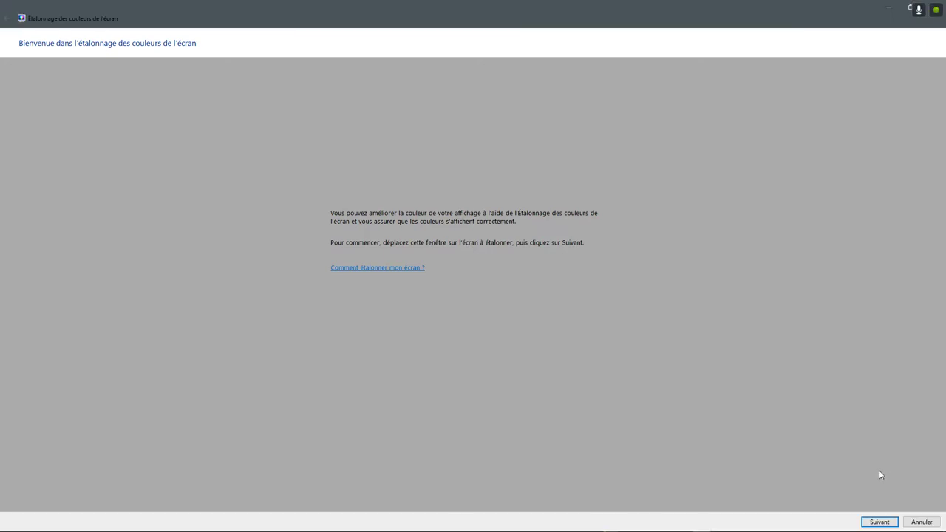
click(878, 524)
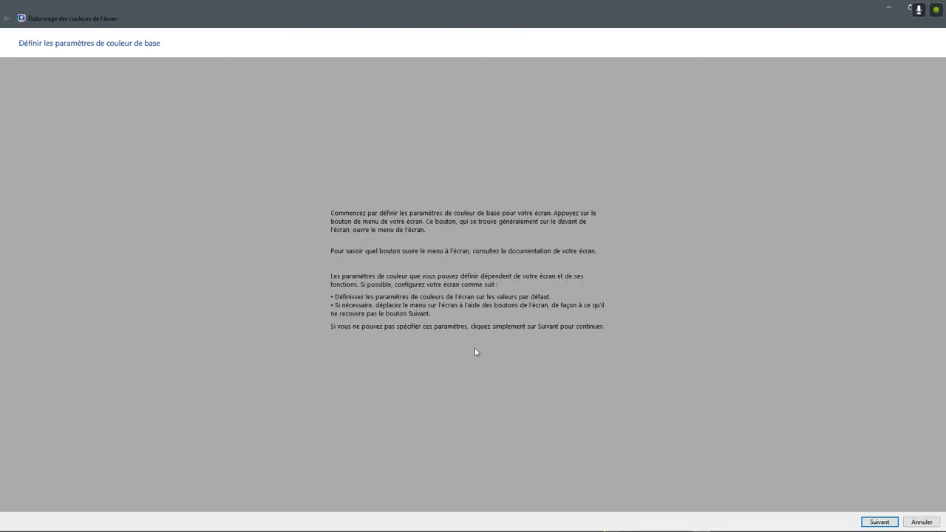
click(878, 521)
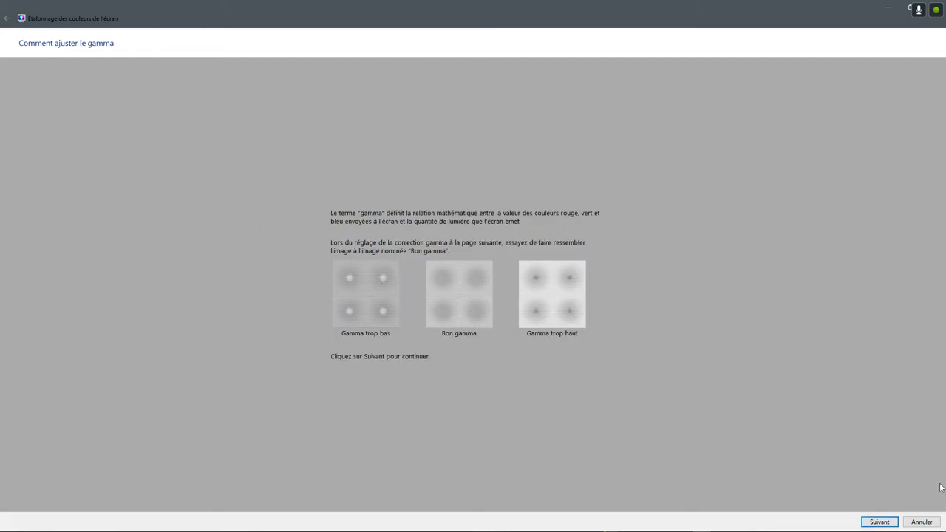
Lower the gamma slightly from its middle setting to reduce the dots in the circles, and continue the calibration.
click(884, 520)
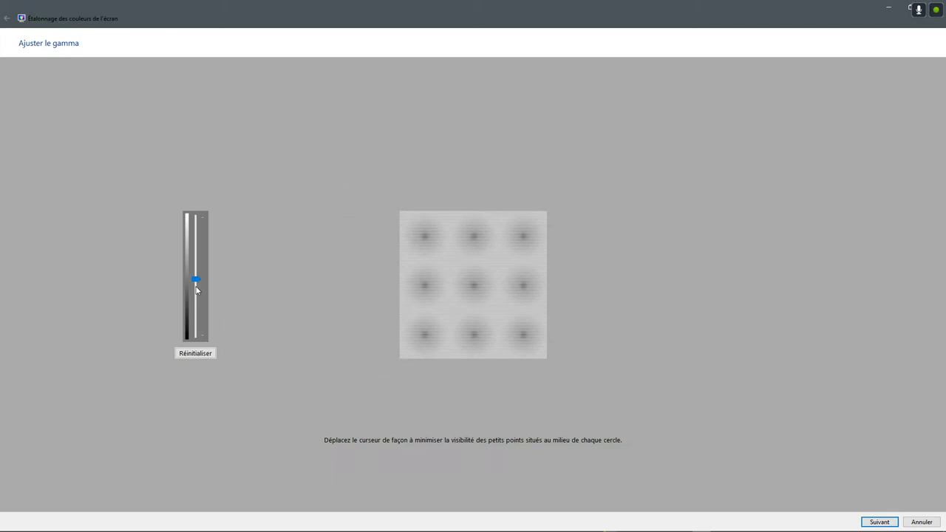
mouse_move(196, 282)
mouse_down()
mouse_move(196, 175)
mouse_move(182, 362)
mouse_move(187, 295)
mouse_up()
click(869, 522)
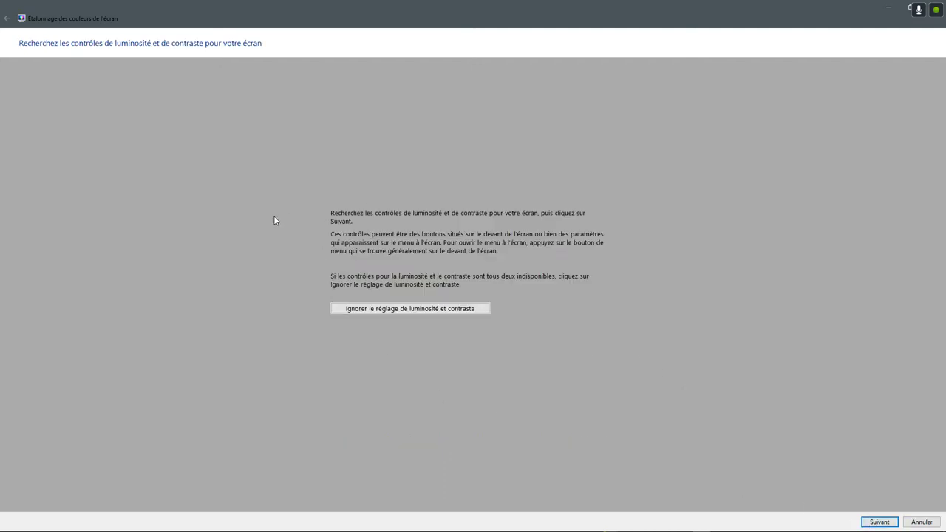
Continue through the brightness adjustment without changing it and proceed to the Ajuster le contraste page.
click(875, 525)
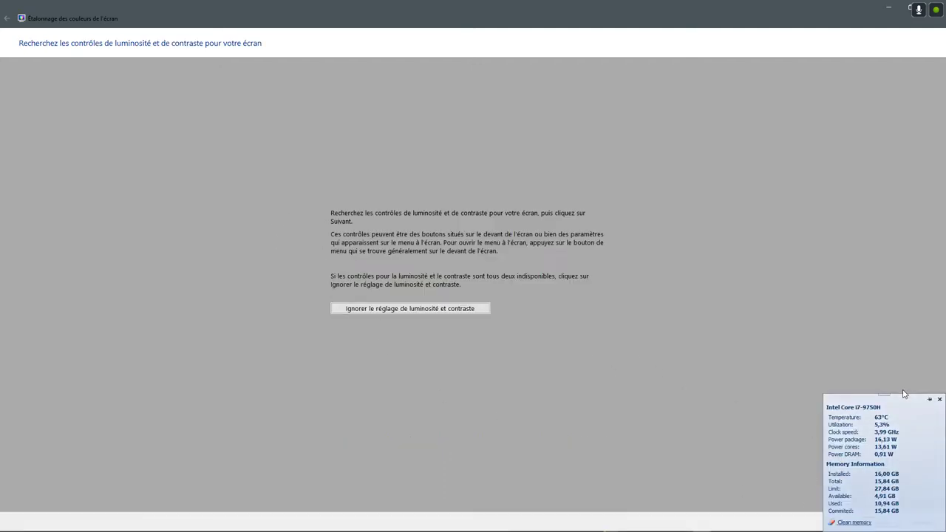
click(879, 522)
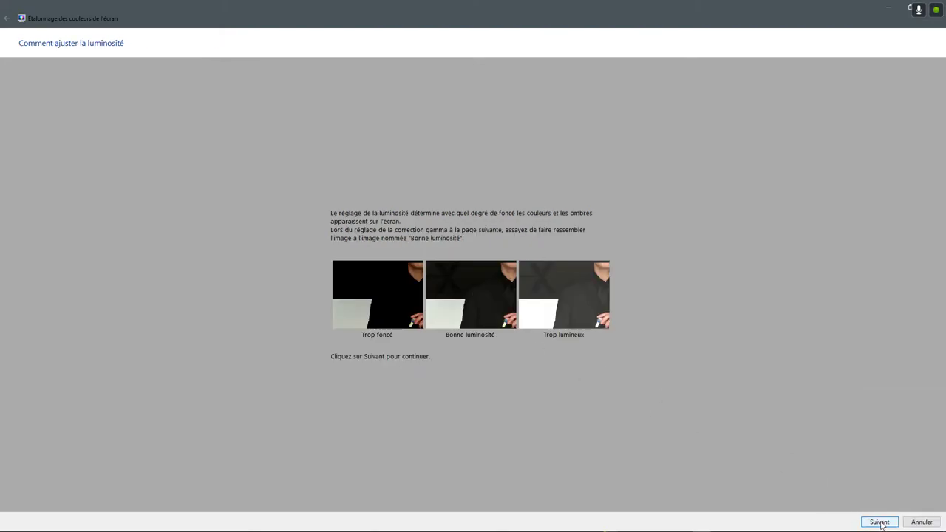
click(879, 522)
click(879, 522)
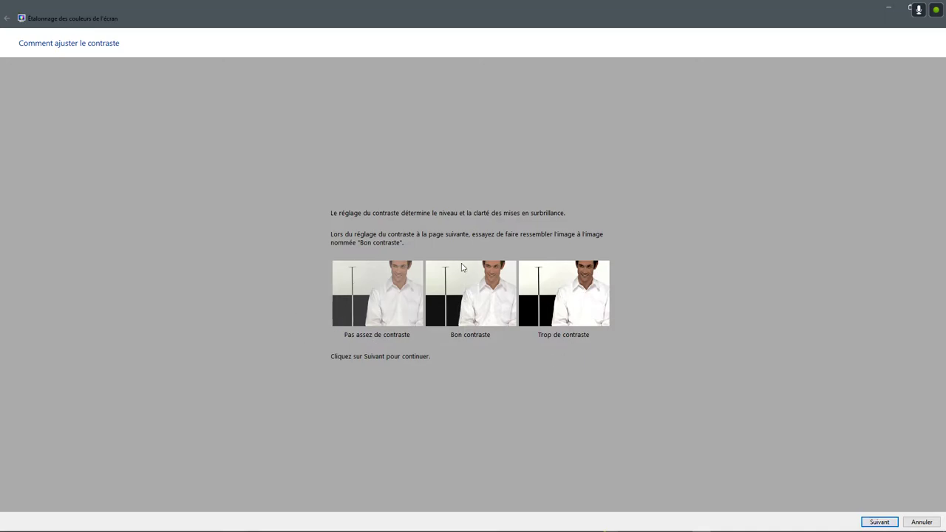
click(875, 522)
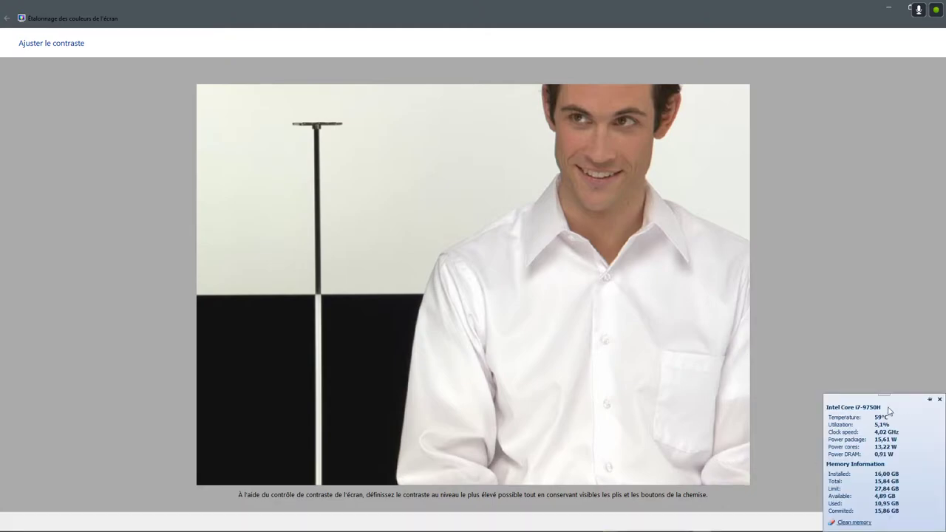
Continue through the contrast and colour balance pages, leaving the red, green and blue sliders as they are, to the final calibration page.
click(915, 411)
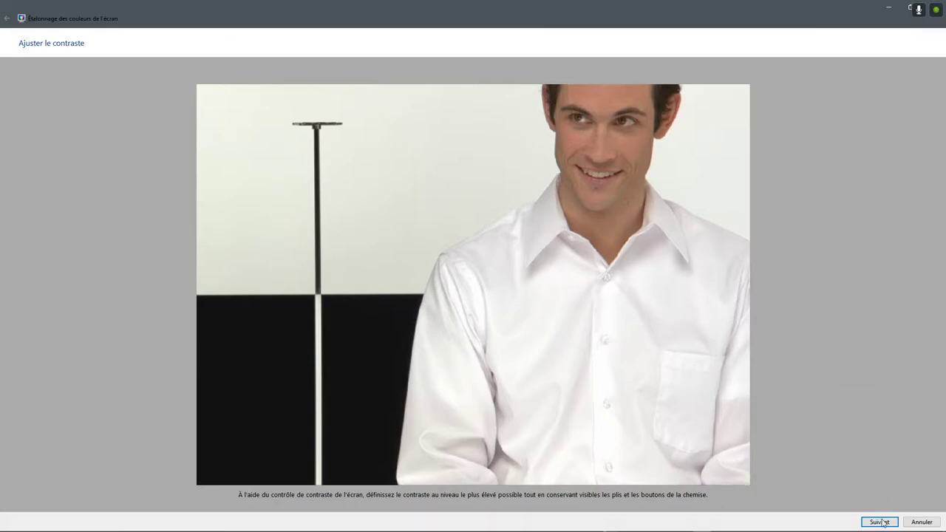
click(881, 523)
click(880, 523)
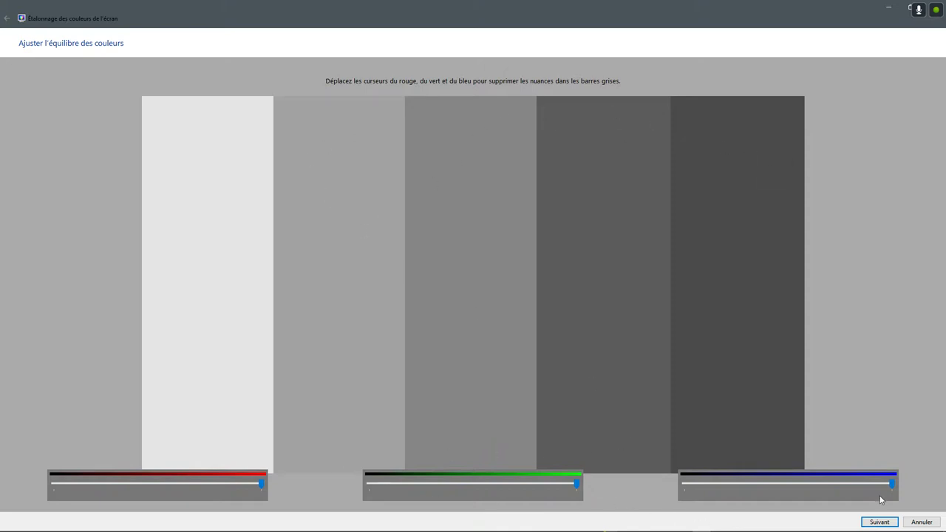
click(880, 522)
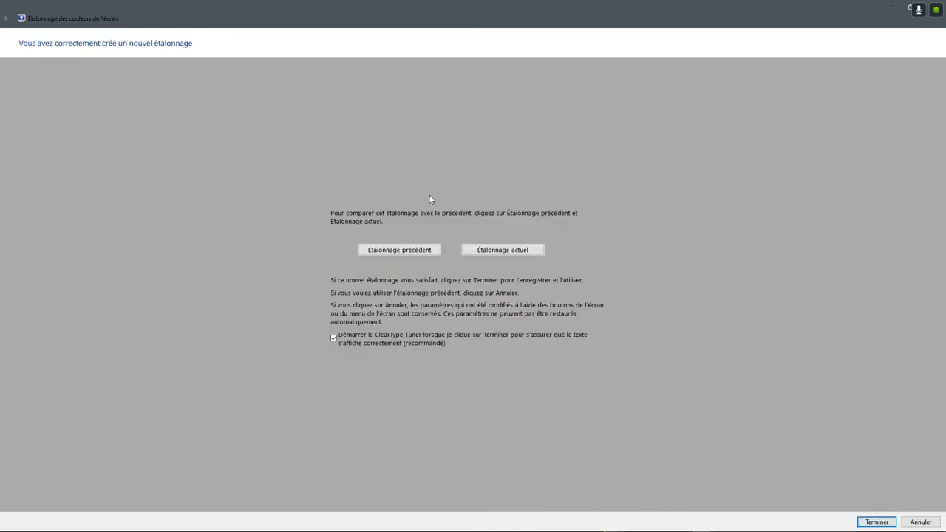
Compare the previous and current calibrations, and finish the wizard to save the new calibration.
click(399, 250)
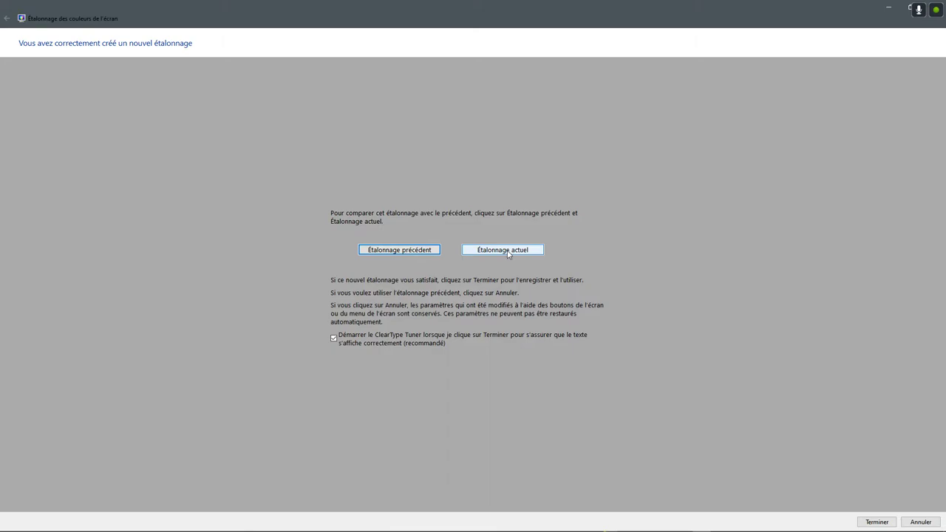
click(506, 252)
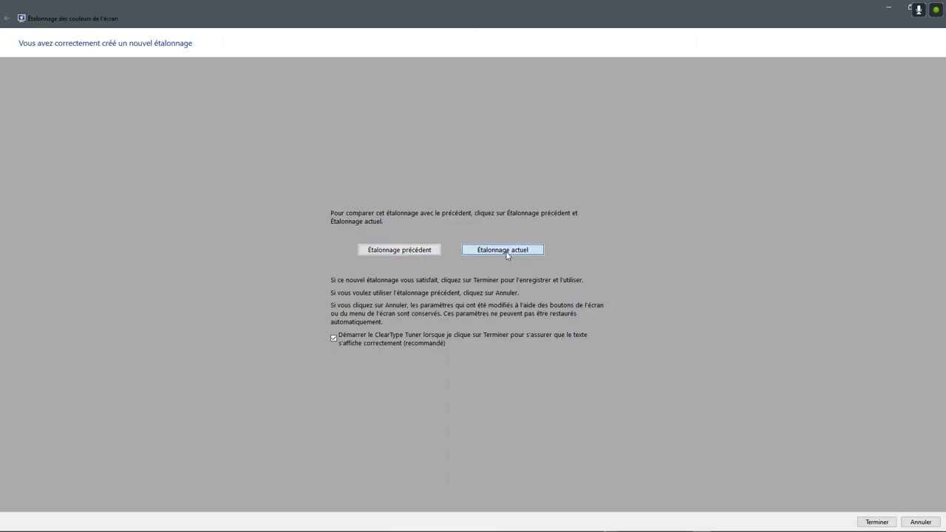
click(403, 252)
click(467, 250)
click(877, 522)
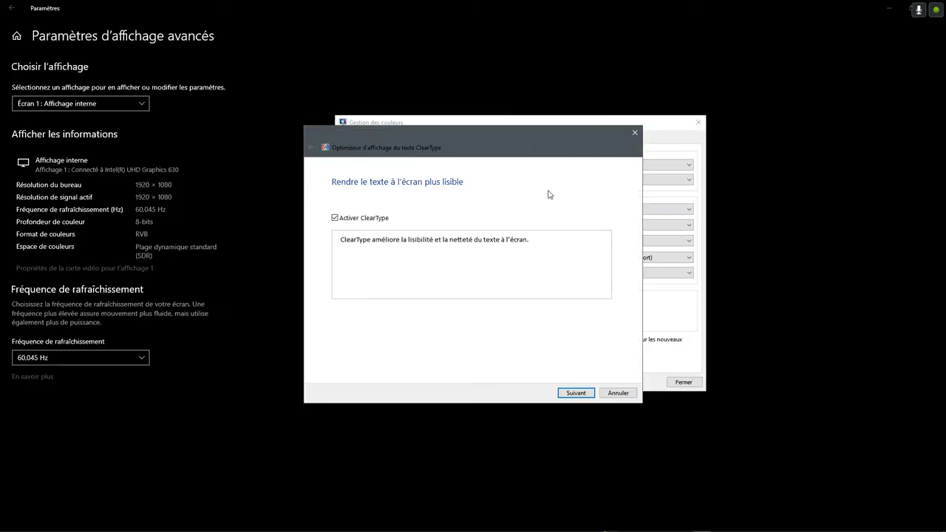
Cancel the ClearType tuner and close the colour management, display settings and monitor properties windows.
click(617, 393)
click(677, 380)
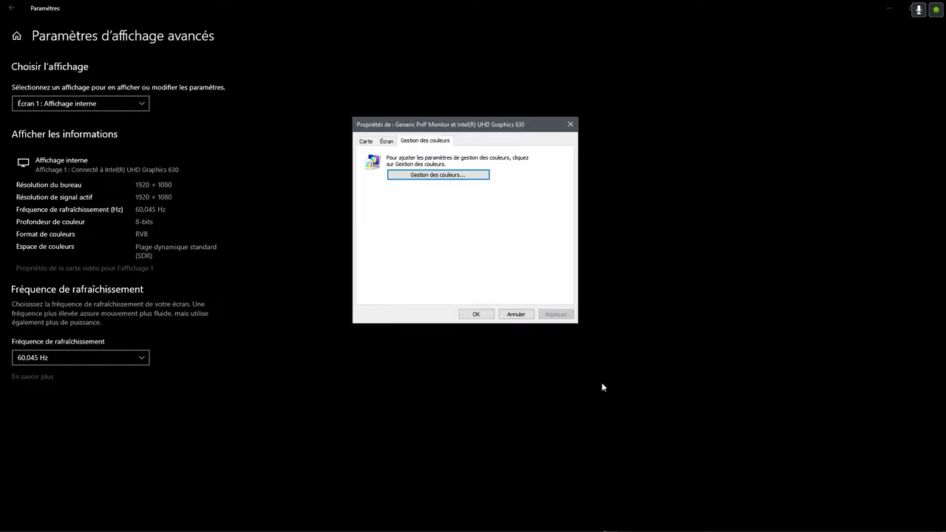
click(929, 8)
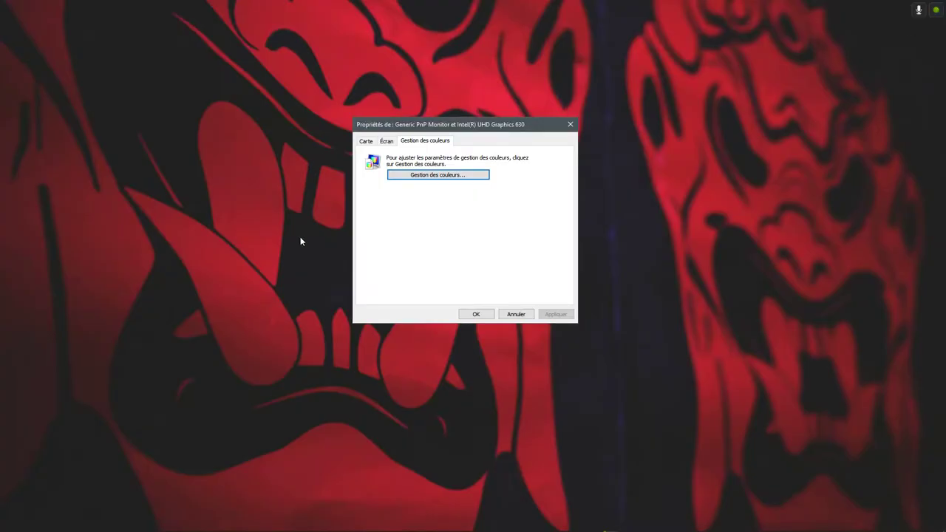
click(480, 314)
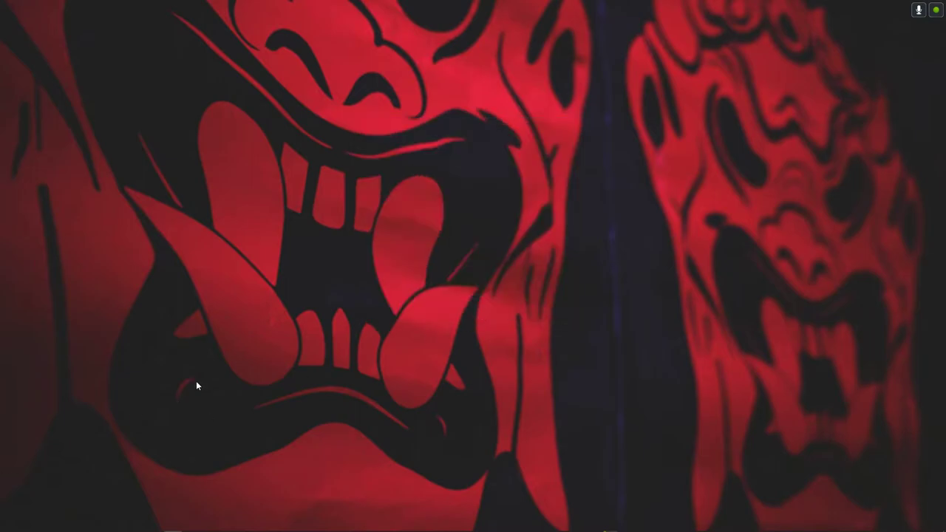
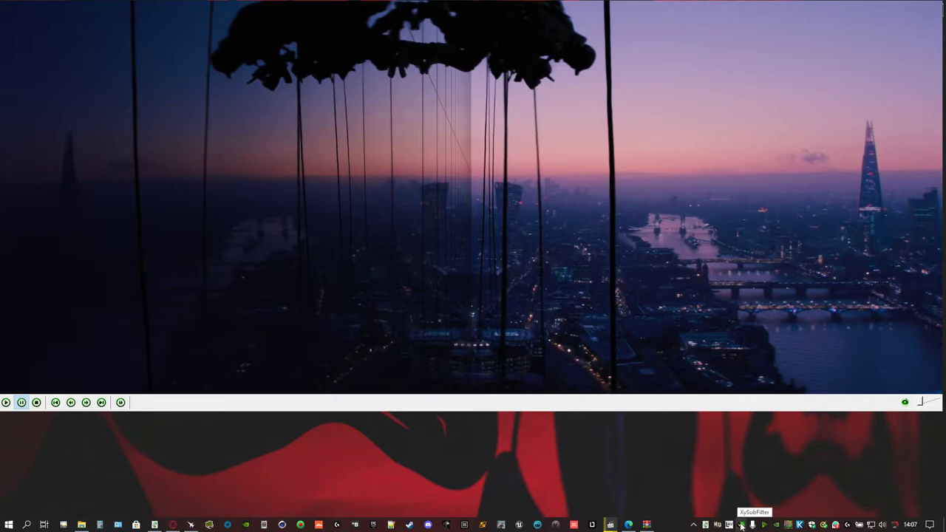
Open the XySubFilter properties, review the Main, More, Paths and About pages, and accept them without changes.
double_click(741, 525)
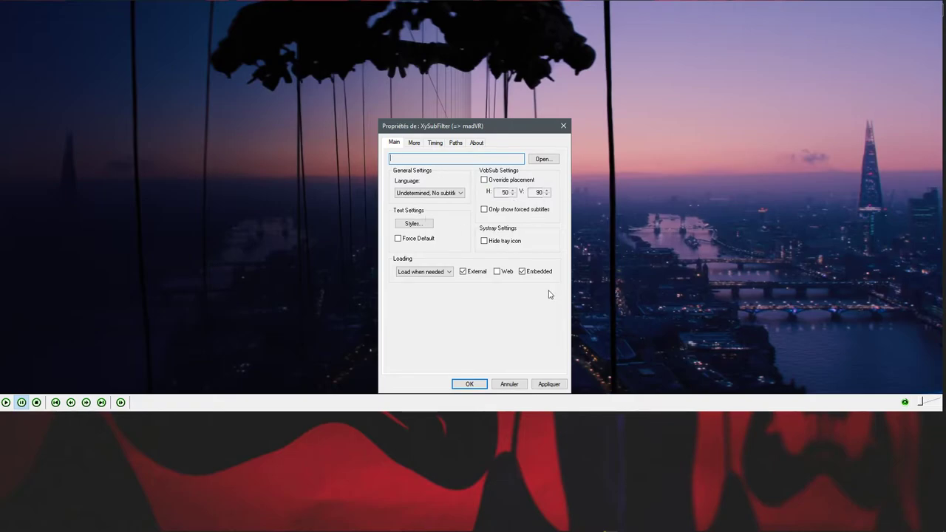
click(416, 143)
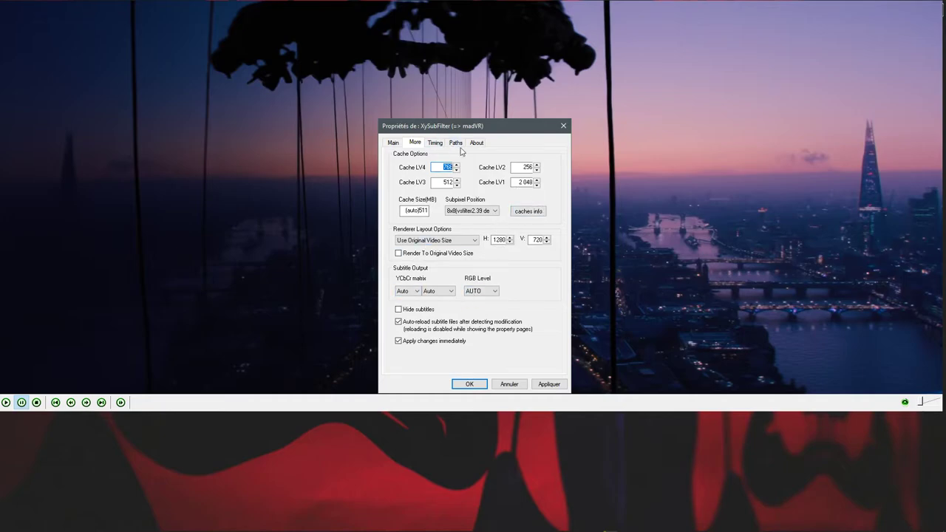
click(457, 144)
click(477, 143)
click(452, 145)
click(394, 143)
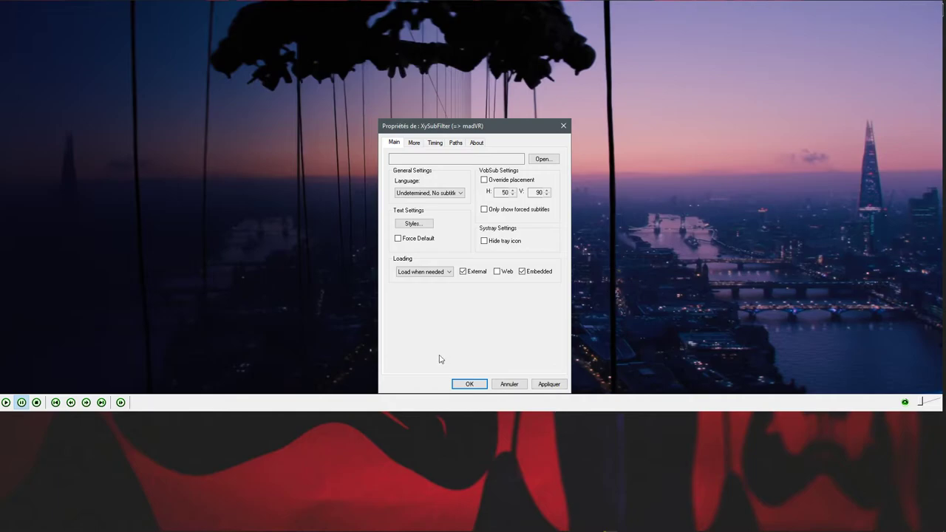
click(470, 384)
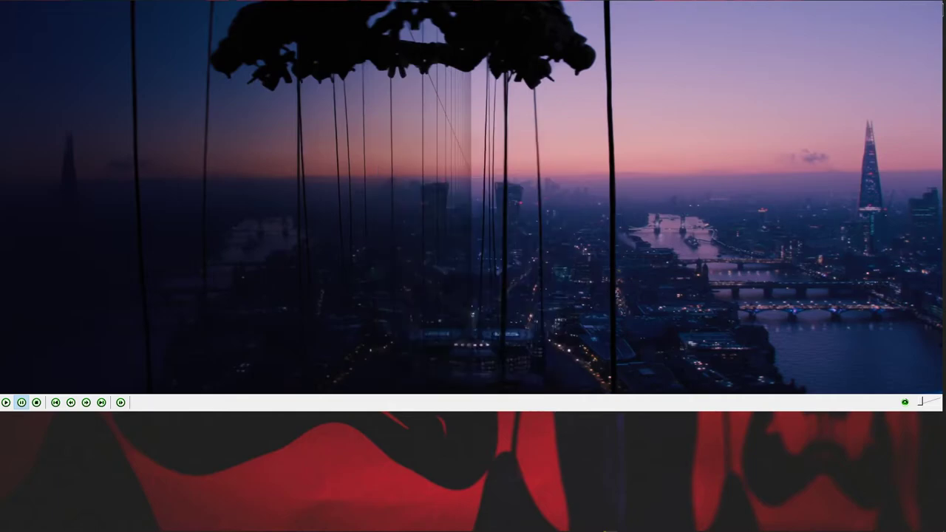
Check the LAV Splitter properties, accept them without changes, and show the madVR statistics overlay on the video.
double_click(729, 525)
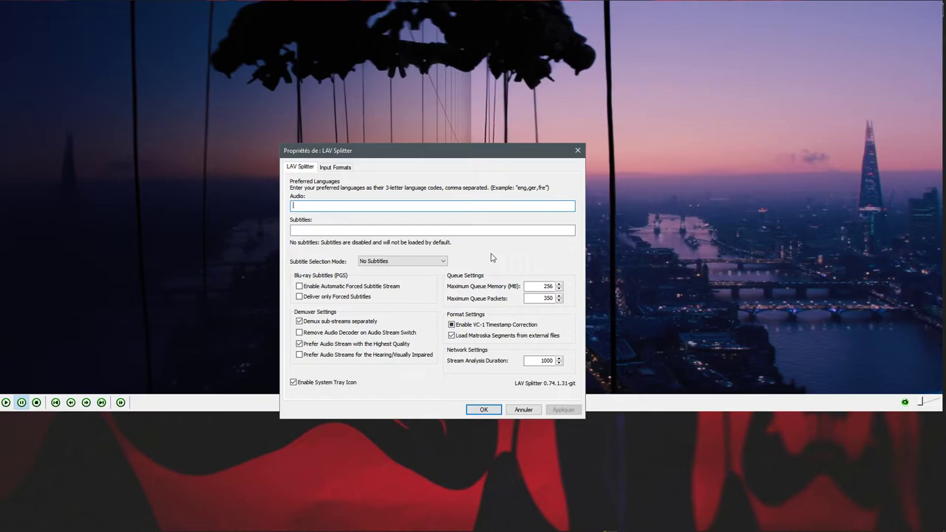
click(483, 409)
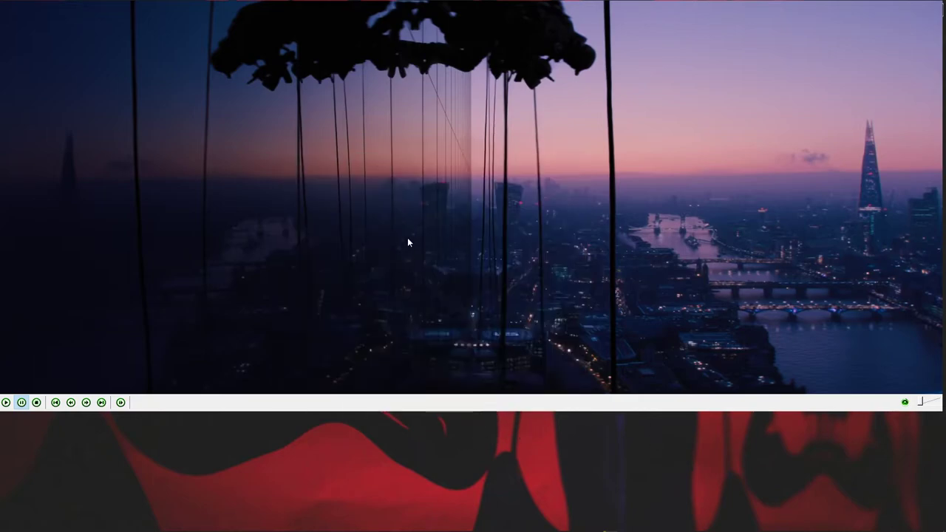
key(ctrl+j)
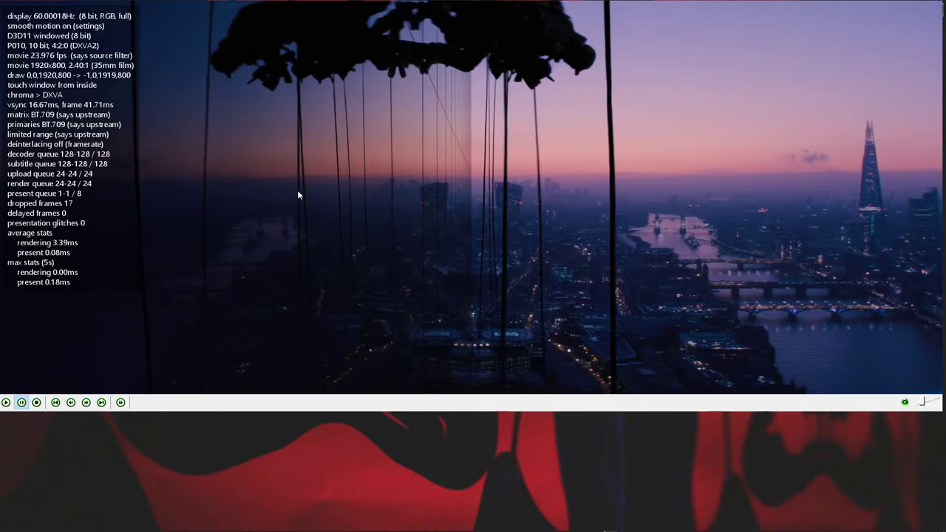
Examine the tracks and chapters in the madVR tray menu, and the track, navigation and help entries in the player's context menu.
mouse_move(538, 526)
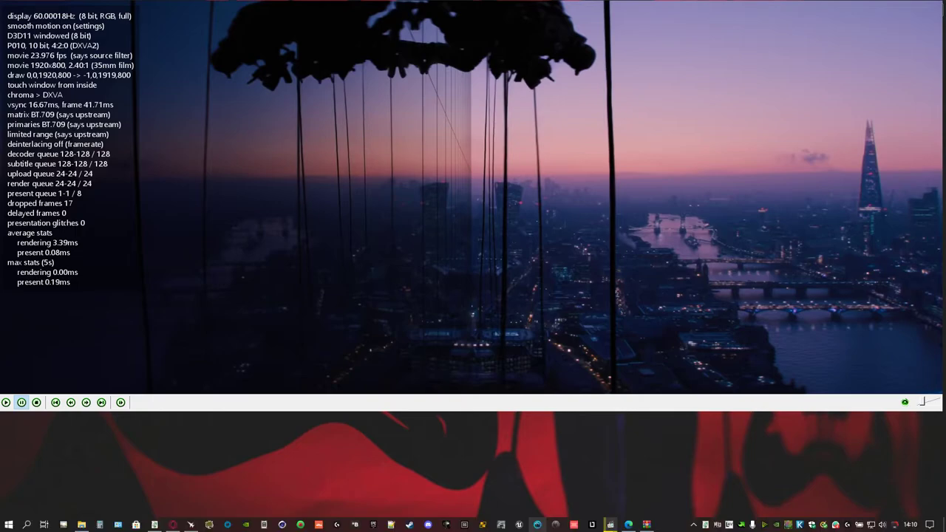
right_click(715, 526)
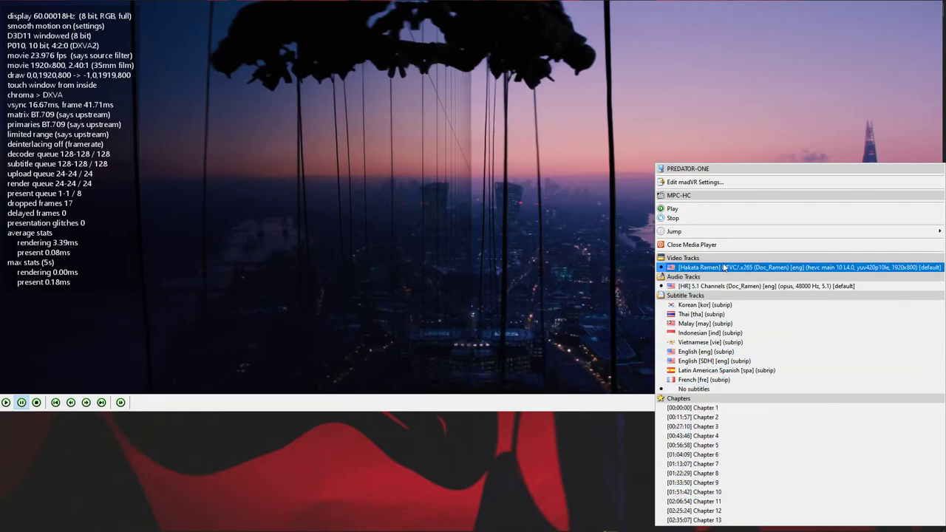
click(464, 162)
right_click(420, 138)
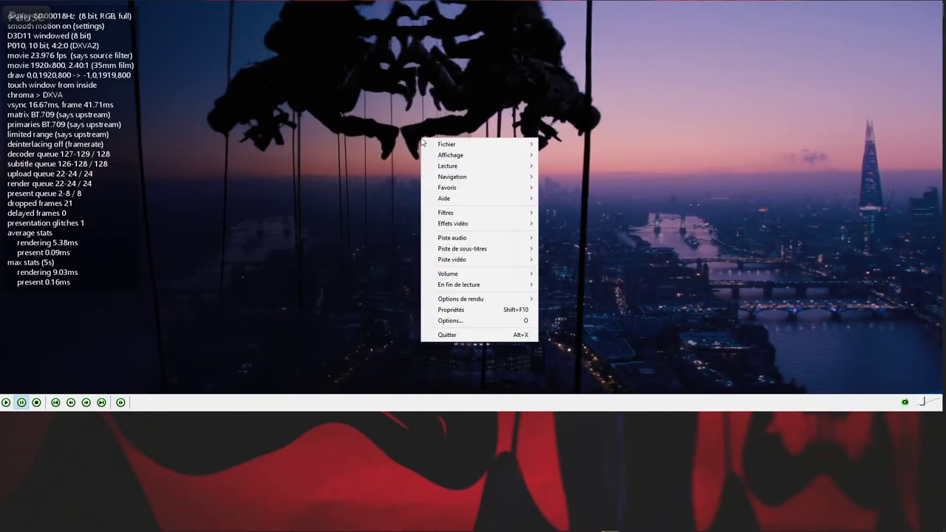
mouse_move(509, 264)
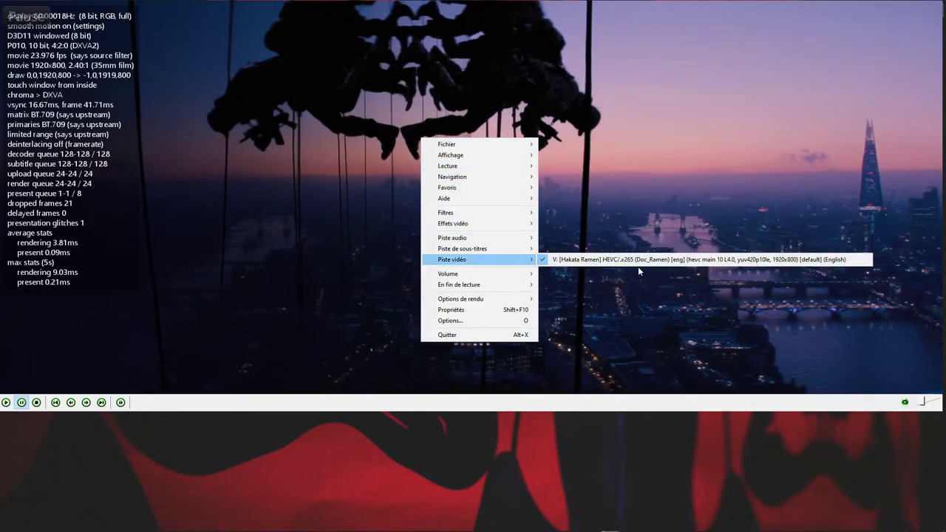
mouse_move(479, 253)
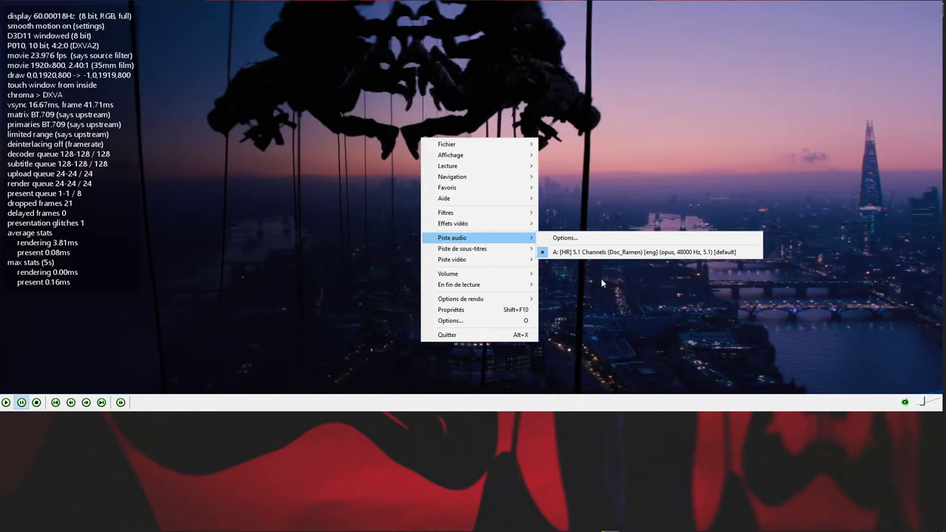
mouse_move(479, 216)
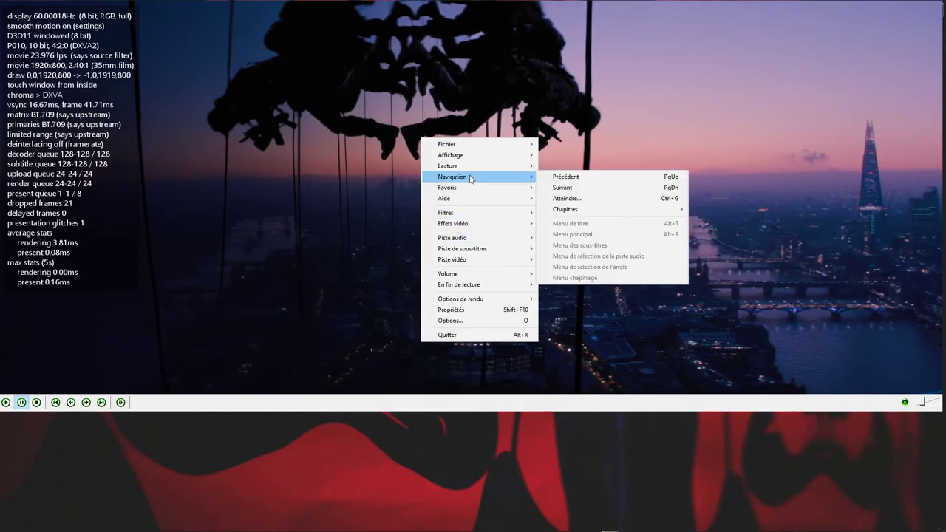
mouse_move(473, 165)
mouse_move(477, 192)
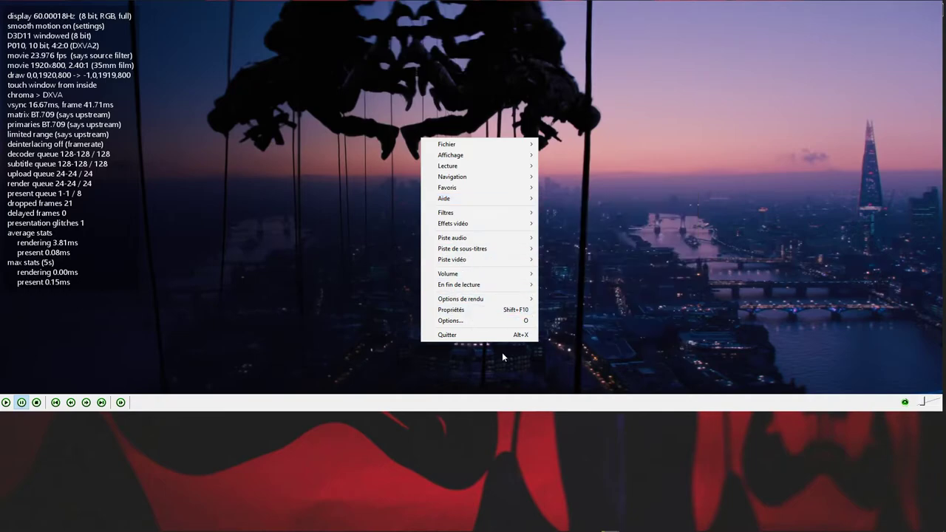
mouse_move(462, 148)
mouse_move(478, 303)
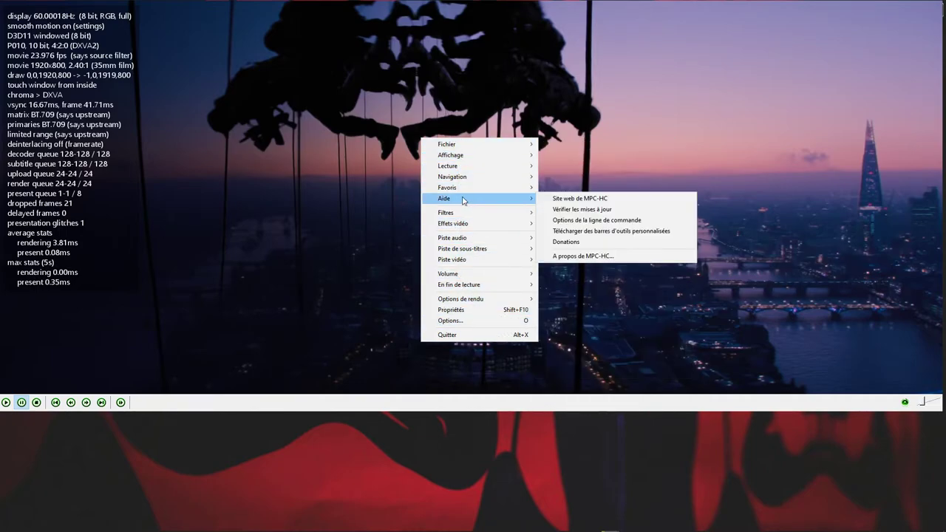
mouse_move(458, 180)
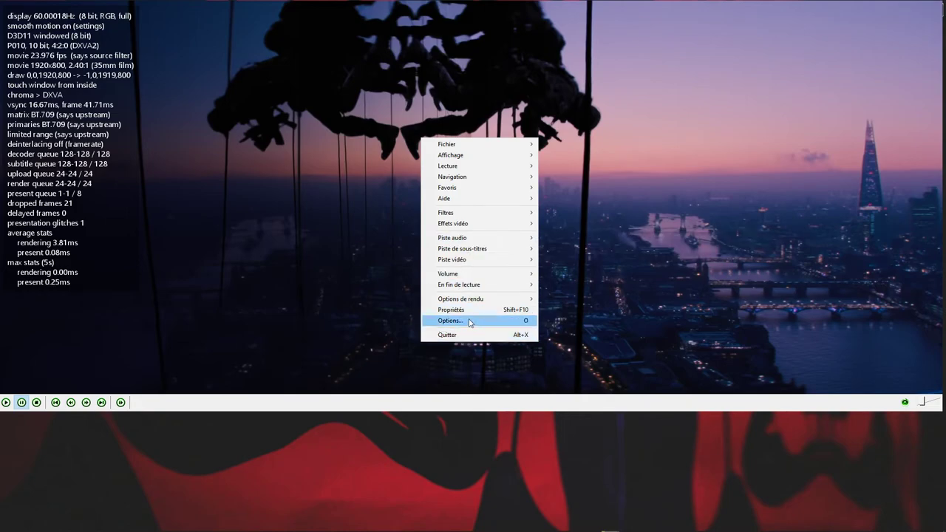
click(730, 486)
Open the madVR settings, move the window higher over the video, and collapse the scaling algorithms group.
right_click(716, 527)
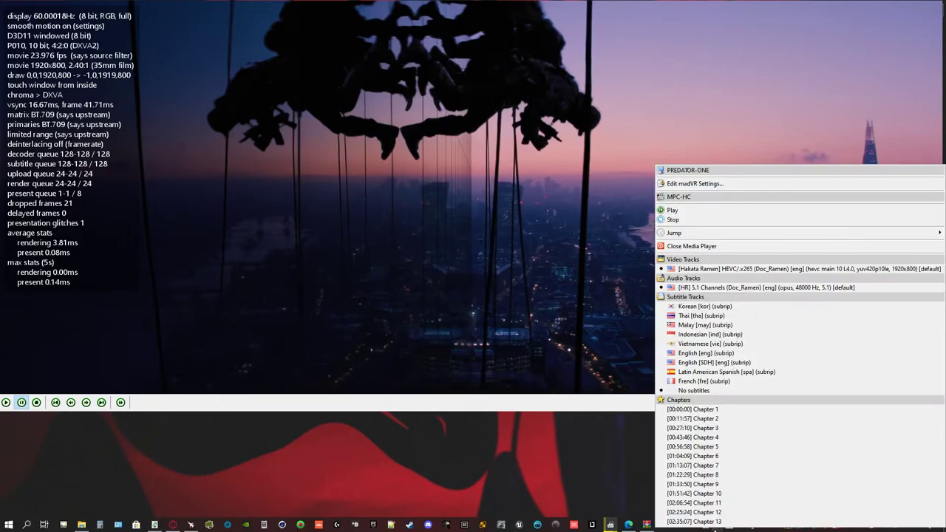
click(693, 184)
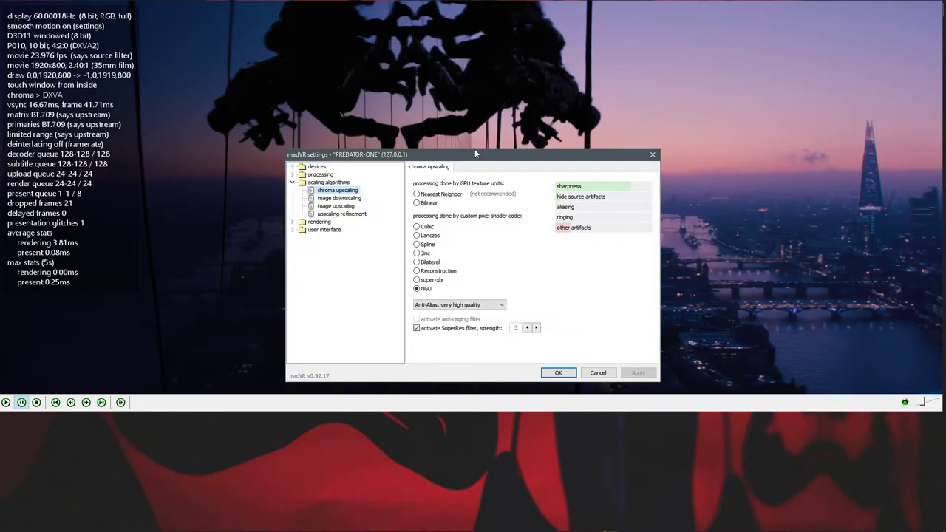
drag(475, 148, 462, 81)
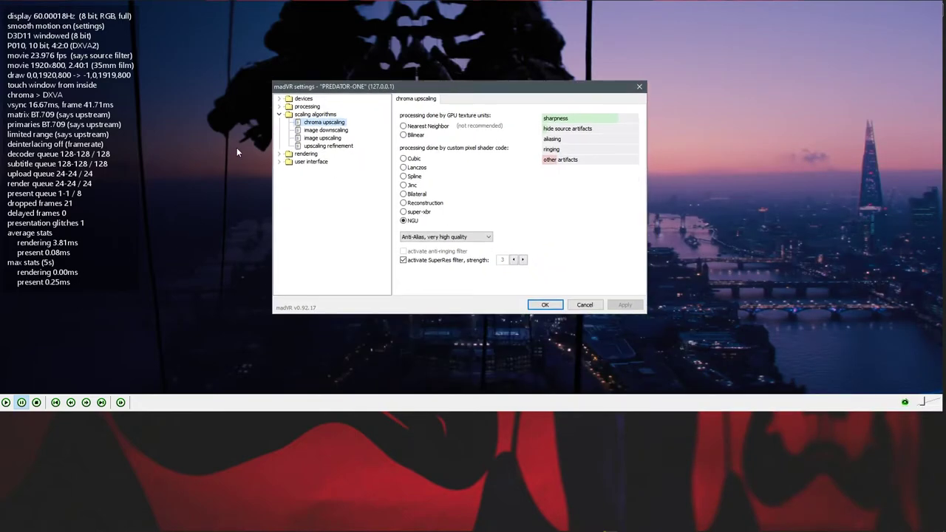
click(280, 115)
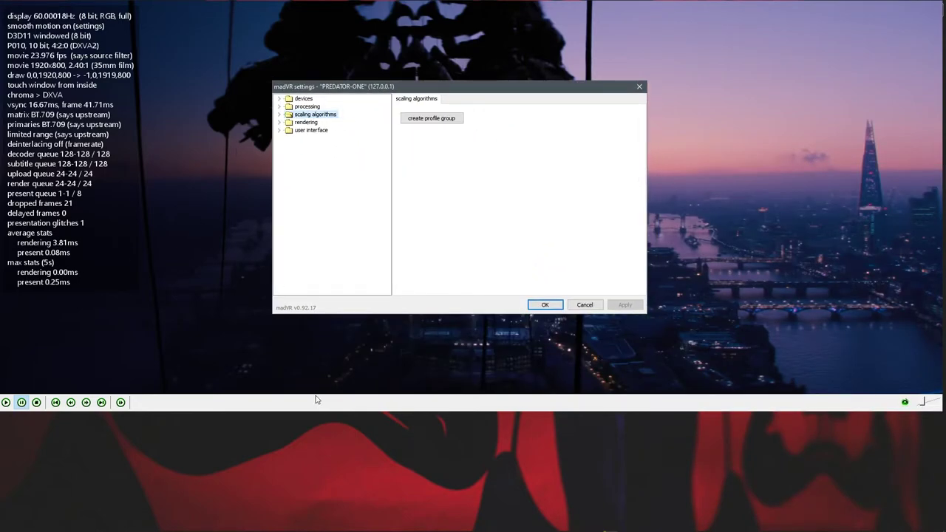
Expand the devices group and review the Generic PnP Monitor, AU Optronics AUO B173HAN04.2 and RIS photo22 entries.
click(279, 99)
click(334, 108)
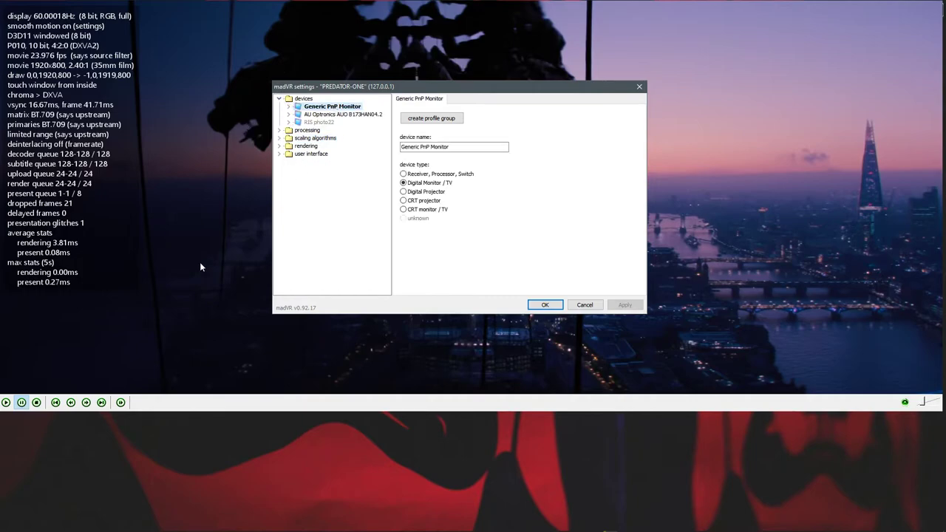
click(345, 114)
click(312, 108)
click(318, 122)
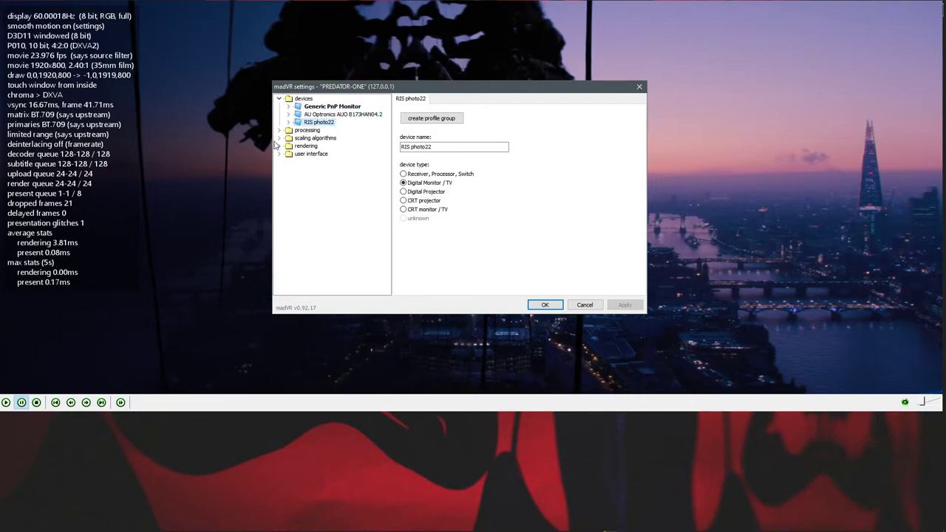
click(327, 107)
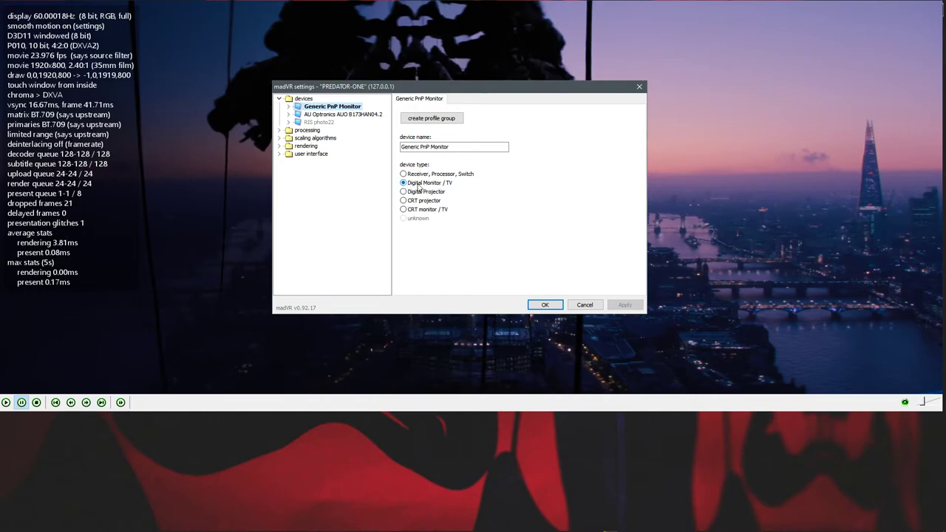
click(424, 185)
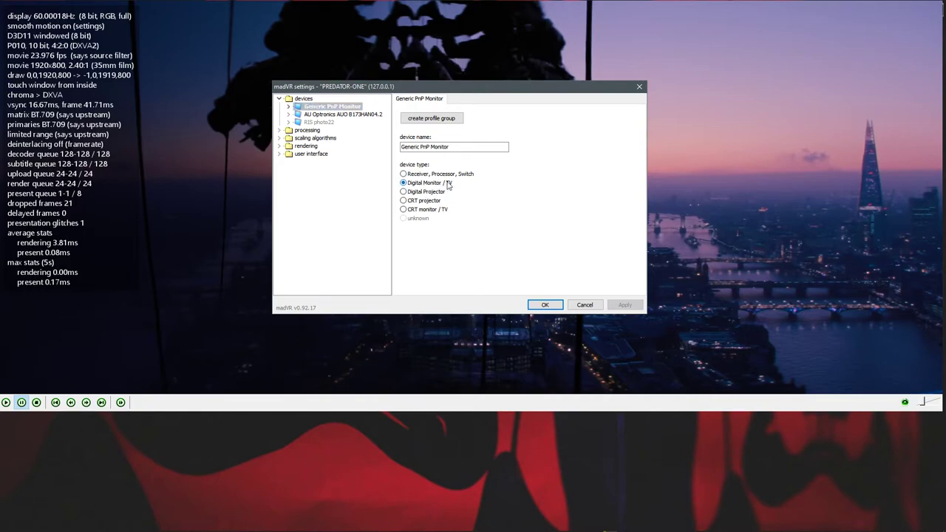
click(316, 116)
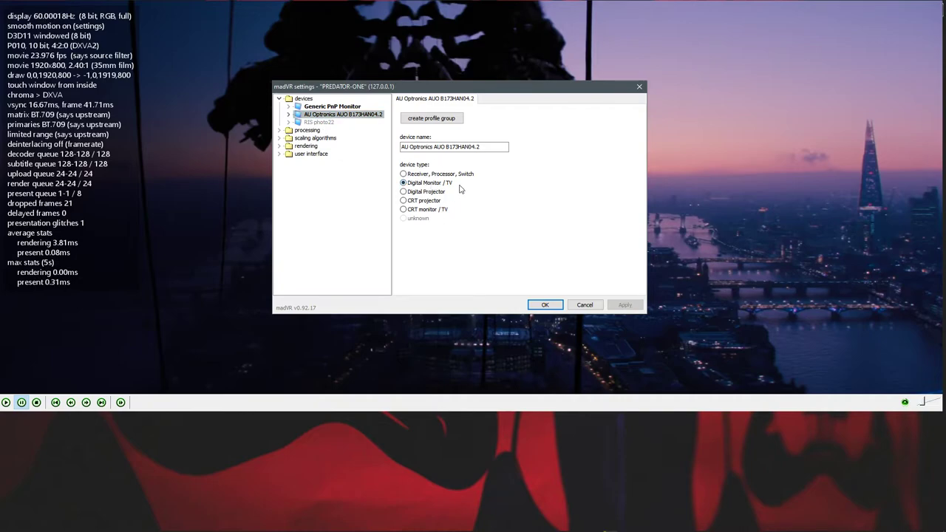
Try Digital Projector as the device type for RIS photo22 and switch it back to Digital Monitor / TV.
click(316, 122)
click(324, 116)
click(319, 123)
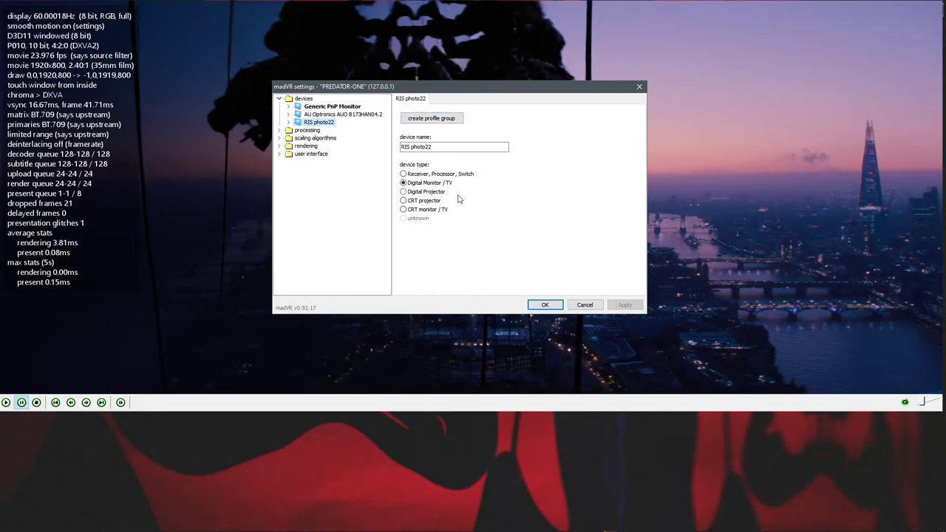
click(415, 193)
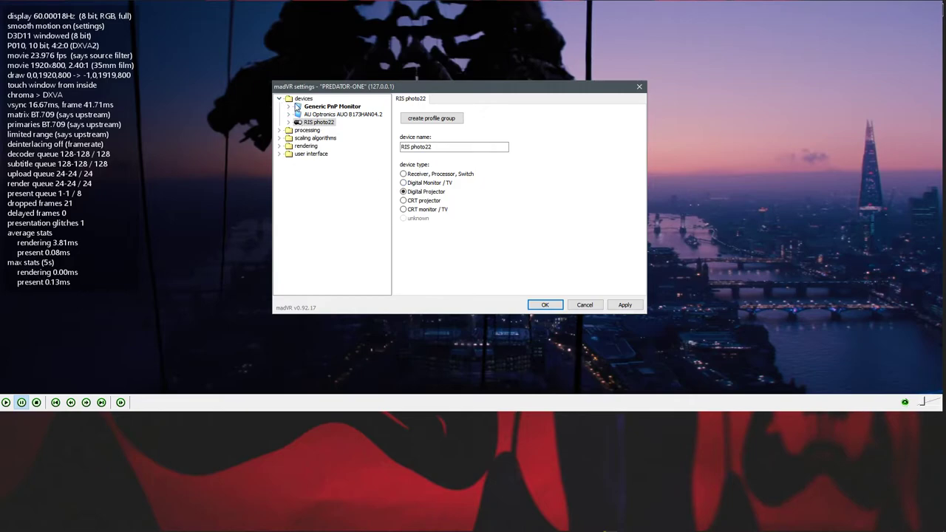
click(425, 187)
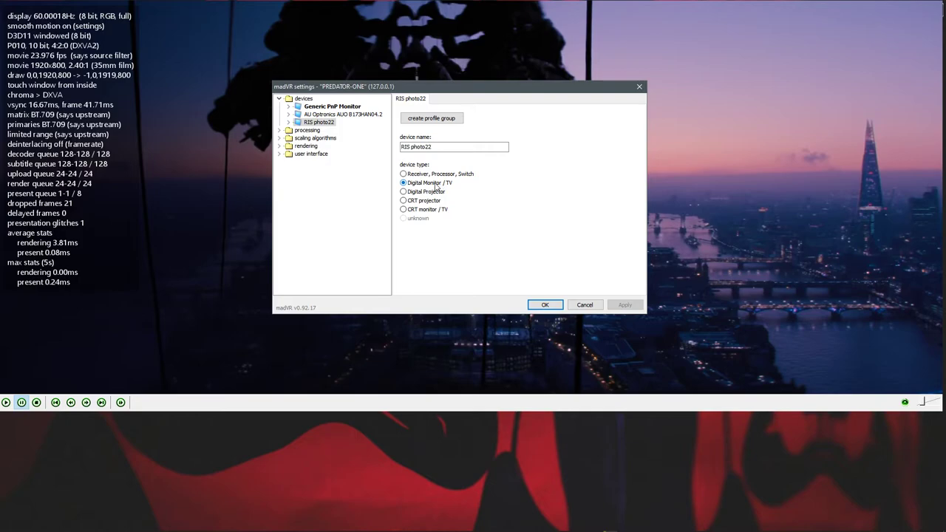
Expand the processing group and review its artifact removal, image enhancements and zoom control settings.
click(280, 130)
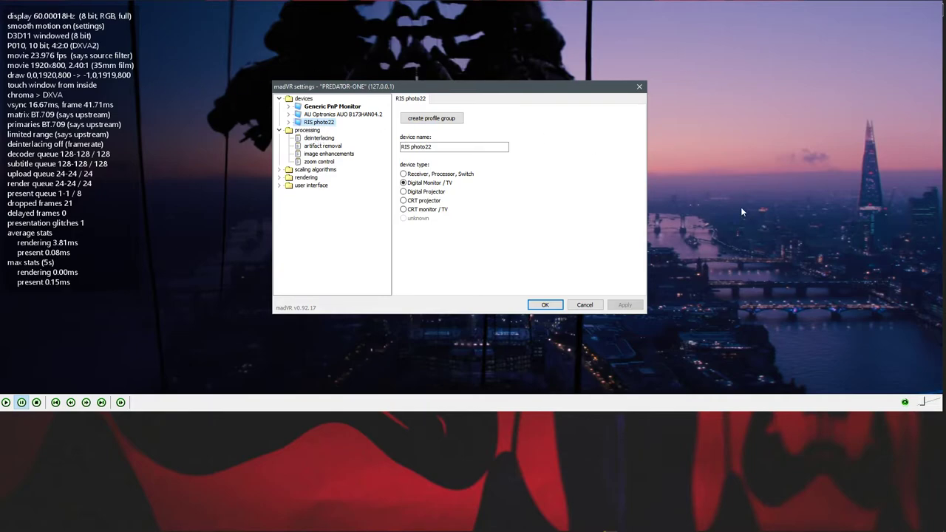
click(323, 147)
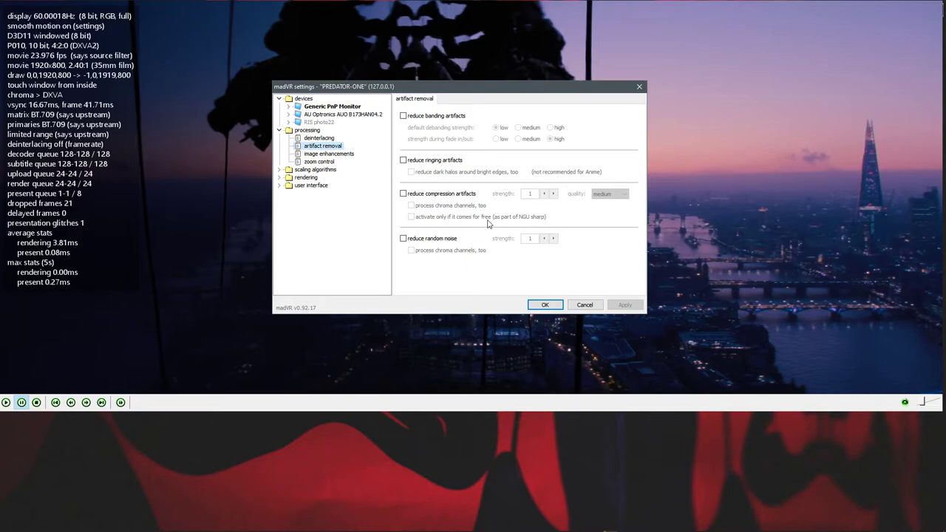
click(329, 154)
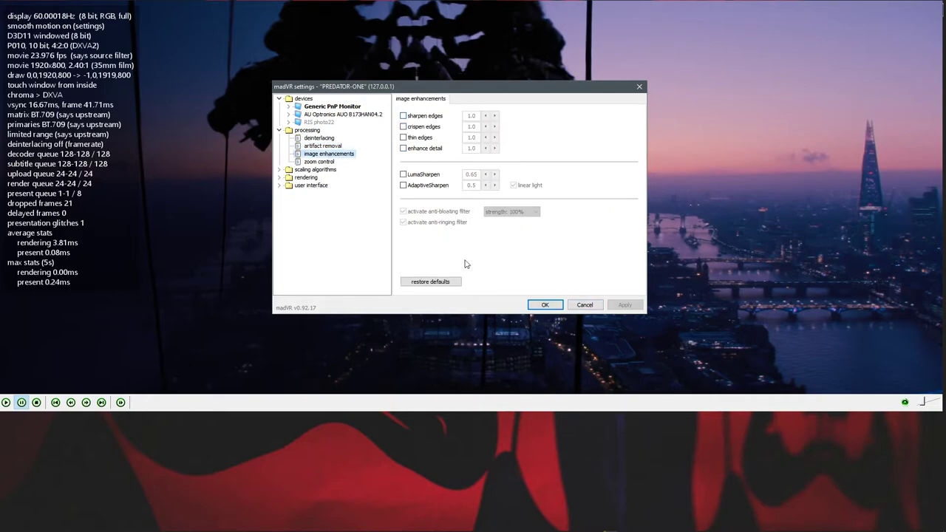
click(309, 162)
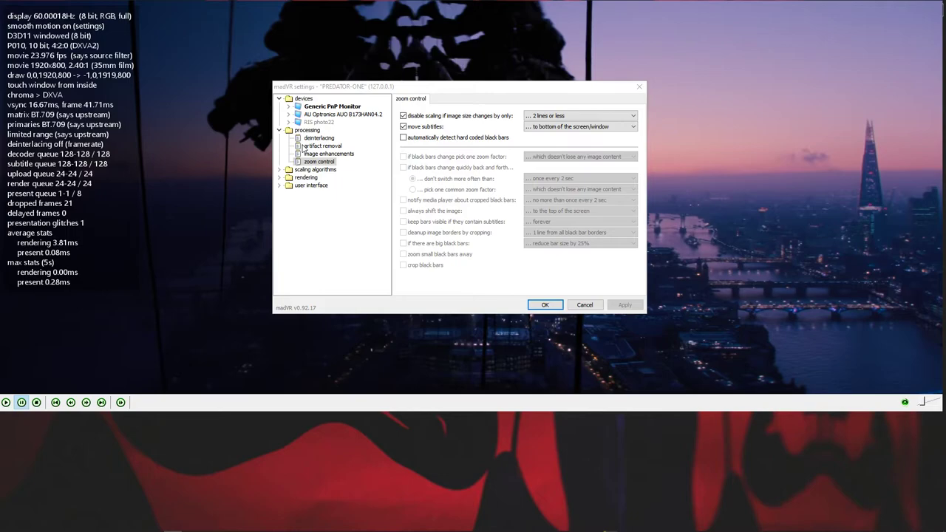
Expand the rendering group and revisit the image enhancements, artifact removal and deinterlacing settings under processing.
click(313, 170)
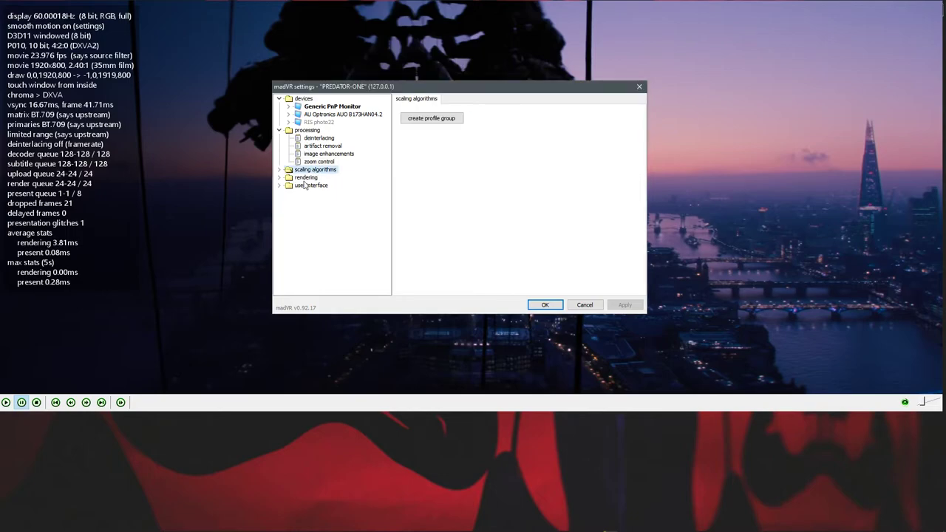
double_click(305, 178)
click(327, 162)
click(329, 153)
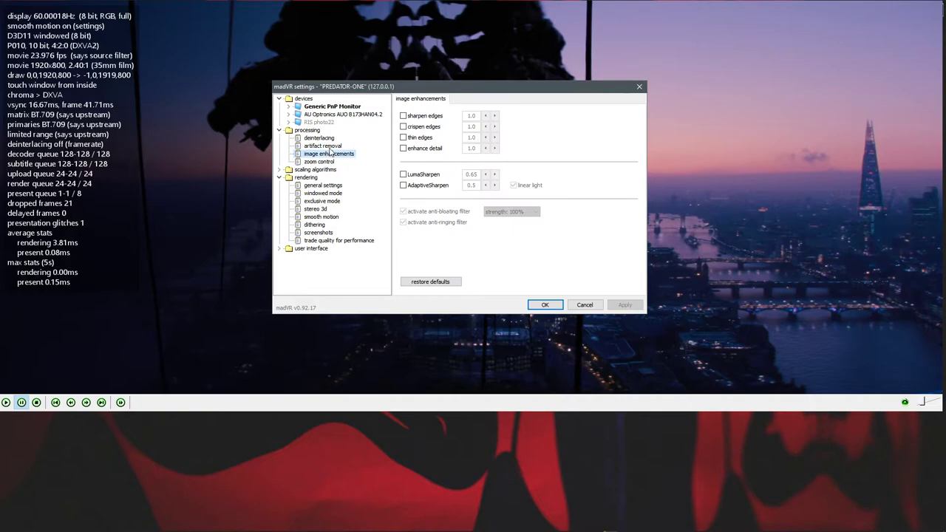
click(325, 146)
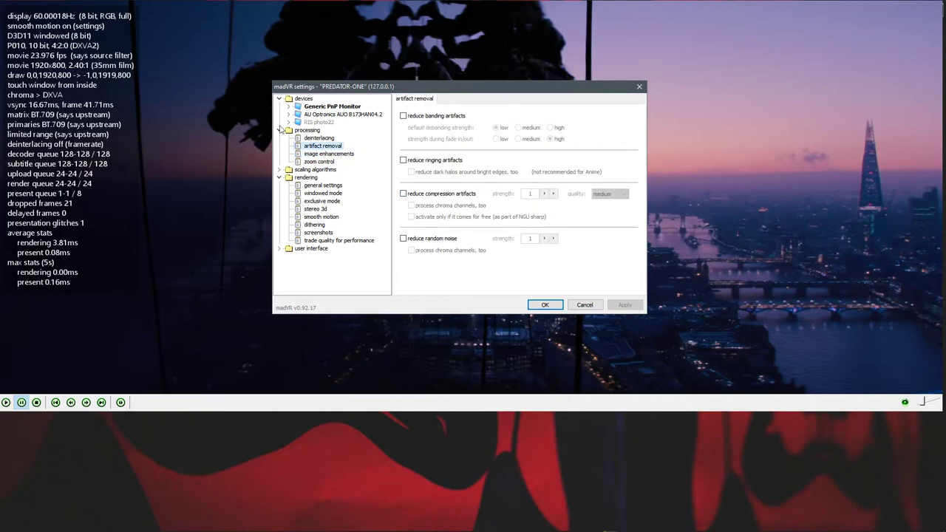
click(310, 140)
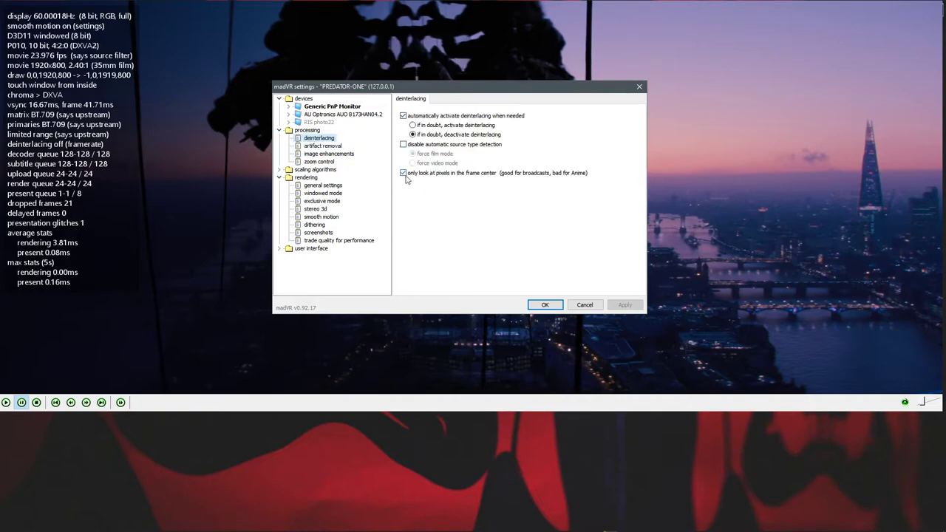
Expand the scaling algorithms group and try Cubic for chroma upscaling to examine its quality ratings.
click(303, 170)
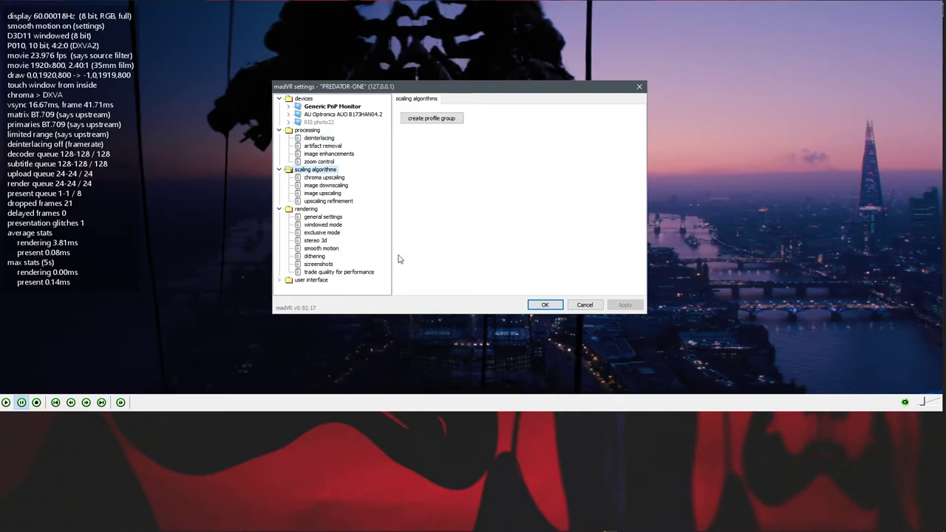
click(324, 179)
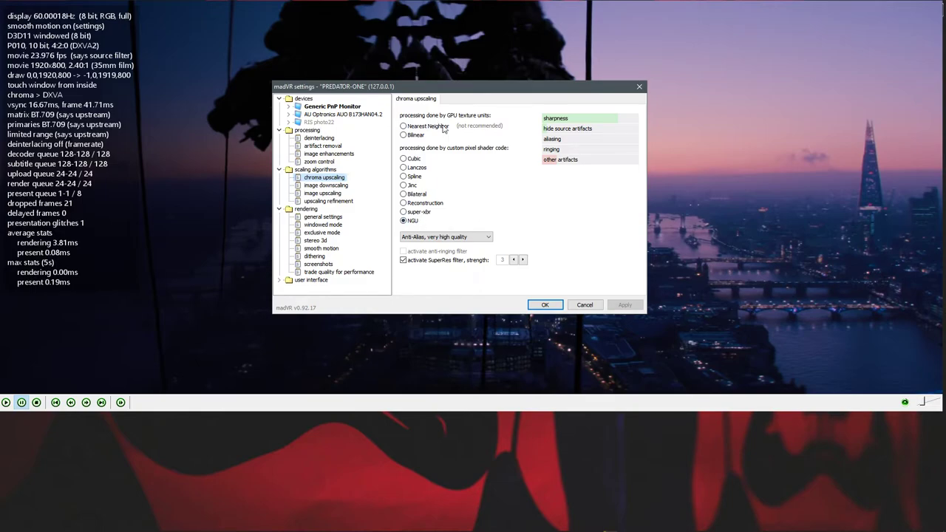
click(419, 163)
click(419, 163)
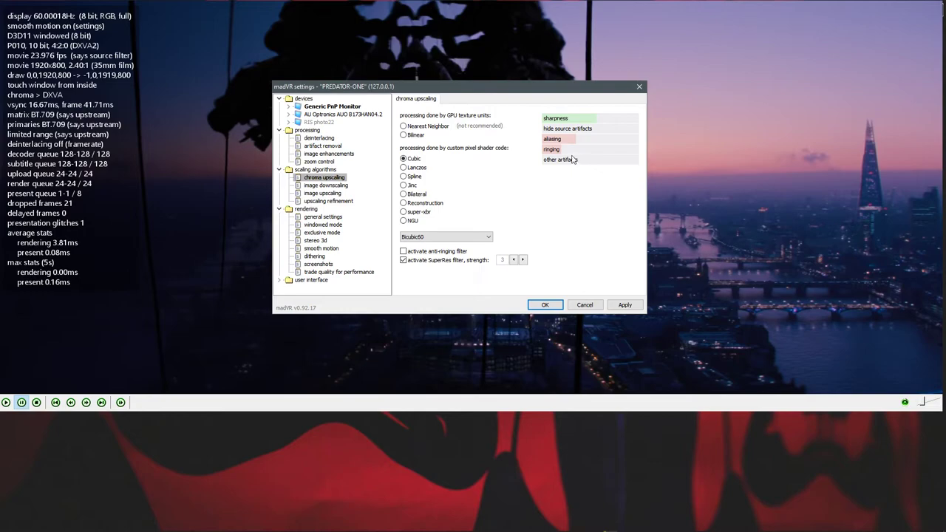
Compare the quality ratings of the Jinc, Bilateral, super-xbr and NGU chroma upscaling algorithms, ending with super-xbr selected.
click(405, 185)
click(424, 195)
click(423, 212)
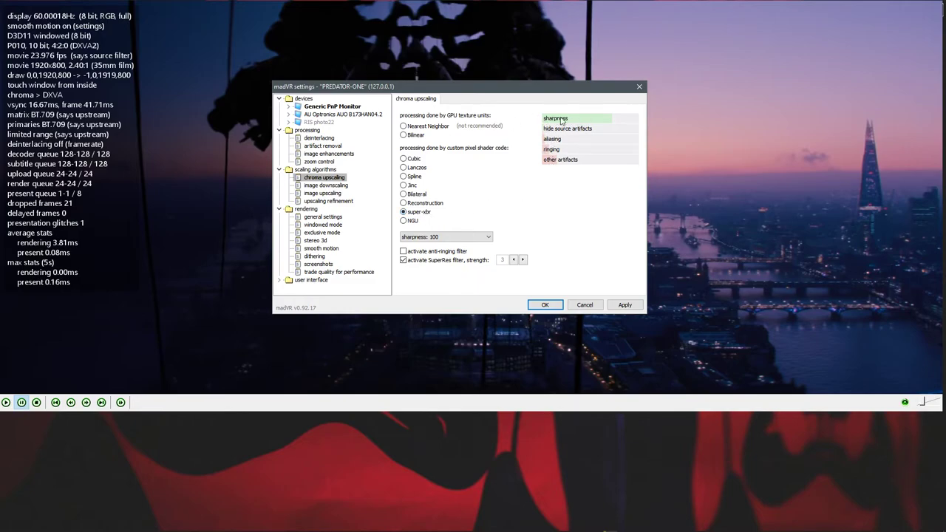
click(411, 222)
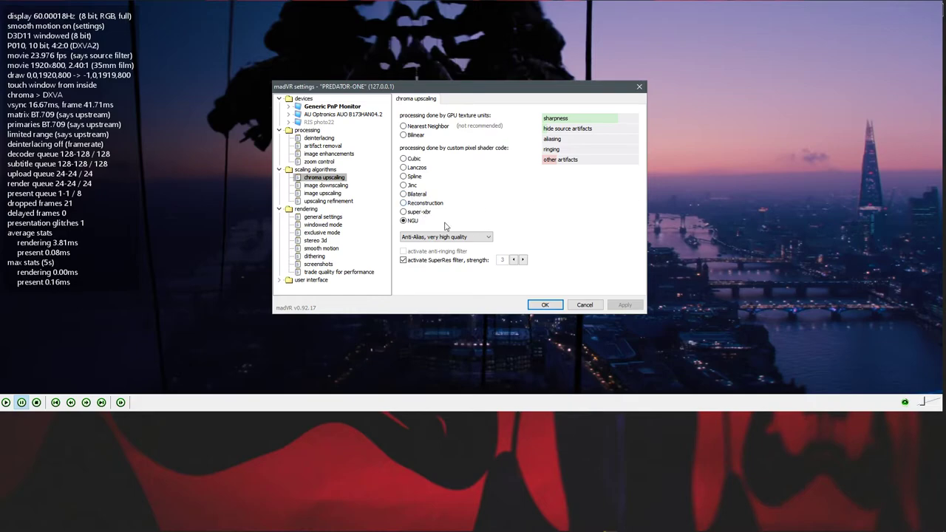
click(420, 213)
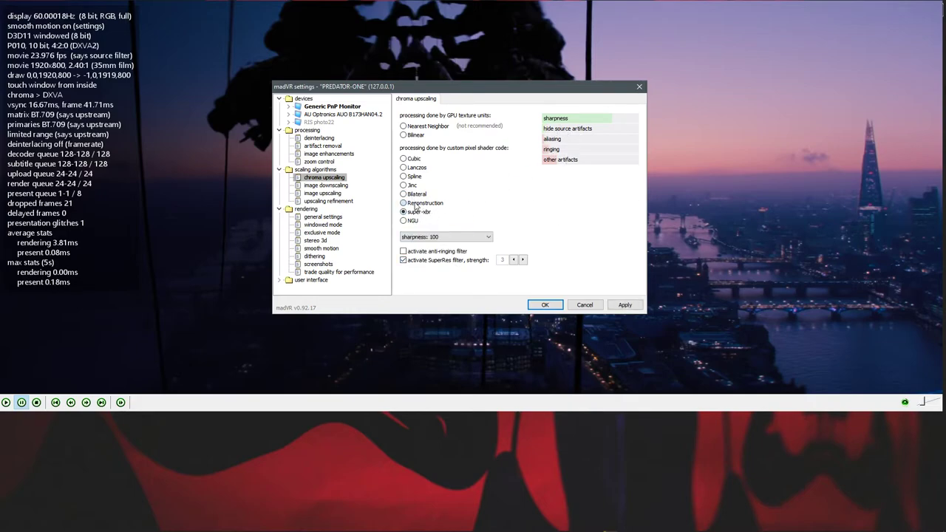
Set chroma upscaling to NGU and check its quality options, keeping Anti-Alias, very high quality.
click(405, 221)
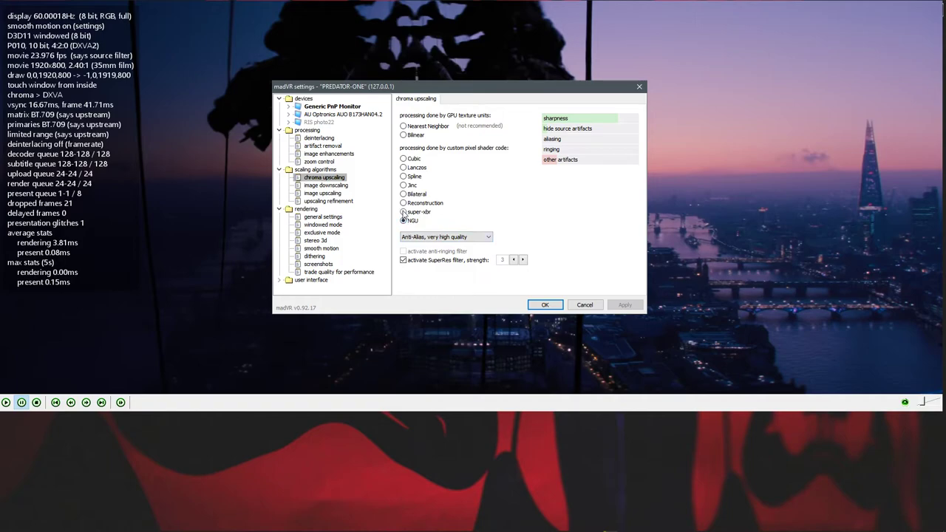
click(457, 238)
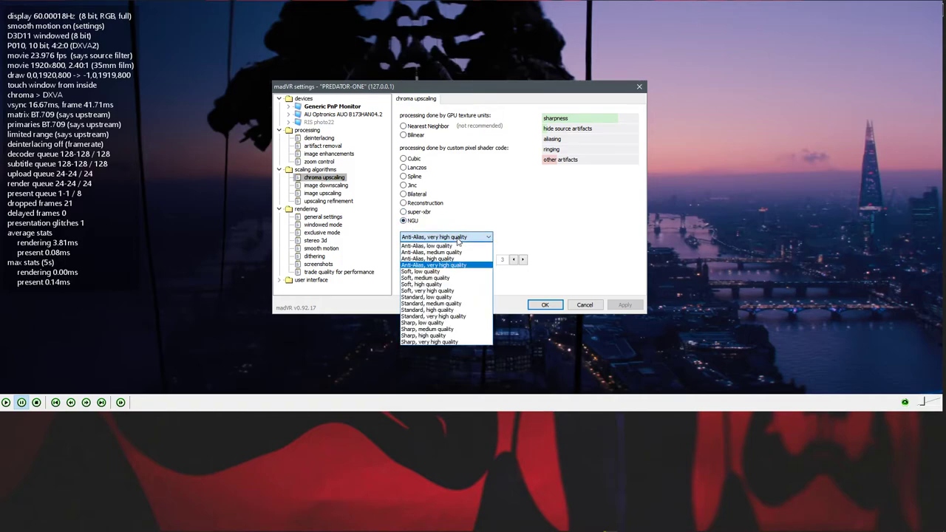
click(458, 240)
Try SSIM as the image downscaling algorithm and return to Jinc.
click(312, 188)
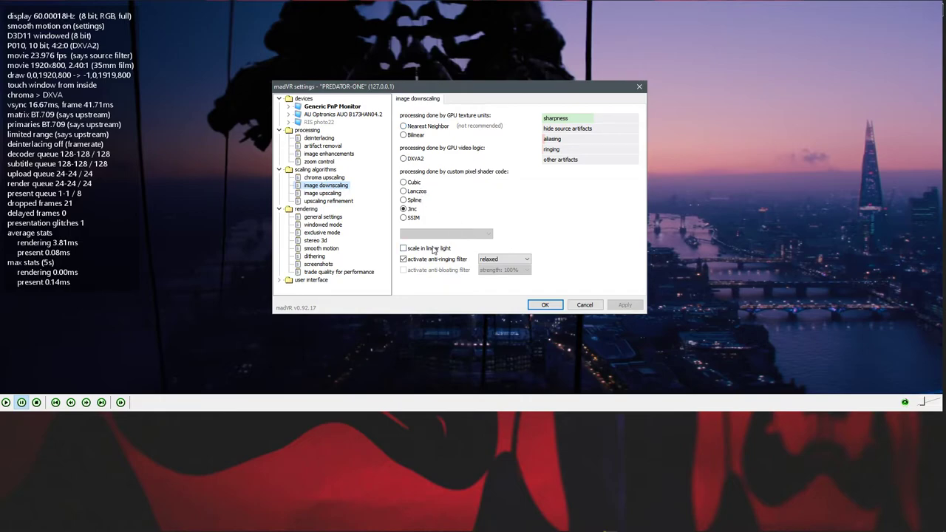
click(408, 211)
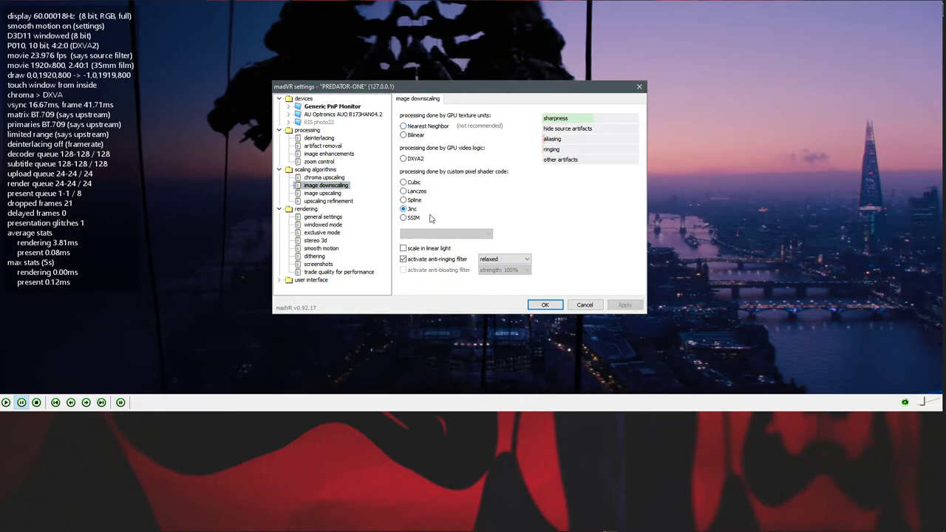
click(411, 218)
click(406, 210)
Set the image upscaling algorithm quality to very high for luma doubling, luma quadrupling and chroma.
click(321, 194)
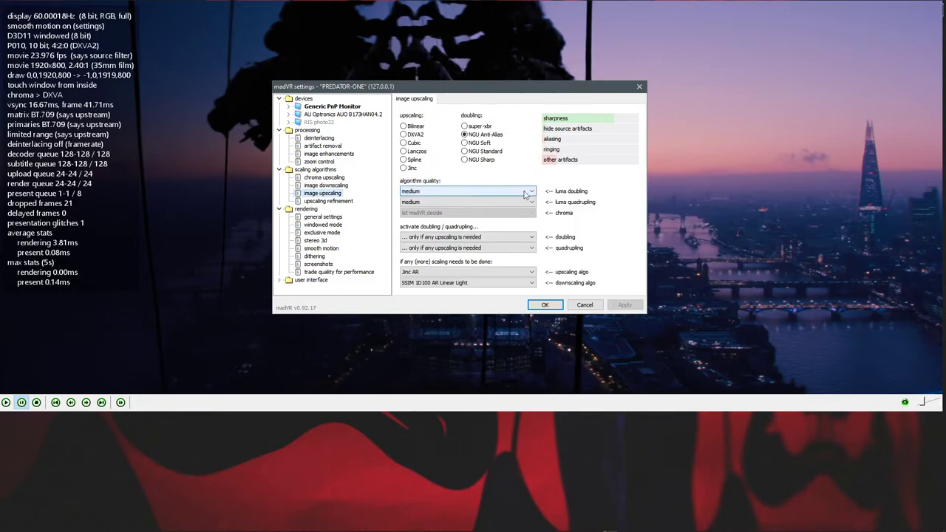
click(433, 191)
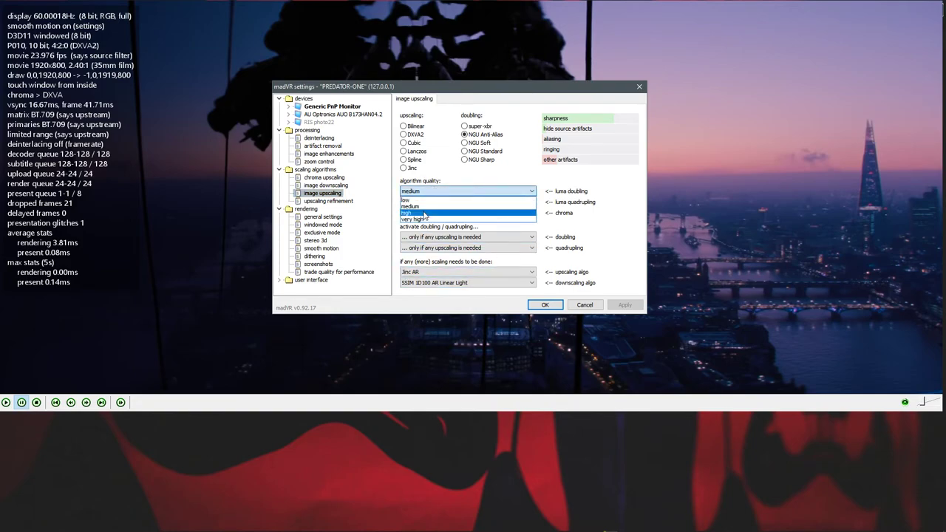
click(386, 218)
click(423, 192)
click(412, 220)
click(418, 202)
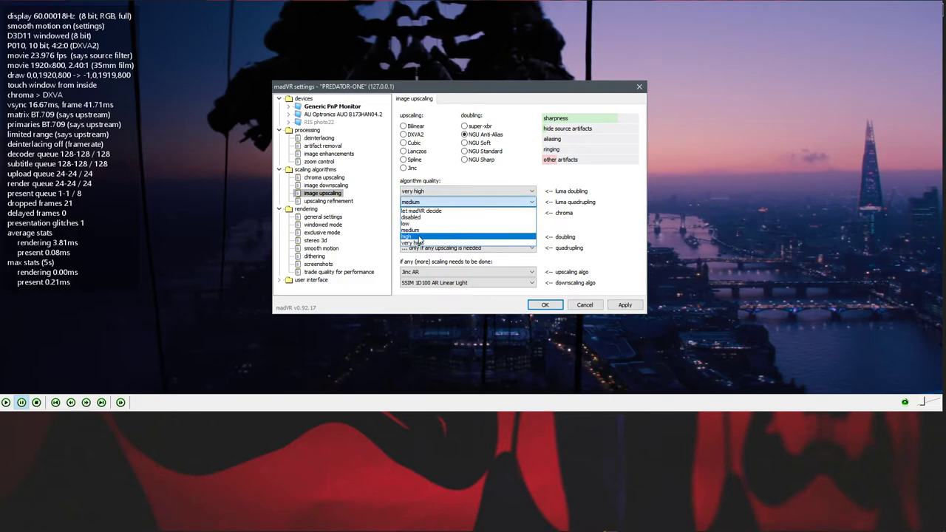
click(416, 242)
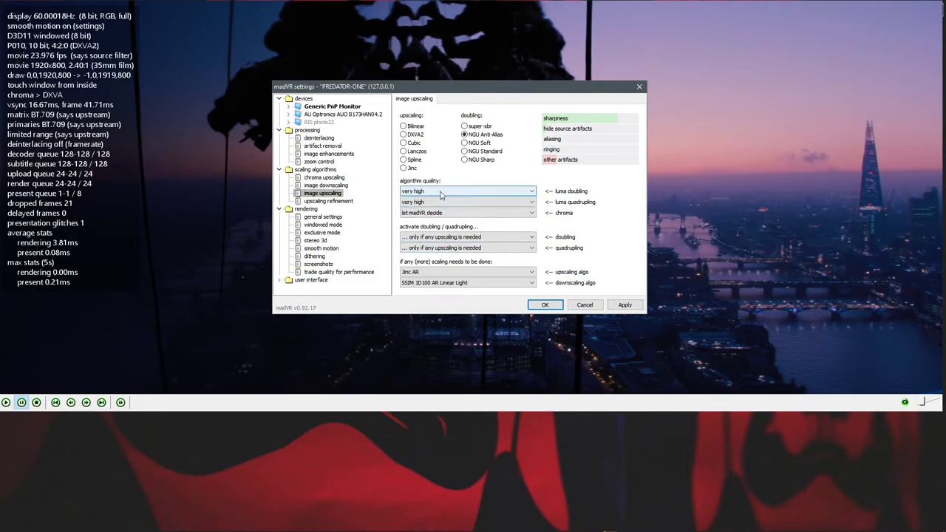
click(418, 213)
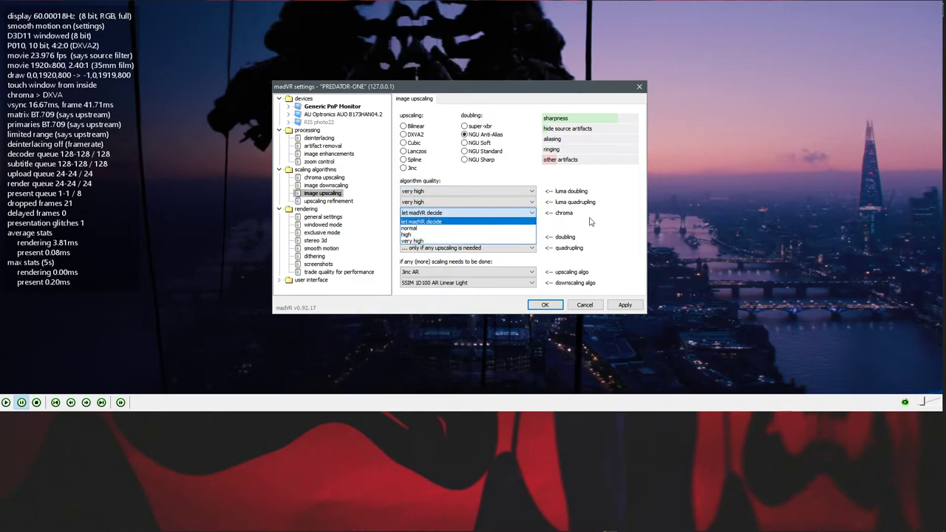
click(413, 241)
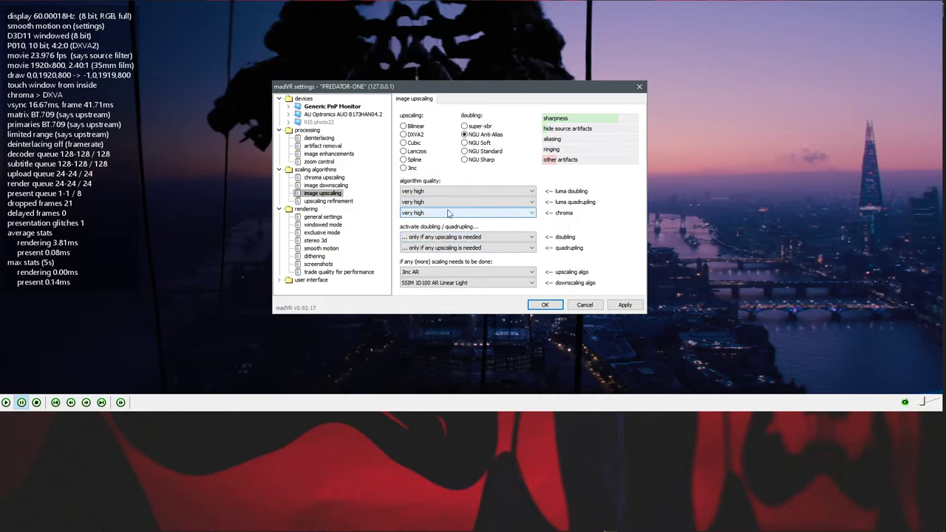
Choose "only if any upscaling is needed" for activating both doubling and quadrupling in image upscaling.
click(493, 237)
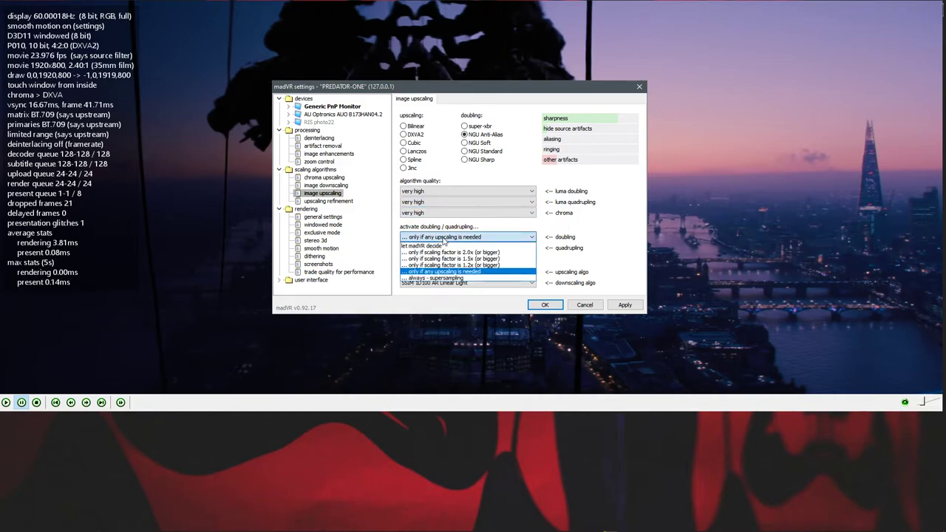
click(447, 272)
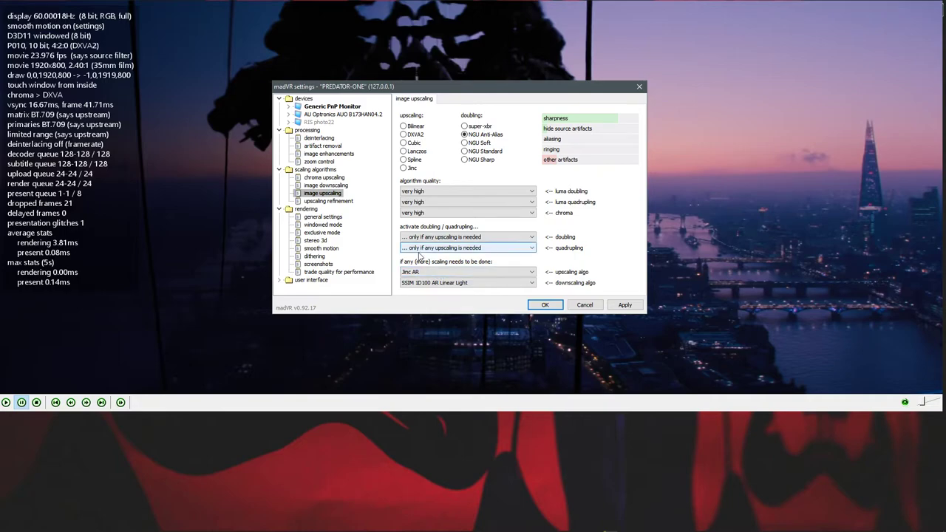
click(423, 248)
click(456, 282)
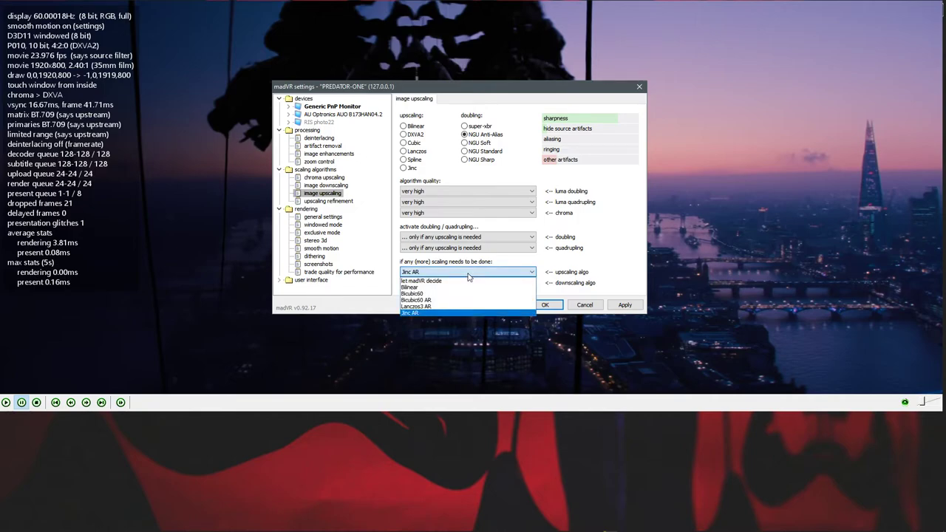
Use Jinc AR for further upscaling and SSIM 1D100 AR Linear Light for downscaling, and apply and close the settings.
click(426, 282)
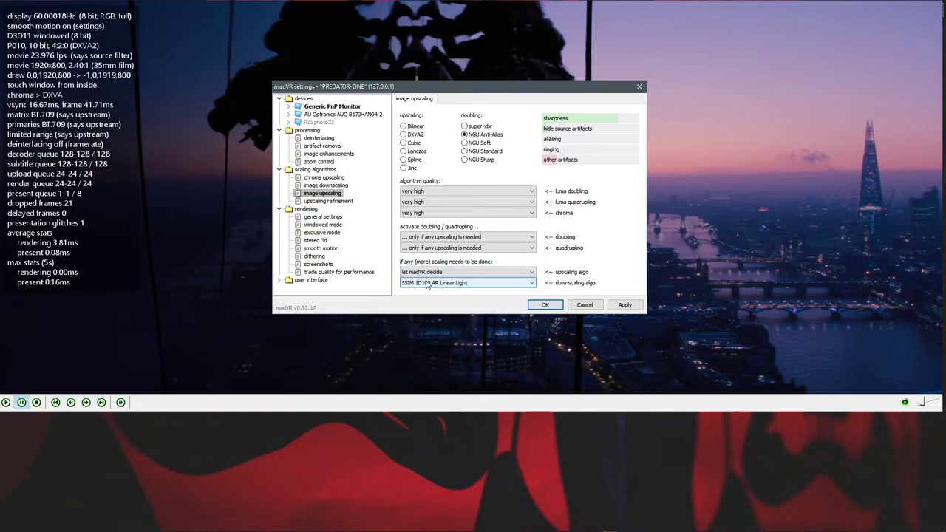
click(426, 284)
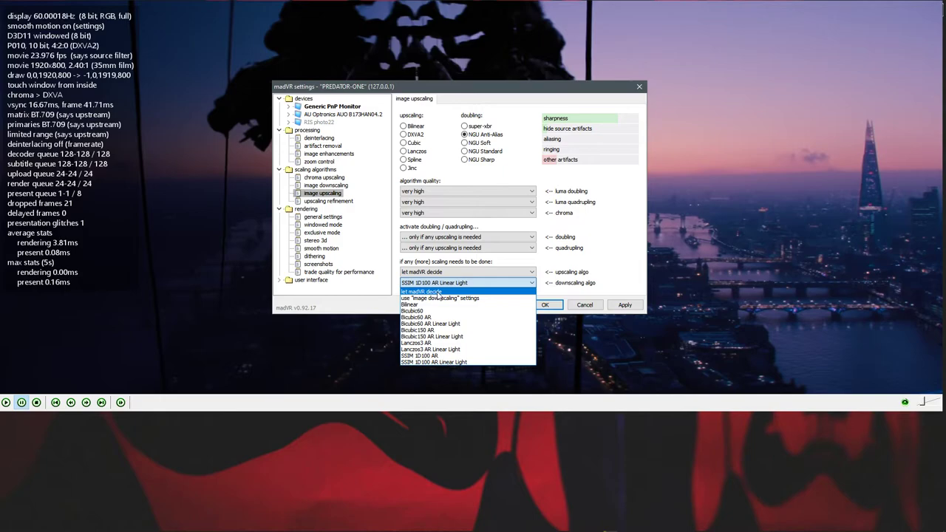
click(437, 283)
click(438, 272)
click(420, 313)
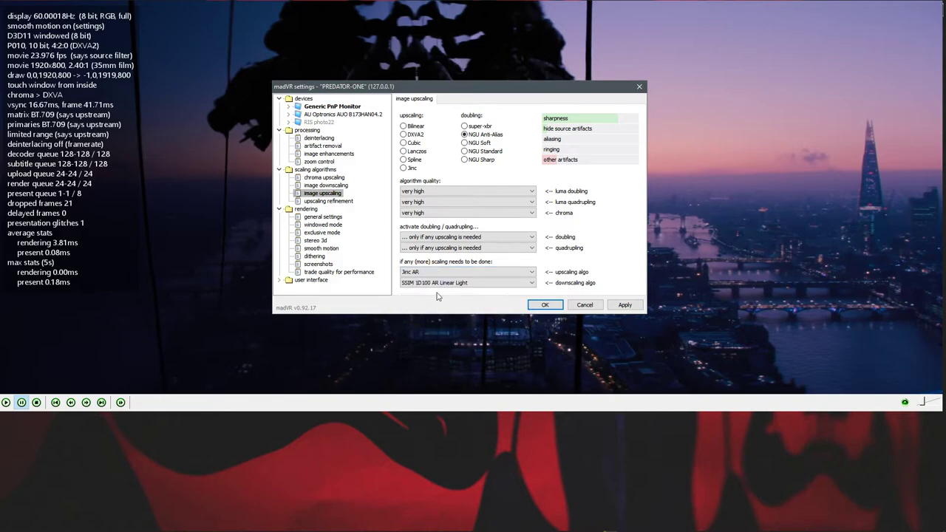
click(463, 285)
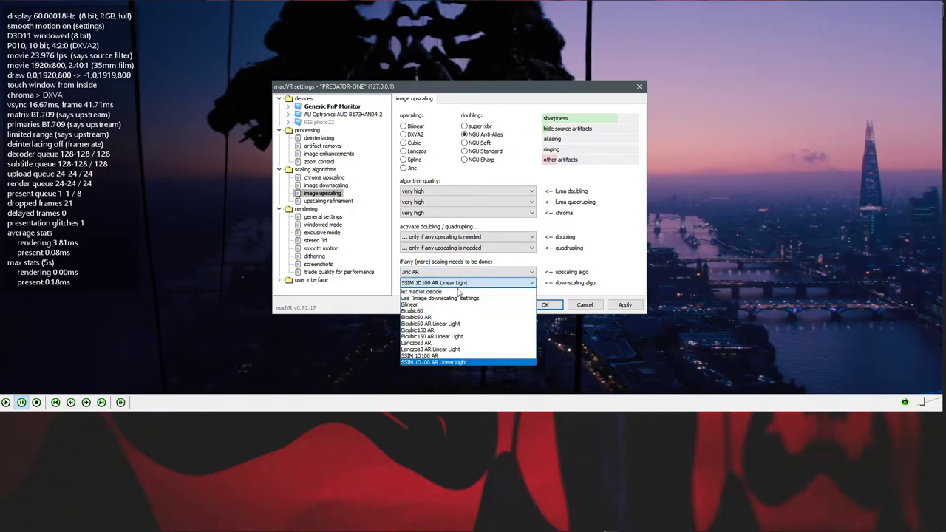
click(478, 362)
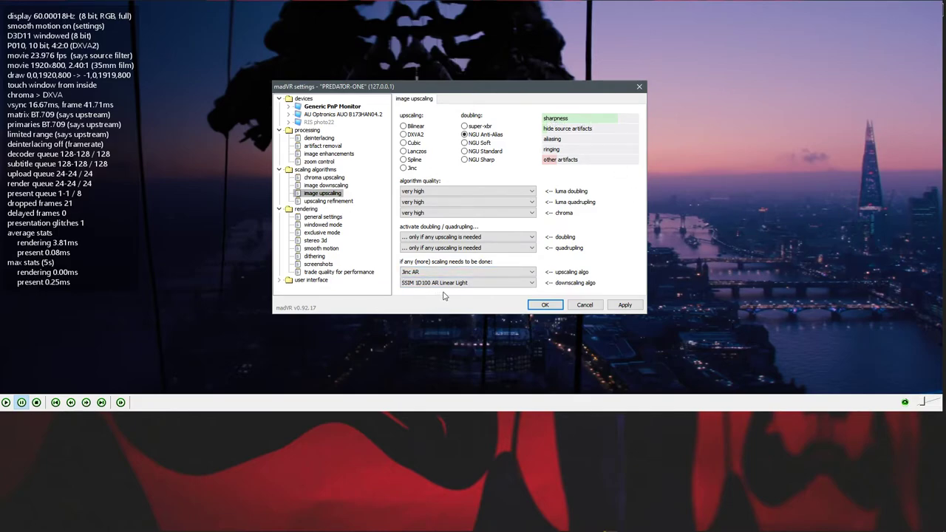
click(624, 305)
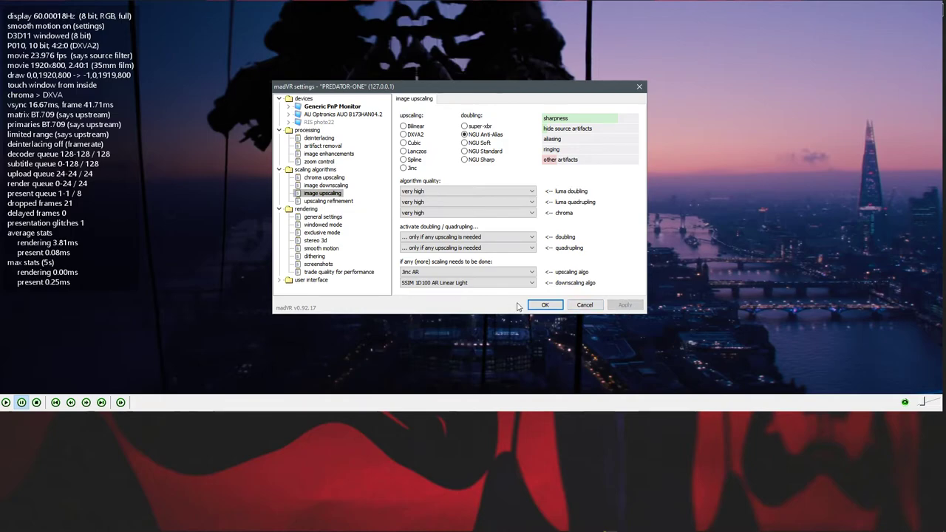
click(538, 304)
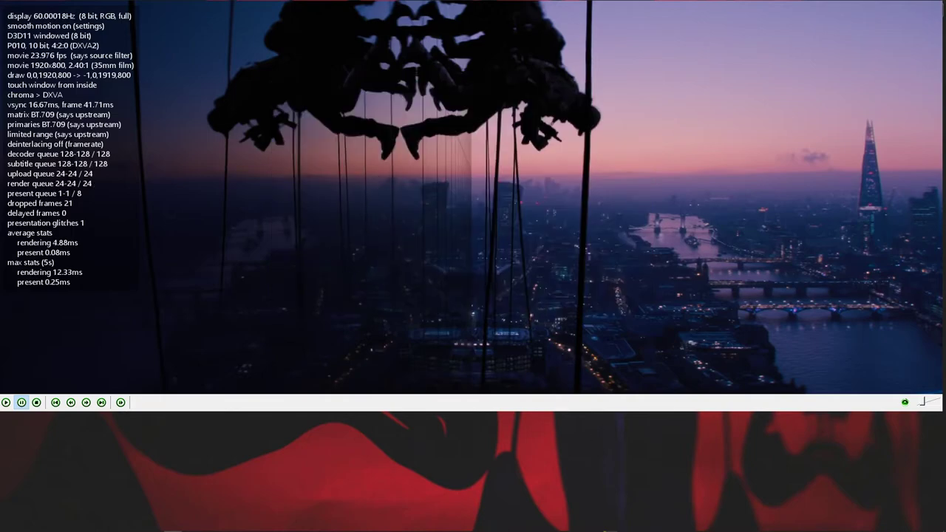
Reopen the madVR settings and review the scaling algorithm and processing pages, from upscaling refinement to deinterlacing.
double_click(705, 525)
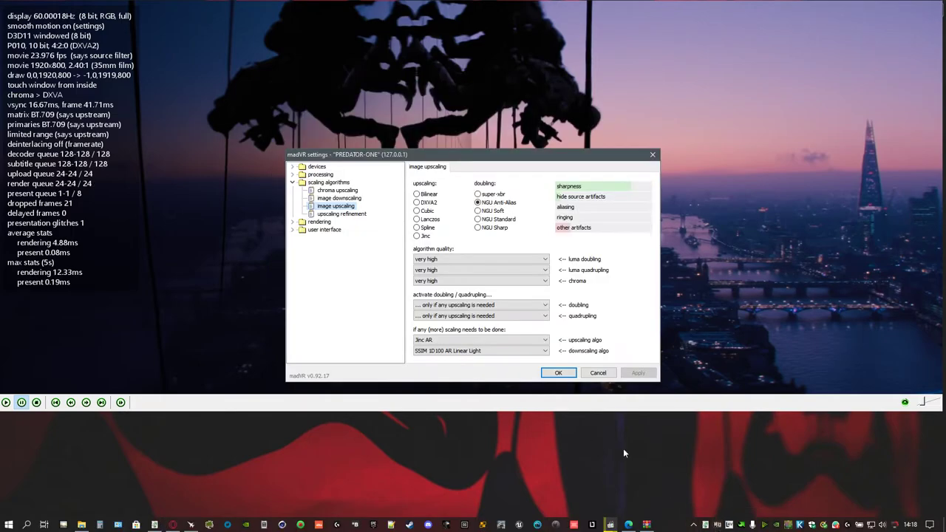
click(334, 214)
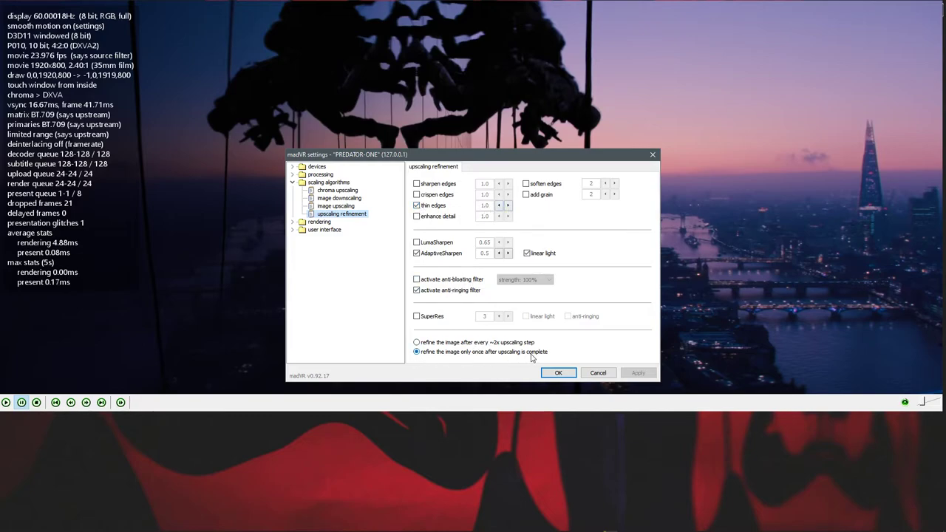
click(335, 206)
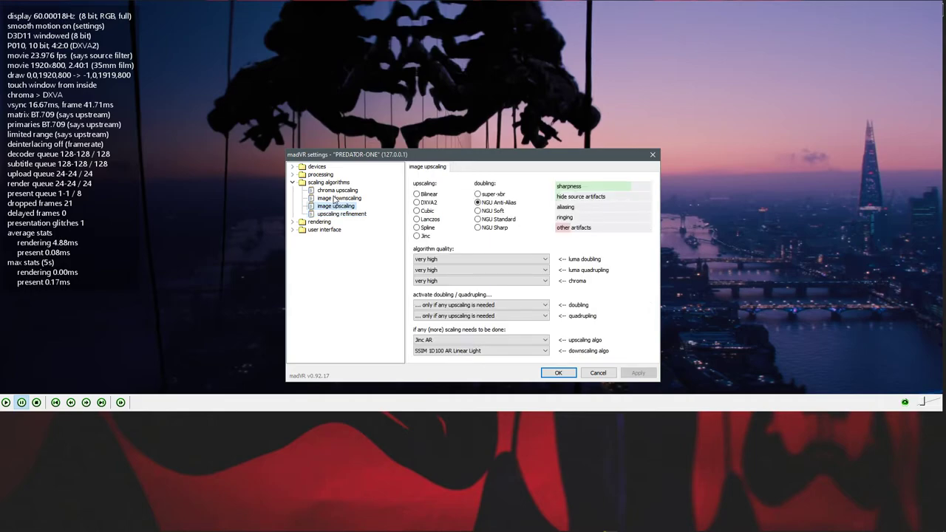
click(335, 199)
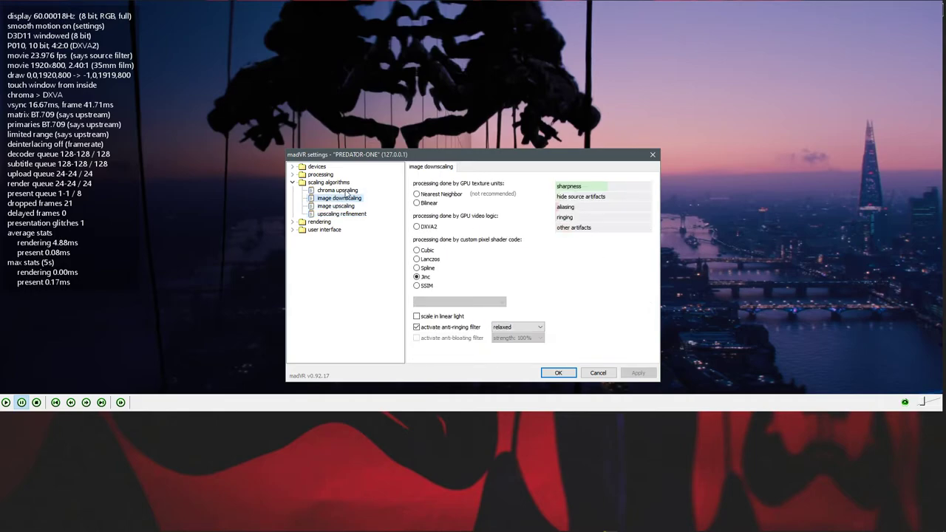
click(346, 192)
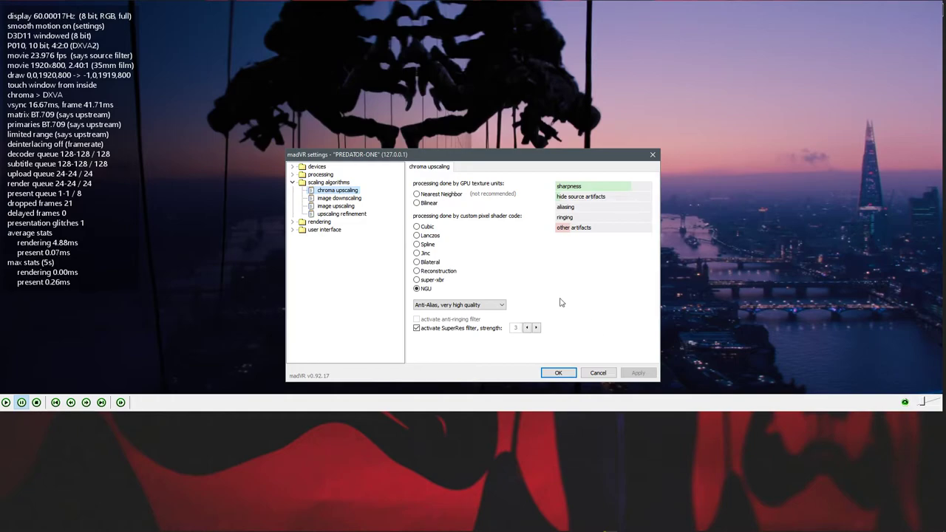
double_click(324, 176)
click(339, 206)
click(339, 198)
click(337, 191)
click(335, 184)
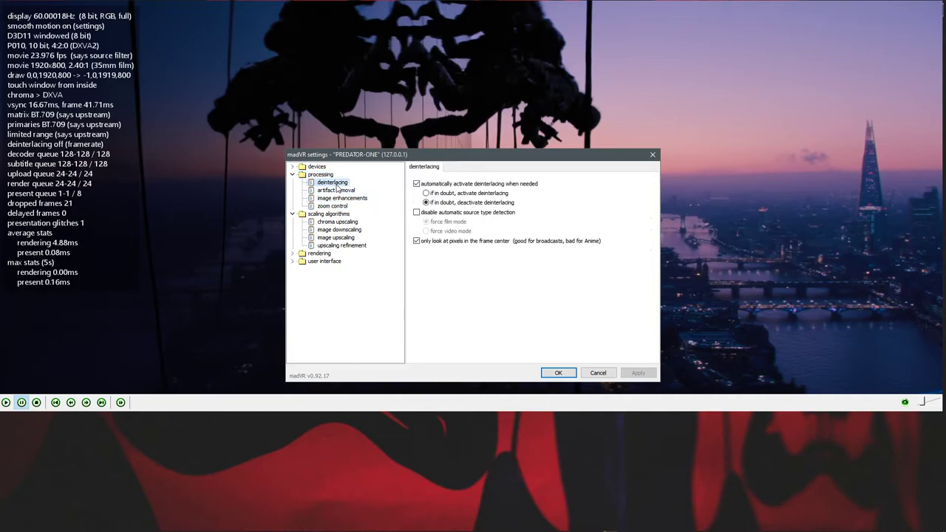
Lower the CPU and GPU queue sizes to 9 in the general rendering settings.
double_click(313, 254)
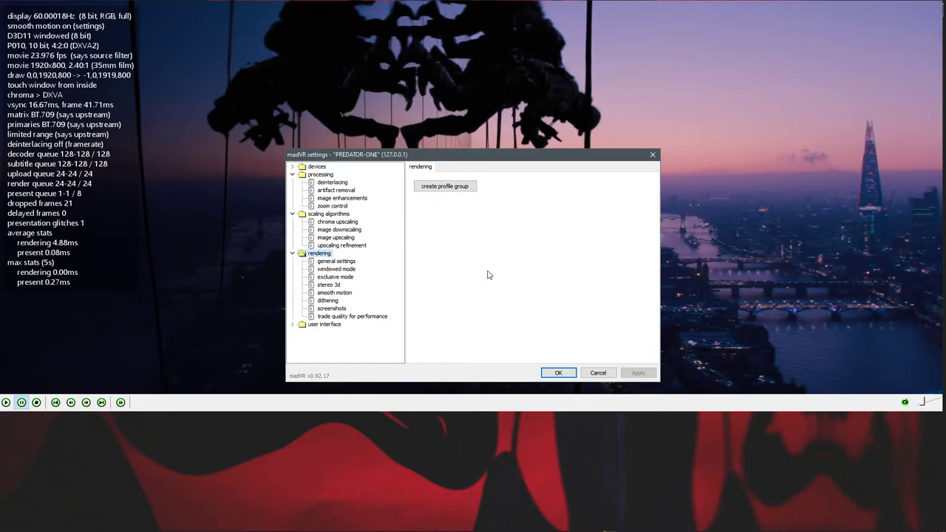
click(346, 263)
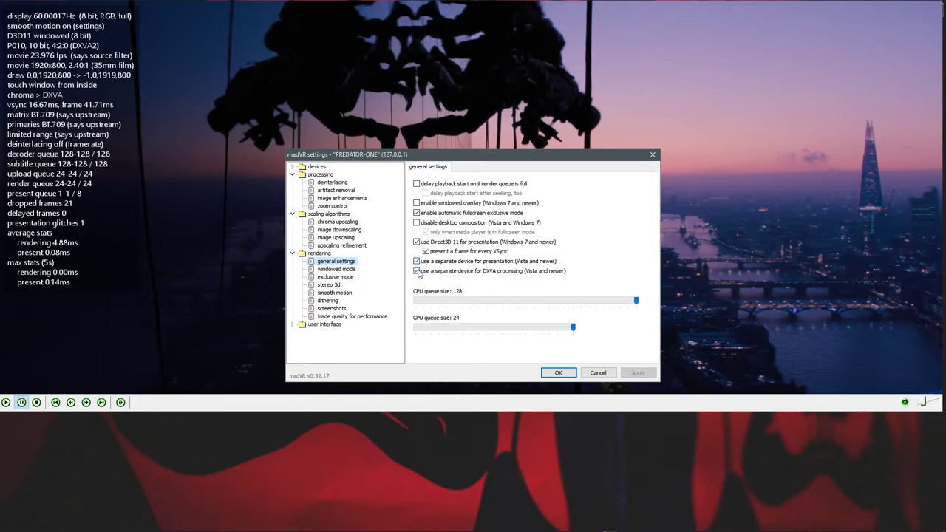
drag(636, 300, 455, 301)
drag(416, 328, 456, 331)
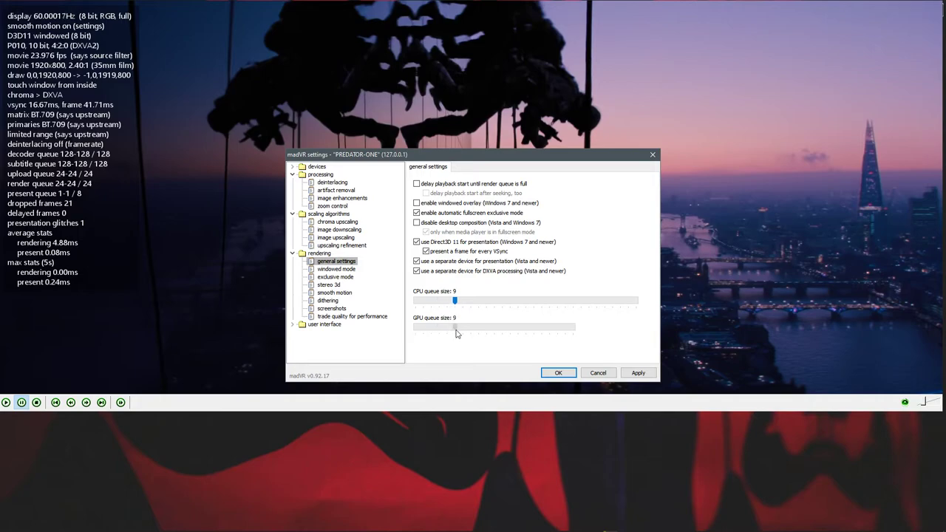
Set the CPU queue size to 128 and the GPU queue size to 24, and apply the change.
drag(456, 331, 624, 346)
click(567, 306)
drag(559, 328, 598, 336)
drag(574, 303, 637, 303)
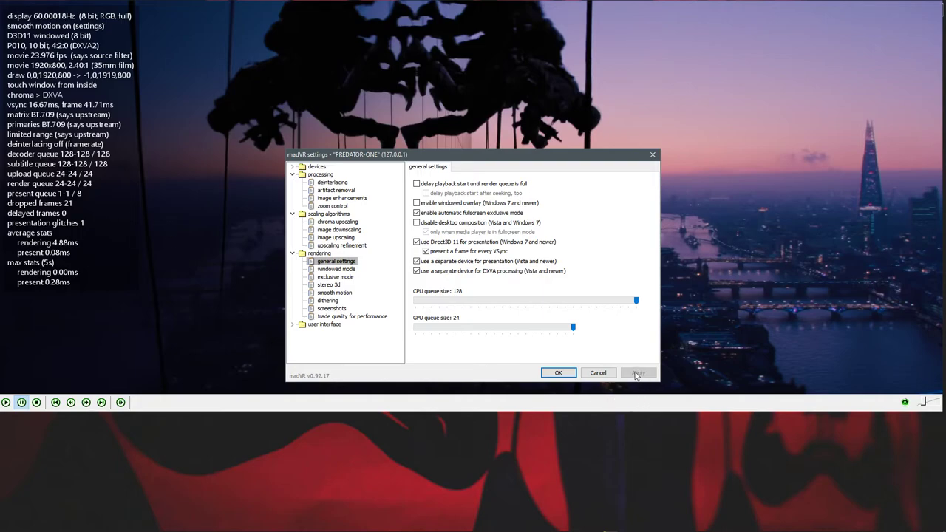
Check the windowed and exclusive mode settings, and disable stereo 3D playback and apply.
click(344, 271)
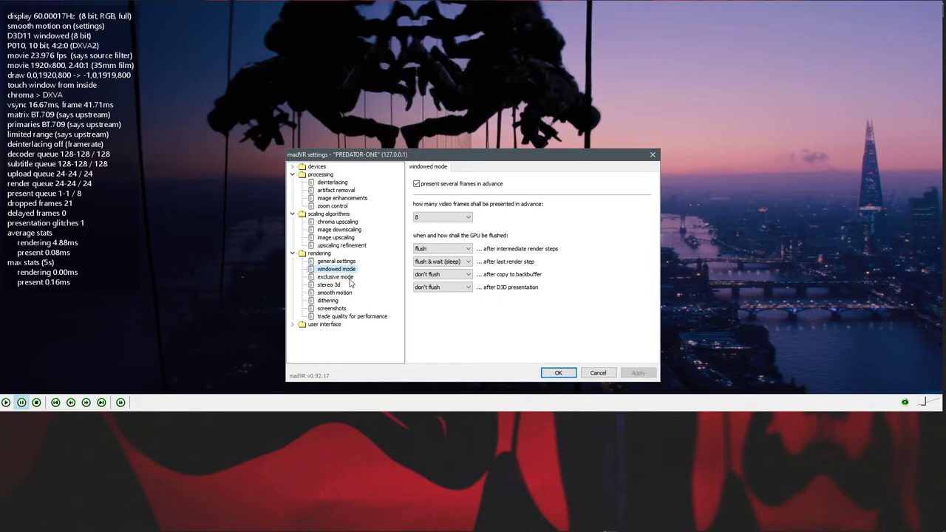
click(350, 280)
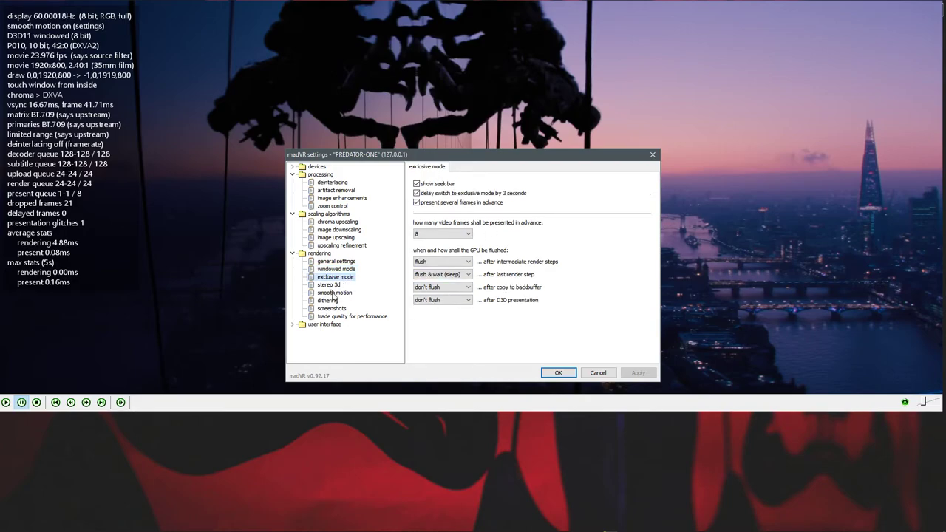
click(336, 286)
click(416, 183)
click(647, 375)
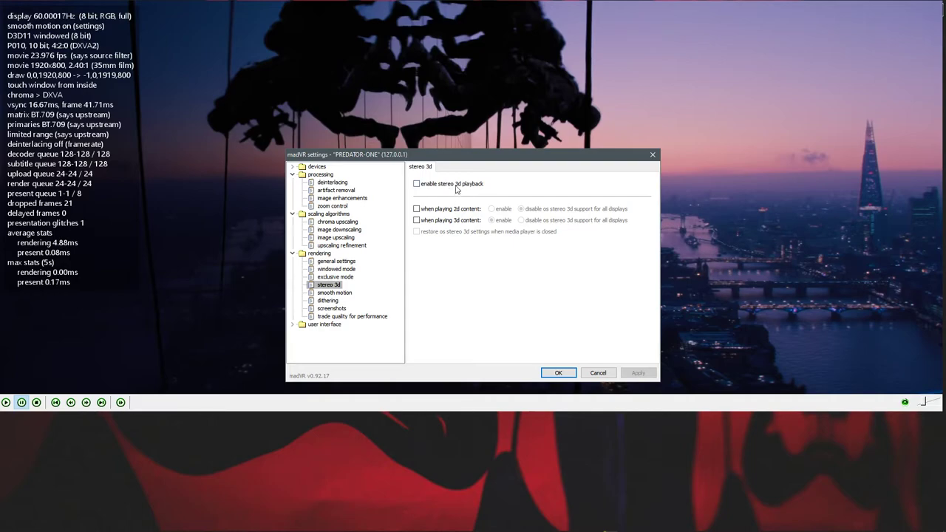
Try enabling stereo 3D playback with its 2D and 3D content options, and turn them off again and apply.
click(455, 187)
click(437, 211)
click(444, 223)
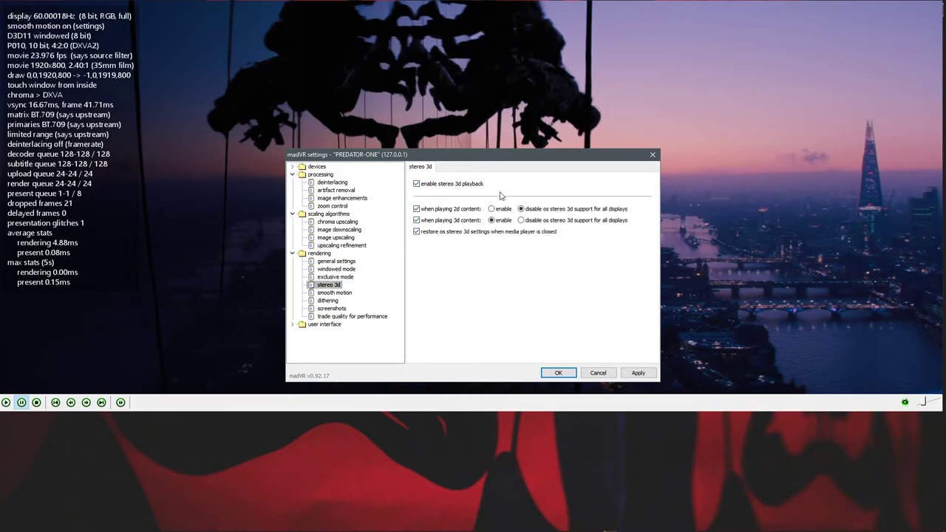
click(439, 223)
click(430, 209)
click(423, 183)
click(639, 372)
Try smooth motion for display refresh rates that are an exact multiple of the movie frame rate, and return to the motion-judder-only option.
click(332, 294)
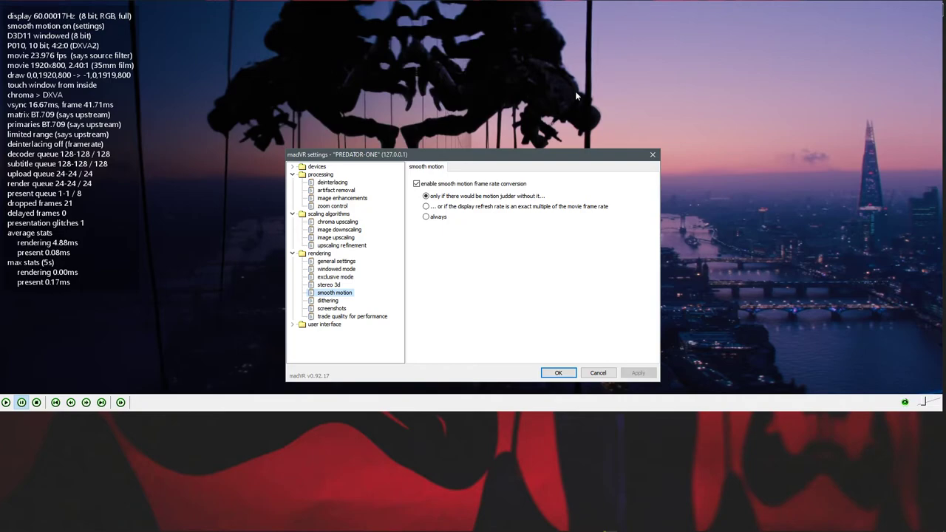
click(451, 196)
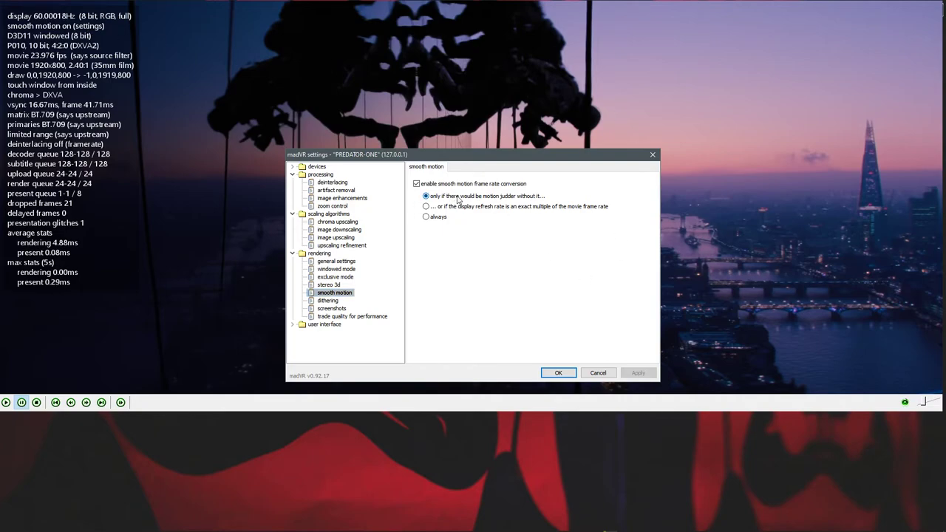
click(476, 206)
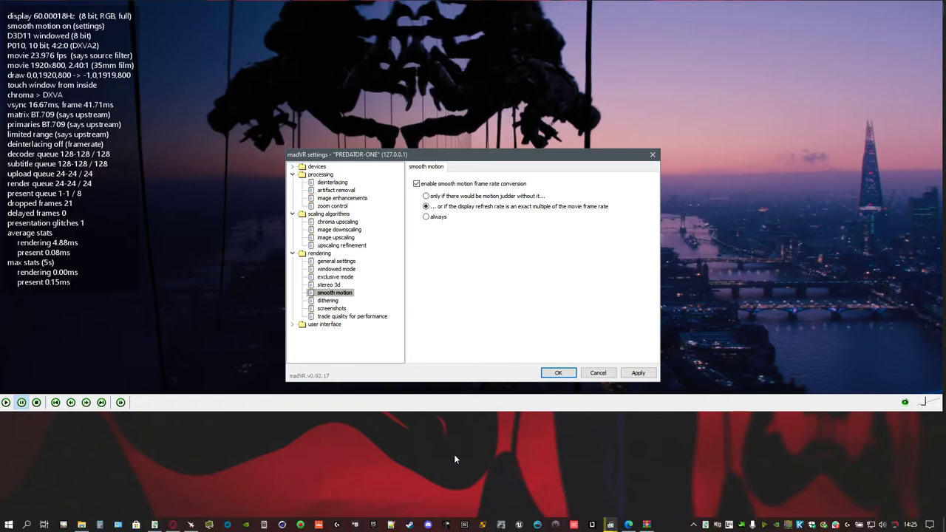
right_click(501, 456)
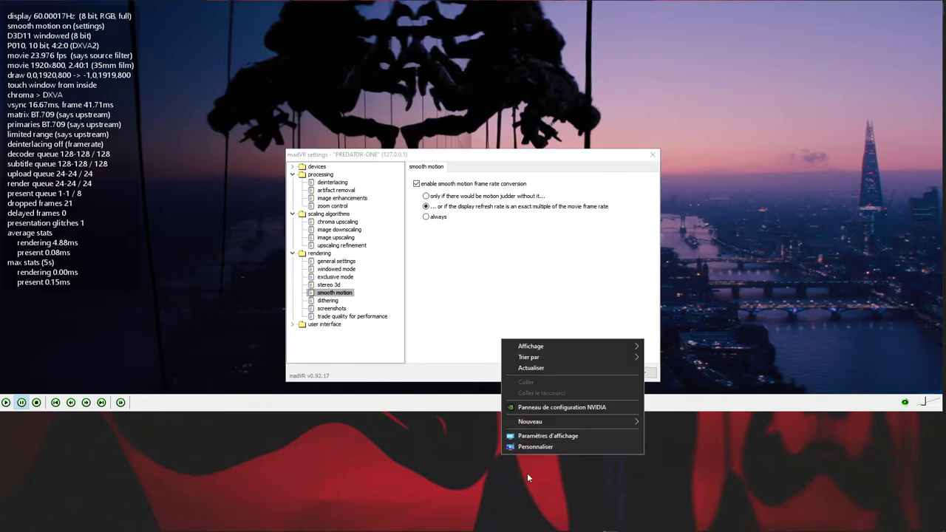
click(476, 282)
click(453, 197)
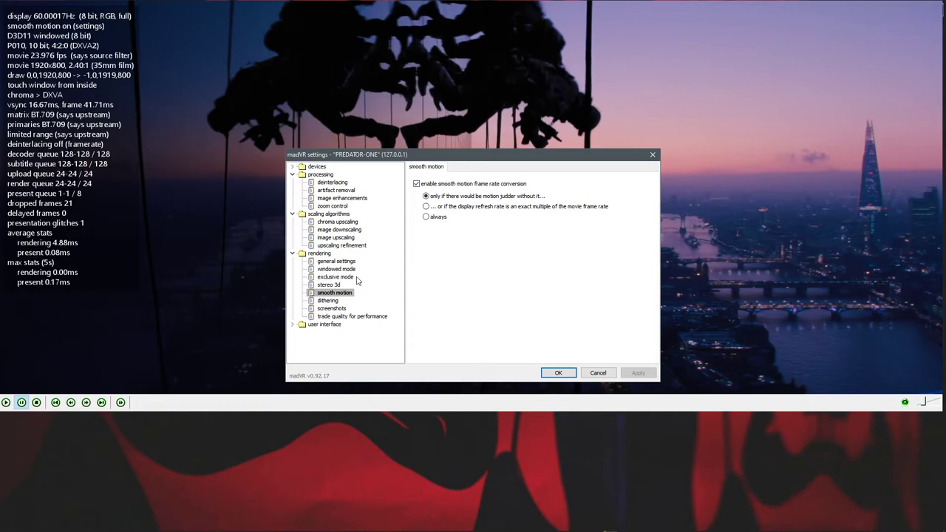
Compare the dithering algorithms, set dithering to Error Diffusion - option 2, and apply the change.
click(328, 300)
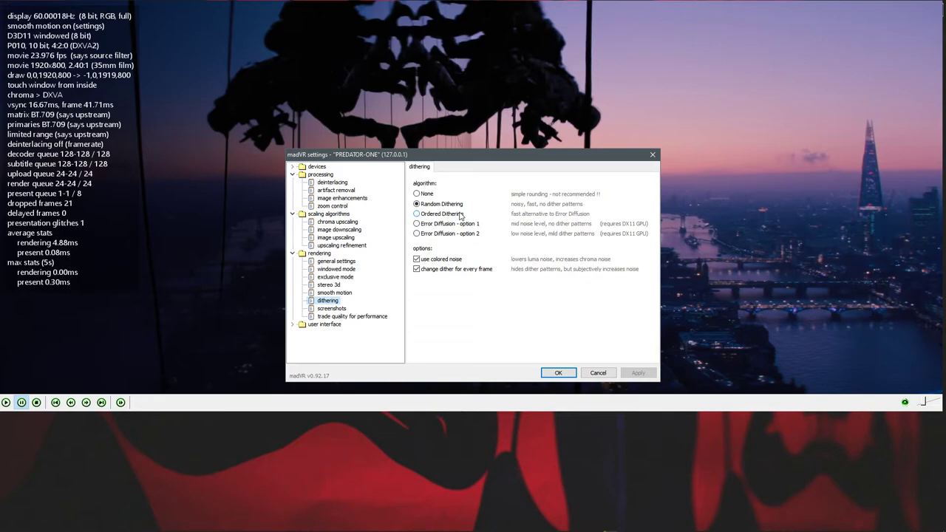
click(442, 215)
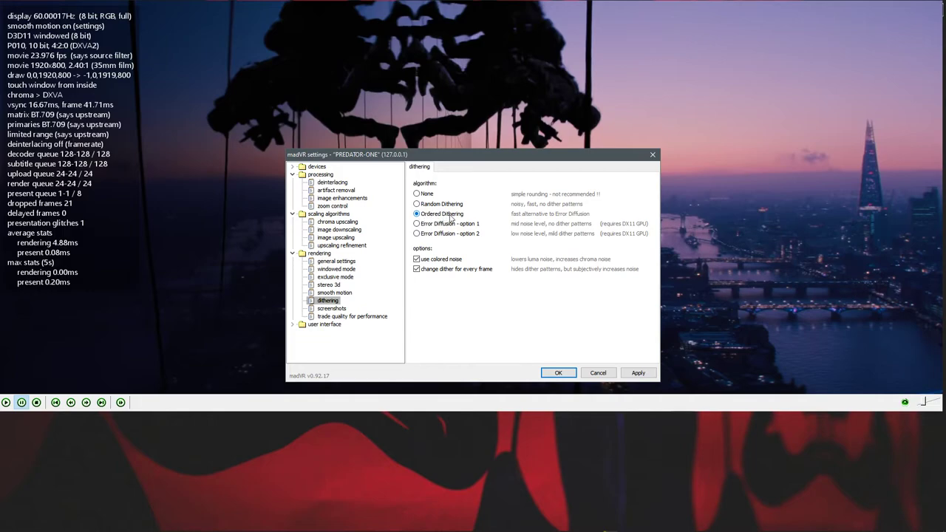
click(439, 205)
click(446, 224)
click(444, 235)
click(640, 373)
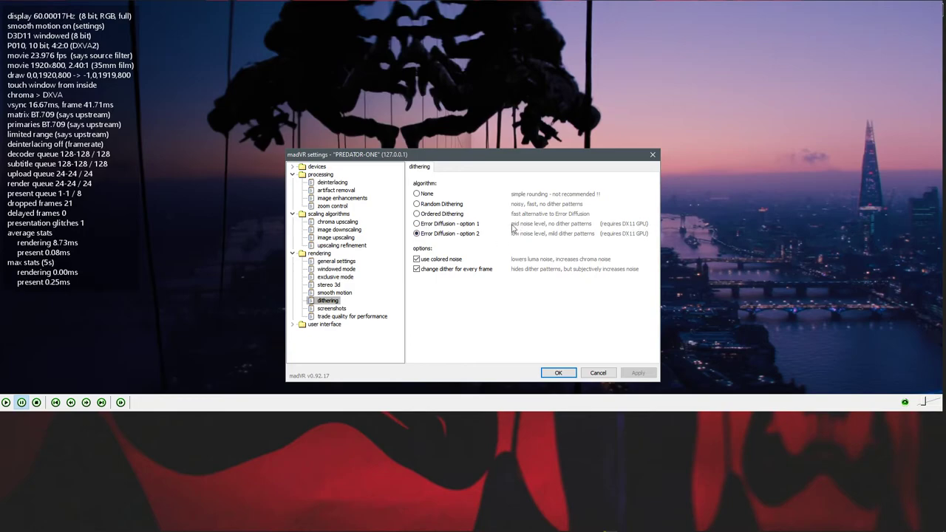
click(434, 224)
click(436, 233)
Review the screenshots, trade quality for performance, user interface and devices settings, and close the madVR settings.
click(325, 308)
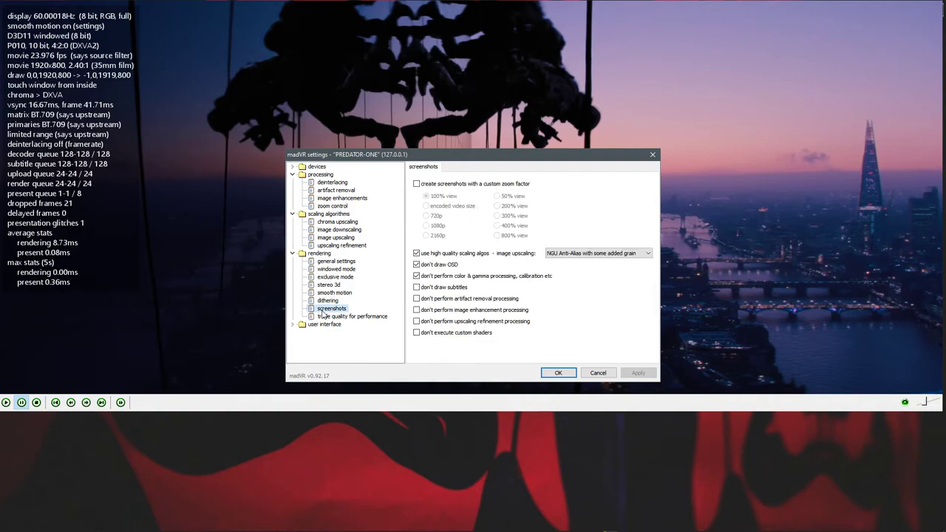
click(327, 318)
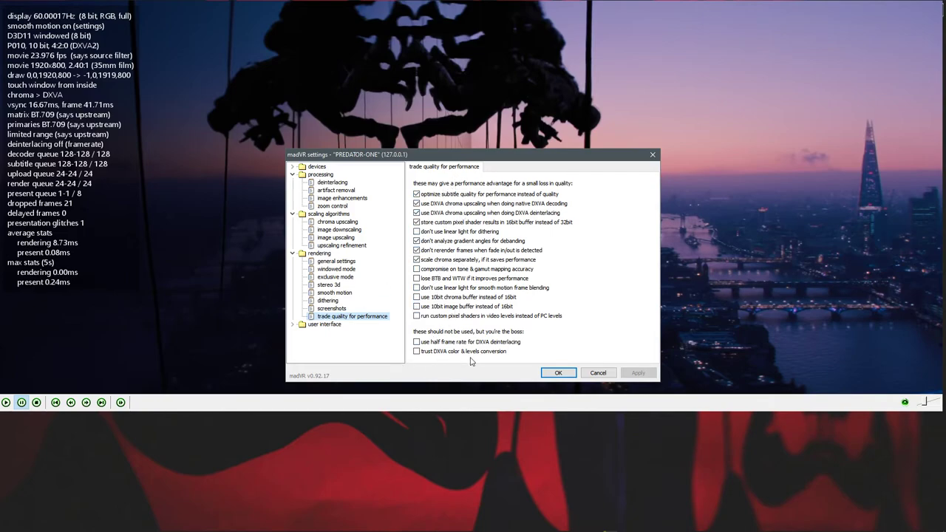
click(318, 326)
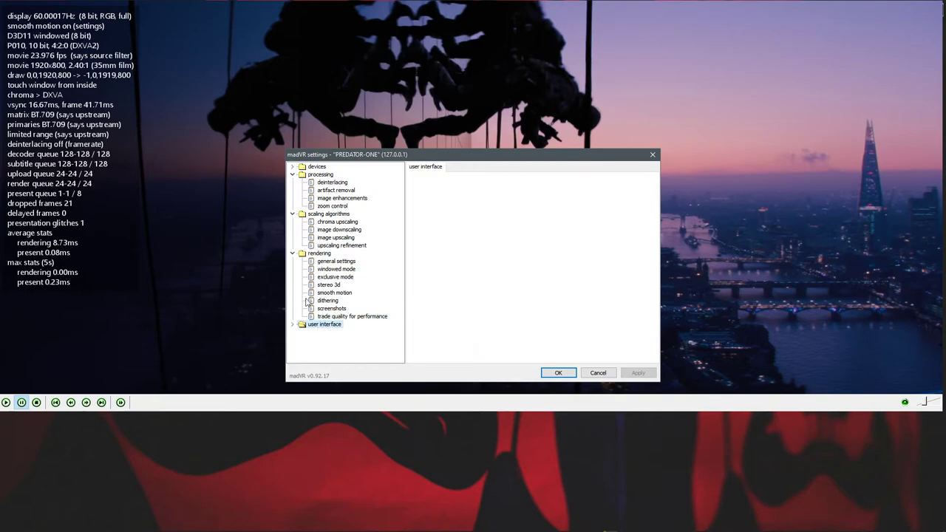
double_click(324, 167)
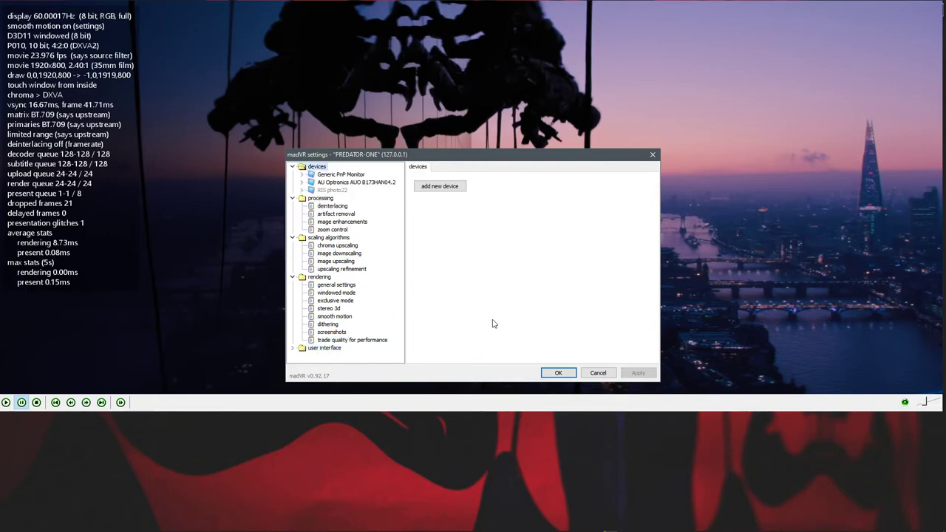
click(559, 374)
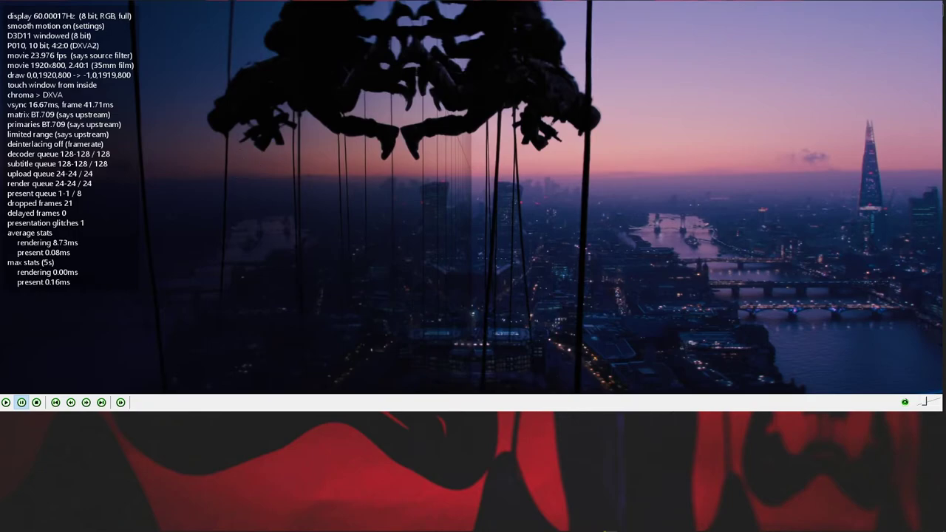
Open the media player's options and raise the playback volume to about 52%.
right_click(438, 132)
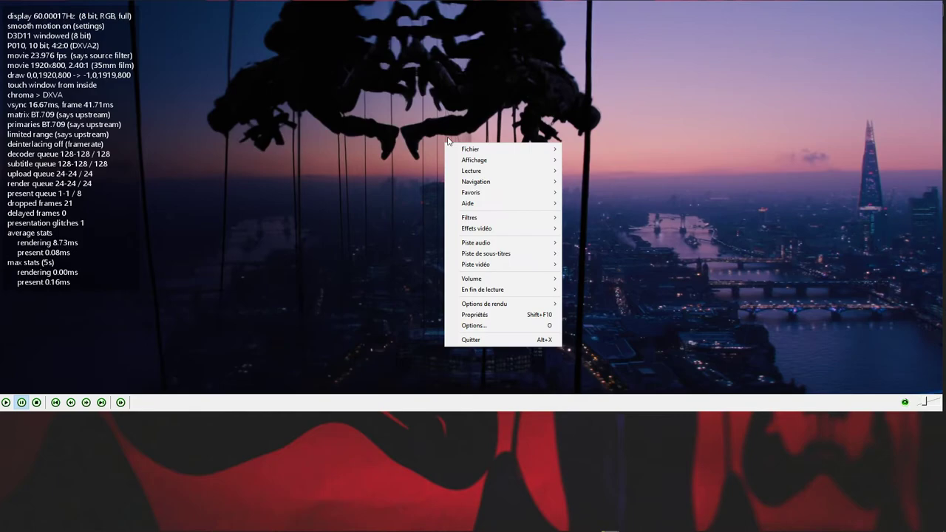
click(493, 328)
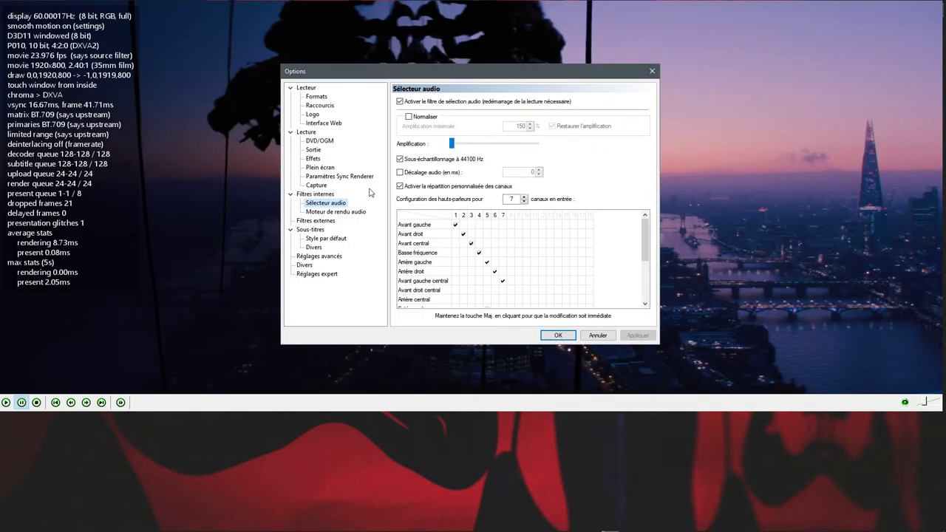
click(307, 132)
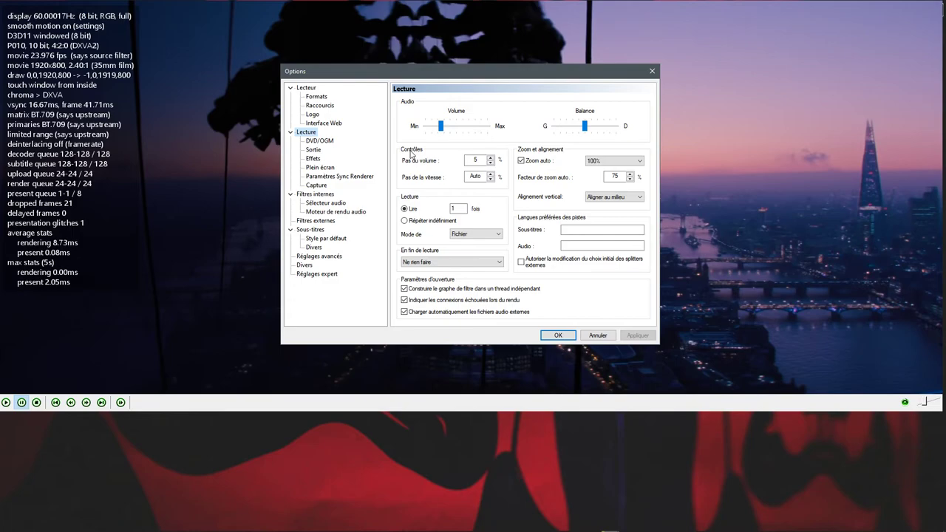
drag(440, 126, 456, 140)
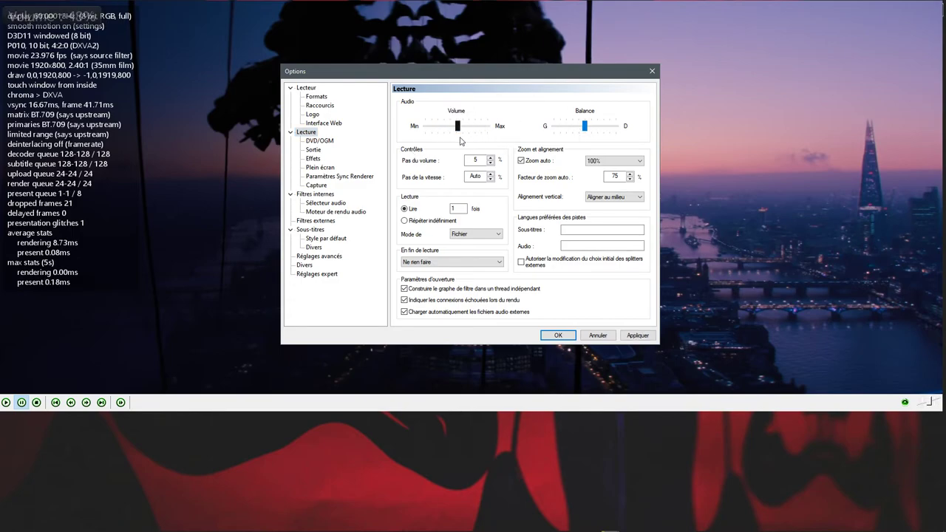
Keep madVR as the DirectShow video output and XySubFilter as the subtitle renderer, and apply the player options.
click(314, 149)
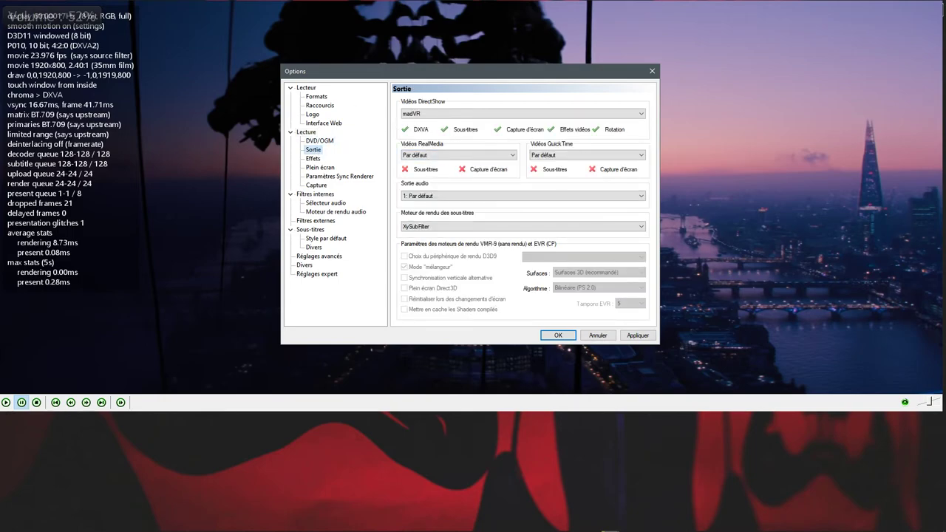
click(474, 116)
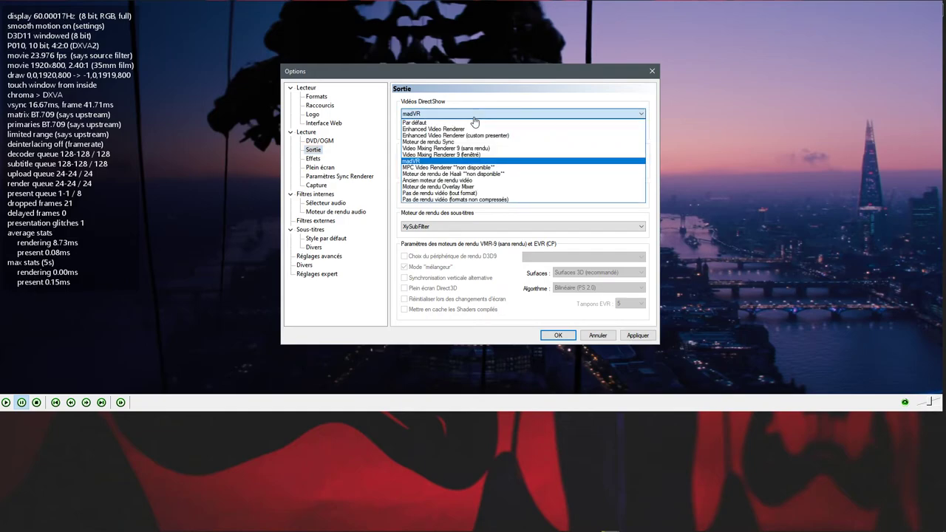
click(466, 115)
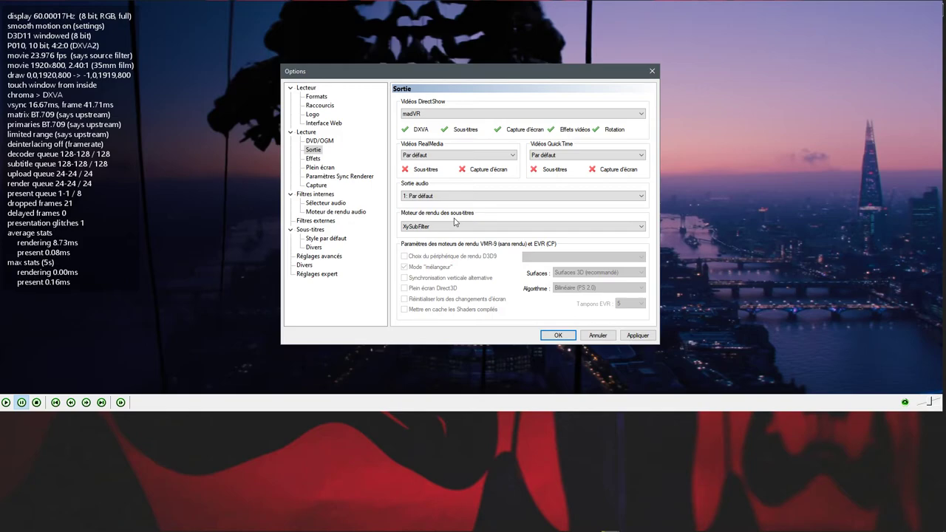
click(428, 197)
click(428, 198)
click(441, 228)
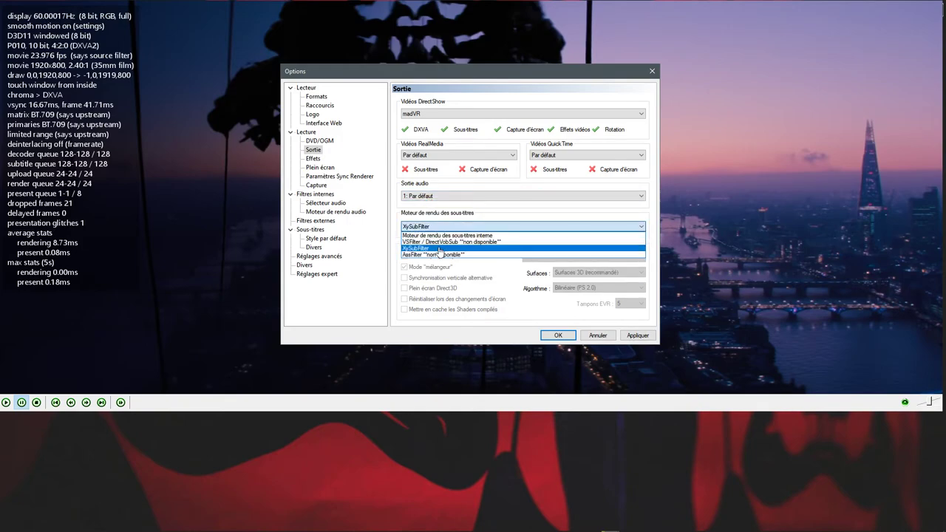
click(440, 249)
click(633, 336)
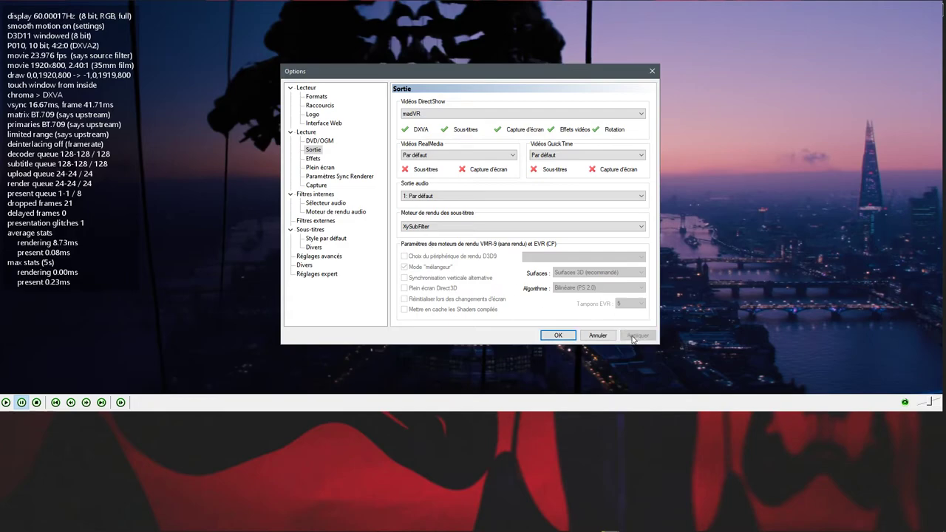
Move the options dialog aside and examine the available pixel shaders and the active pre-resize effect.
click(316, 158)
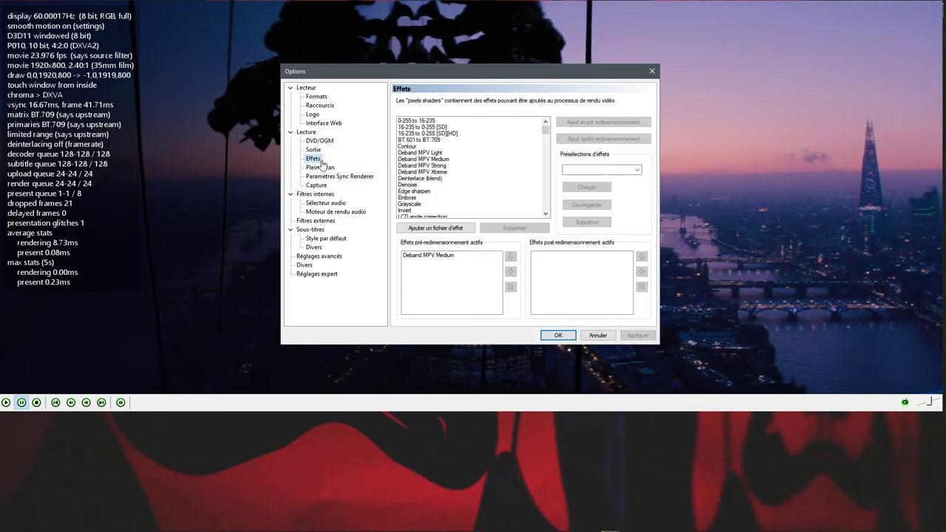
click(480, 127)
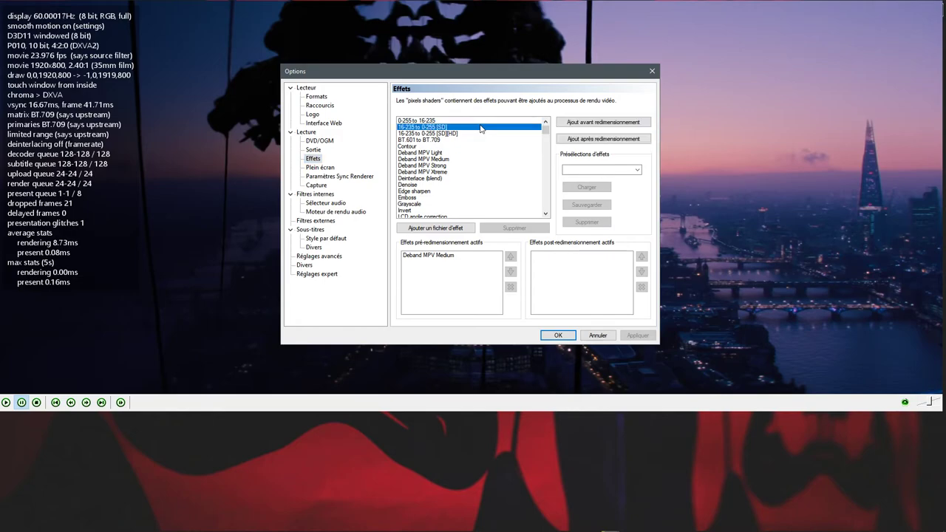
drag(436, 74, 267, 80)
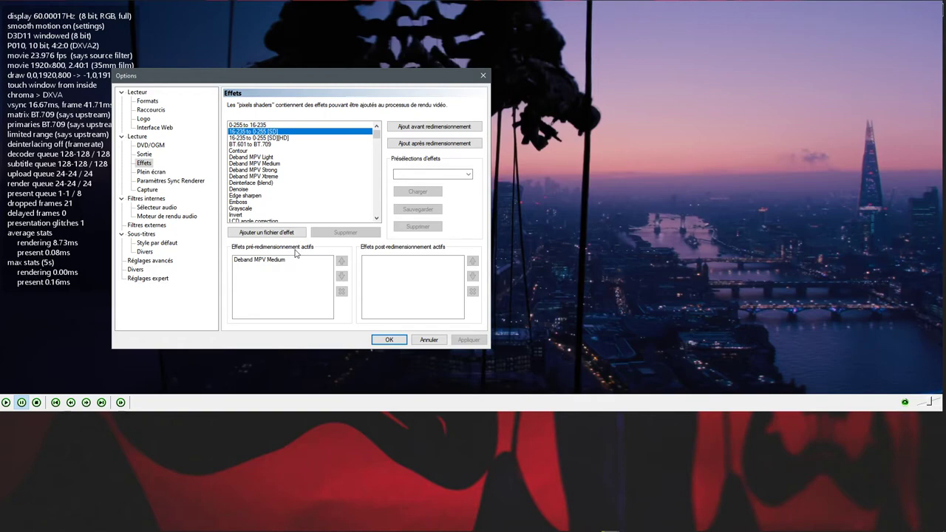
click(248, 144)
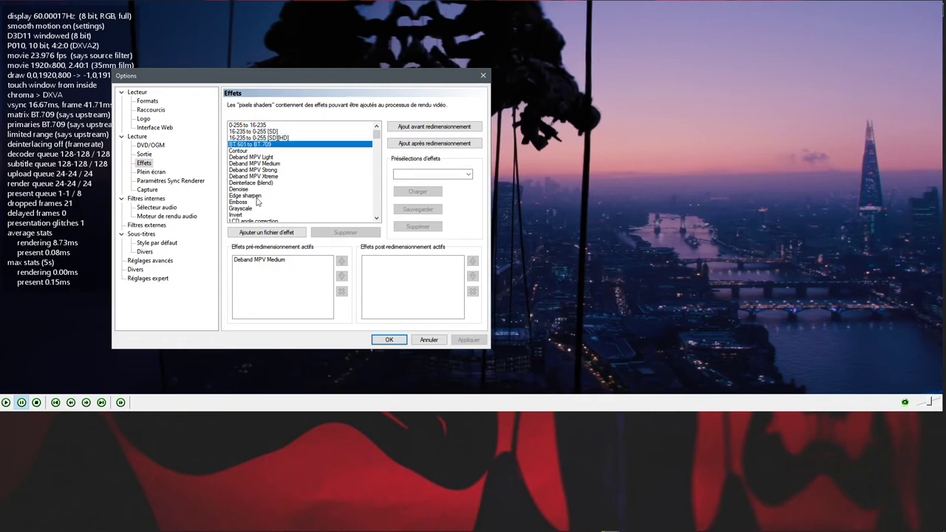
click(258, 196)
click(264, 145)
click(259, 151)
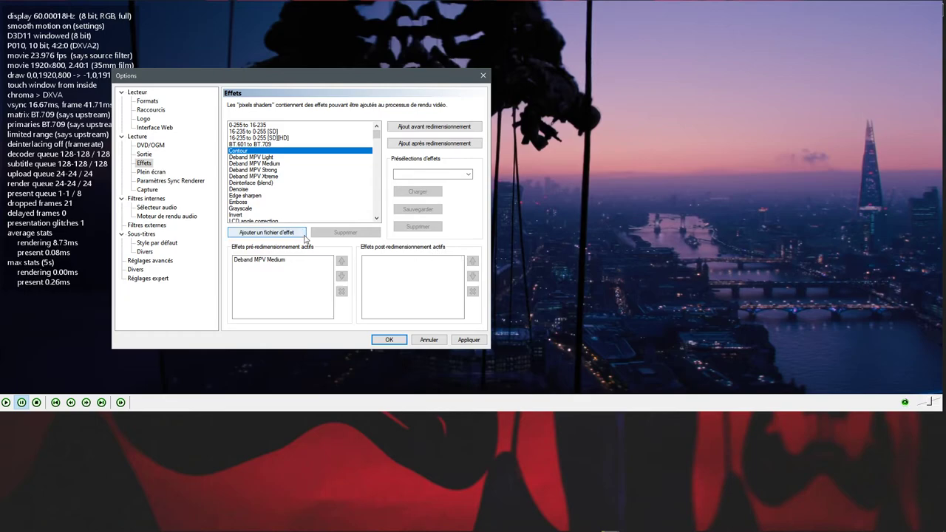
click(251, 178)
click(250, 159)
scroll(251, 181, down, 10)
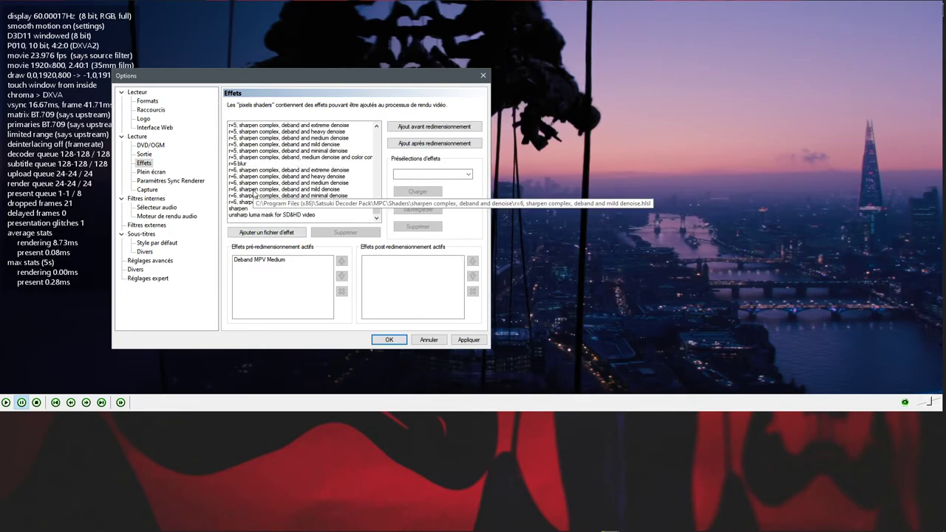
click(272, 171)
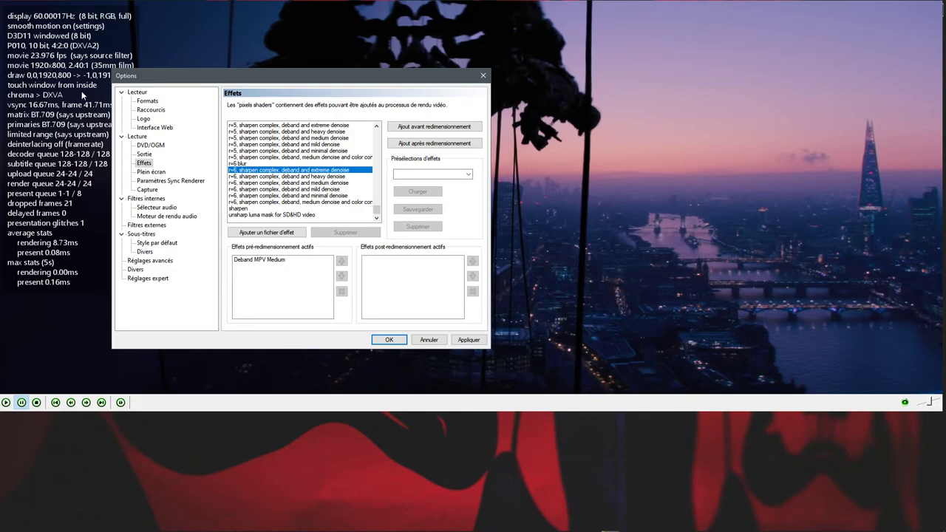
click(259, 266)
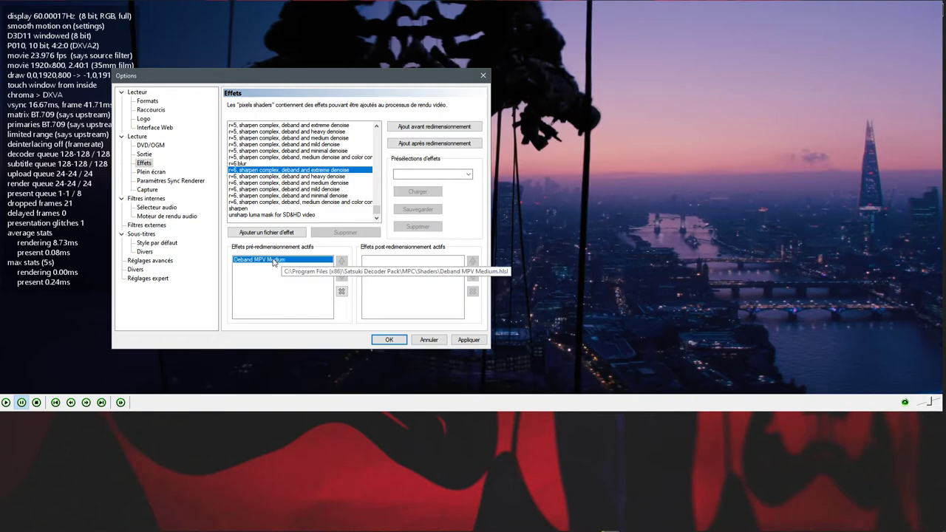
scroll(275, 170, up, 3)
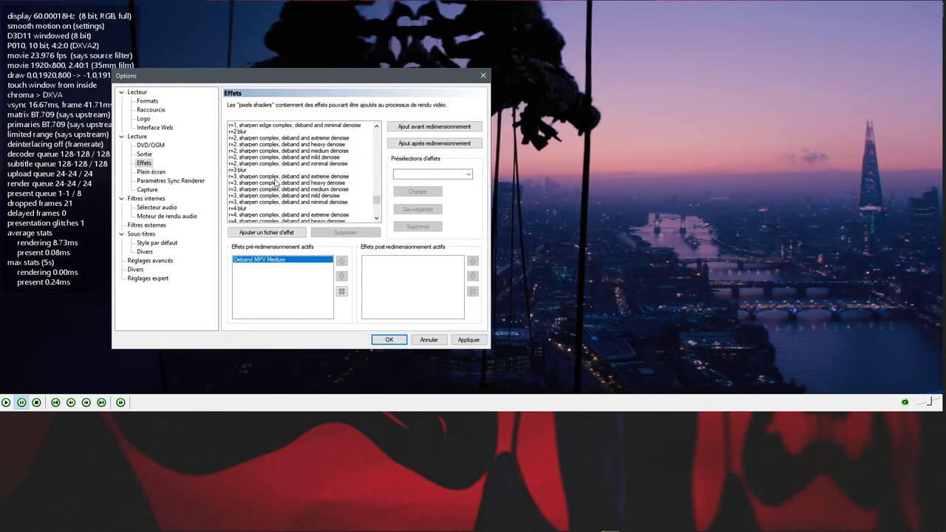
scroll(278, 166, up, 8)
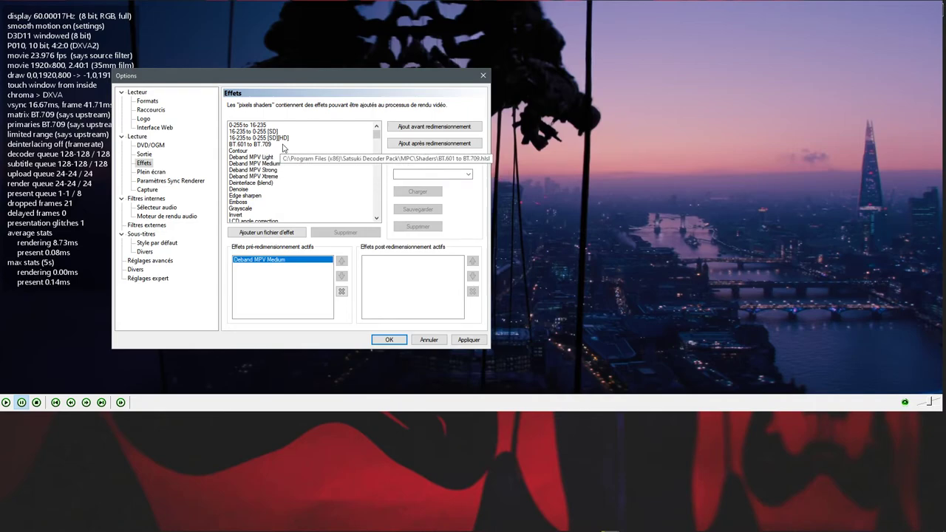
Add the 16-235 to 0-255 [SD][HD] shader as an active post-resize effect and apply it.
click(275, 138)
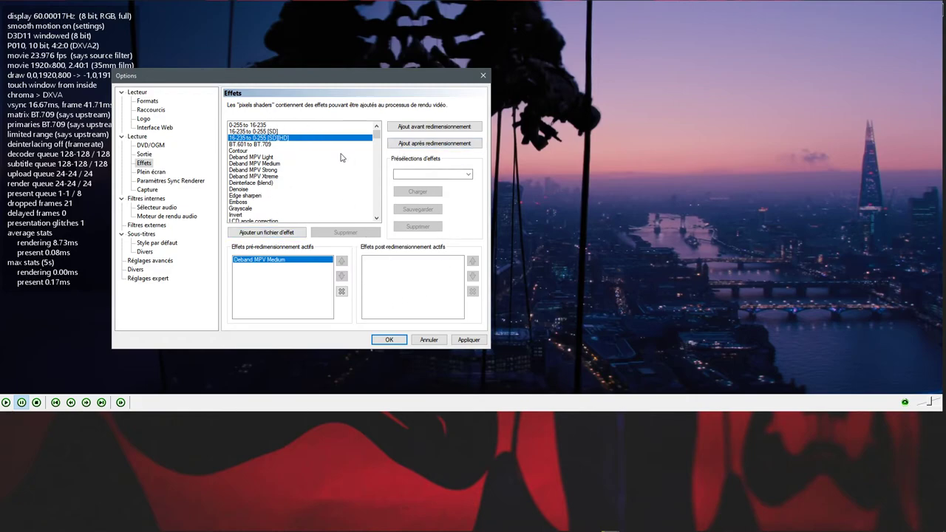
click(415, 146)
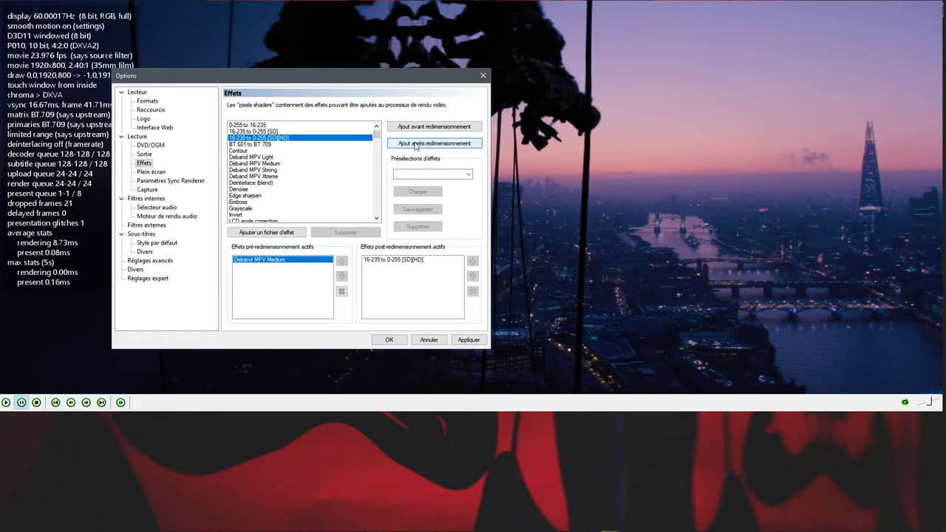
click(468, 340)
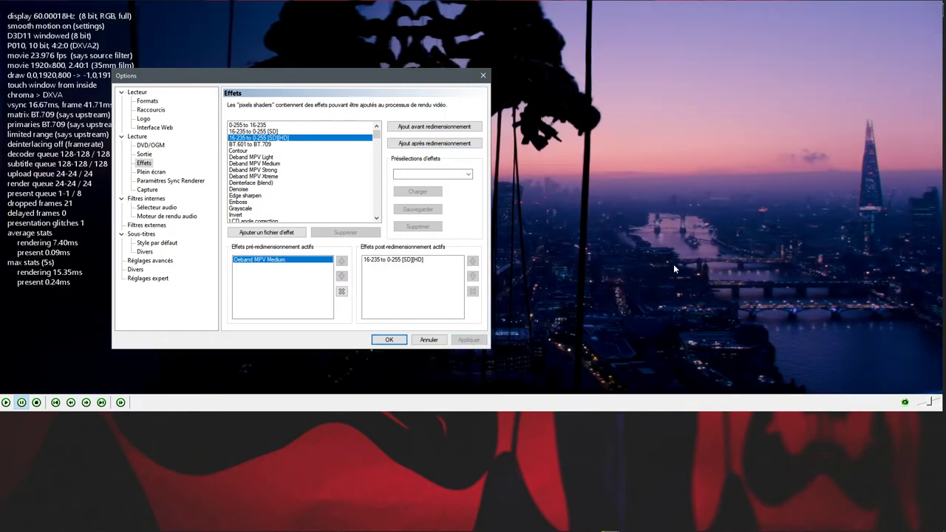
Move the options dialog aside, and check madVR's rendering statistics in full screen before pausing playback in the window.
drag(414, 69, 311, 4)
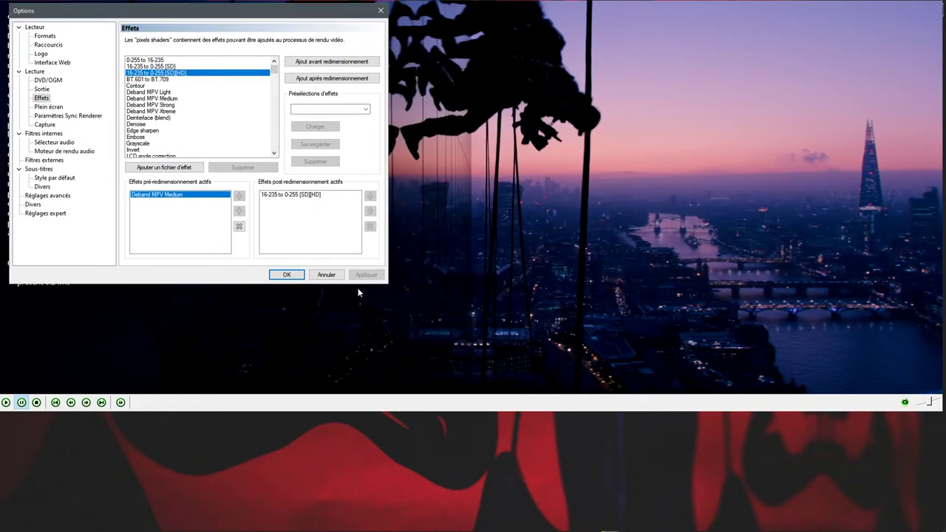
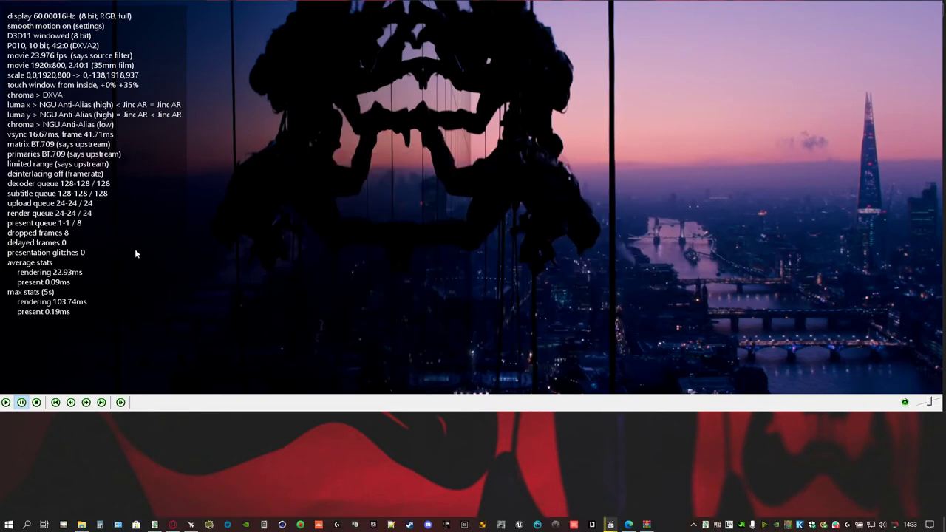
double_click(260, 244)
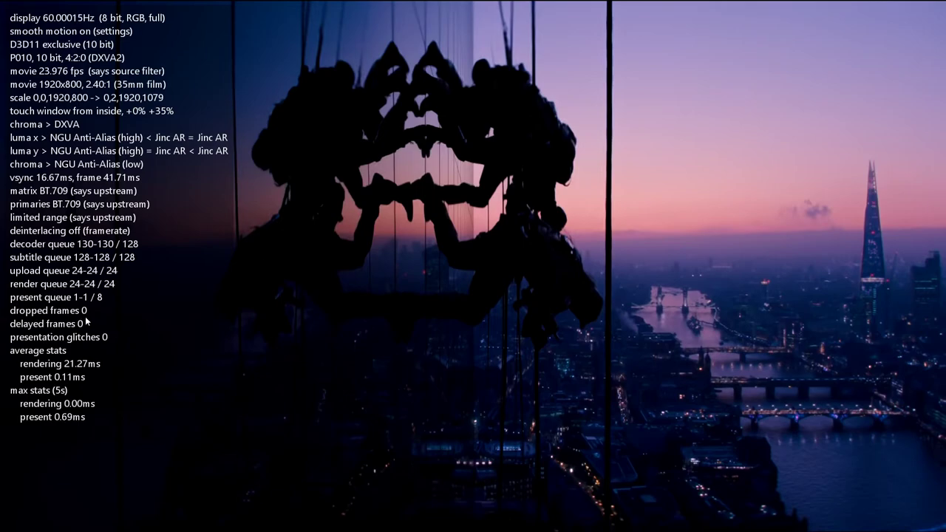
key(Right)
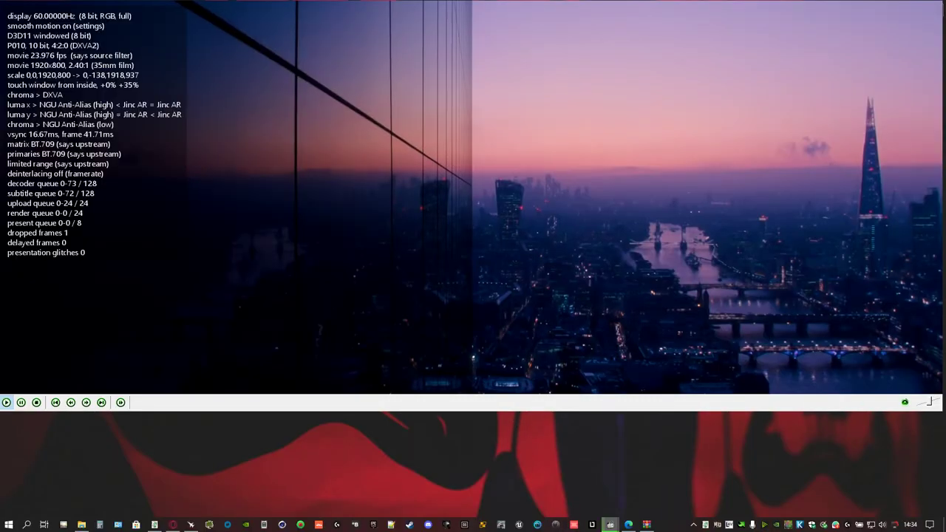
click(539, 295)
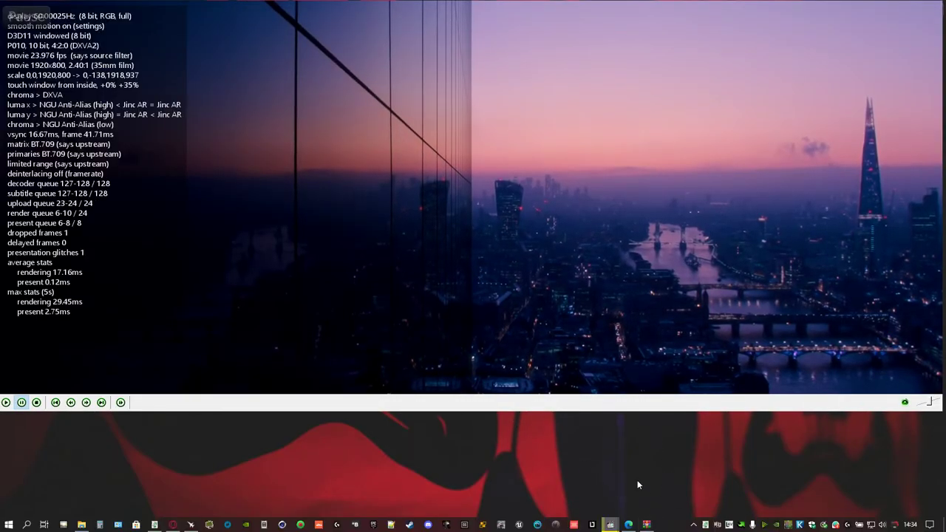
In madVR's image upscaling settings, set luma doubling and quadrupling quality to medium and let madVR decide the chroma quality.
right_click(716, 526)
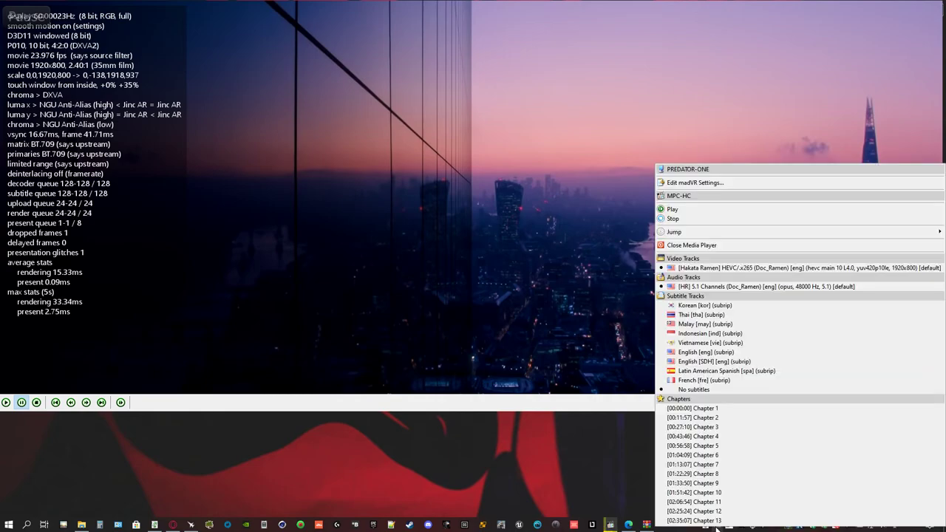
click(684, 181)
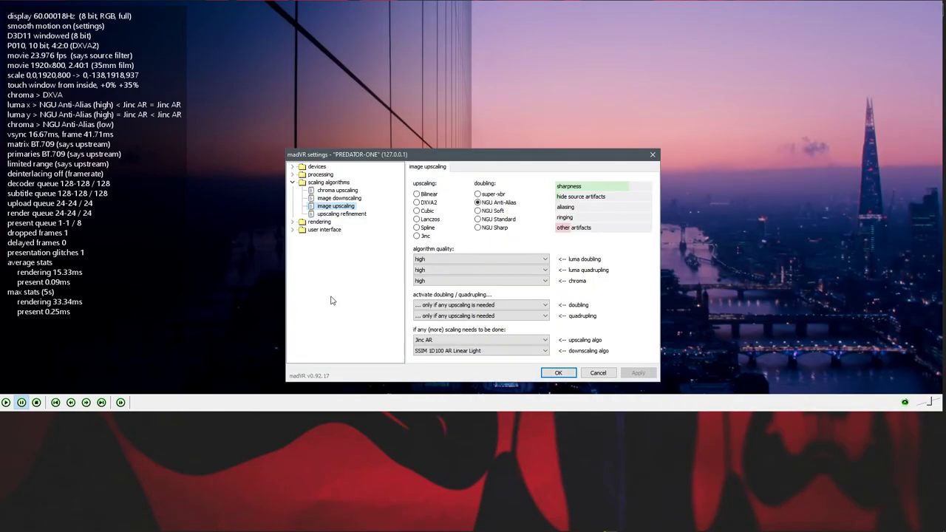
click(436, 281)
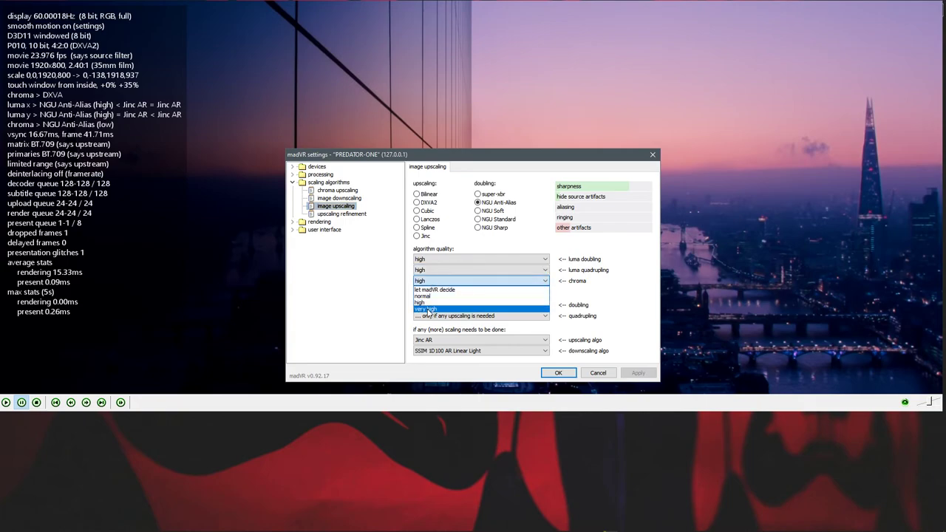
click(429, 302)
click(425, 261)
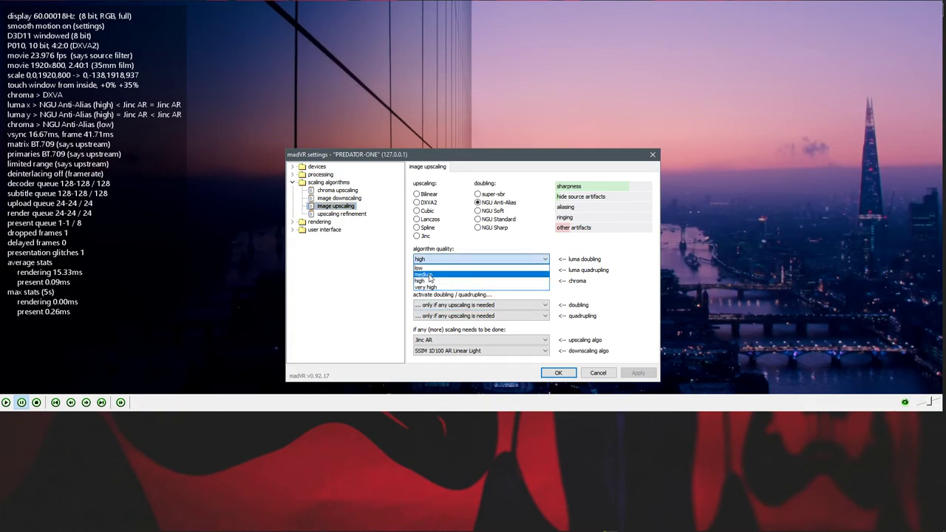
click(426, 287)
click(430, 271)
click(425, 298)
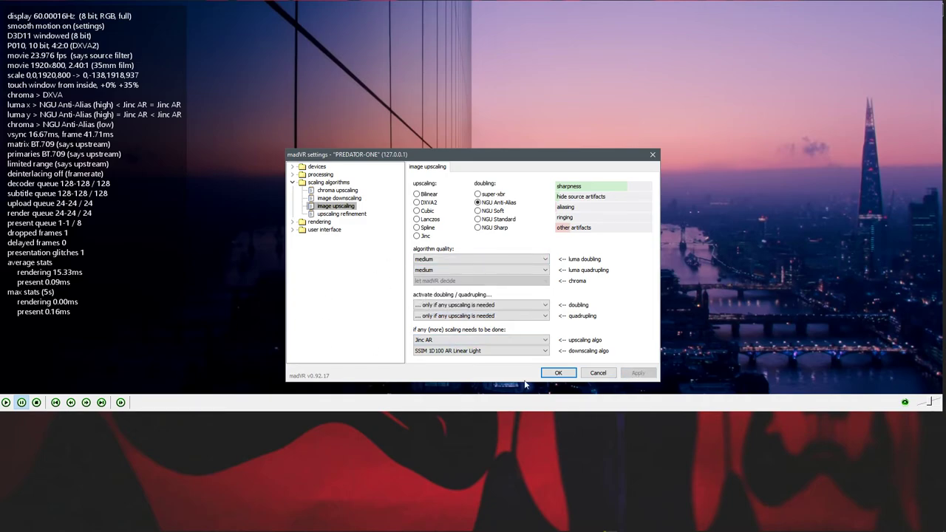
click(558, 372)
Show the video in full screen, and open the player's options with the dialog moved away from the picture's centre.
double_click(290, 176)
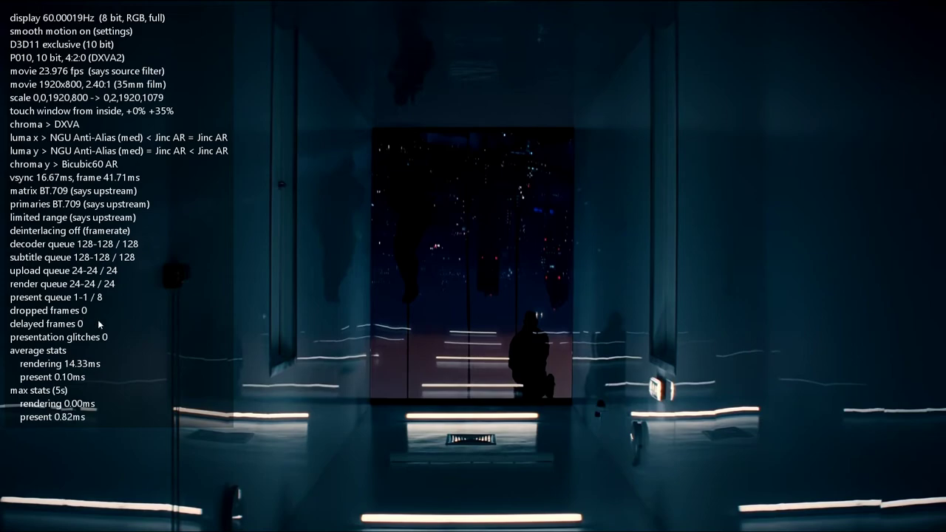
right_click(474, 270)
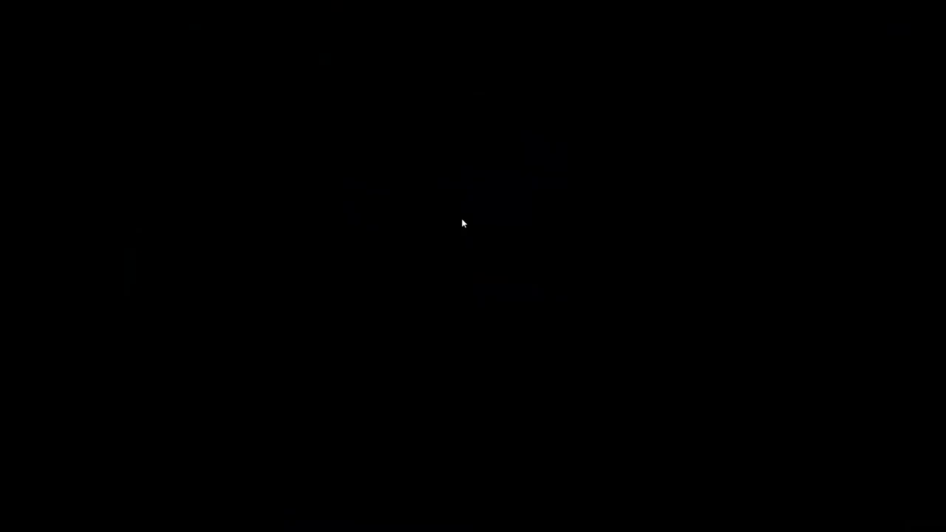
mouse_move(414, 301)
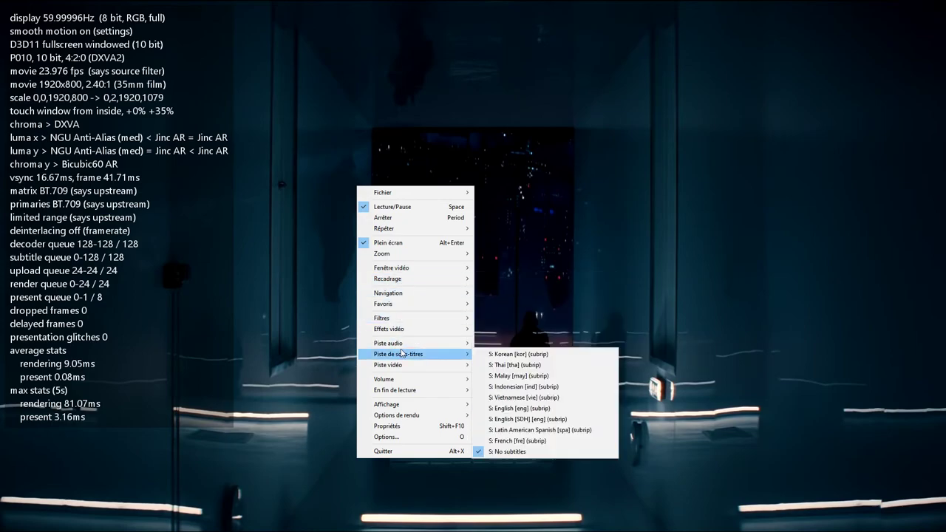
mouse_move(407, 348)
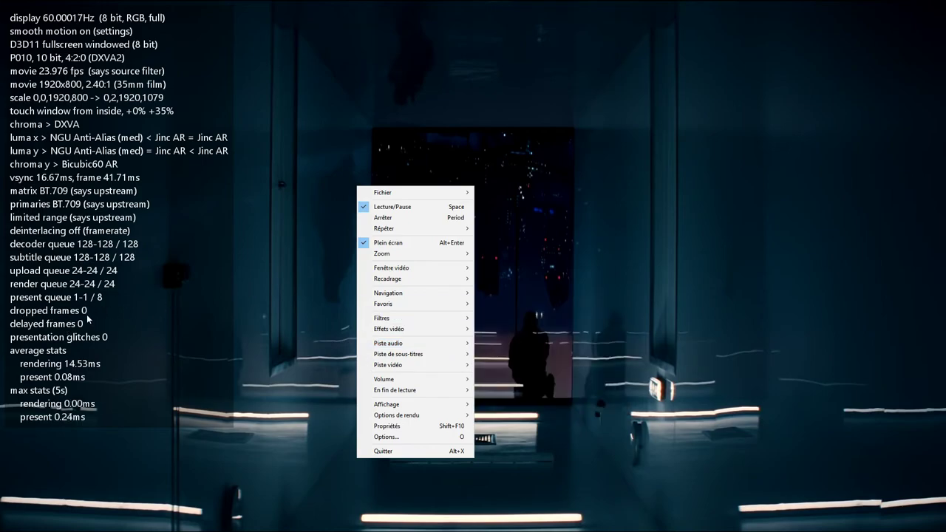
click(388, 438)
drag(468, 129, 184, 48)
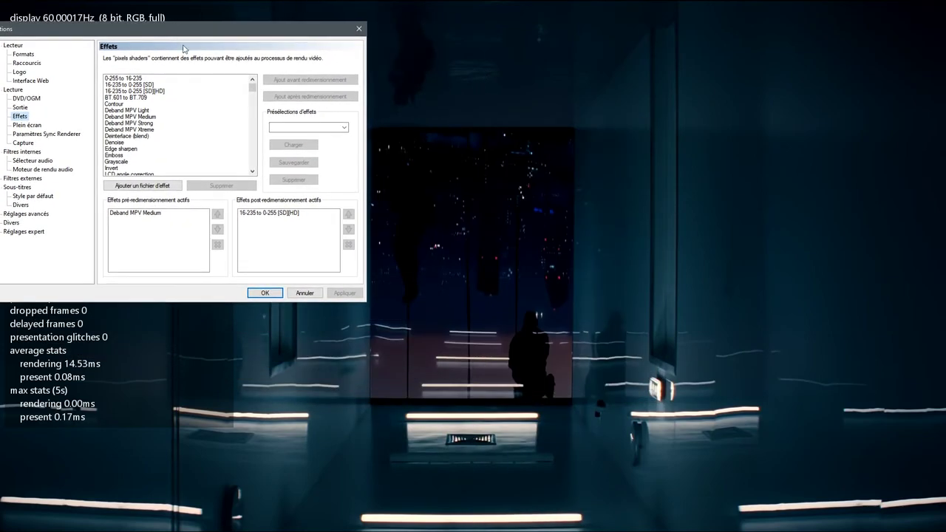
Remove the 16-235 to 0-255 [SD][HD] shader from the active post-resize effects and apply the change.
click(284, 214)
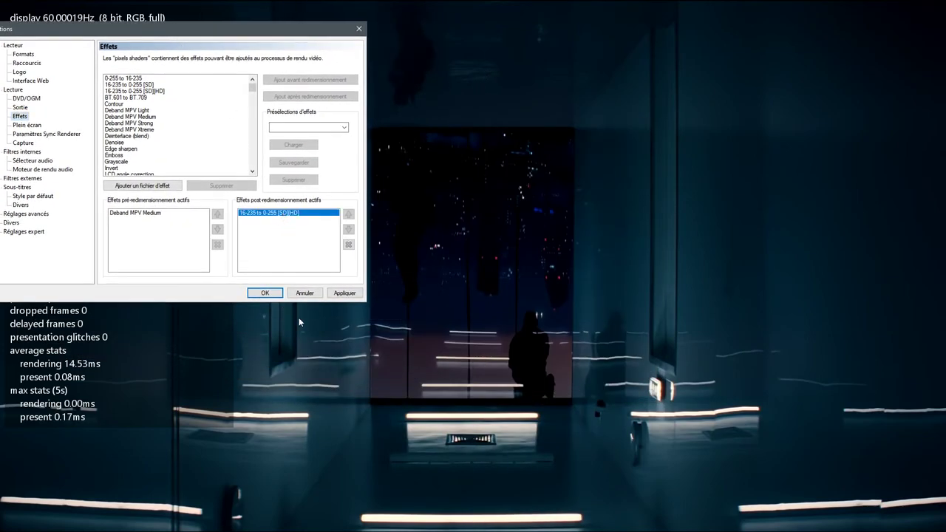
click(348, 245)
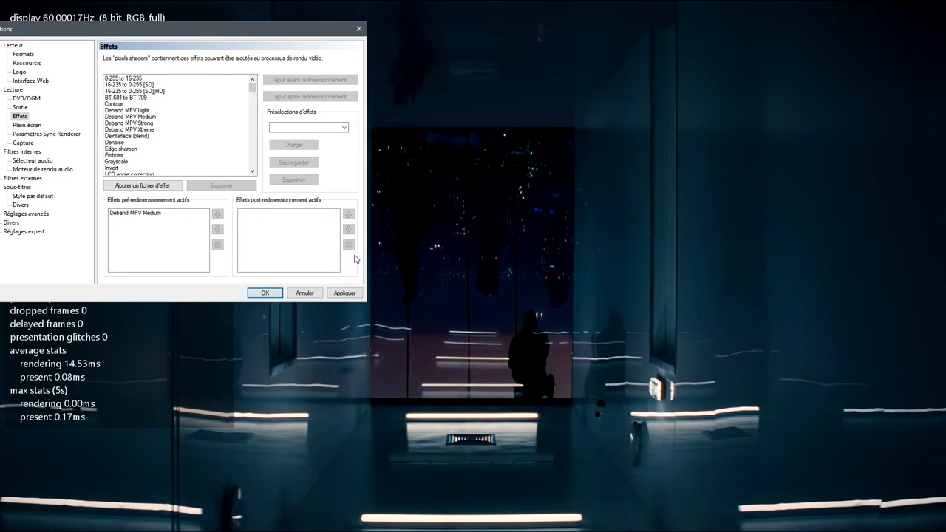
click(345, 294)
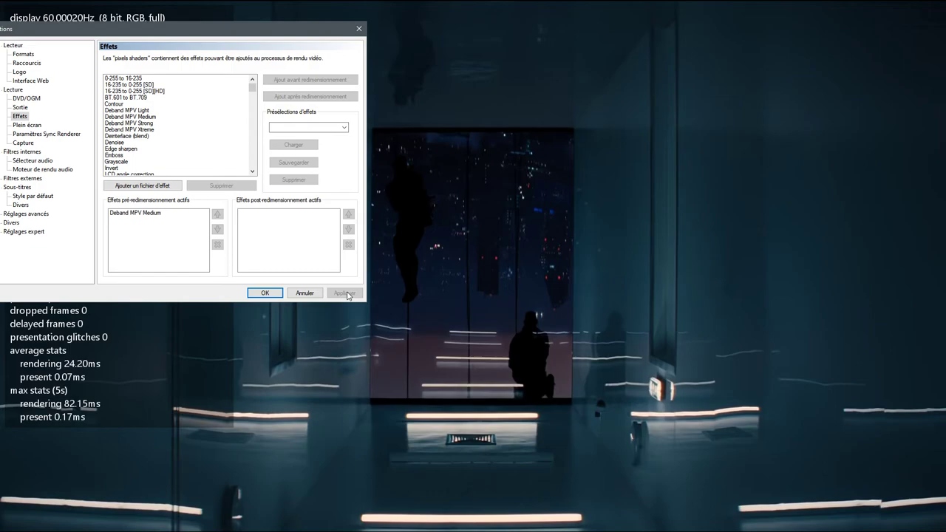
Add Denoise, Edge sharpen and "r=6, sharpen complex, deband and minimal denoise" as post-resize effects and apply them.
drag(140, 111, 136, 143)
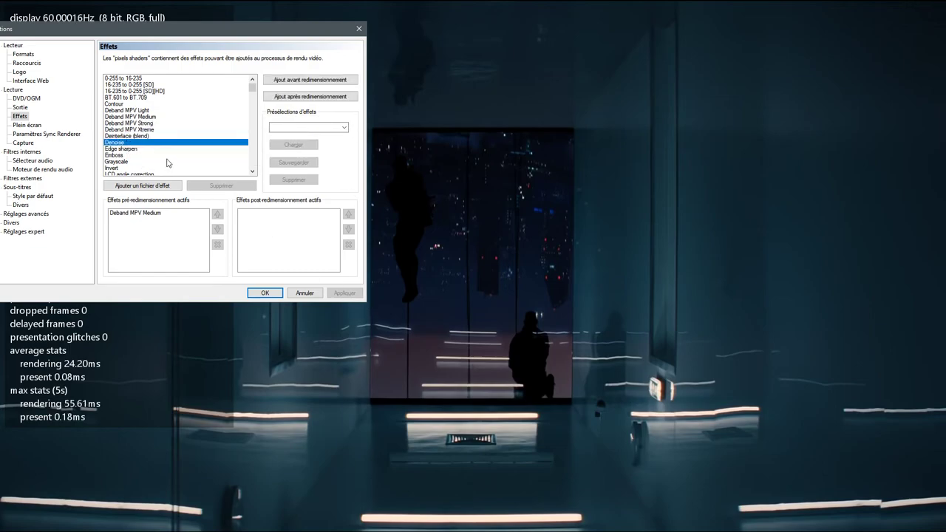
click(313, 99)
click(133, 150)
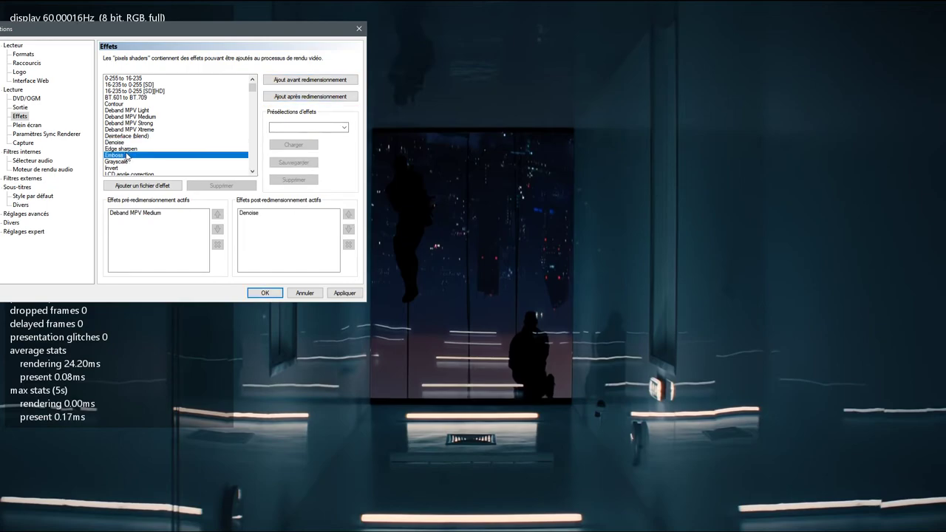
click(318, 98)
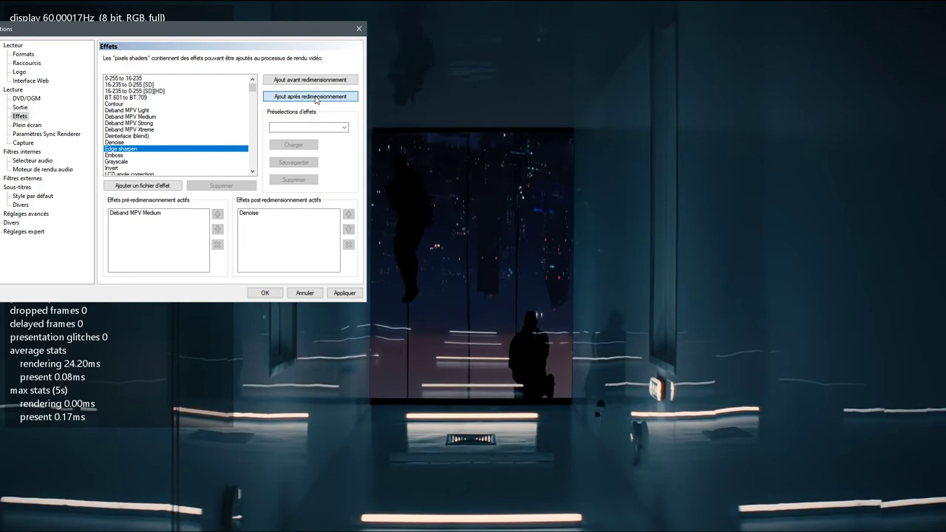
scroll(137, 163, down, 15)
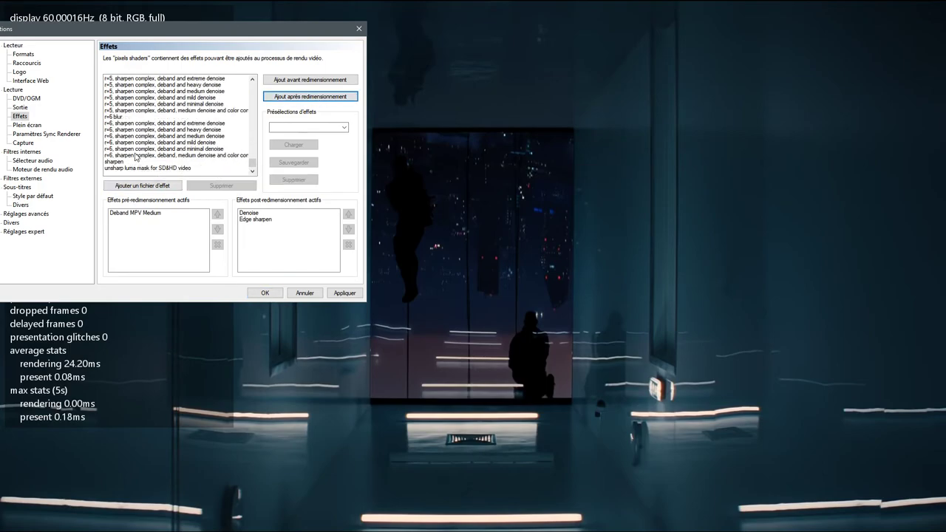
click(137, 150)
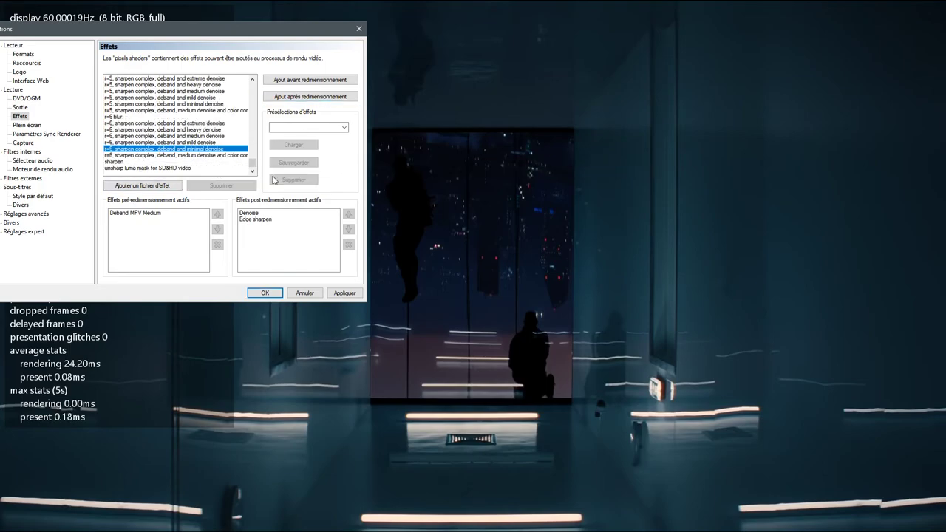
click(311, 97)
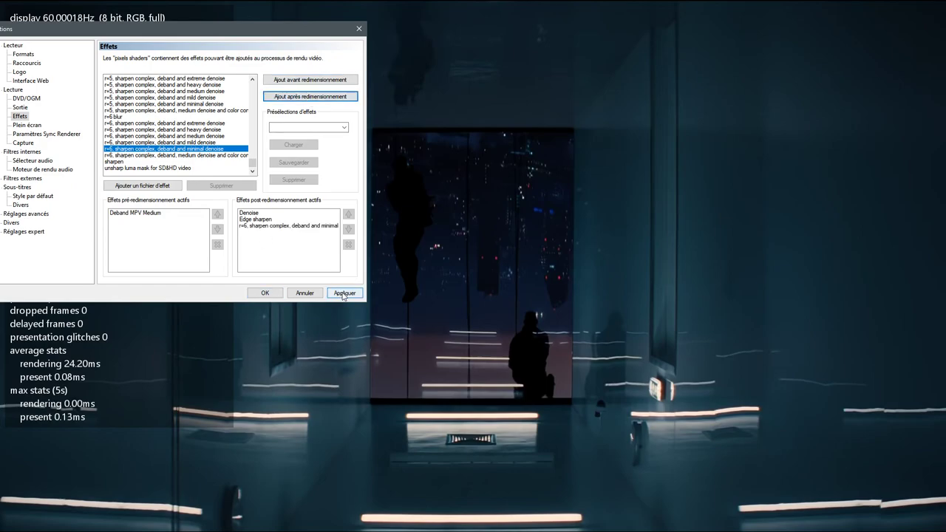
click(346, 295)
click(349, 295)
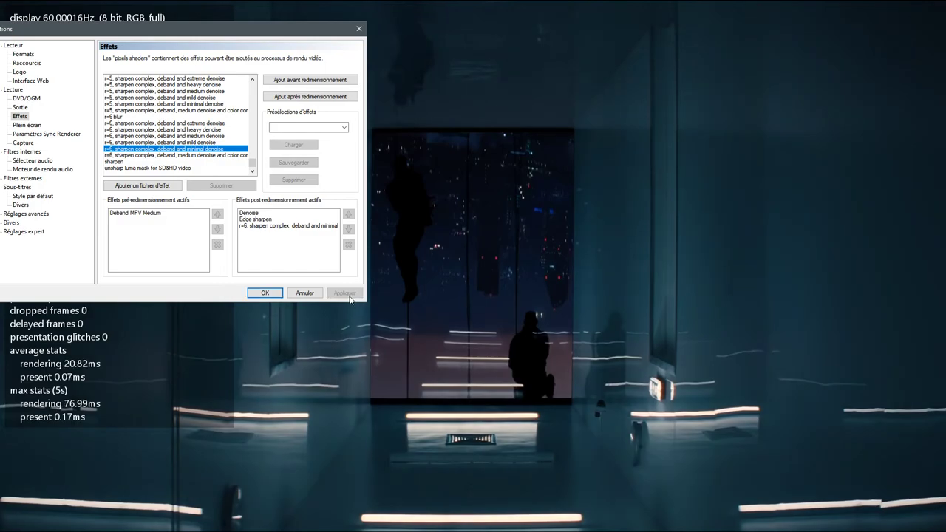
Remove the r=6 sharpen complex, Edge sharpen and Denoise post-resize effects one at a time, applying after each removal.
click(314, 225)
click(348, 244)
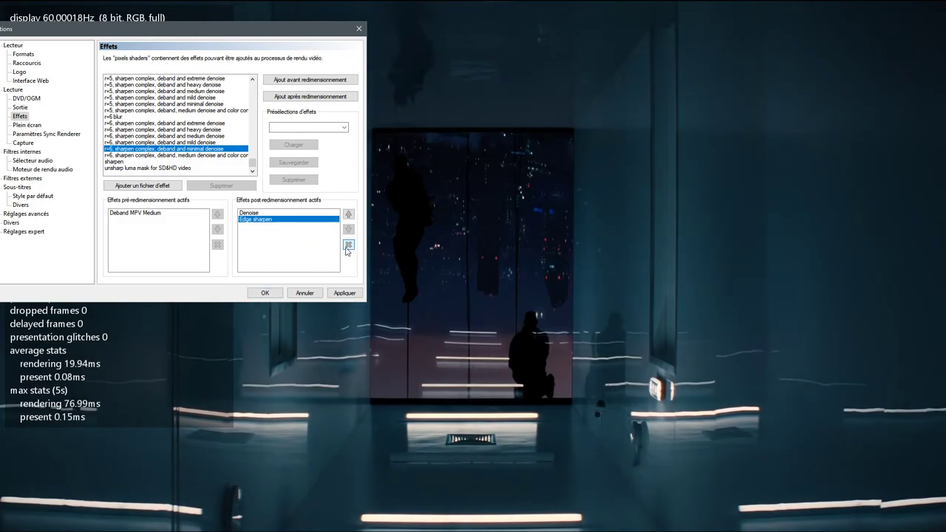
click(346, 293)
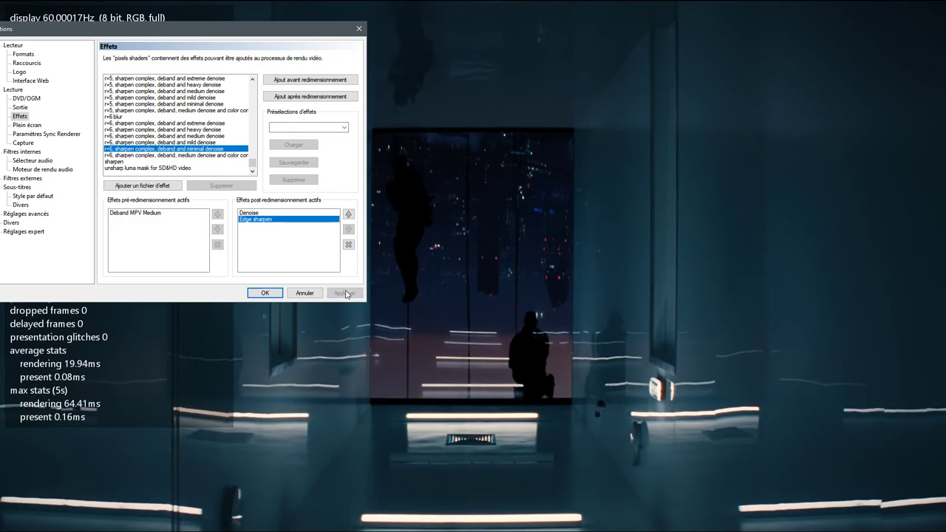
click(296, 220)
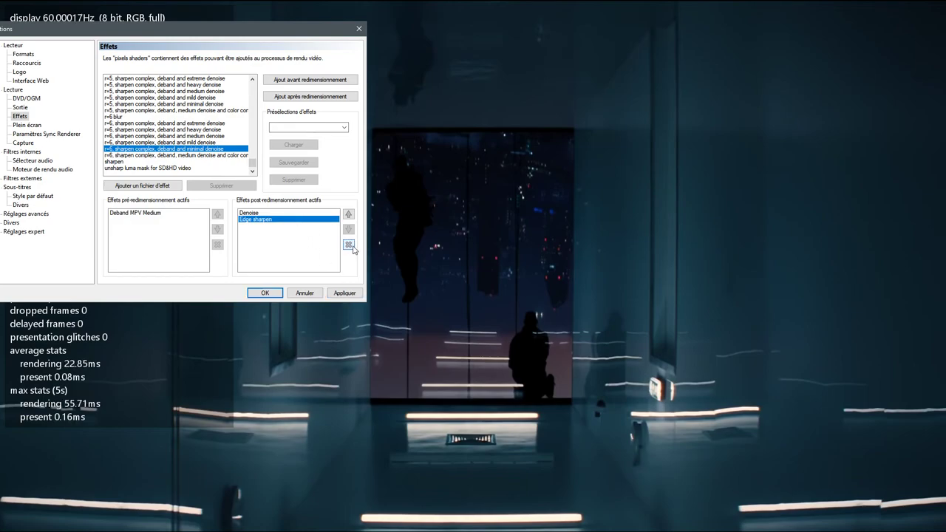
click(348, 245)
click(346, 293)
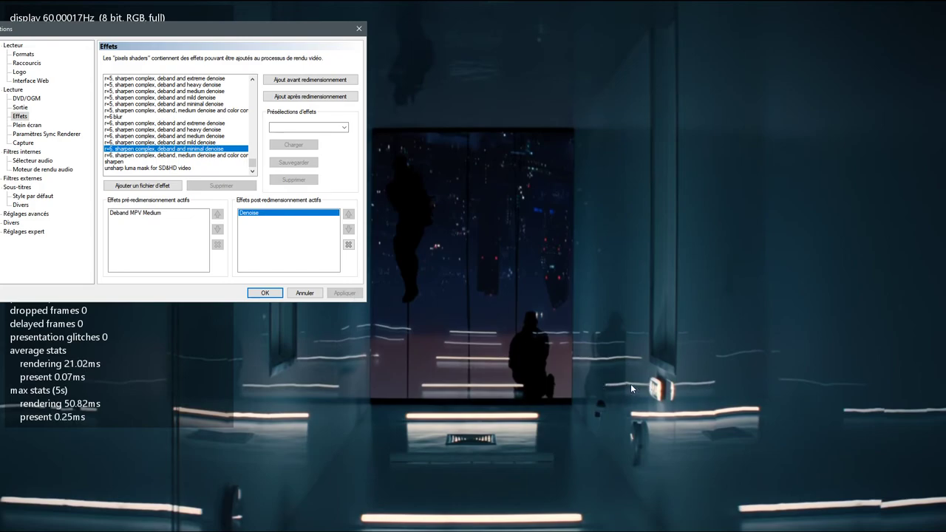
click(270, 215)
click(348, 245)
click(346, 293)
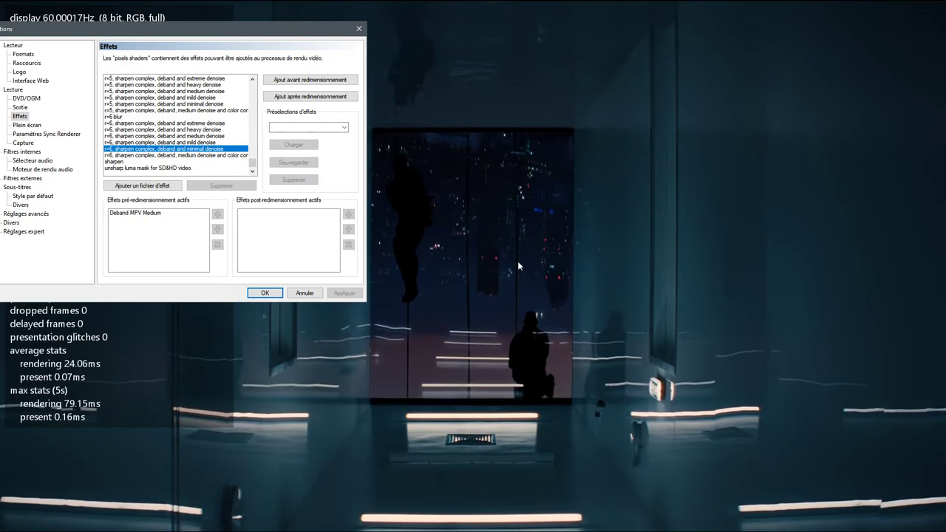
Start adding a shader file and browse to the Satsuki Decoder Pack\MPC\Shaders folder in Programmes (x86) on the C: drive.
click(144, 214)
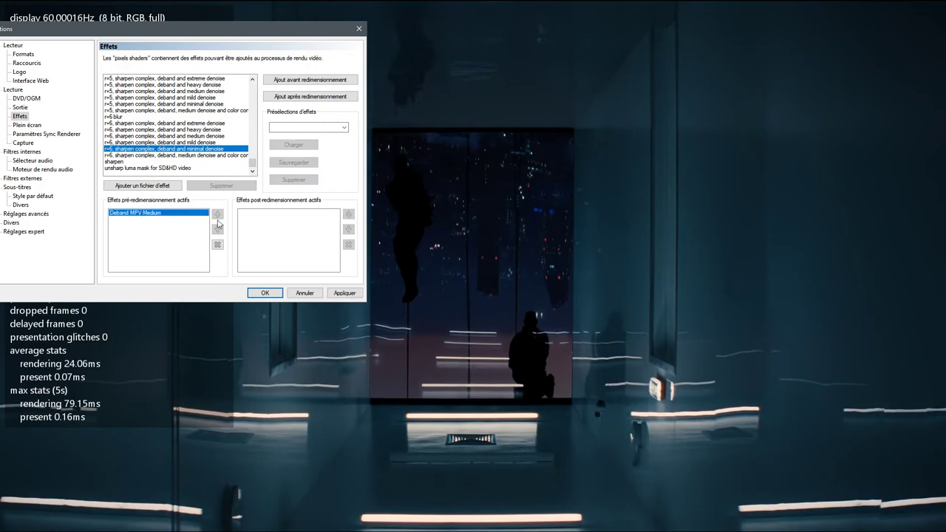
click(142, 187)
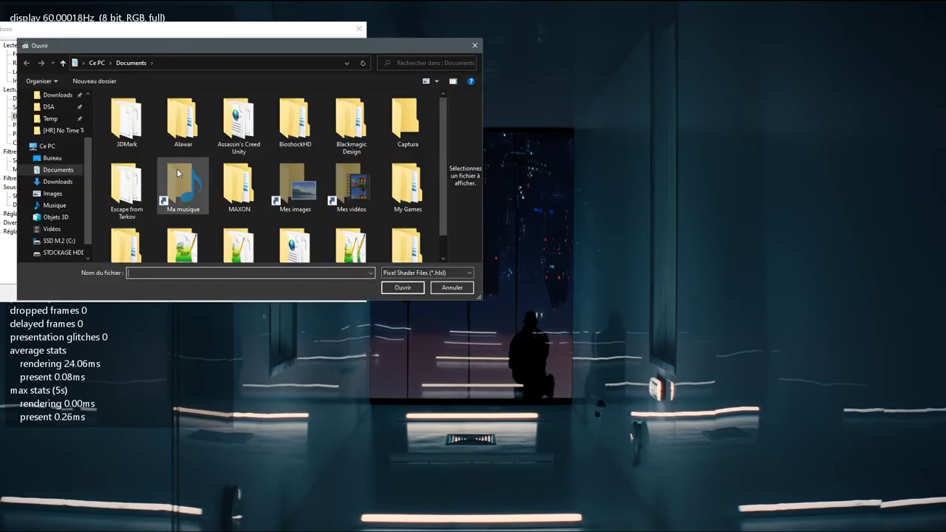
click(96, 62)
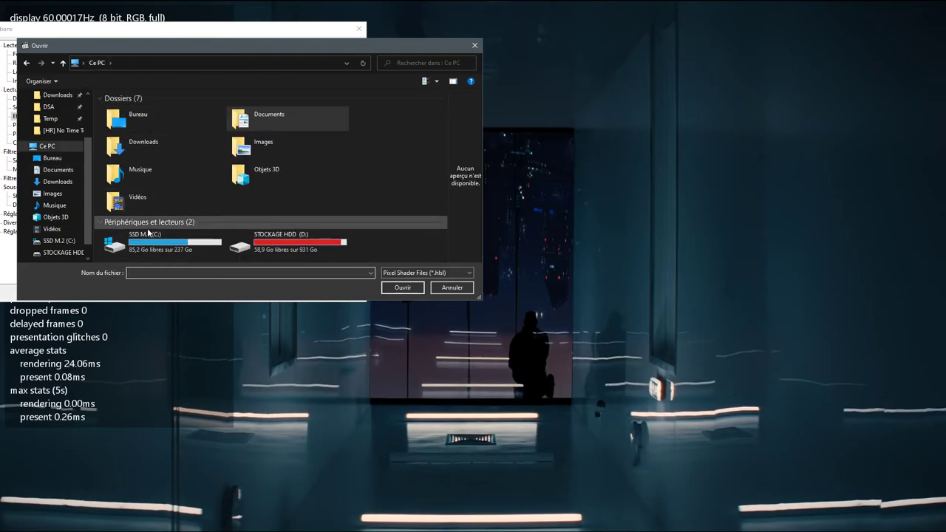
double_click(148, 234)
click(150, 212)
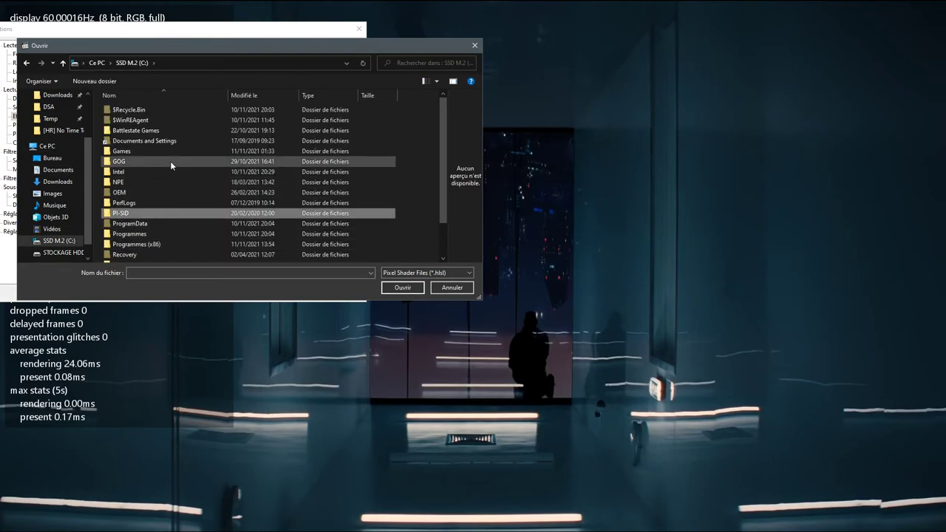
click(153, 244)
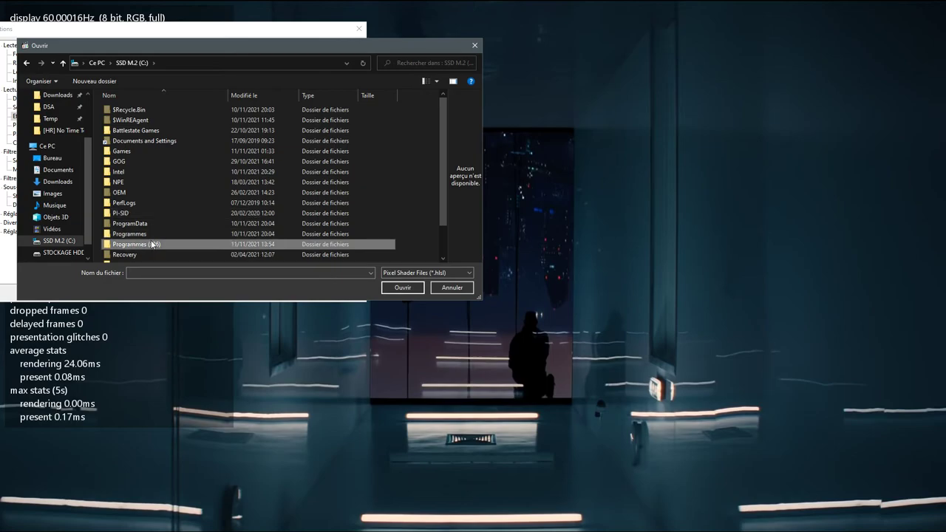
double_click(150, 244)
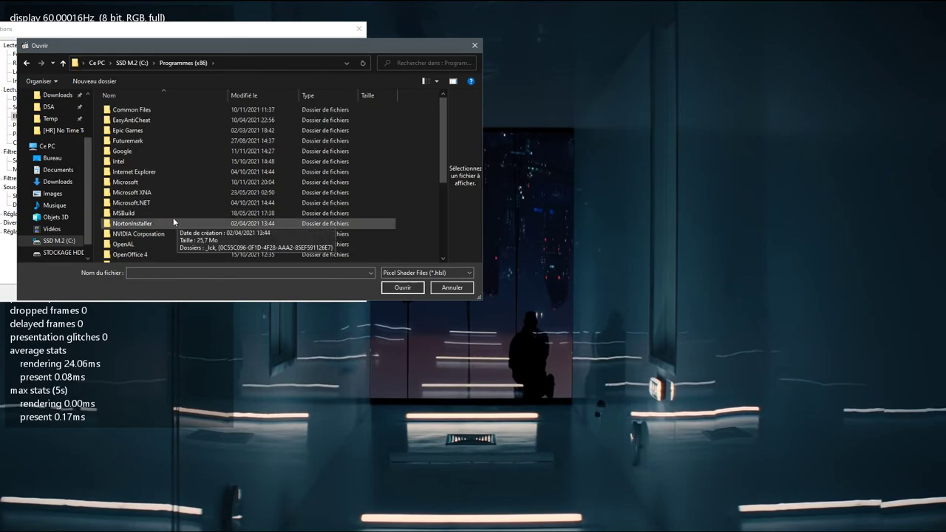
scroll(152, 192, down, 4)
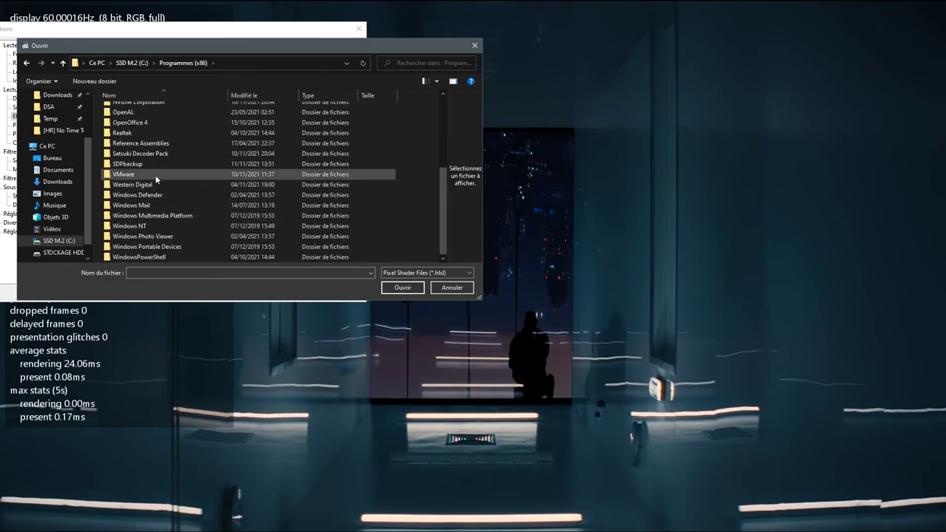
double_click(164, 154)
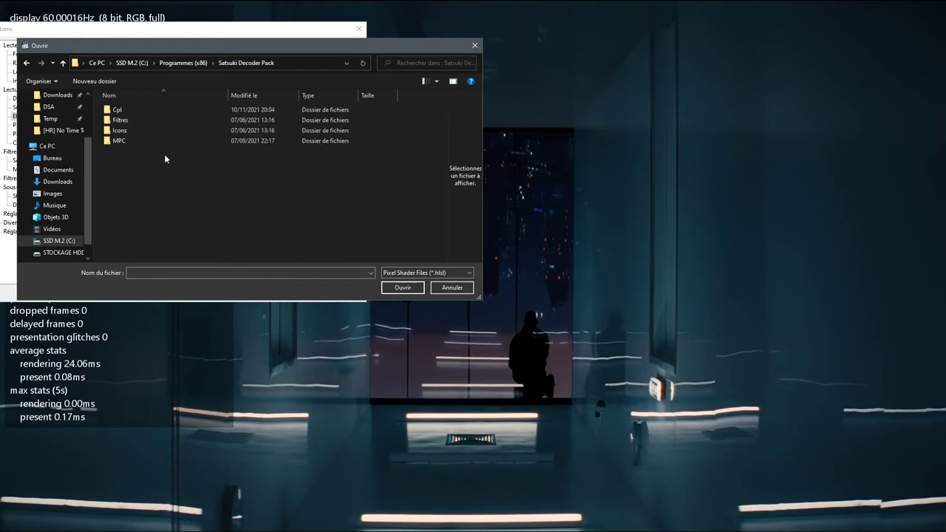
double_click(125, 139)
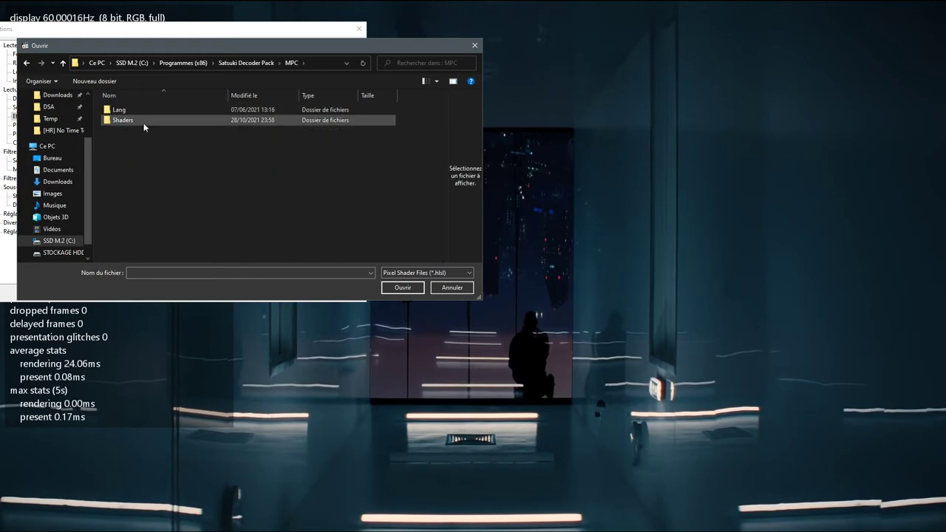
double_click(143, 122)
scroll(195, 233, down, 7)
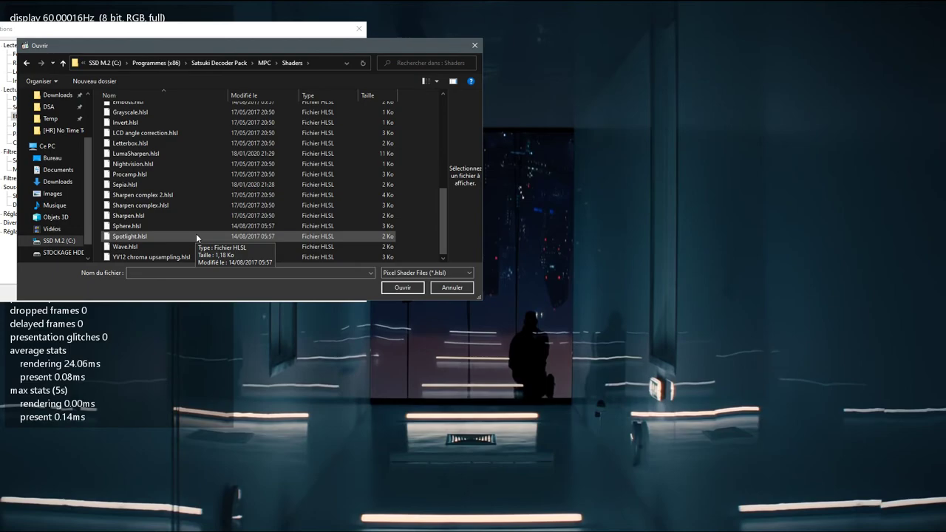
Move the file dialog clear of the options and load Deband MPV Xtreme.hlsl as the shader file.
drag(307, 45, 669, 90)
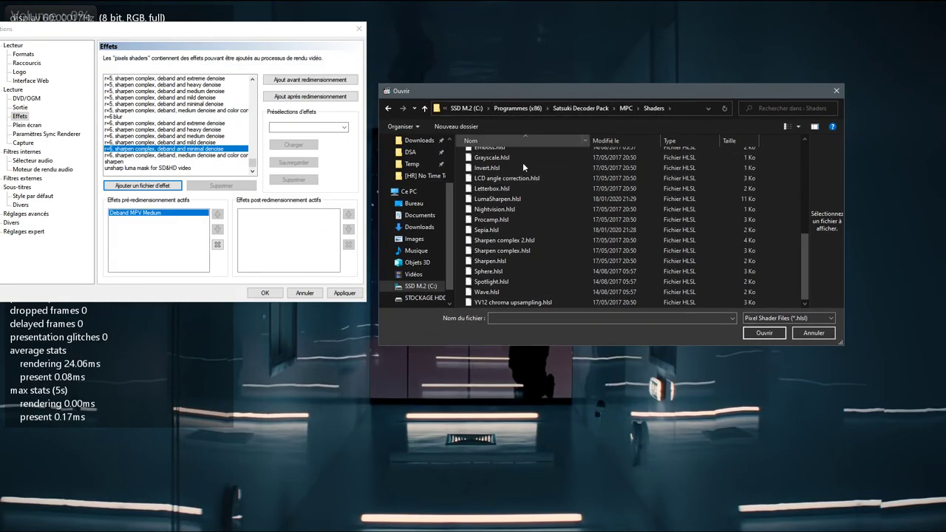
click(490, 210)
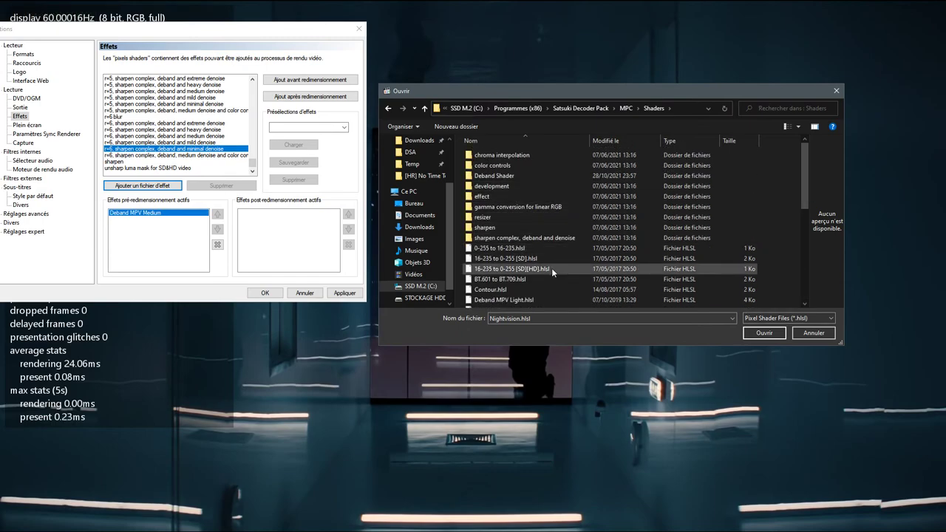
scroll(552, 270, up, 2)
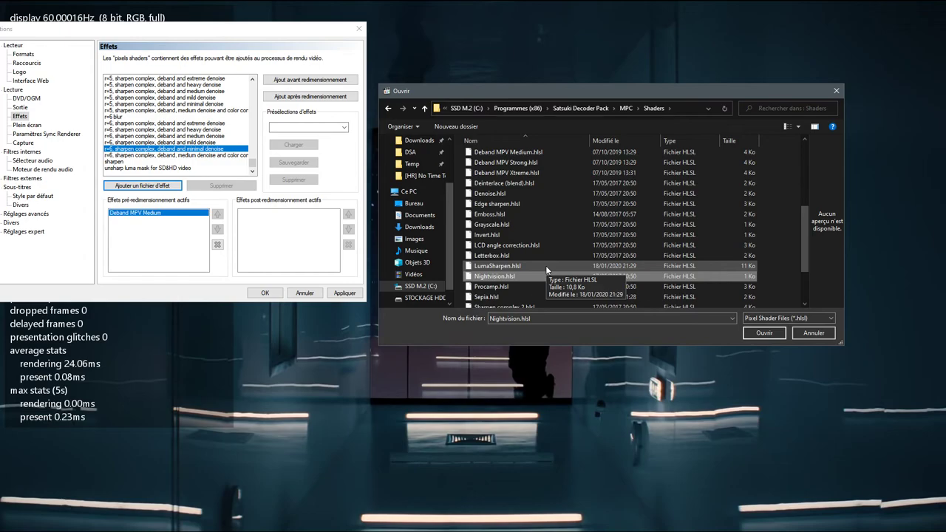
click(532, 174)
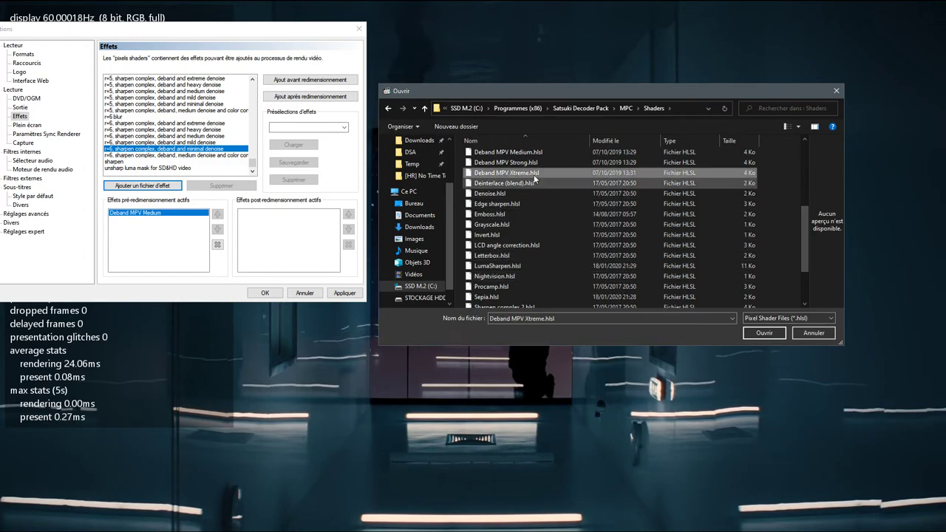
click(527, 164)
click(527, 153)
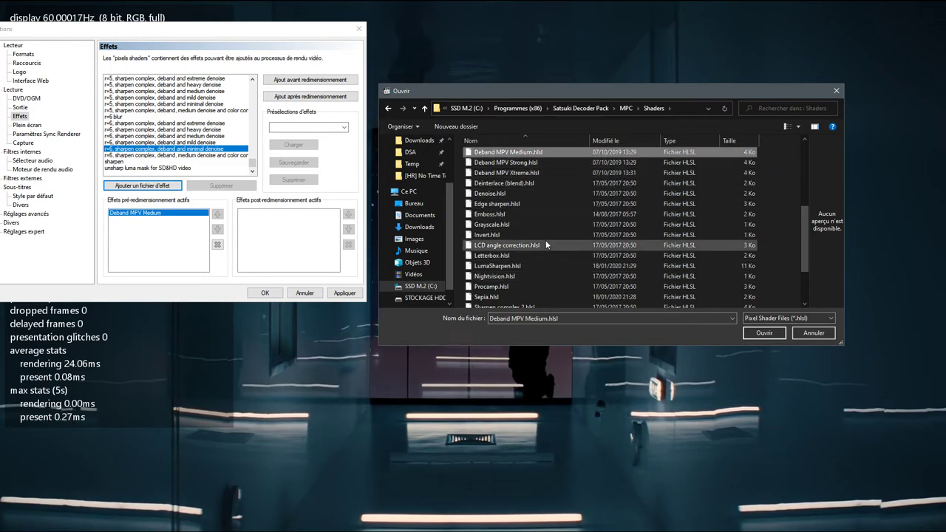
click(530, 173)
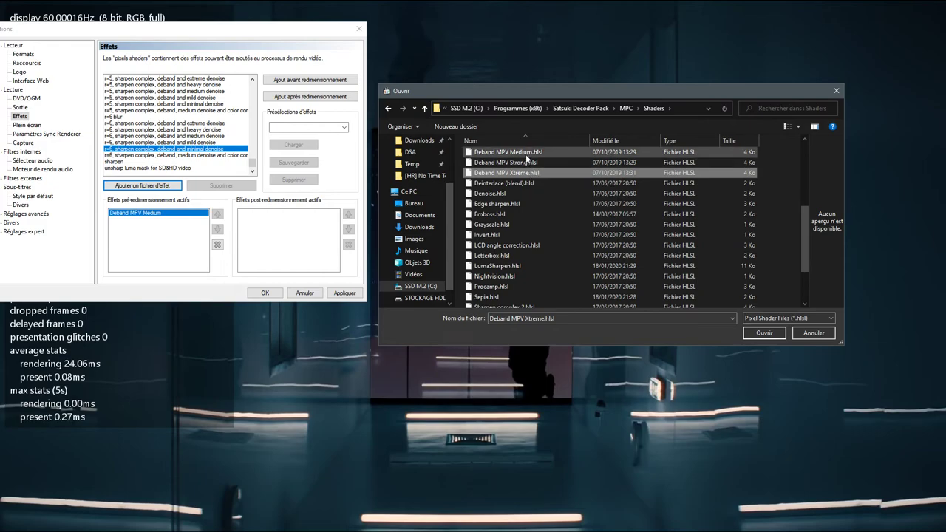
click(526, 153)
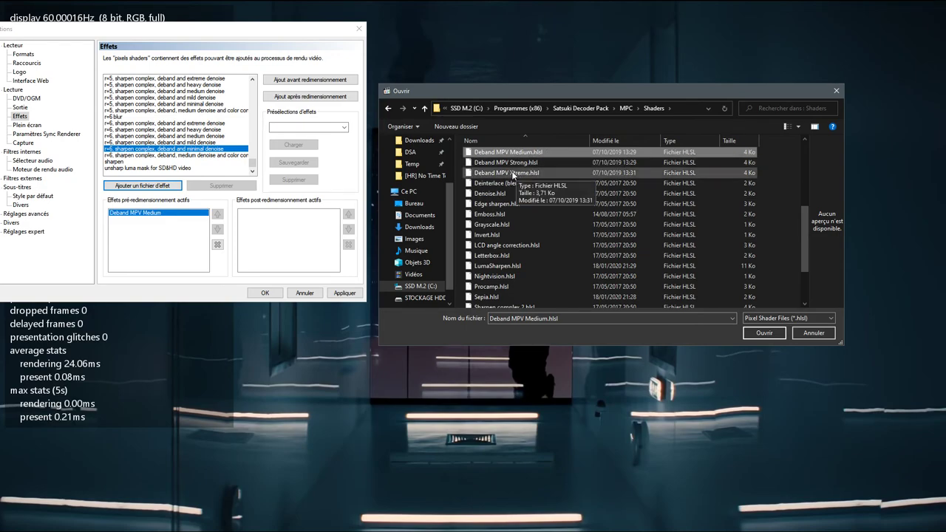
click(517, 173)
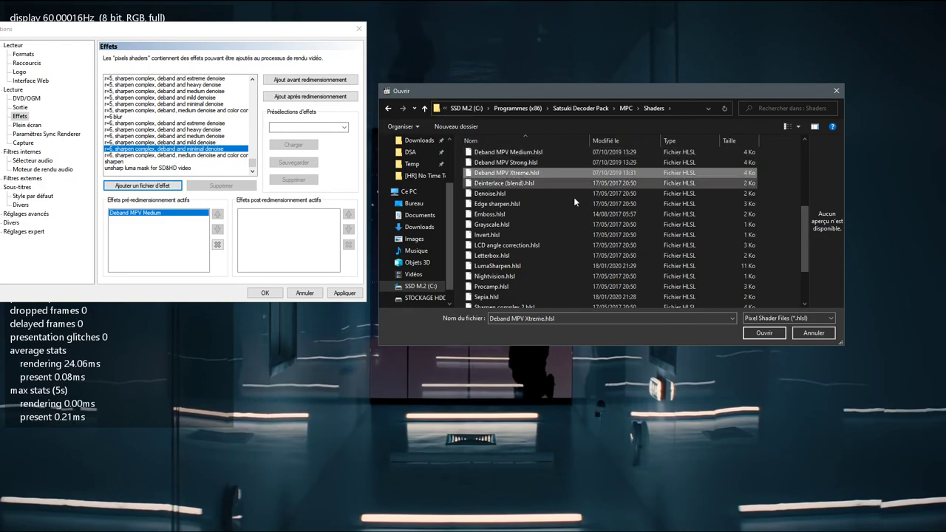
click(763, 333)
Replace Deband MPV Medium with Deband MPV Xtreme in the active pre-resize effects, apply the change and close the options.
scroll(128, 160, up, 15)
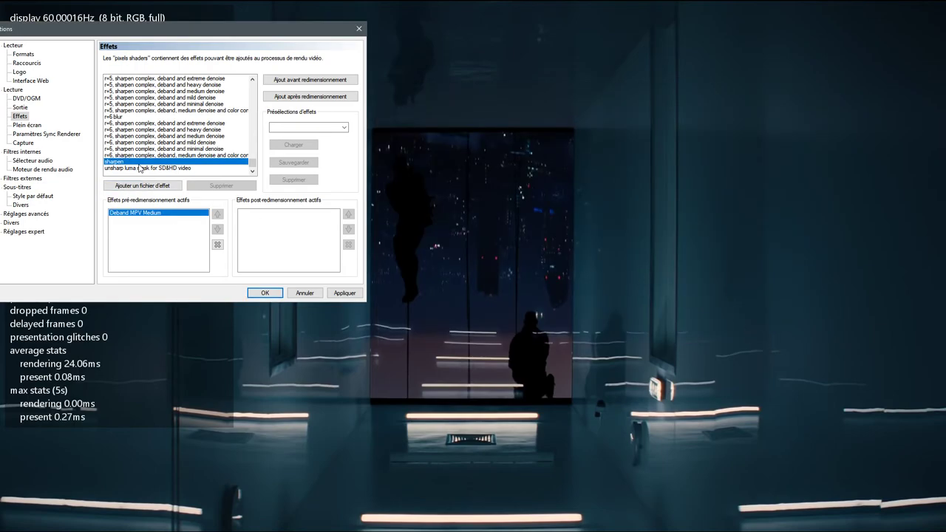
click(133, 117)
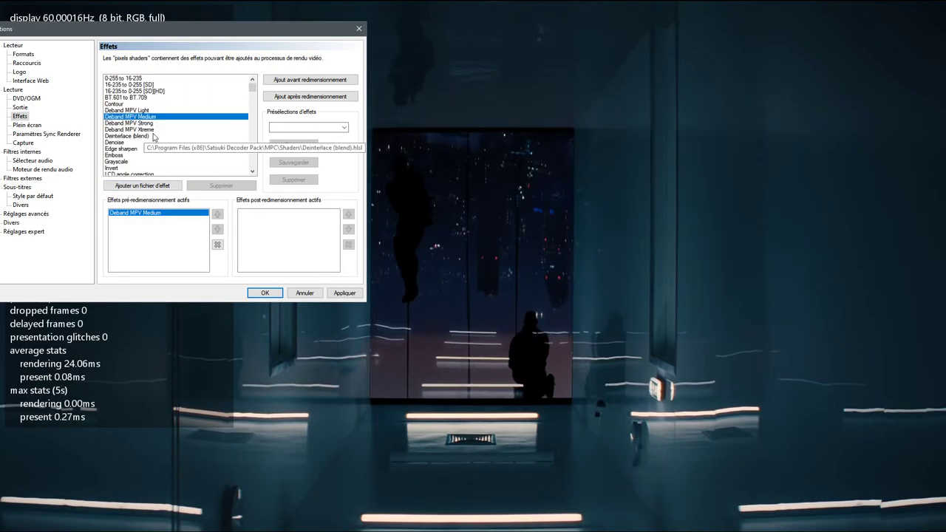
click(138, 129)
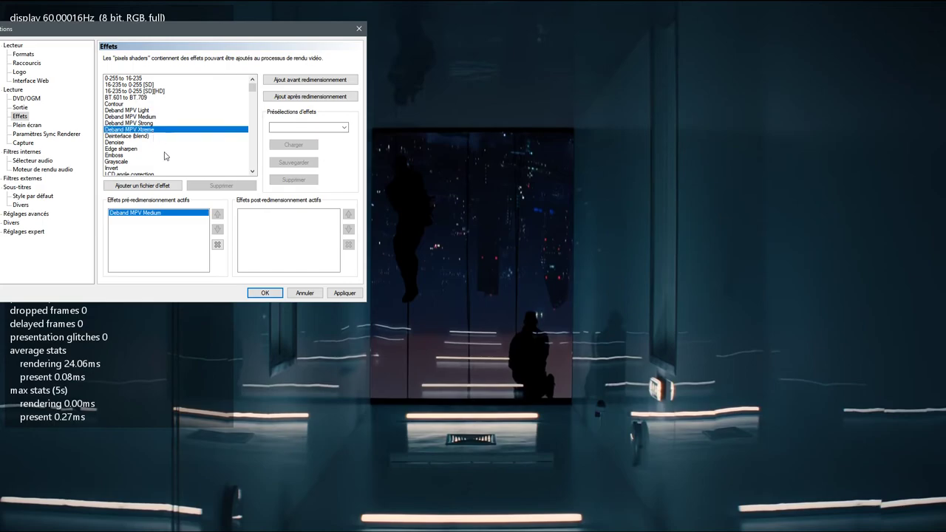
click(330, 80)
click(218, 245)
click(343, 293)
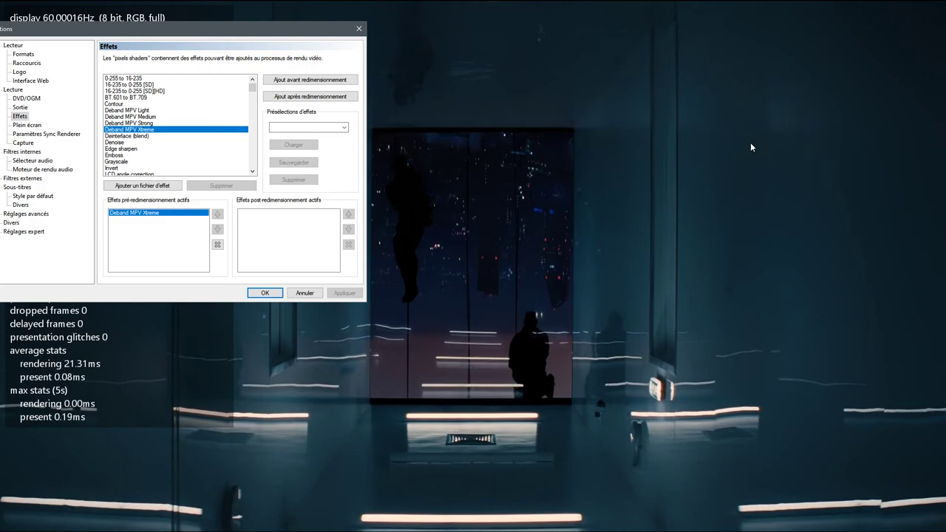
click(264, 293)
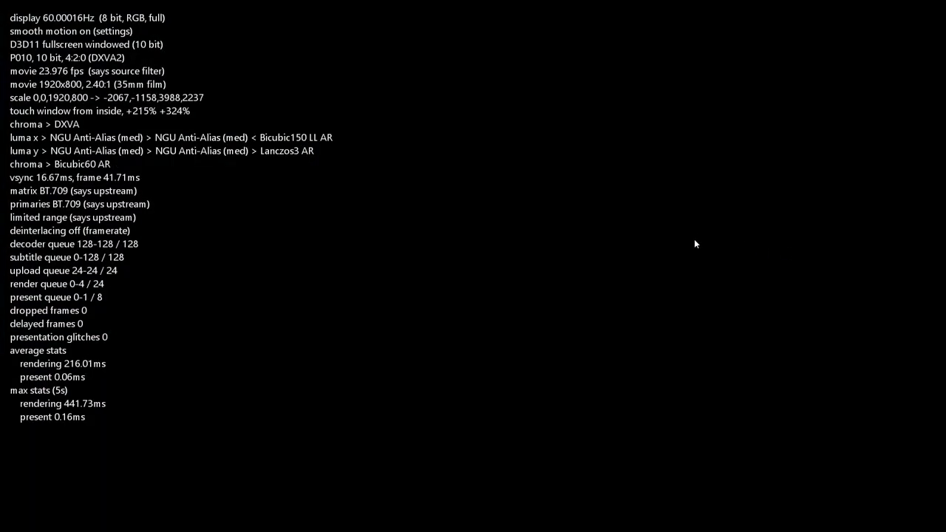
Reopen the player's options on the pixel shader effects page from the full-screen video.
key(ctrl+j)
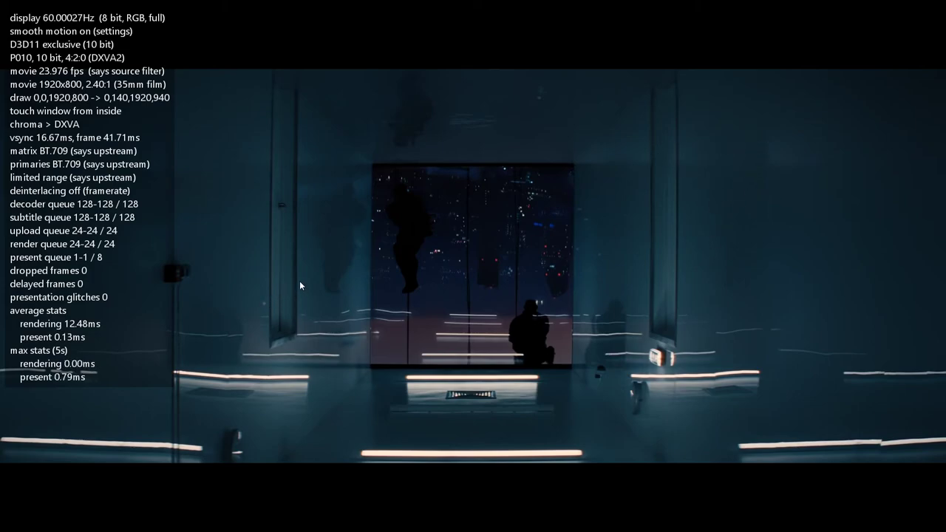
right_click(279, 206)
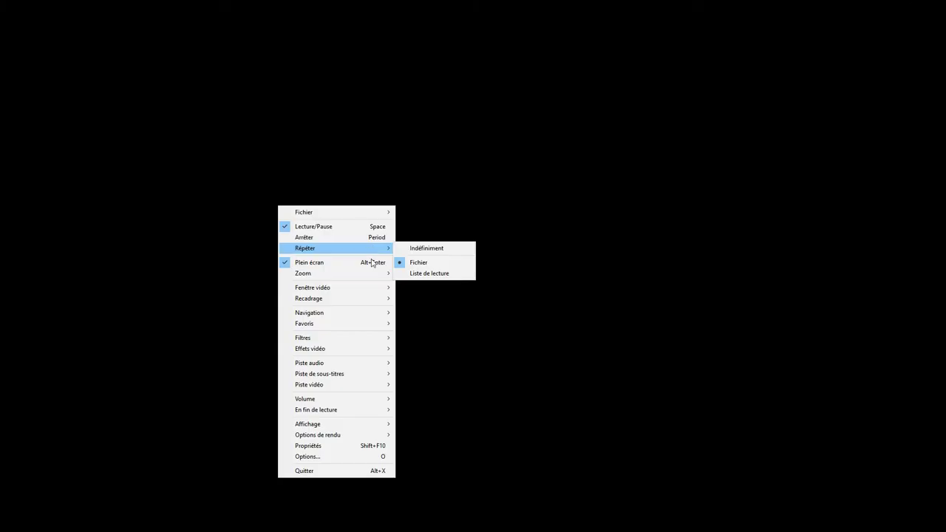
right_click(372, 259)
click(402, 511)
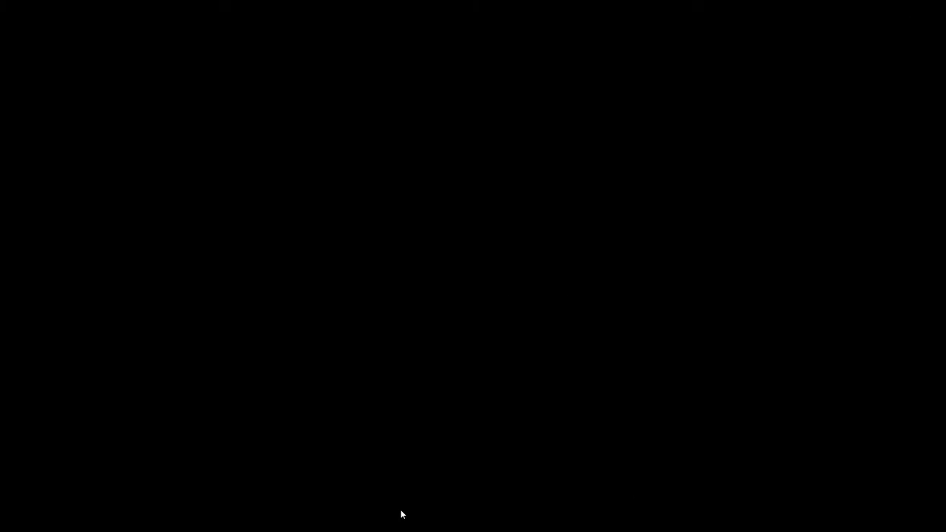
click(437, 318)
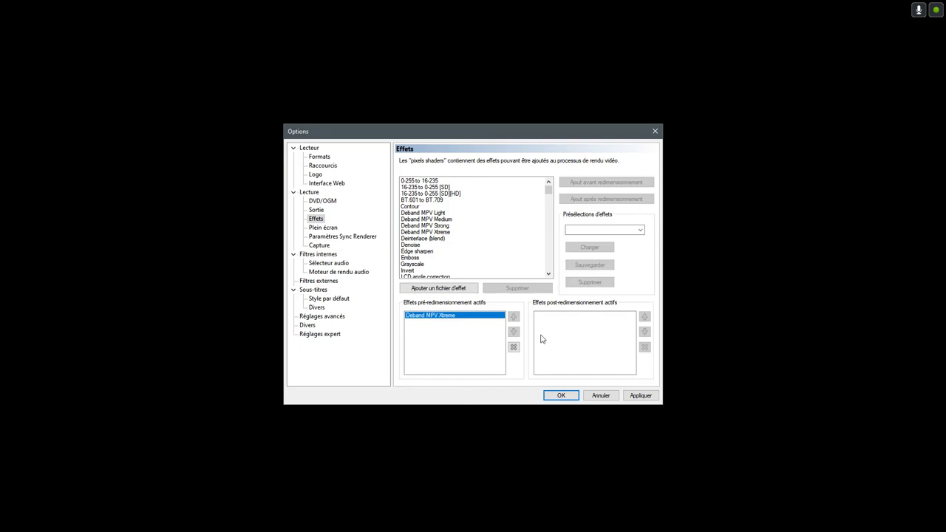
Remove Deband MPV Xtreme from the pre-resize effects and apply, add Deband MPV Strong before resizing, and apply again.
click(514, 346)
click(434, 239)
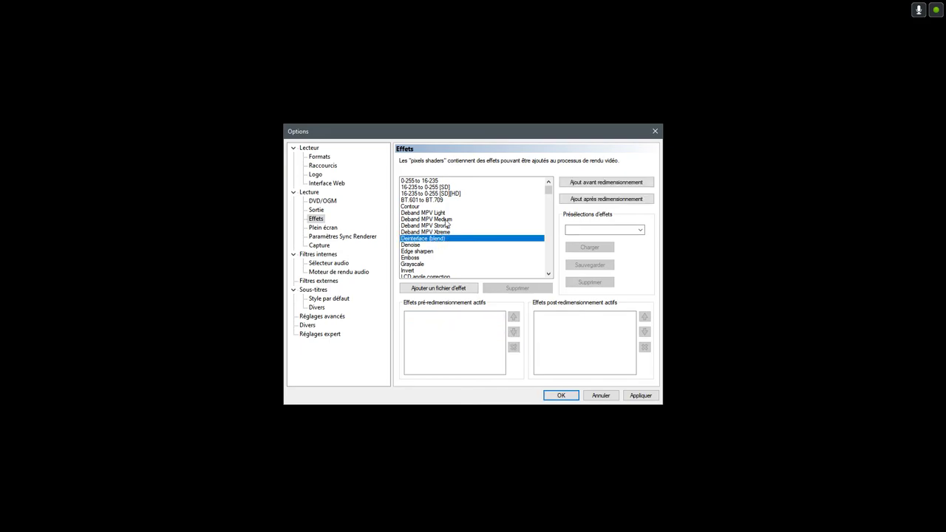
click(447, 220)
click(449, 226)
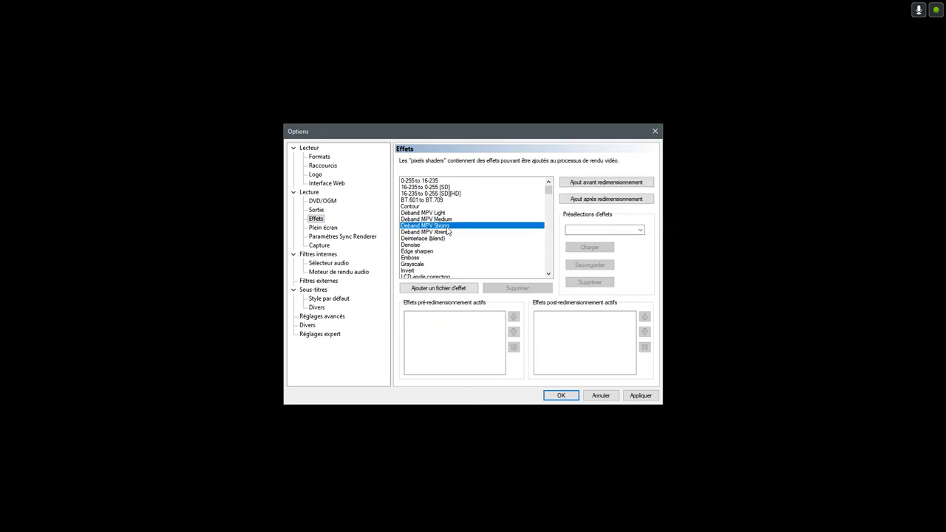
click(641, 397)
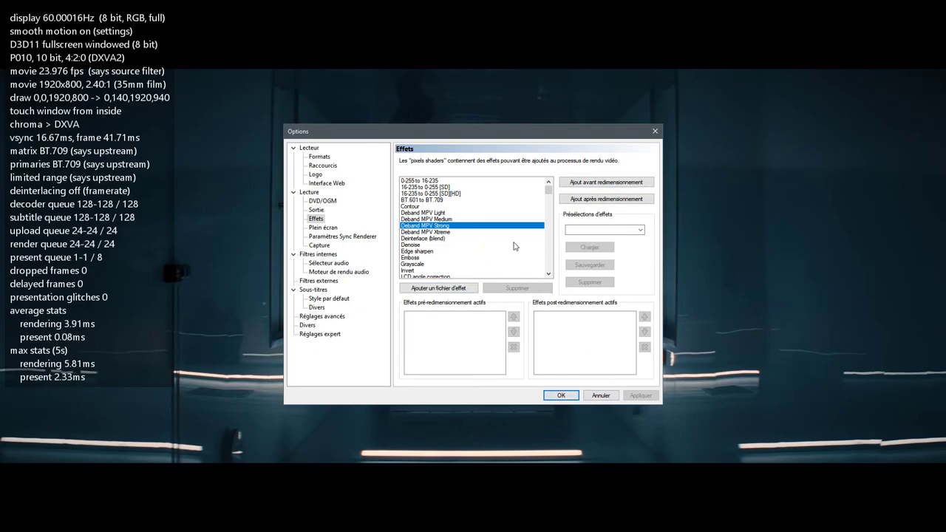
click(591, 183)
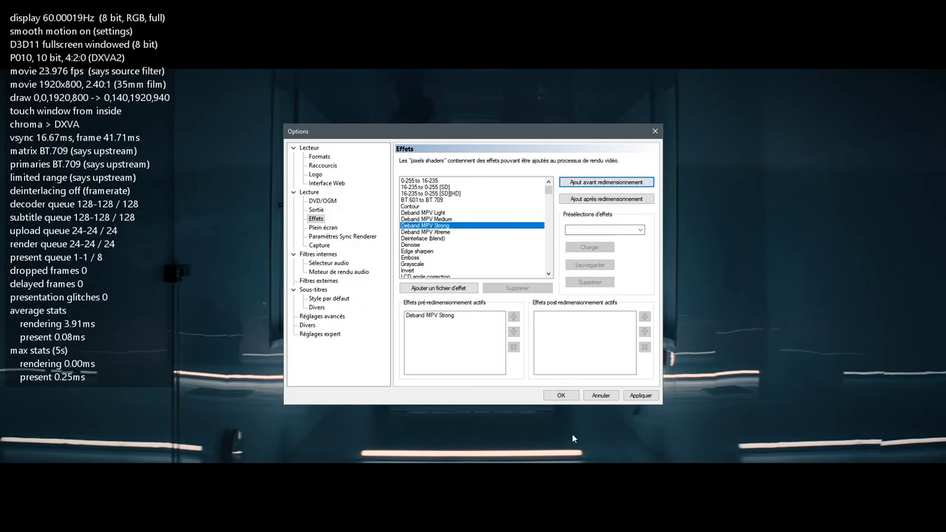
click(635, 404)
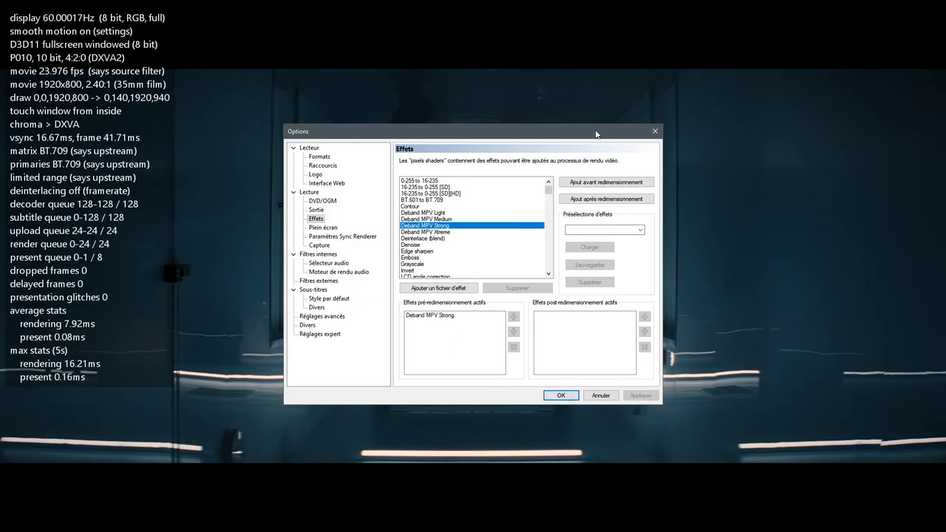
Move the options dialog around the picture to examine the debanded areas of the video behind it.
drag(543, 135, 336, 128)
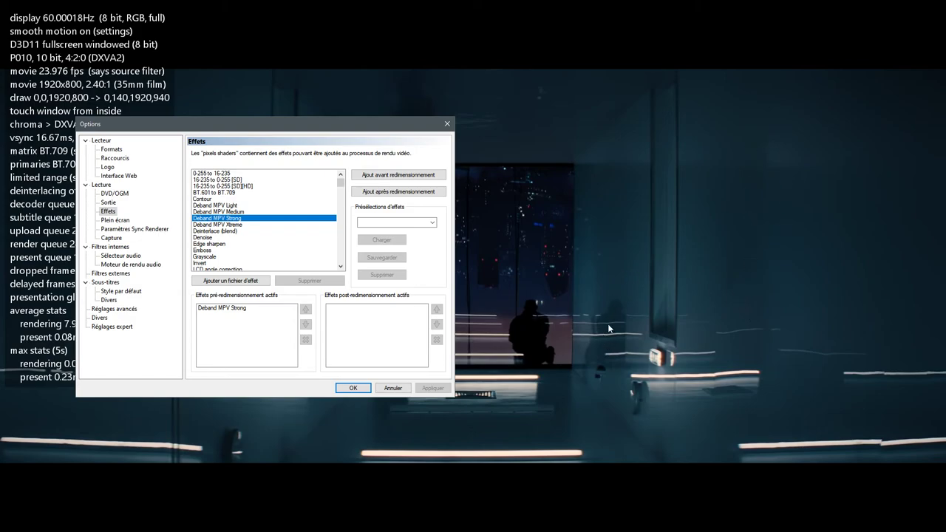
drag(222, 123, 254, 379)
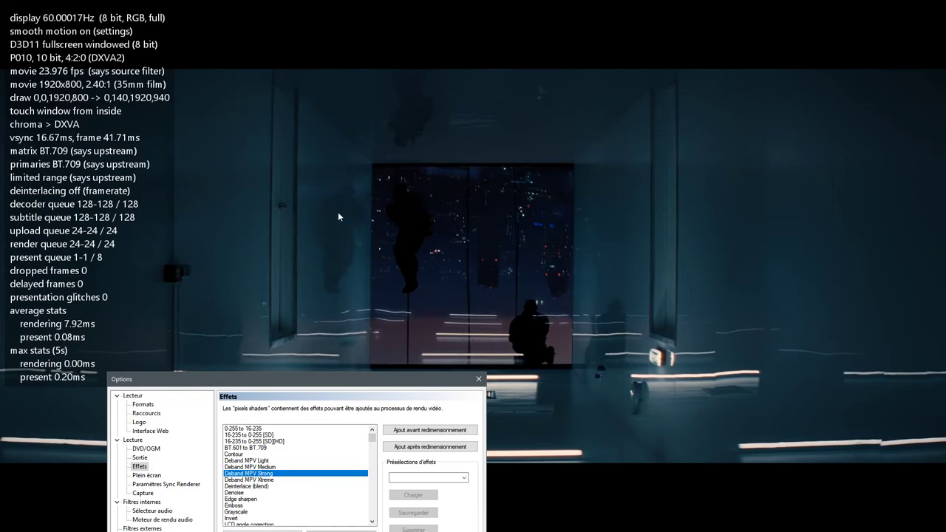
drag(330, 374, 270, 219)
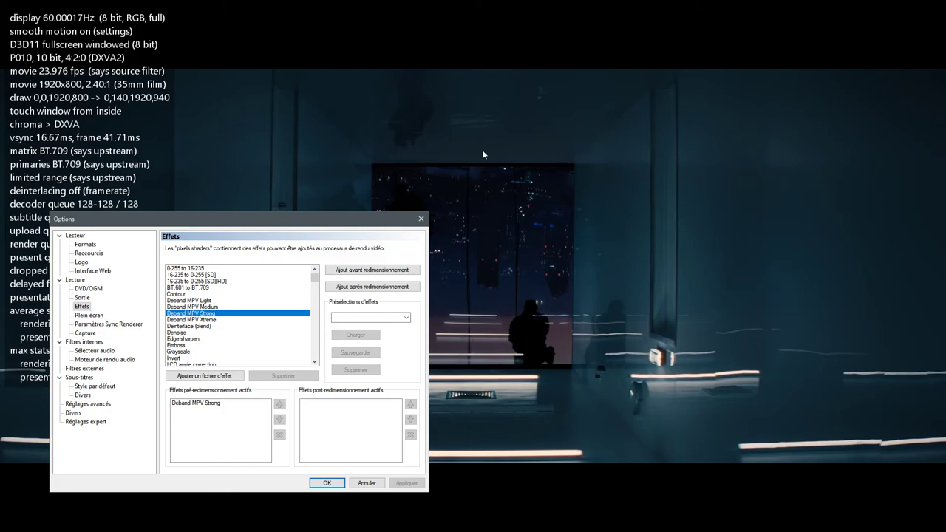
Remove Deband MPV Strong from the active pre-resize effects and apply the change.
click(213, 403)
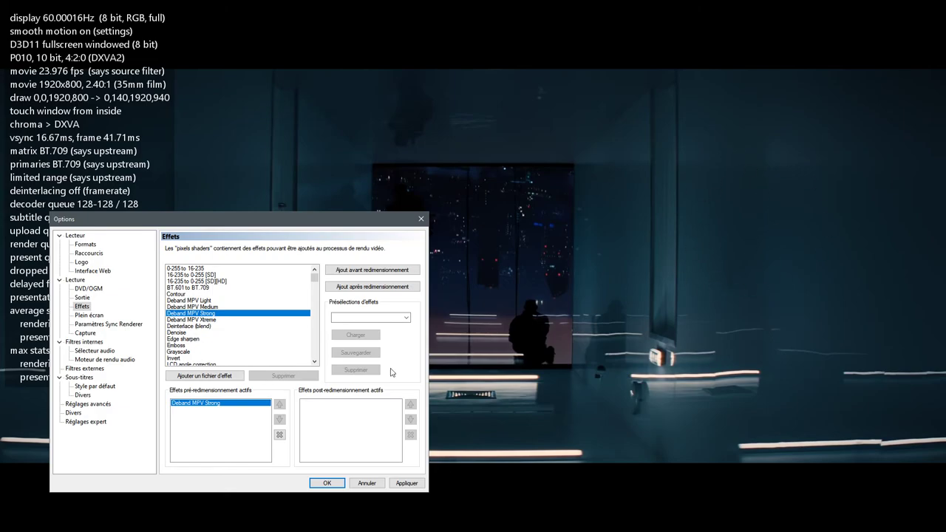
click(280, 434)
click(191, 306)
click(411, 484)
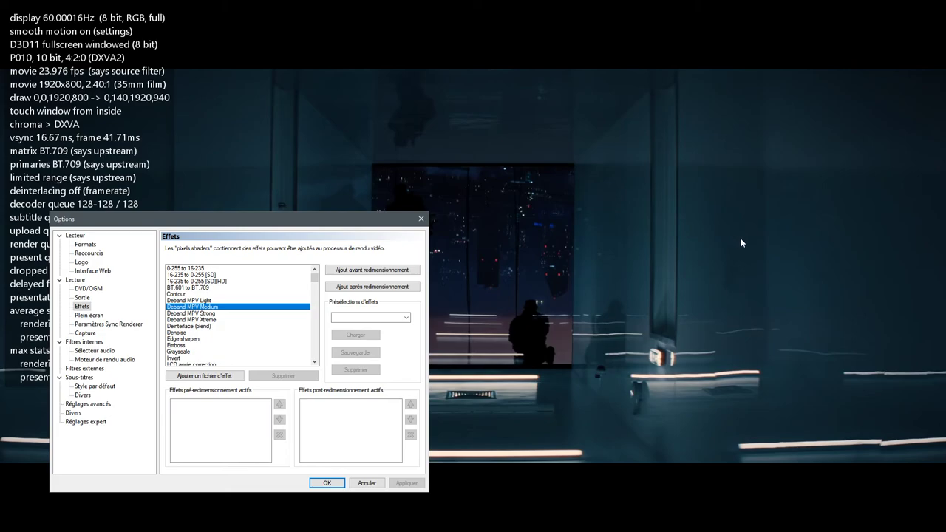
Add Deband MPV Strong as a post-resize effect and apply it, then remove it from the post-resize effects.
click(206, 313)
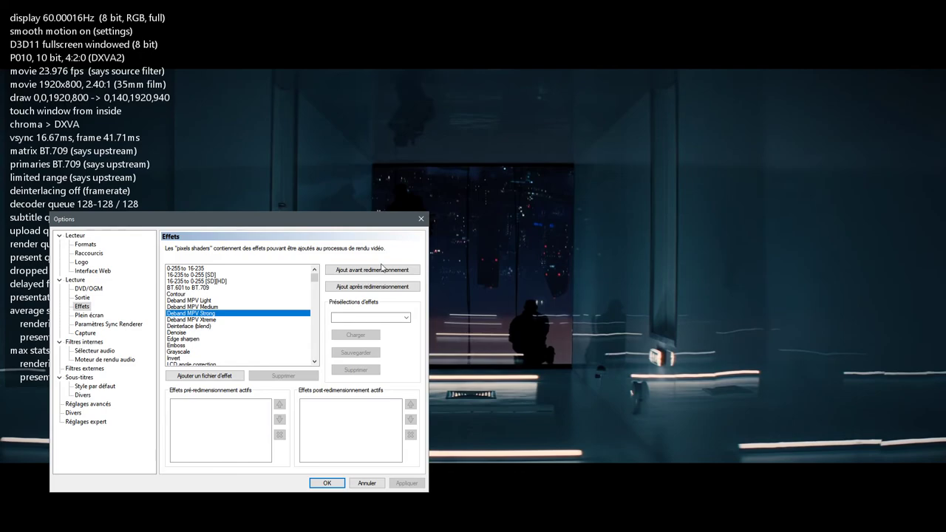
click(381, 288)
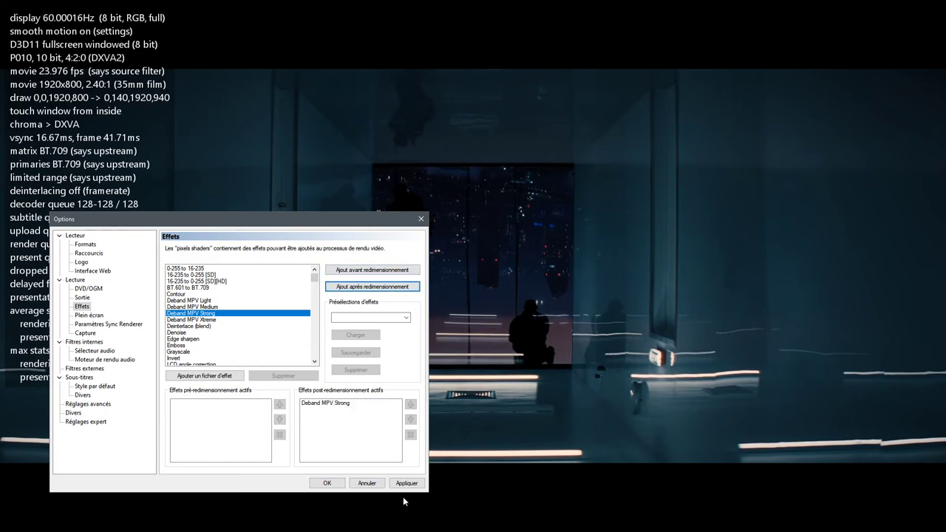
click(407, 483)
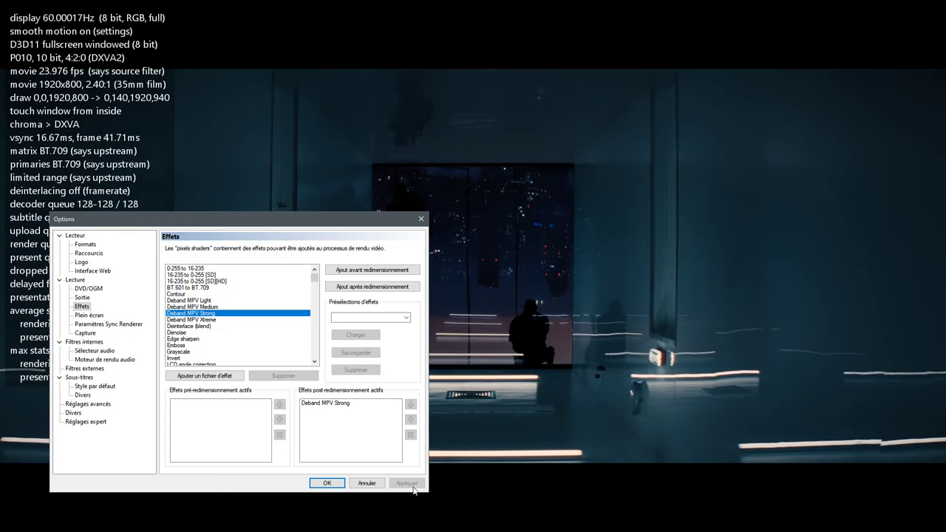
click(343, 404)
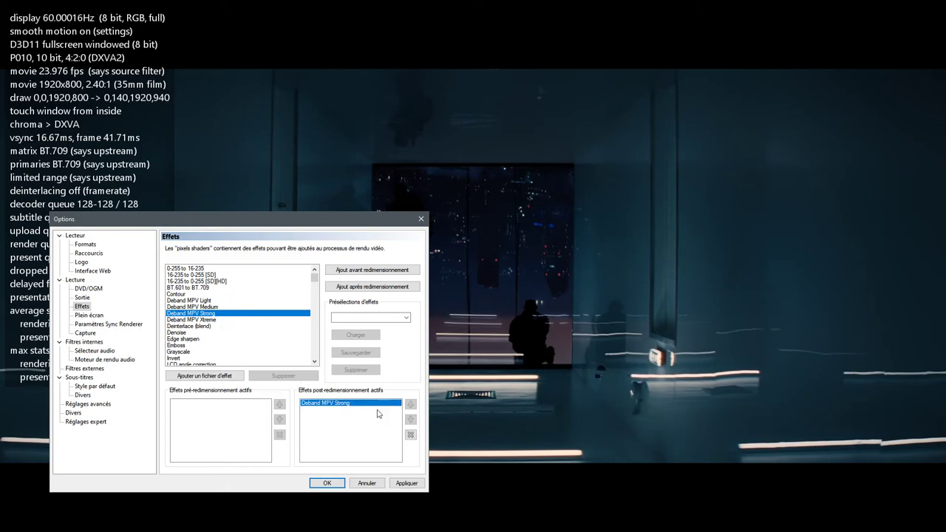
click(410, 435)
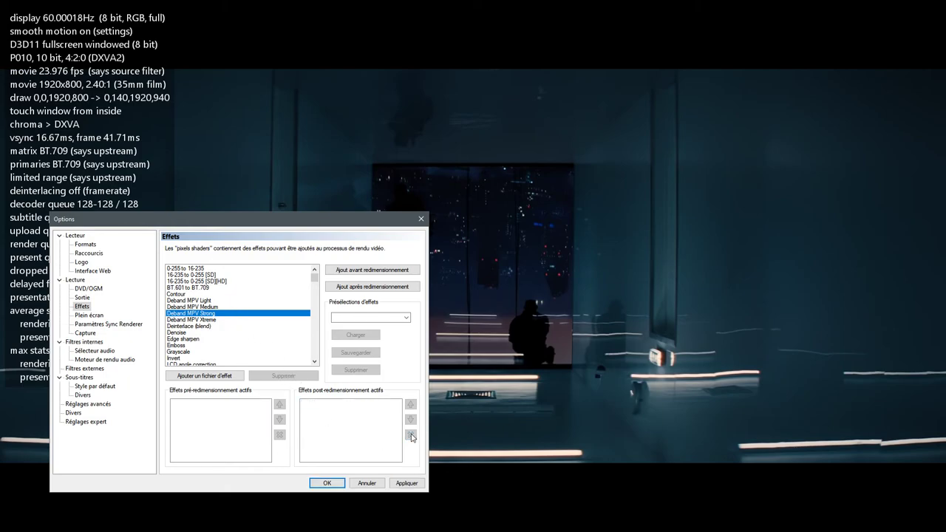
Add Deband MPV Medium to the pre-resize effects and apply the change.
click(216, 307)
click(392, 271)
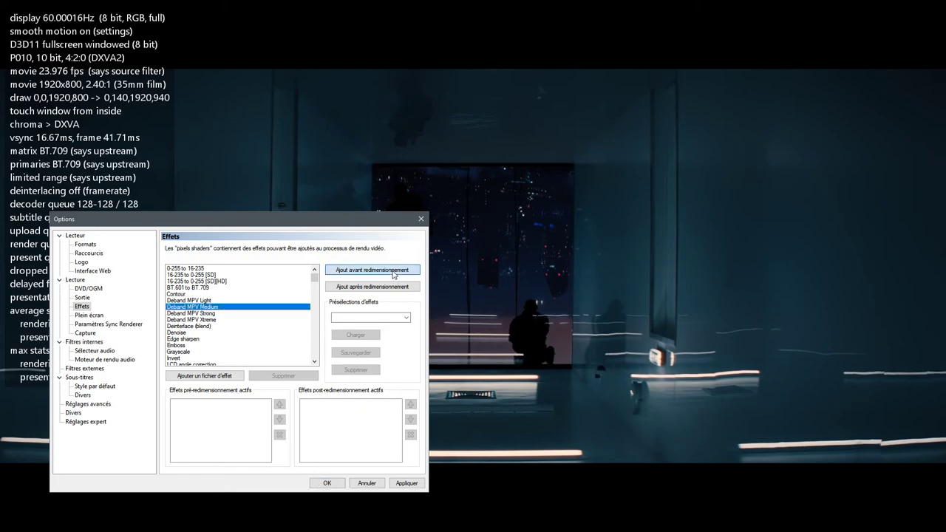
click(406, 483)
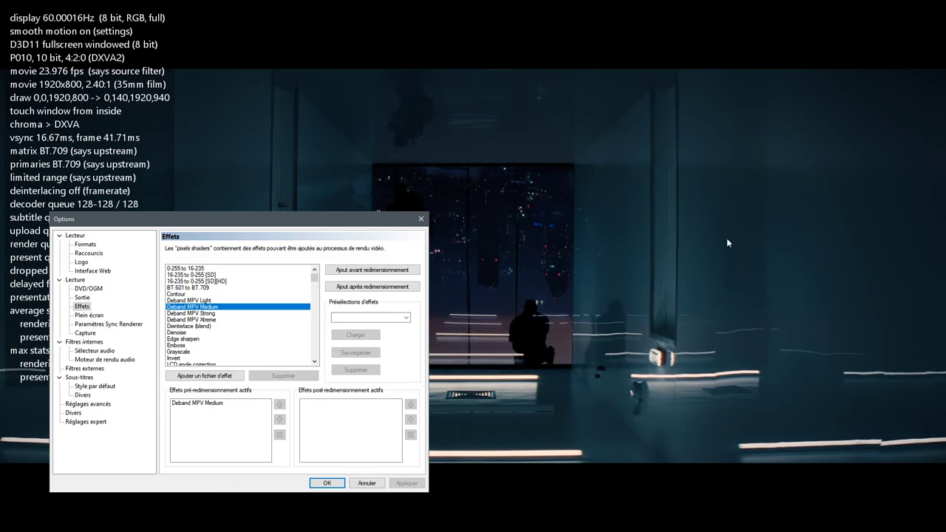
Try Edge sharpen as a pre-resize effect with Deband MPV Medium, then remove it and apply again.
click(221, 340)
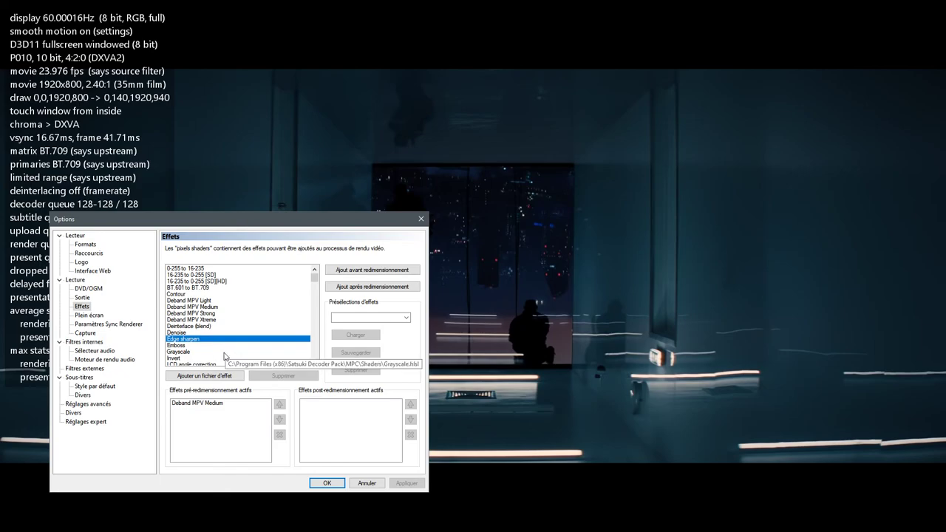
click(391, 272)
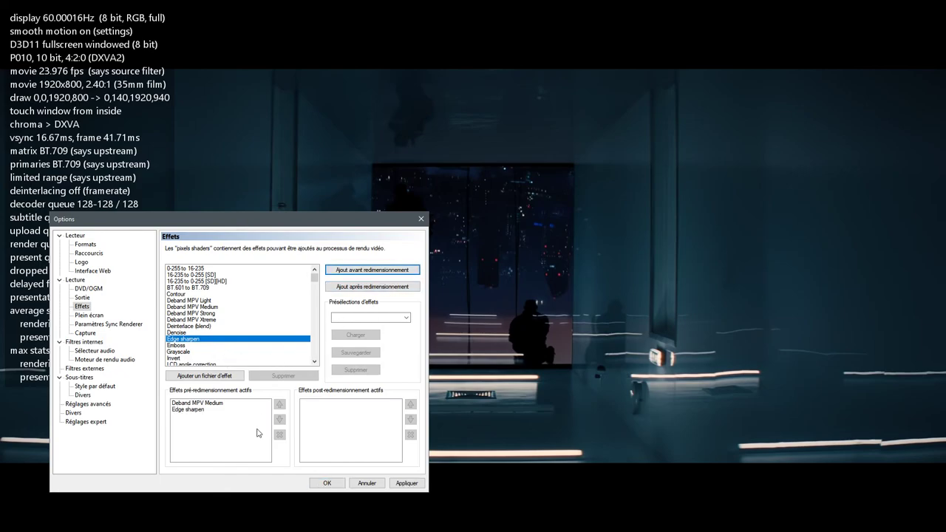
click(407, 483)
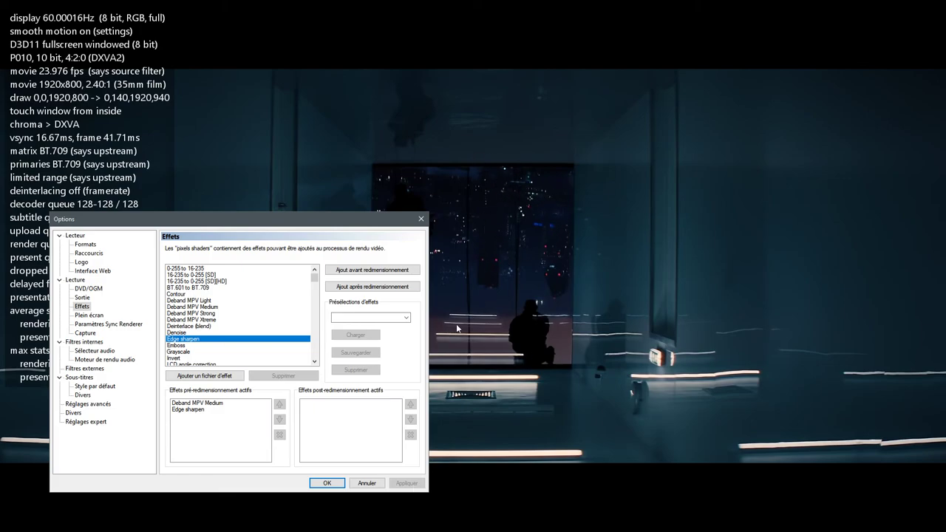
click(198, 410)
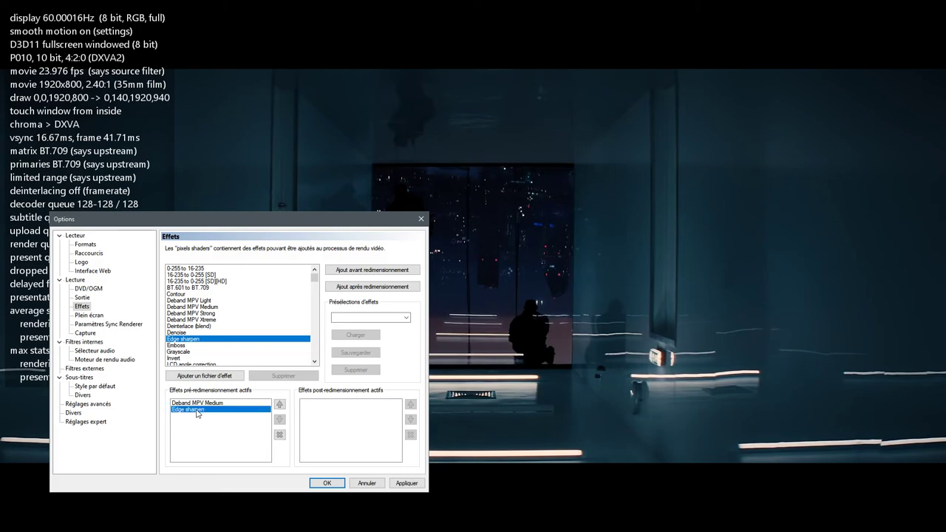
click(280, 434)
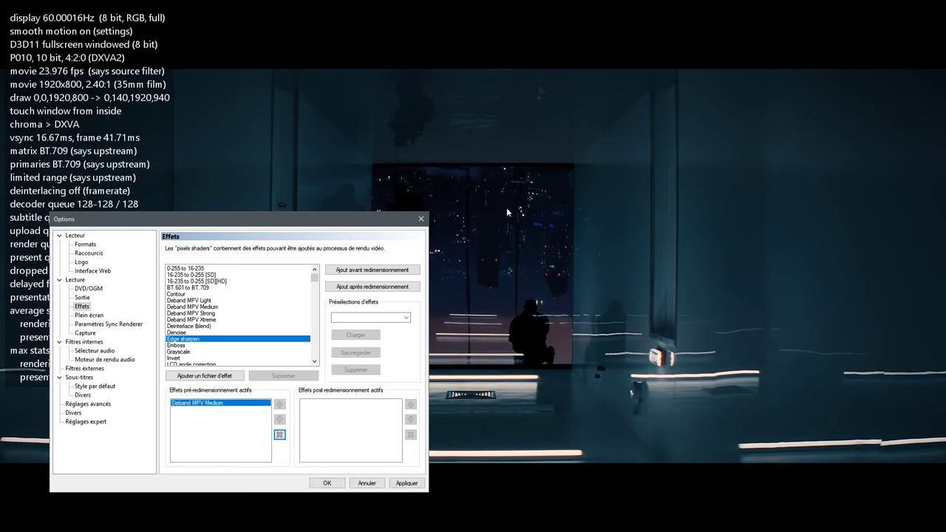
click(408, 485)
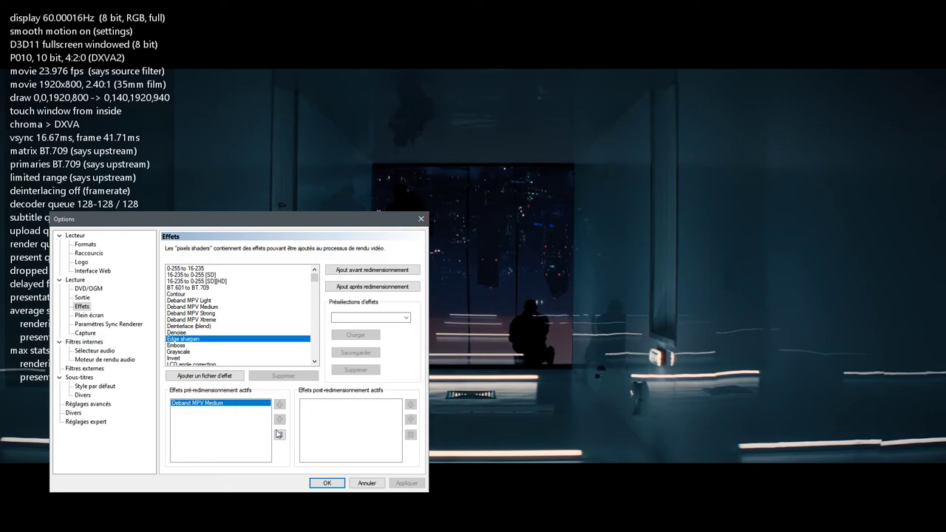
Add Edge sharpen back to the pre-resize effects below Deband MPV Medium and apply.
click(372, 270)
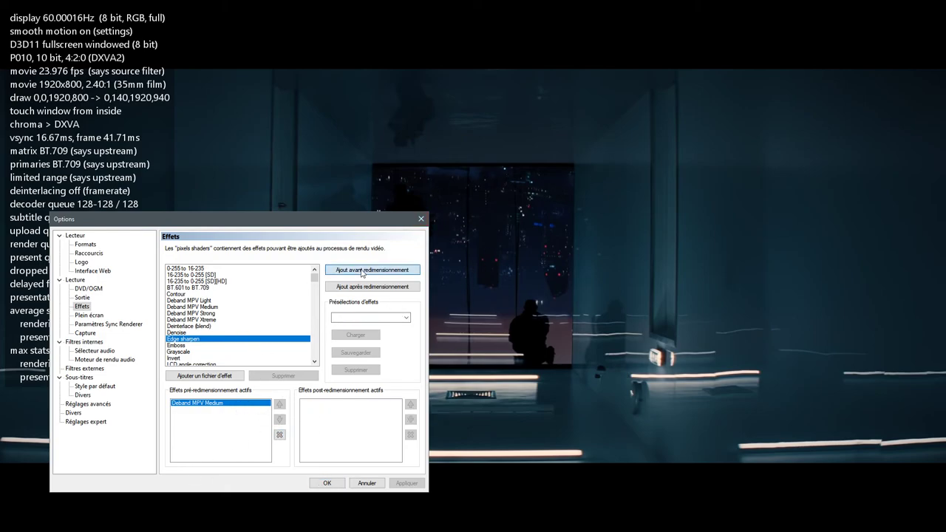
click(407, 483)
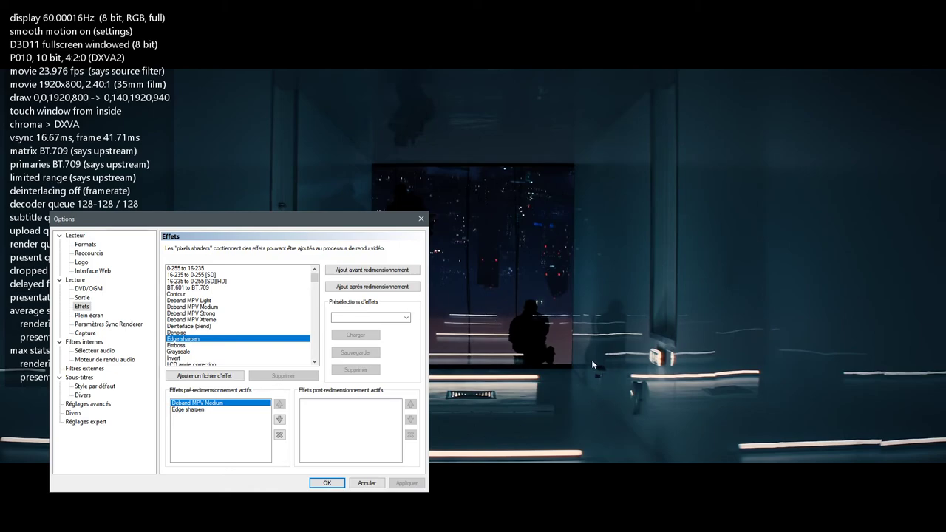
click(193, 411)
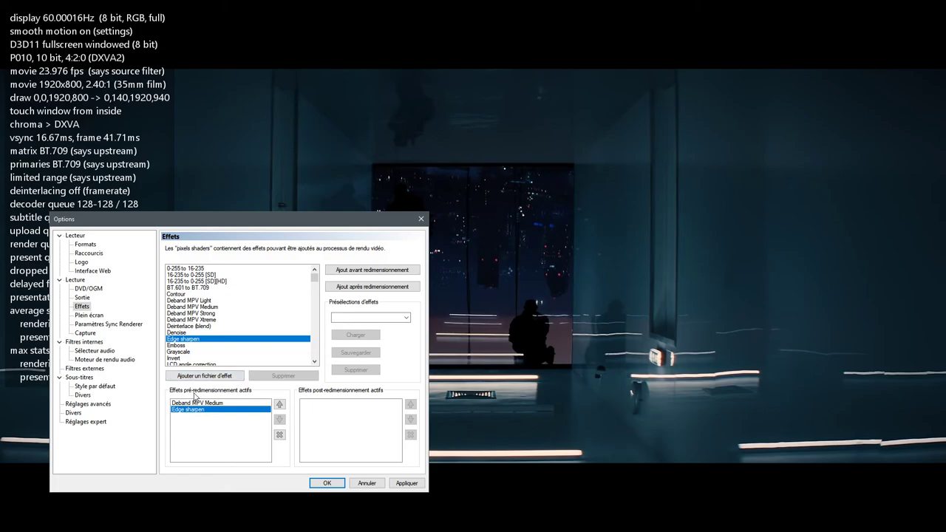
click(412, 485)
Move Edge sharpen from the pre-resize effects to the post-resize effects and apply the change.
click(218, 411)
click(280, 435)
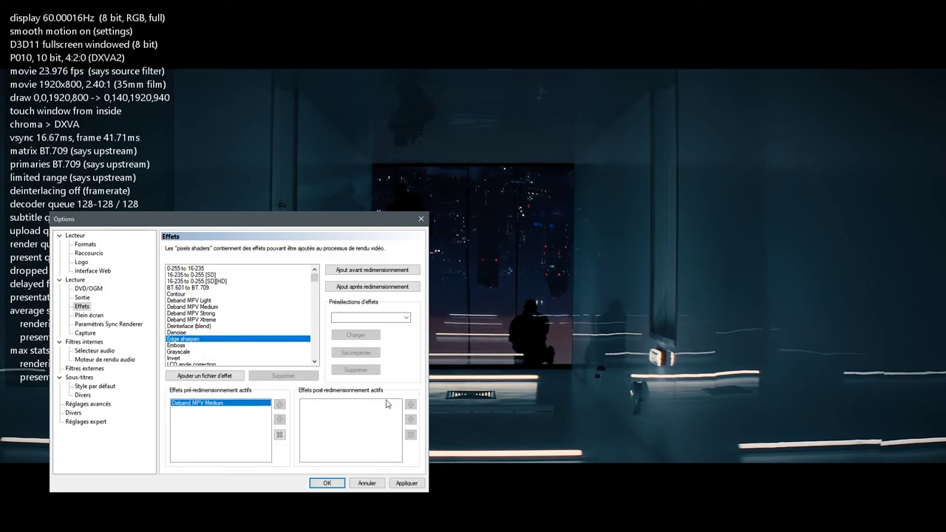
click(360, 290)
click(412, 484)
Remove Edge sharpen from the post-resize effects, add it before resizing again and apply.
click(321, 405)
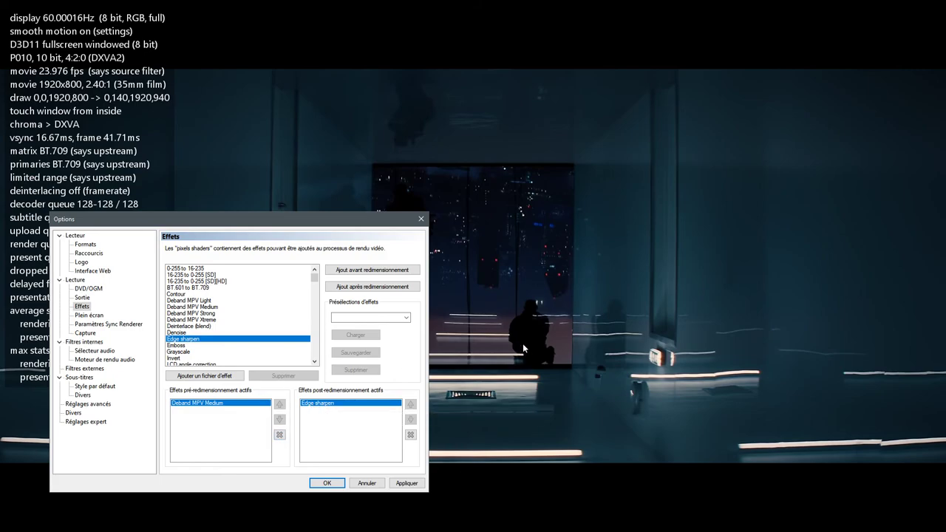
click(410, 434)
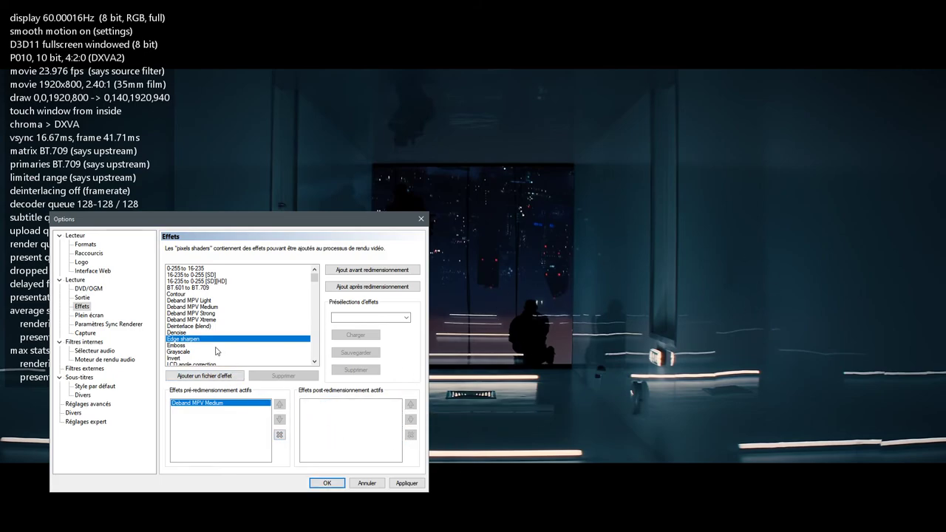
click(385, 271)
click(407, 485)
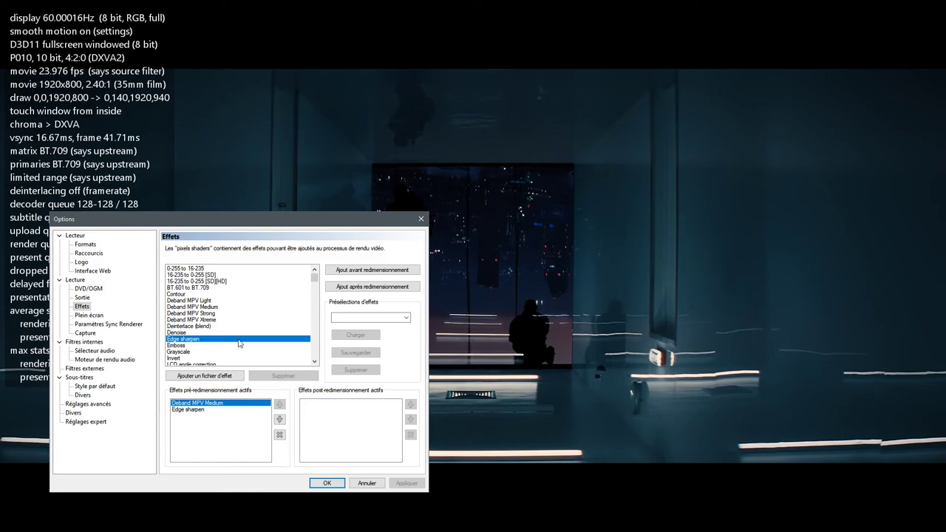
Add the shader "r=3, sharpen complex, deband and minimal denoise" to the pre-resize effects and apply.
scroll(239, 344, down, 20)
click(229, 314)
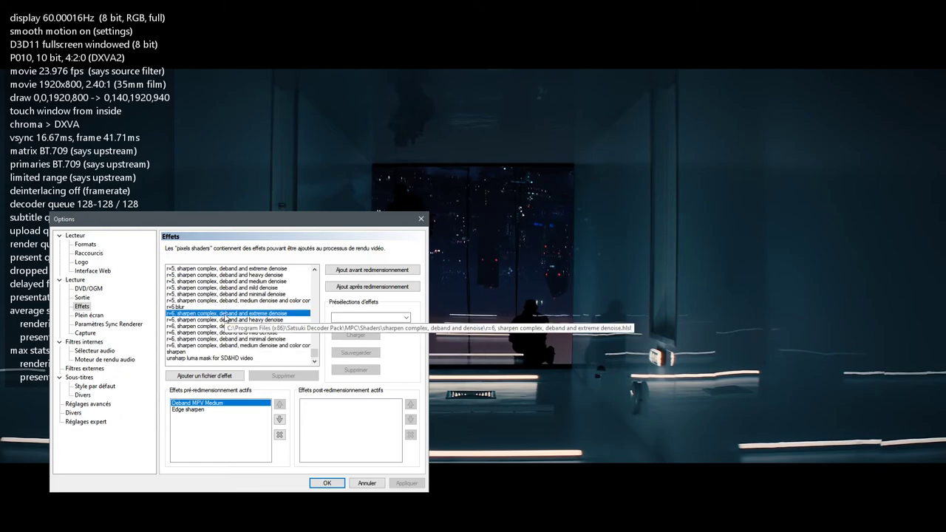
click(221, 275)
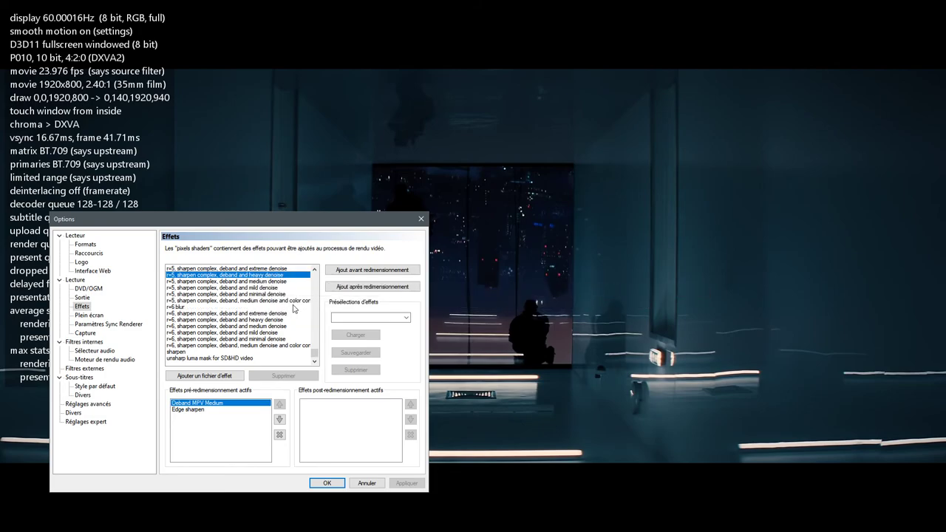
scroll(294, 307, up, 5)
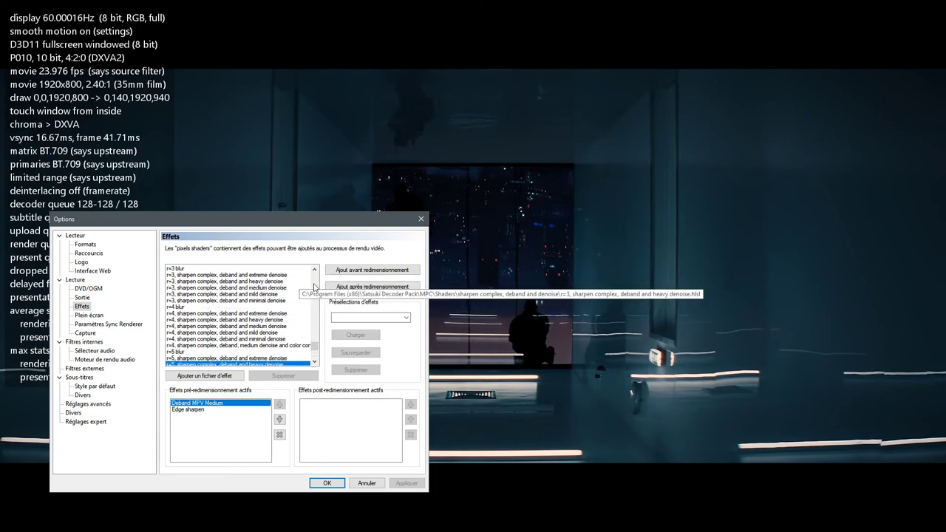
click(247, 300)
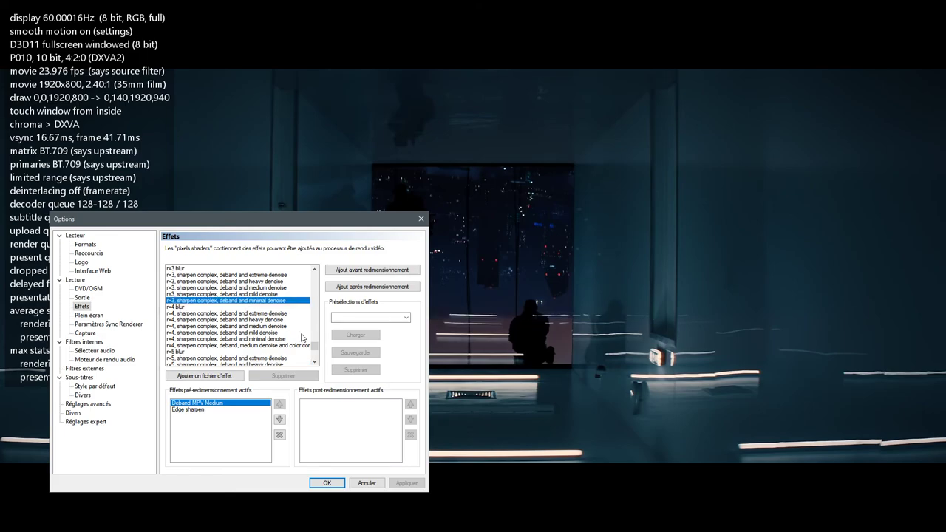
click(375, 272)
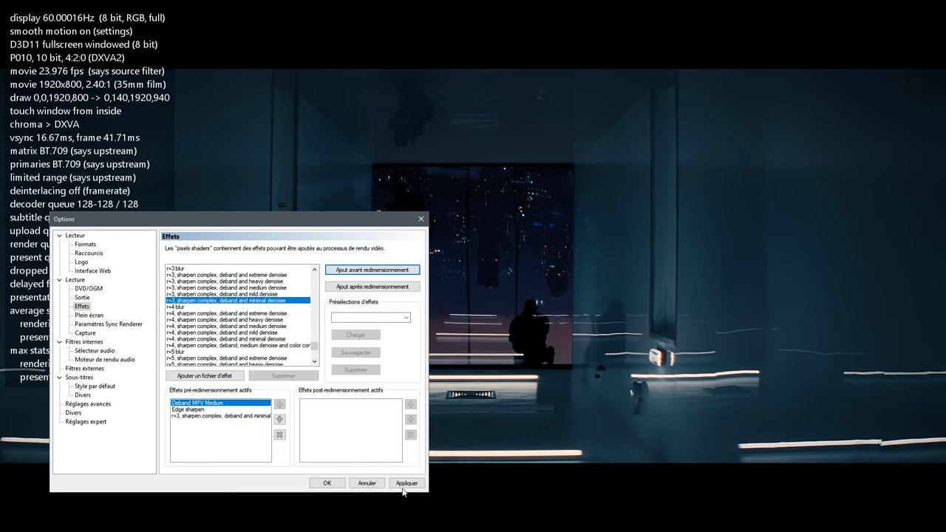
click(407, 485)
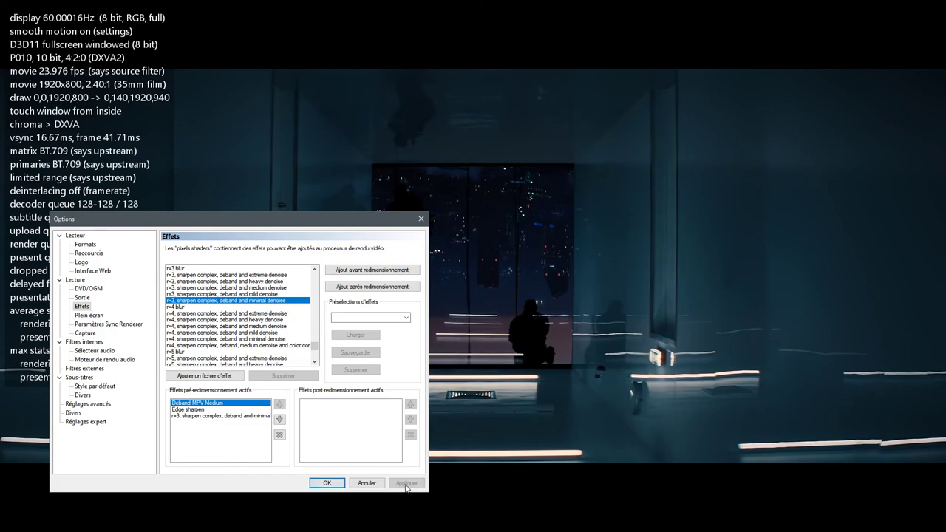
Remove the r=3 sharpen complex, deband and minimal denoise shader from the pre-resize effects and apply.
click(257, 420)
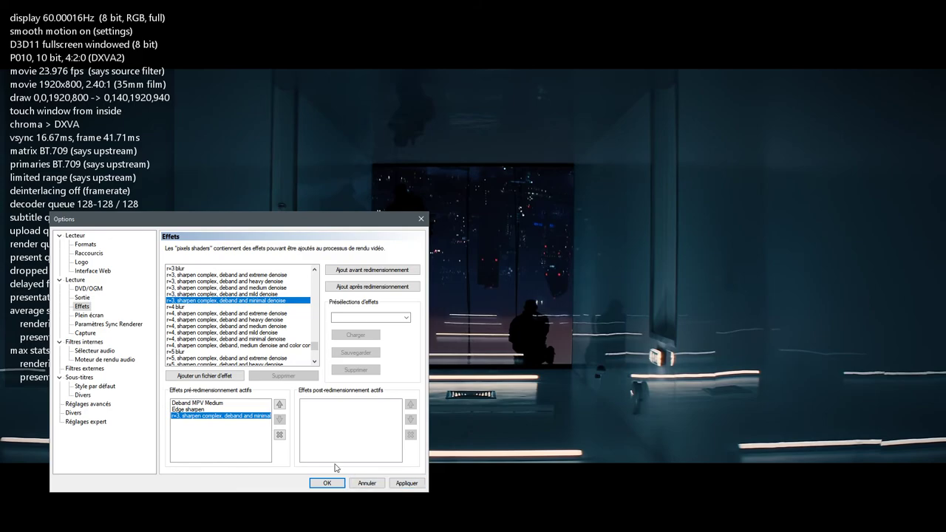
click(280, 434)
click(405, 484)
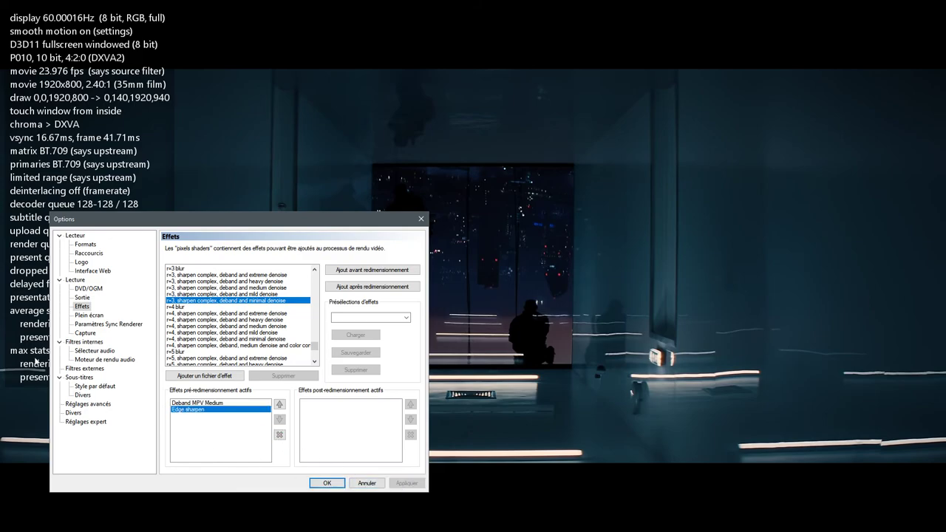
Review the full-screen, Sync Renderer and capture settings, including the country choices for the analog tuner.
click(85, 316)
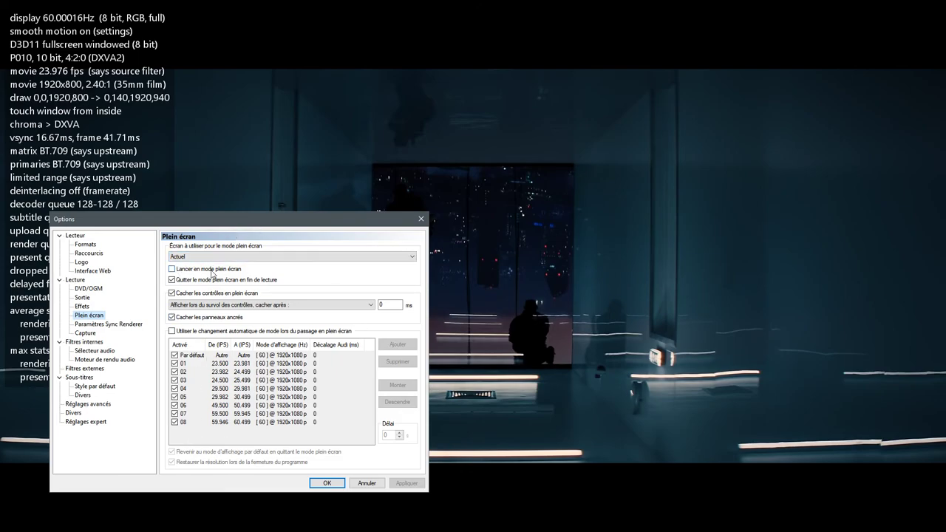
click(110, 324)
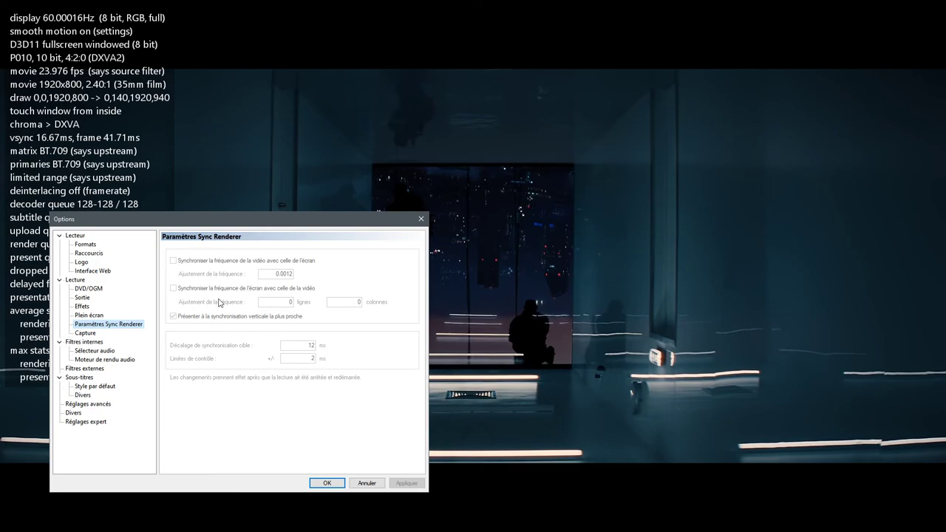
click(86, 333)
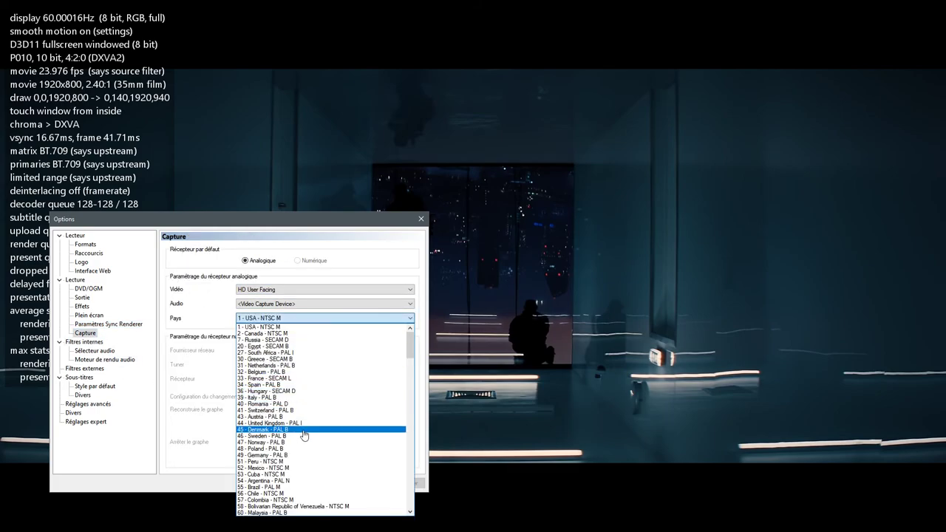
scroll(304, 466, down, 20)
scroll(299, 449, down, 2)
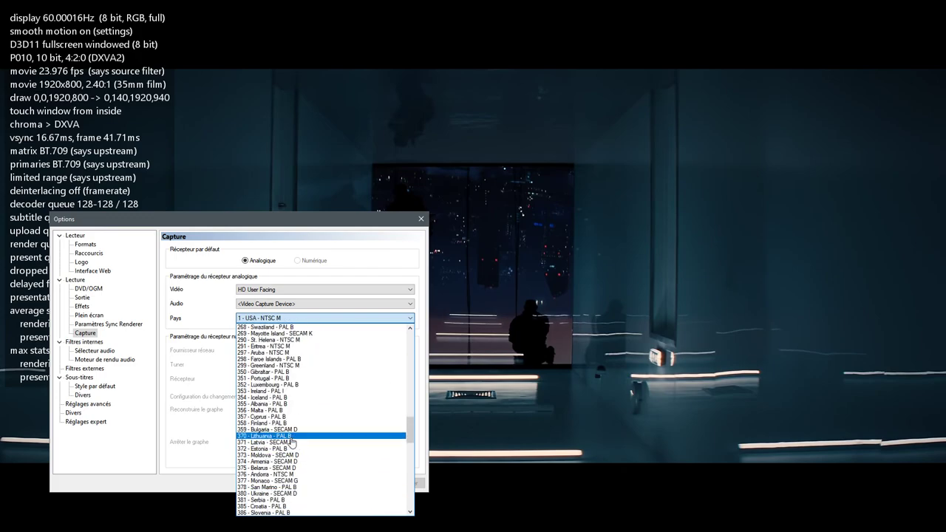
click(199, 291)
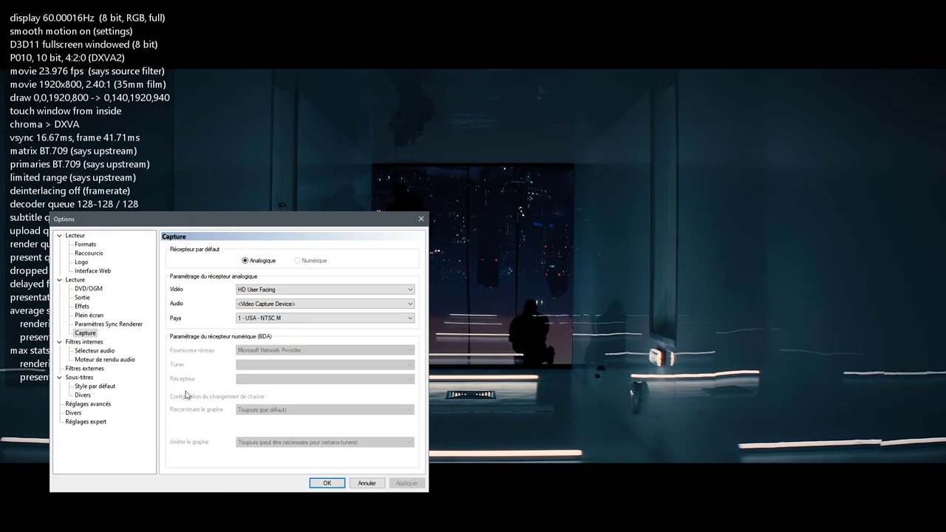
Lower the number of input channels in the audio switcher's speaker configuration and apply.
click(98, 350)
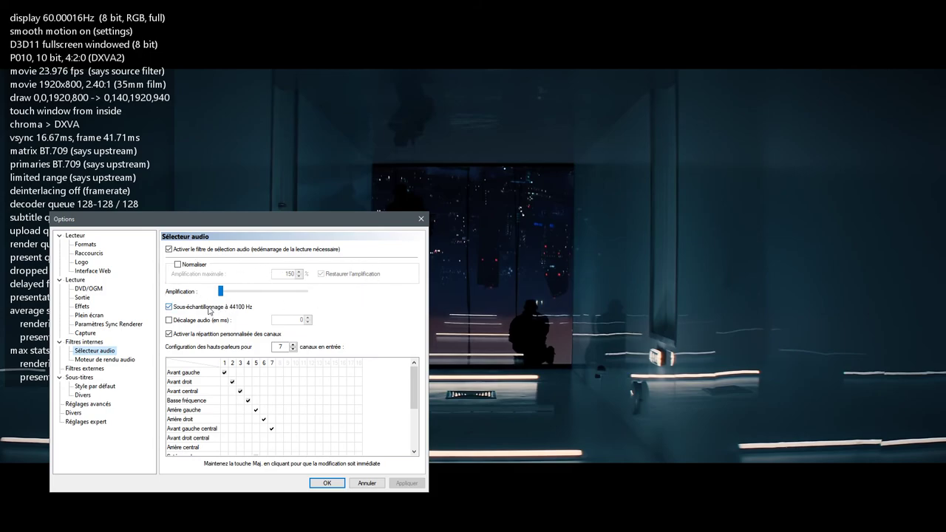
click(293, 349)
click(407, 482)
Review the audio renderer, advanced, miscellaneous, expert and file format settings of the player.
click(109, 360)
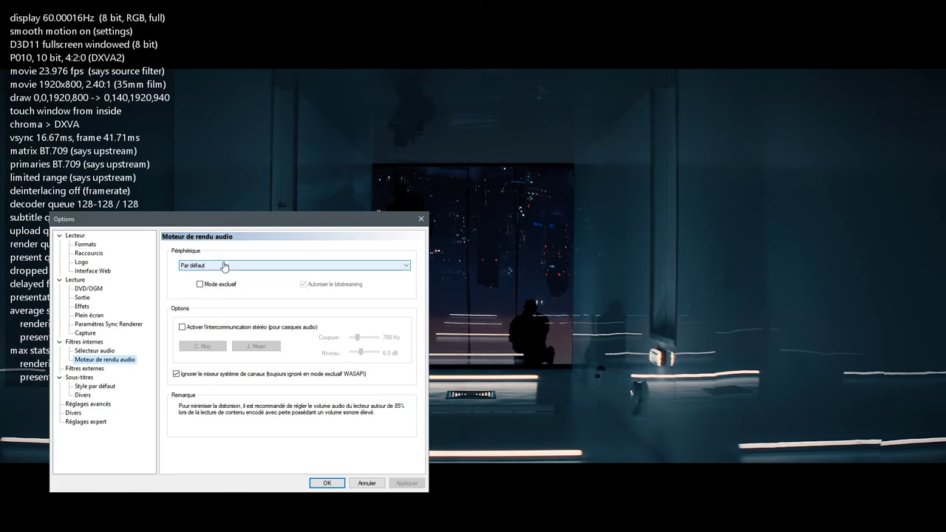
click(89, 404)
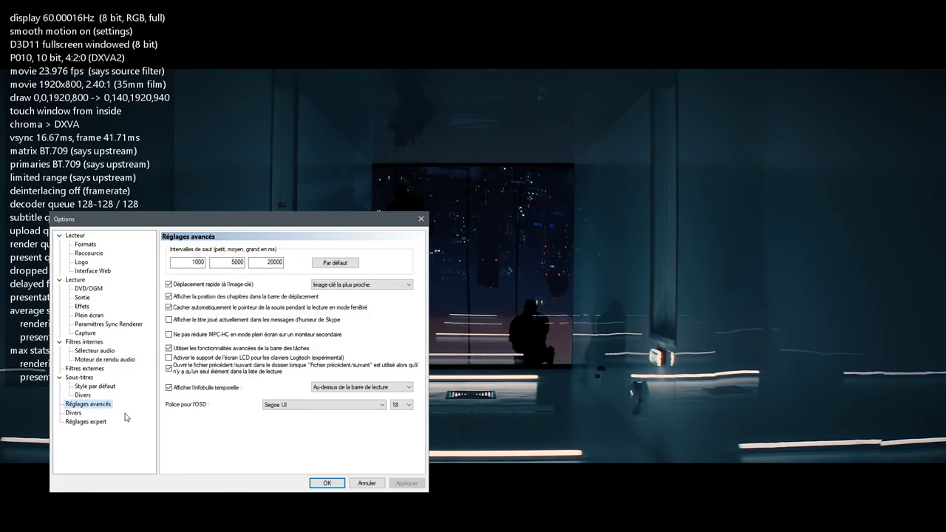
click(73, 413)
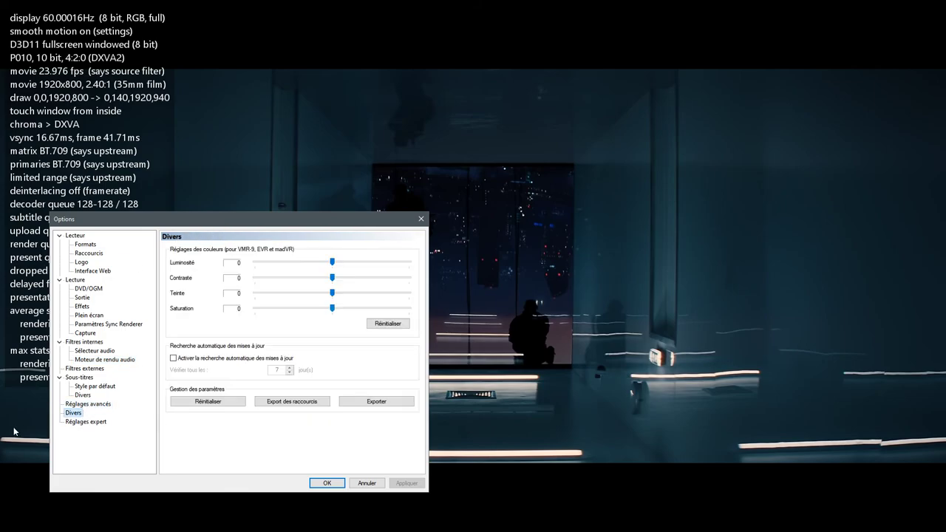
click(81, 422)
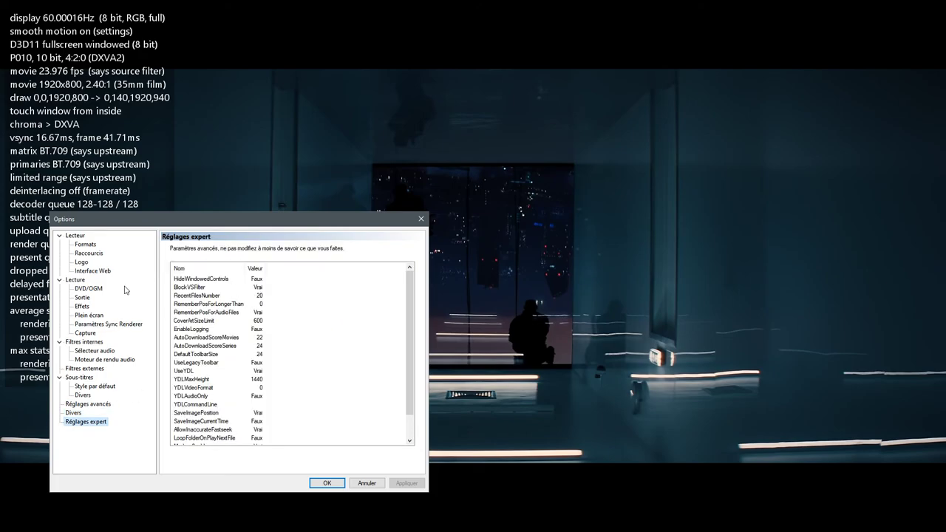
click(85, 245)
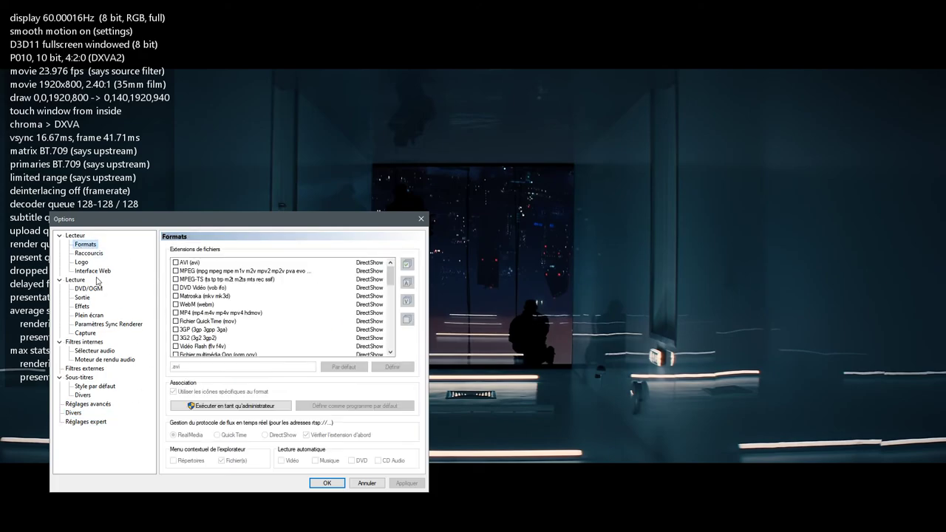
In the internal LAV video decoder settings, select DXVA2 (native) as the hardware decoder and leave H.264 MVC decoding disabled.
click(84, 342)
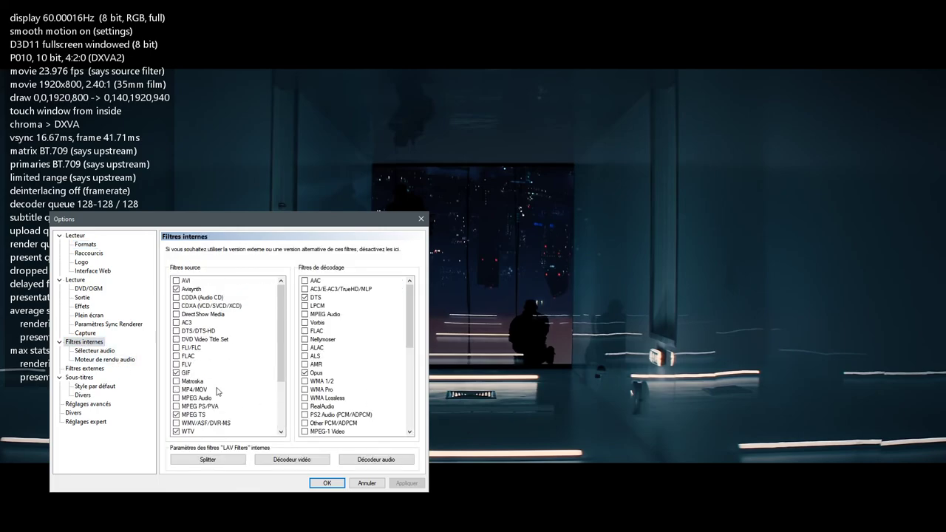
scroll(385, 329, down, 5)
click(289, 461)
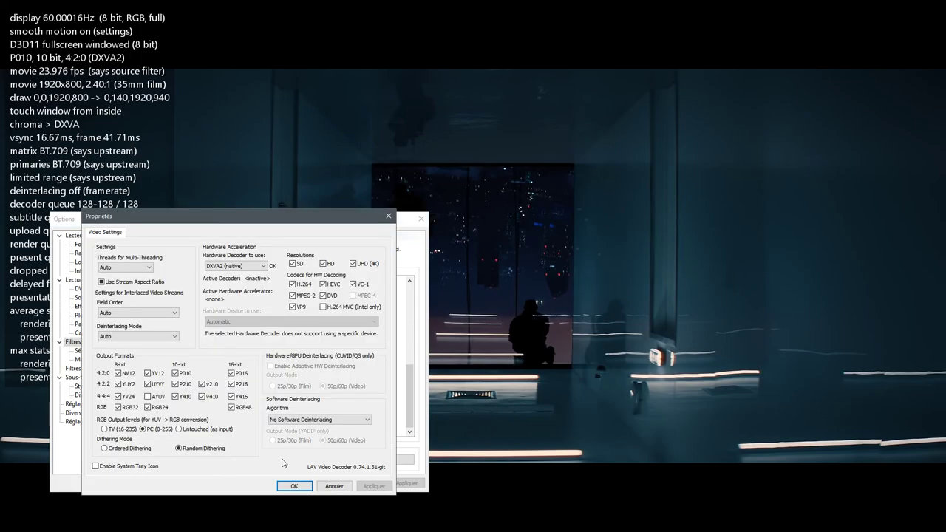
click(237, 267)
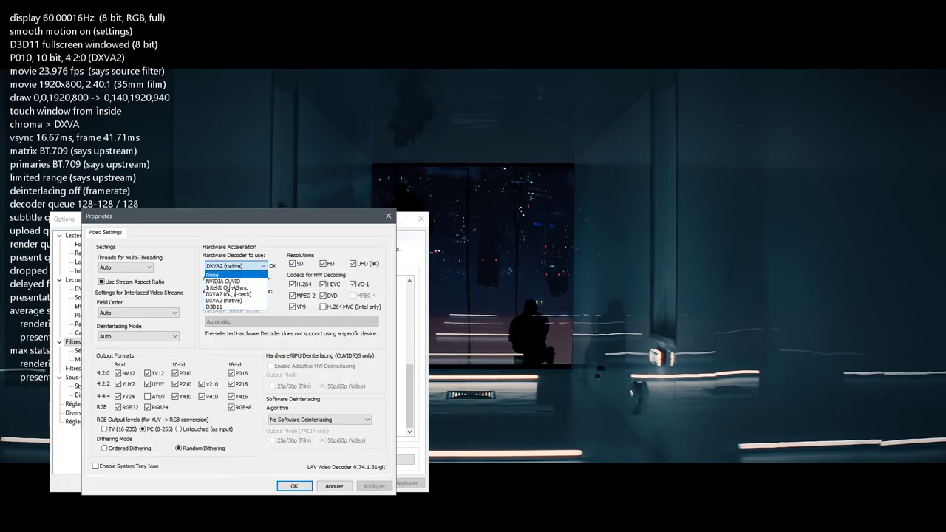
click(233, 303)
click(336, 307)
click(334, 308)
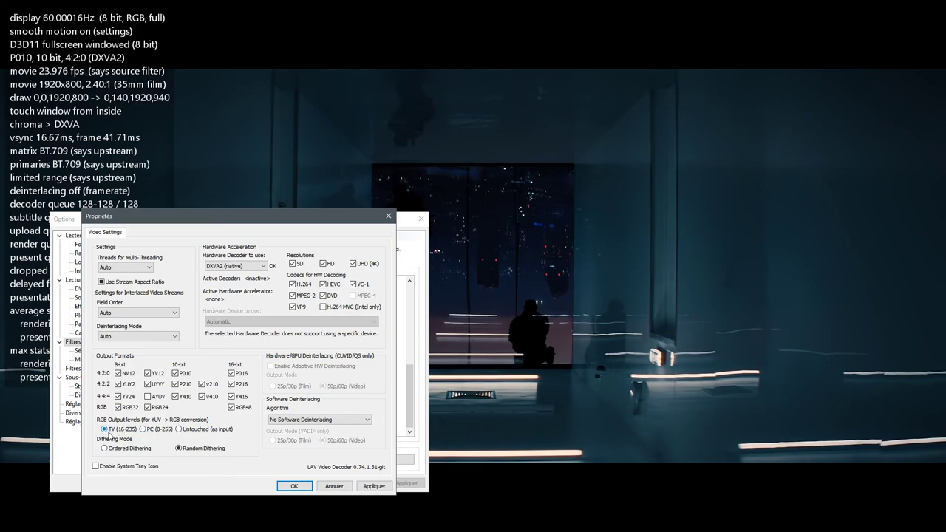
Apply RGB output levels of TV (16-235), change them to Untouched (as input), and confirm the video decoder settings.
click(374, 488)
click(179, 428)
click(374, 486)
click(294, 486)
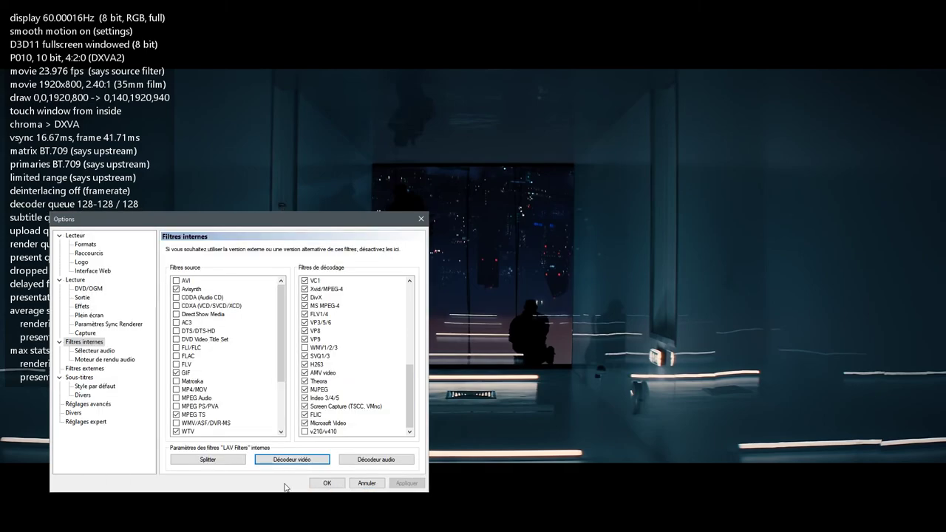
Review the internal LAV audio decoder and splitter settings, and close the player options.
click(378, 461)
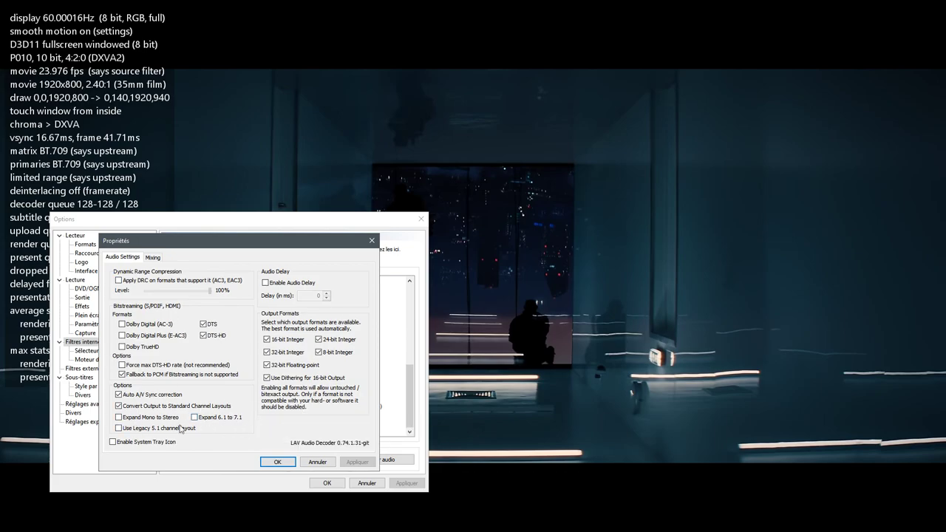
click(277, 462)
click(212, 459)
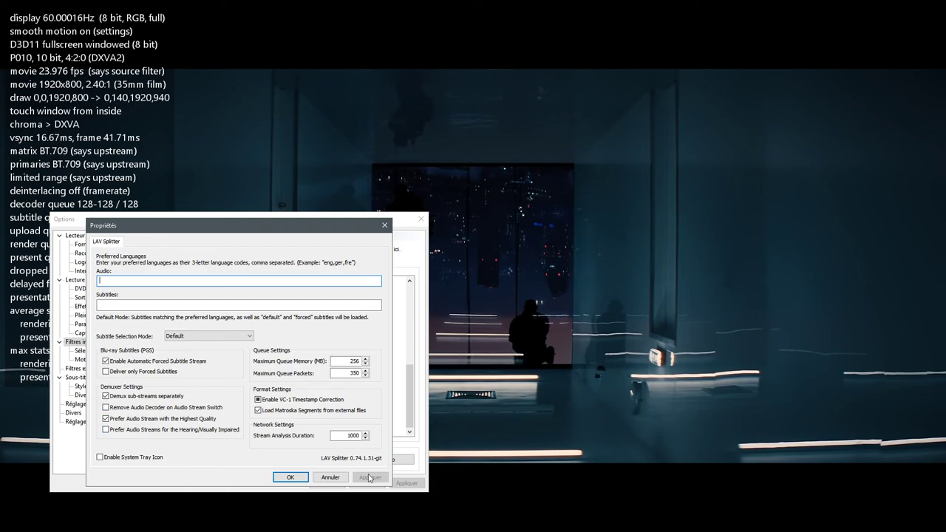
click(303, 478)
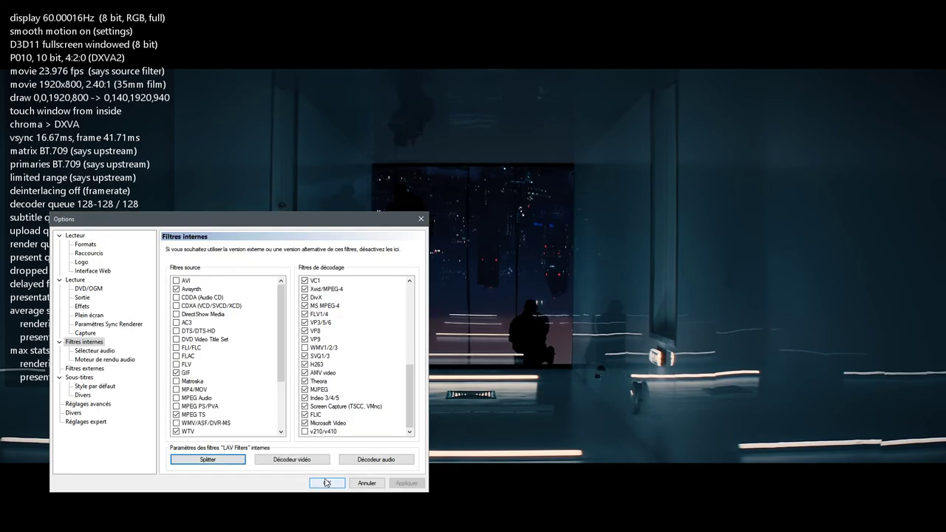
click(326, 483)
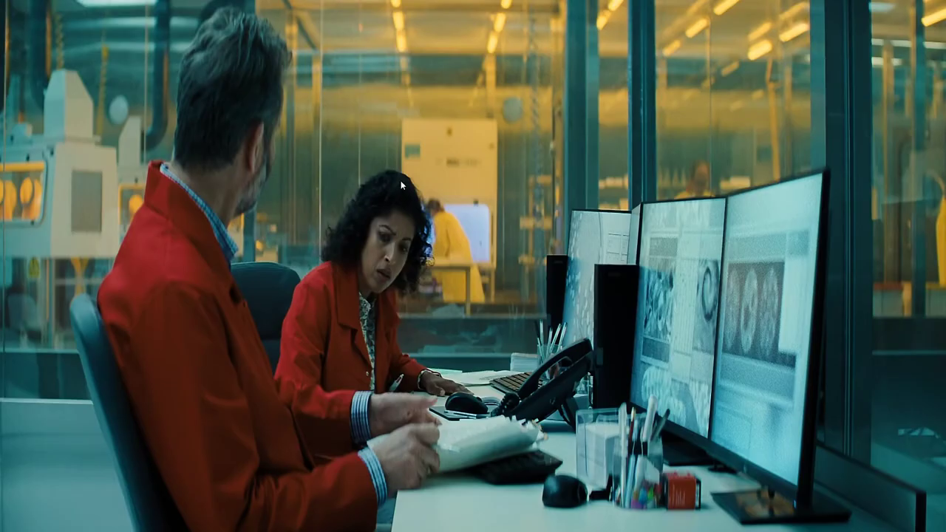
Reopen the player options, remove Edge sharpen from the active pre-resize effects and apply.
right_click(401, 182)
mouse_move(475, 410)
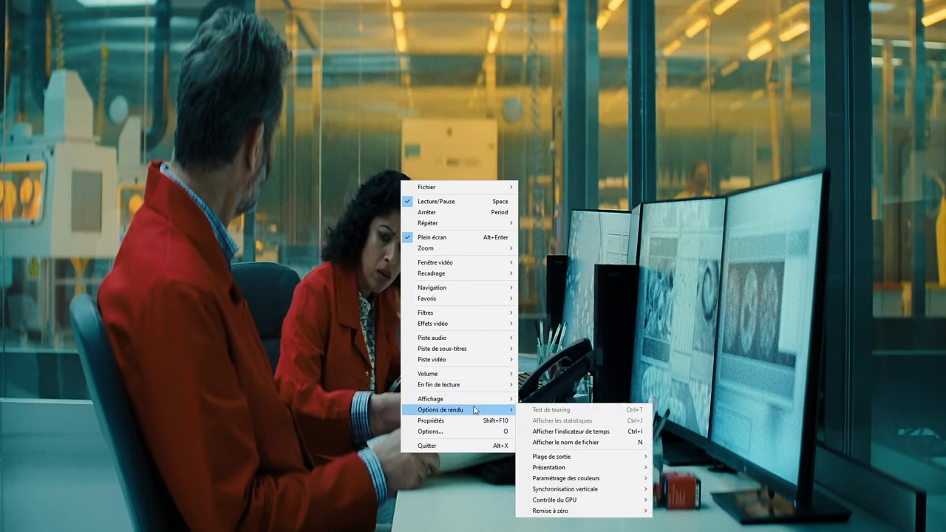
click(463, 433)
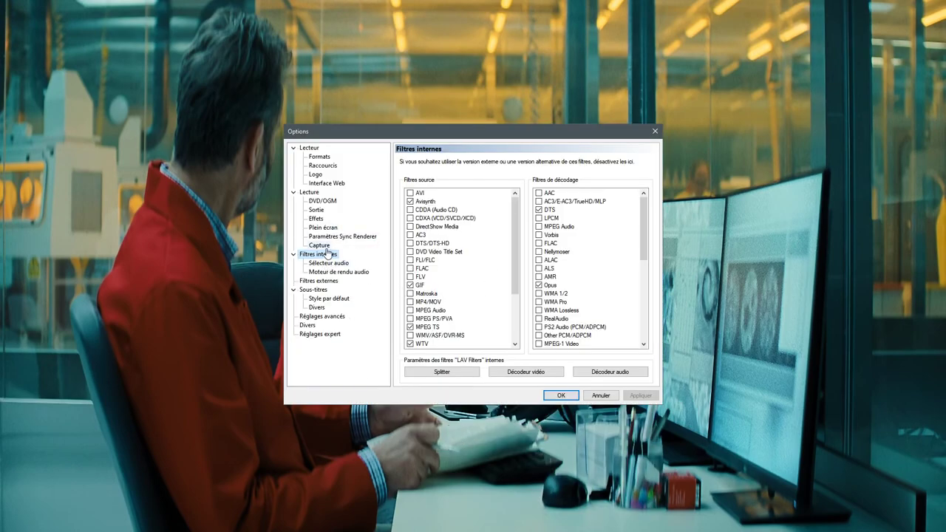
click(324, 220)
click(422, 322)
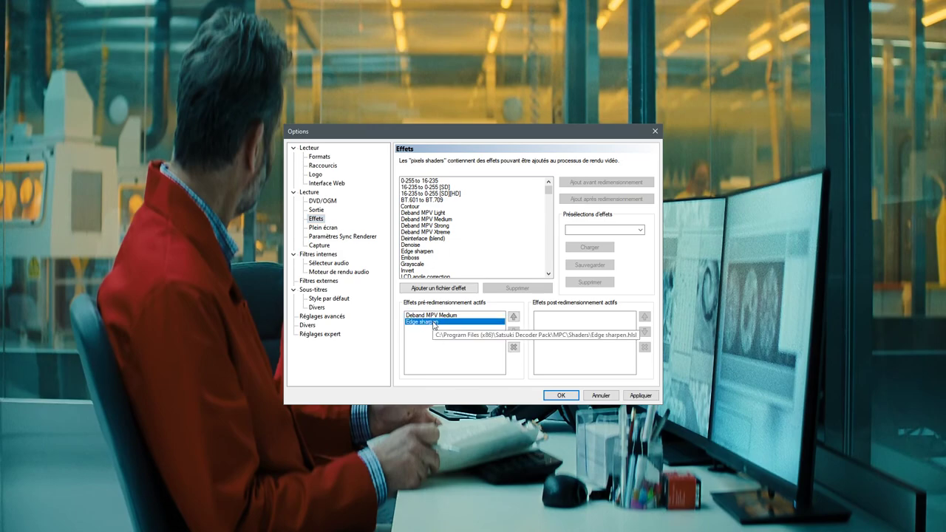
click(514, 347)
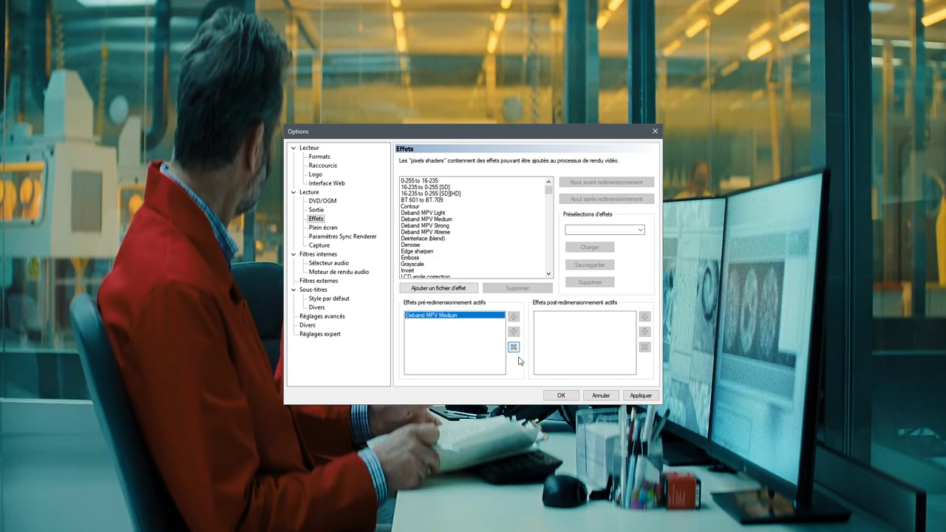
click(641, 397)
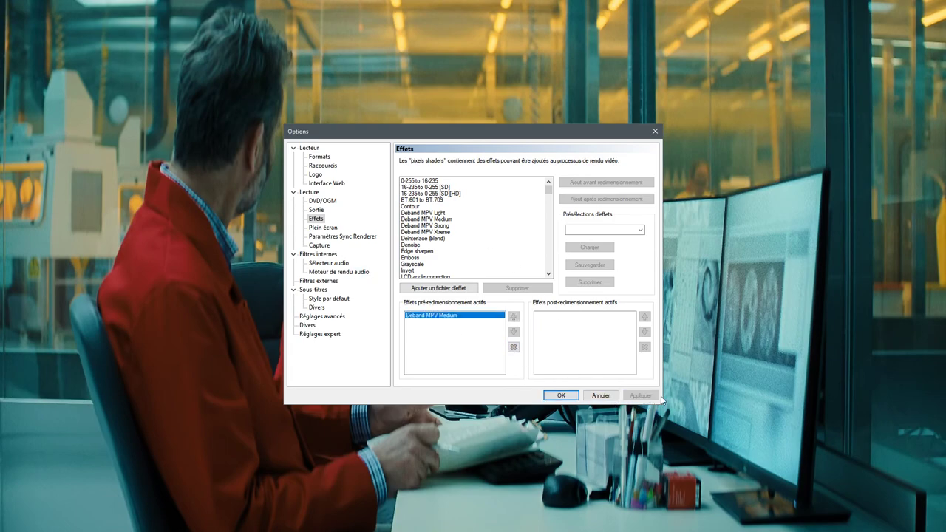
Add the Sharpen complex 2 shader to the pre-resize effects after Deband MPV Medium and apply.
click(484, 320)
click(429, 193)
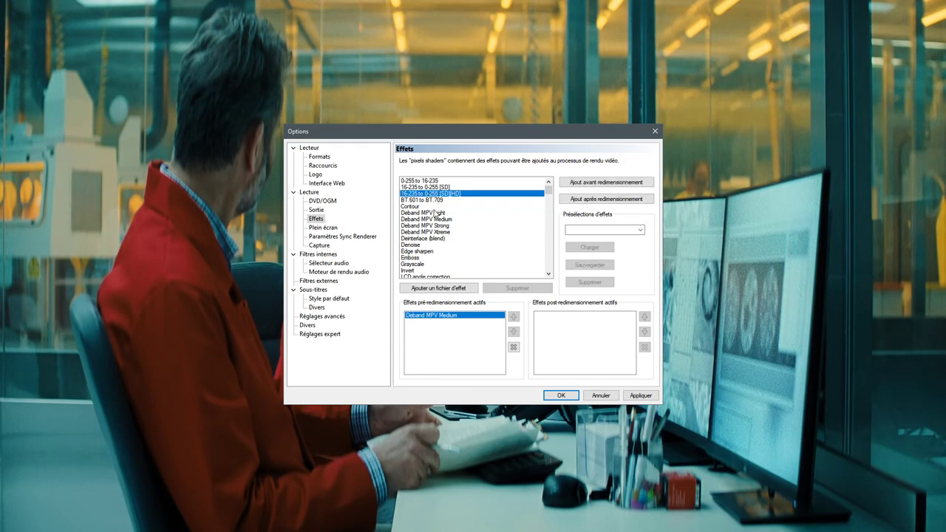
scroll(445, 241, down, 10)
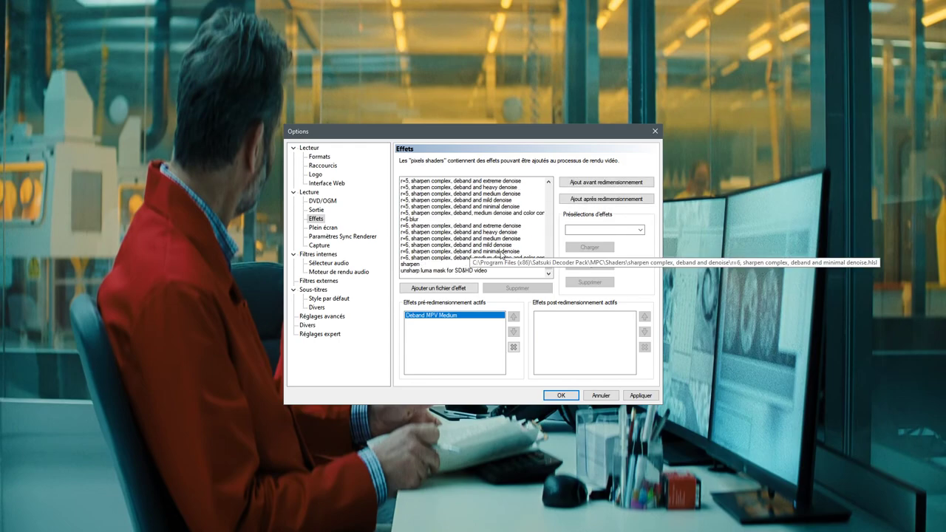
click(469, 257)
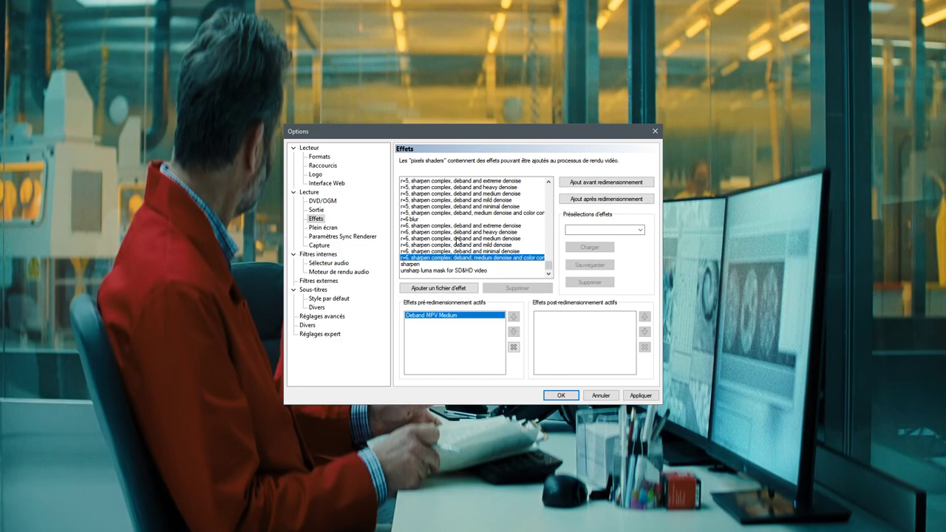
click(406, 272)
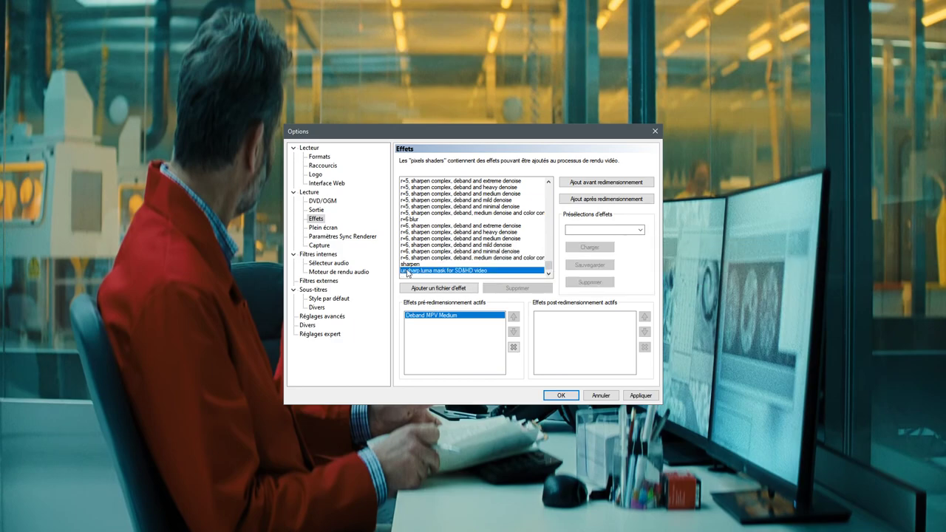
scroll(458, 244, up, 10)
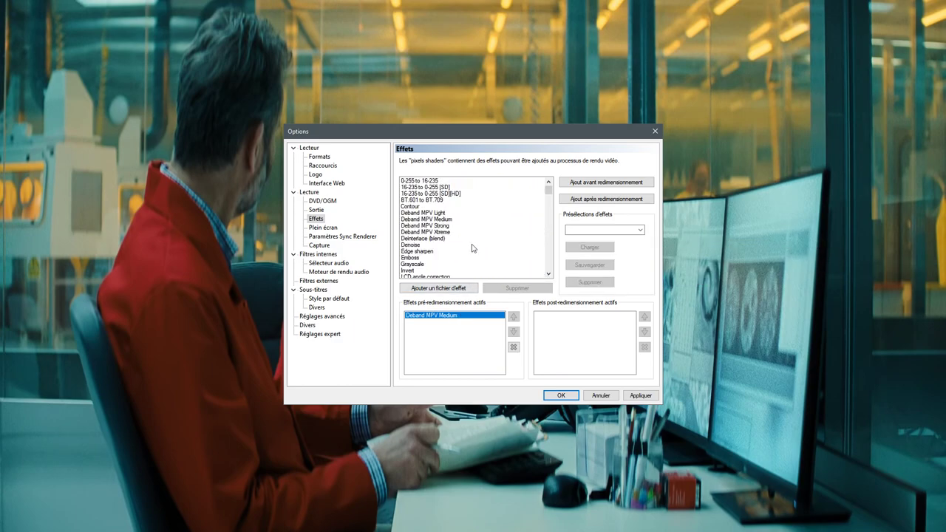
scroll(442, 235, down, 5)
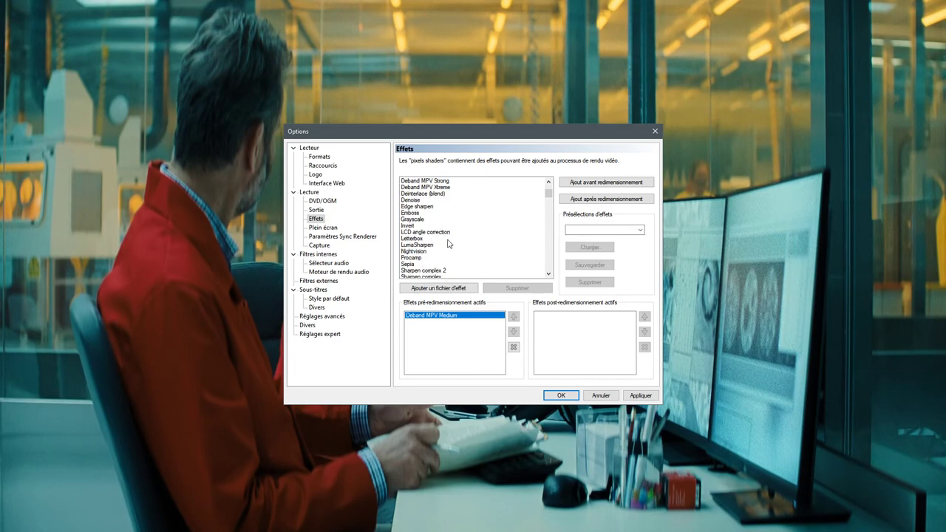
click(428, 225)
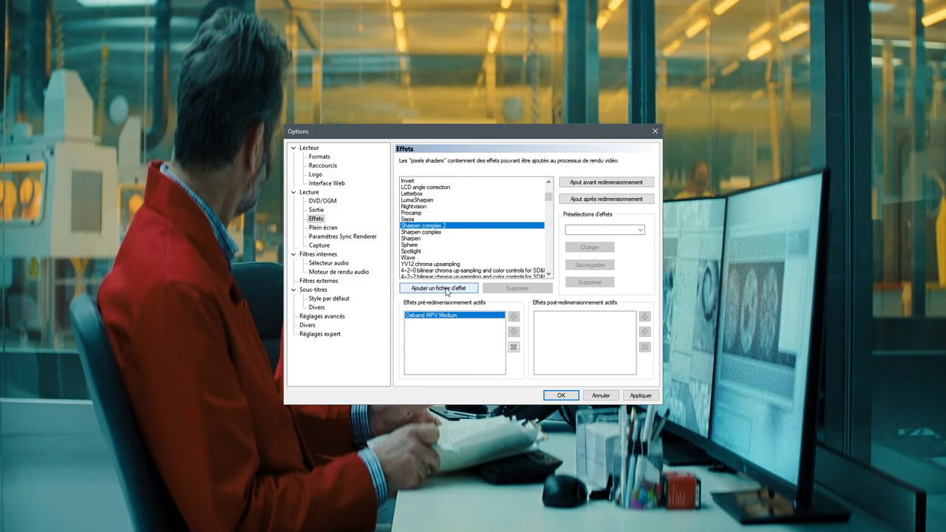
click(585, 184)
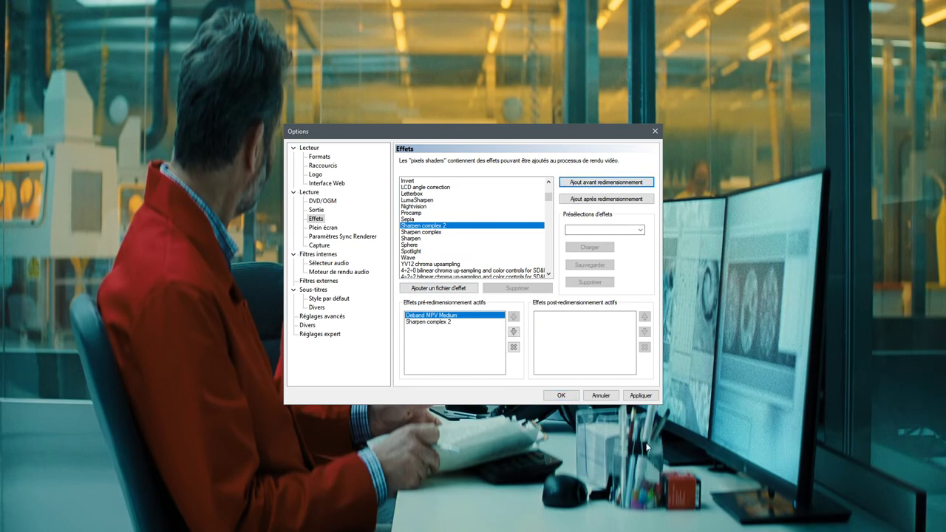
click(655, 396)
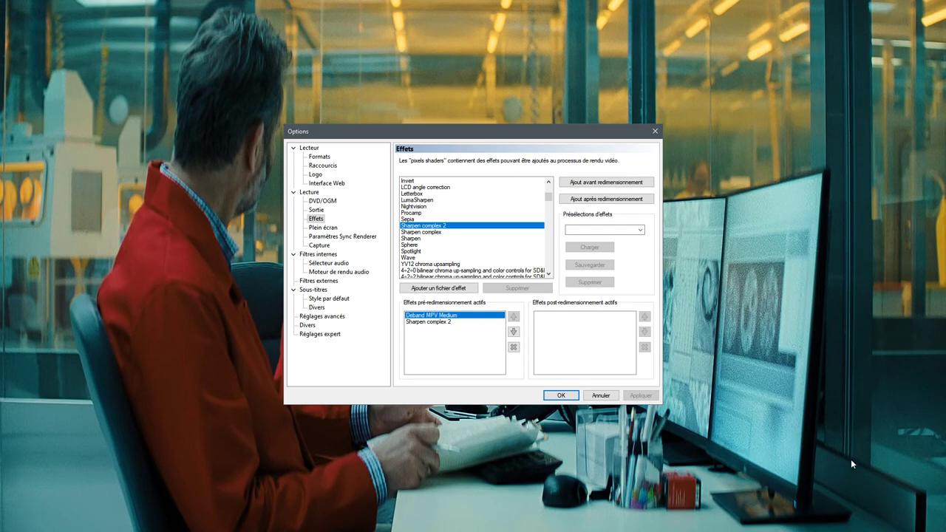
Examine the available sharpening, debanding and denoise shaders alongside the two active pre-resize effects.
click(442, 322)
scroll(442, 211, up, 5)
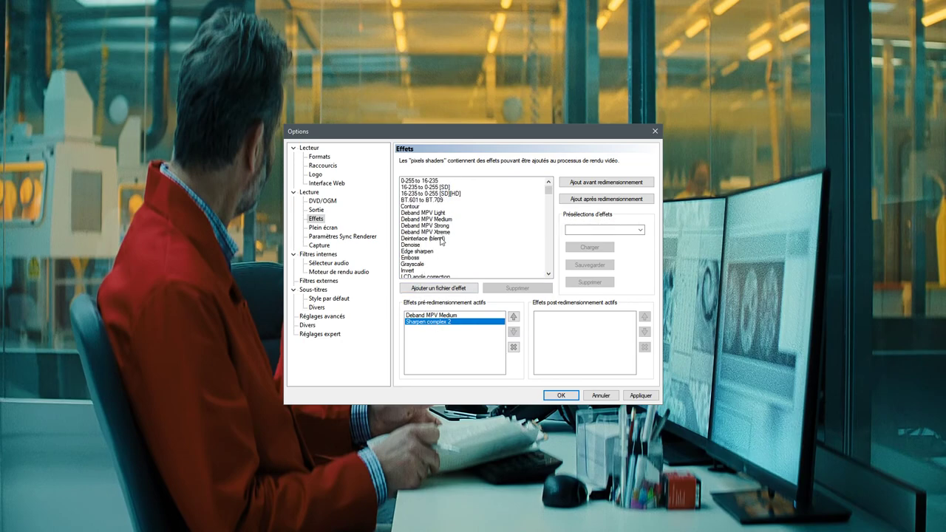
scroll(458, 184, down, 2)
scroll(426, 262, down, 2)
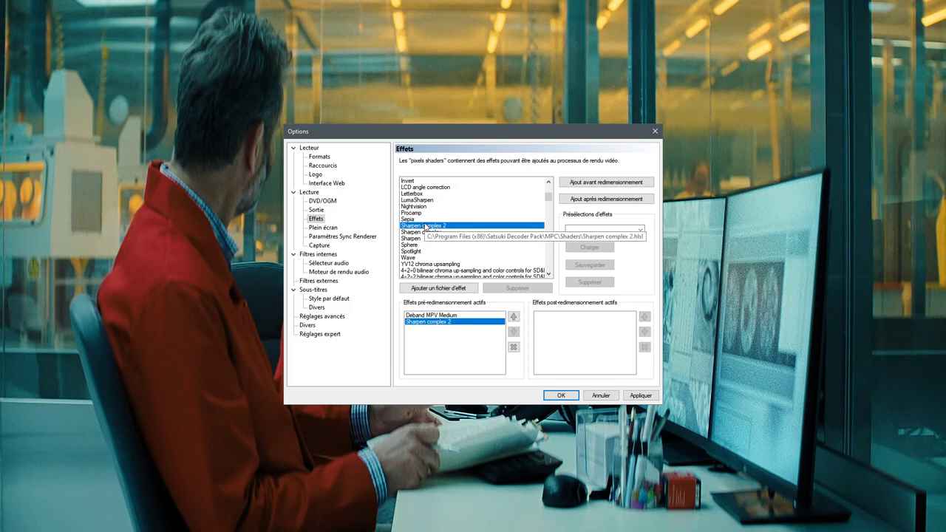
click(420, 232)
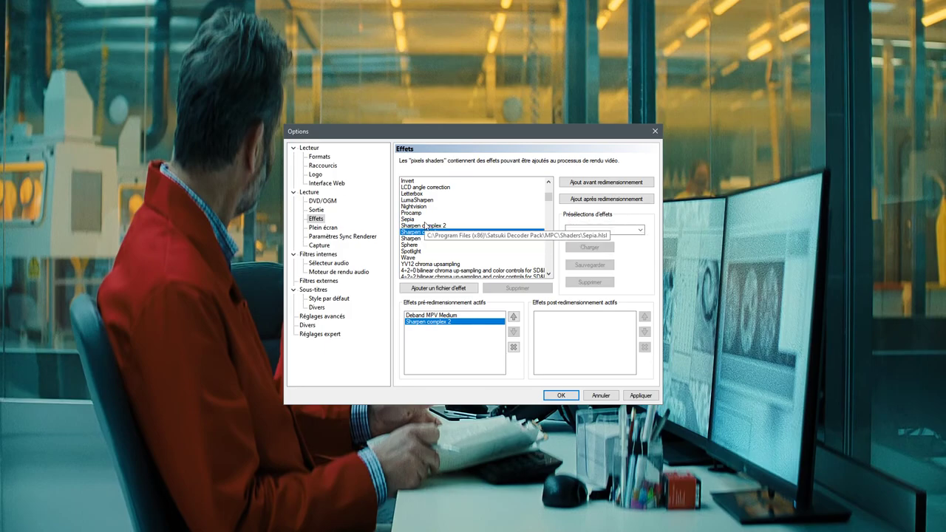
click(425, 200)
scroll(432, 211, up, 5)
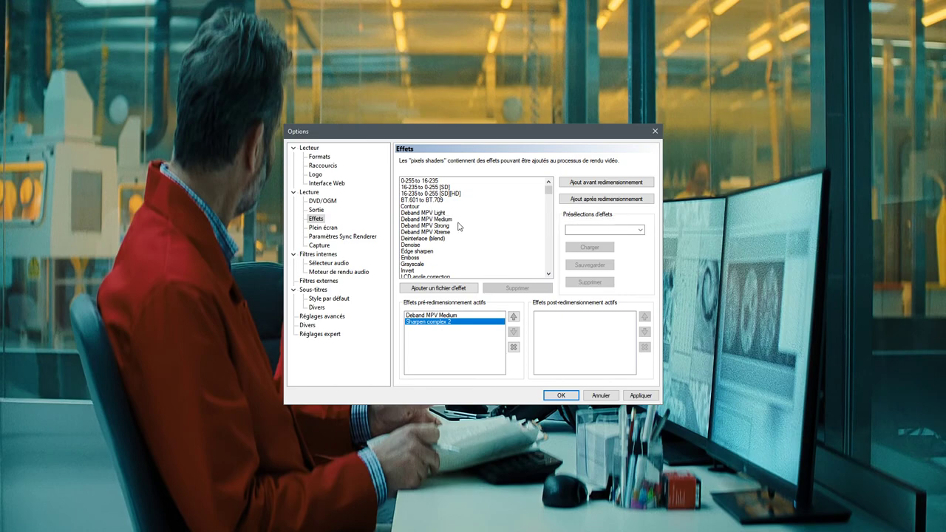
click(480, 244)
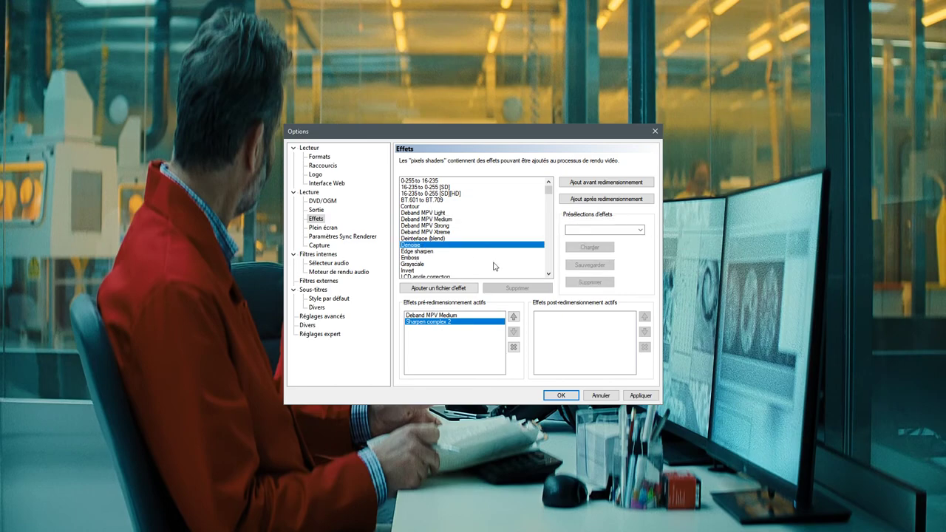
click(420, 316)
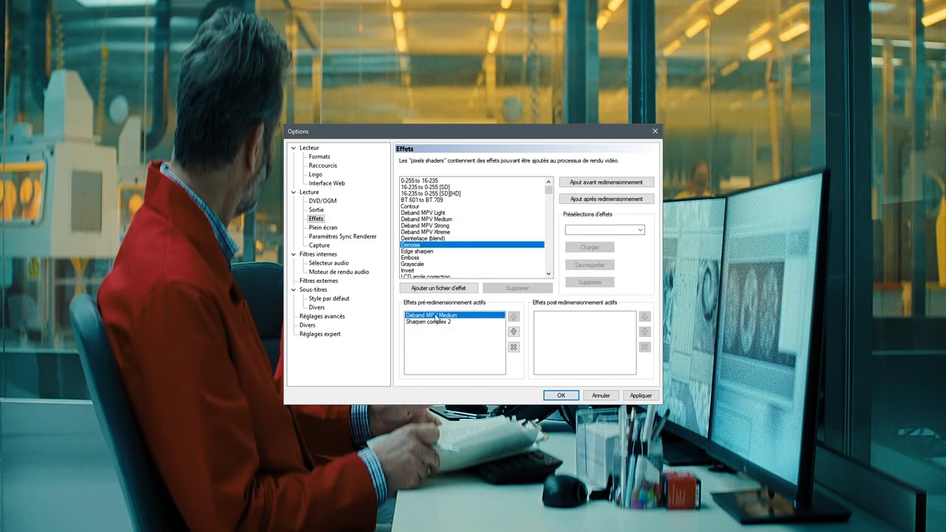
Remove Sharpen complex 2 from the active pre-resize effects and apply the change.
scroll(443, 248, down, 15)
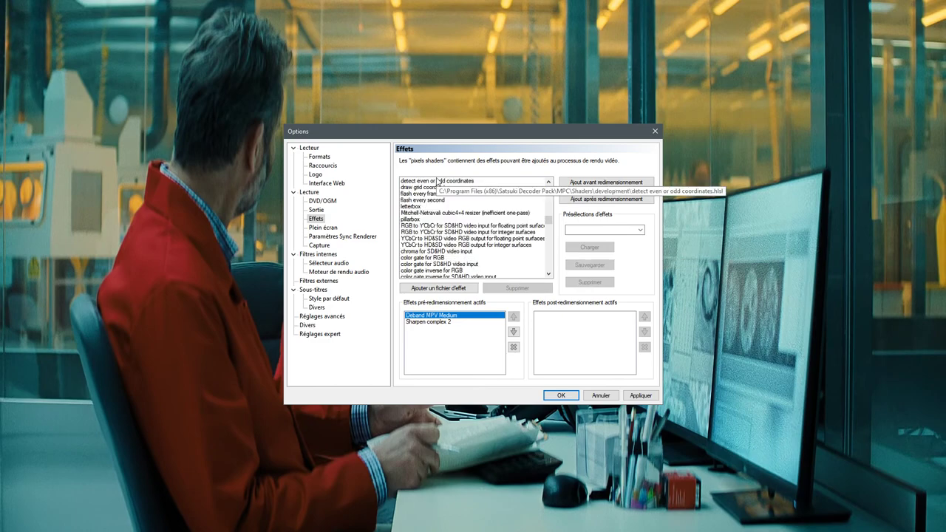
scroll(447, 222, up, 2)
scroll(444, 212, up, 5)
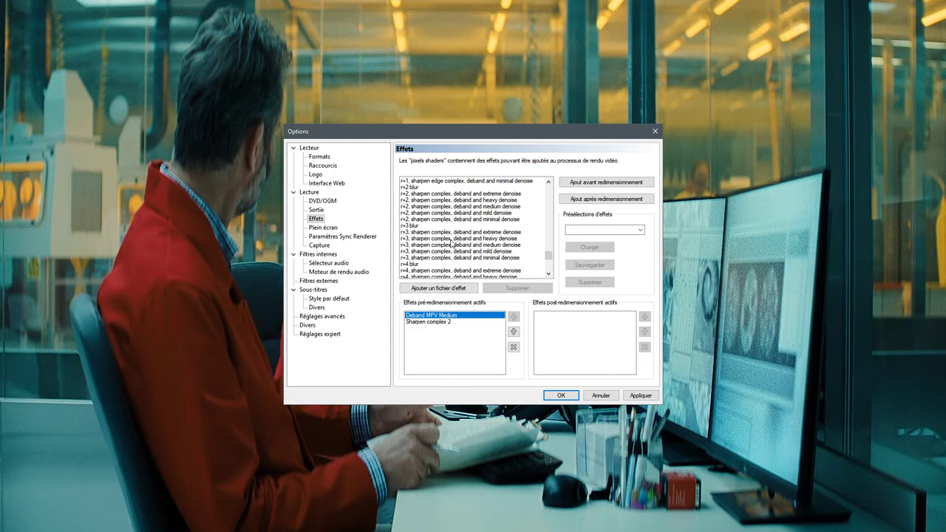
click(456, 329)
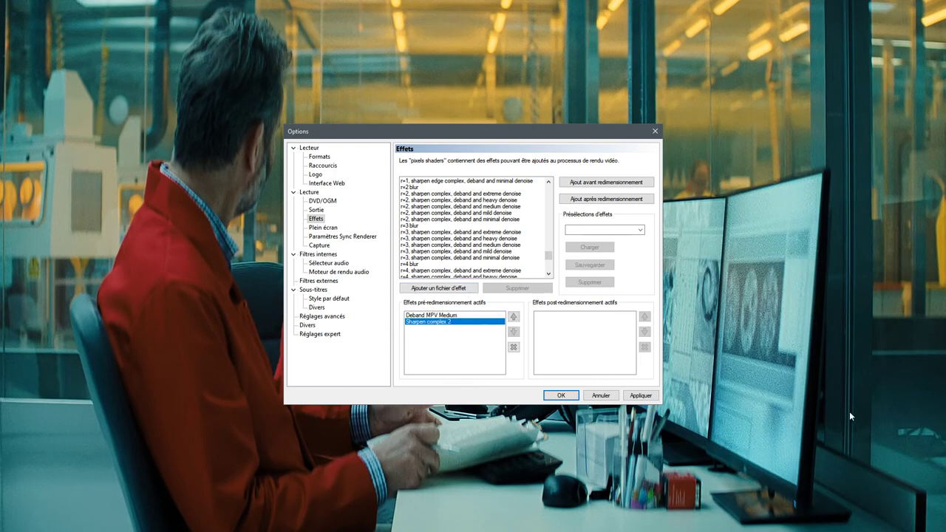
click(514, 347)
click(640, 396)
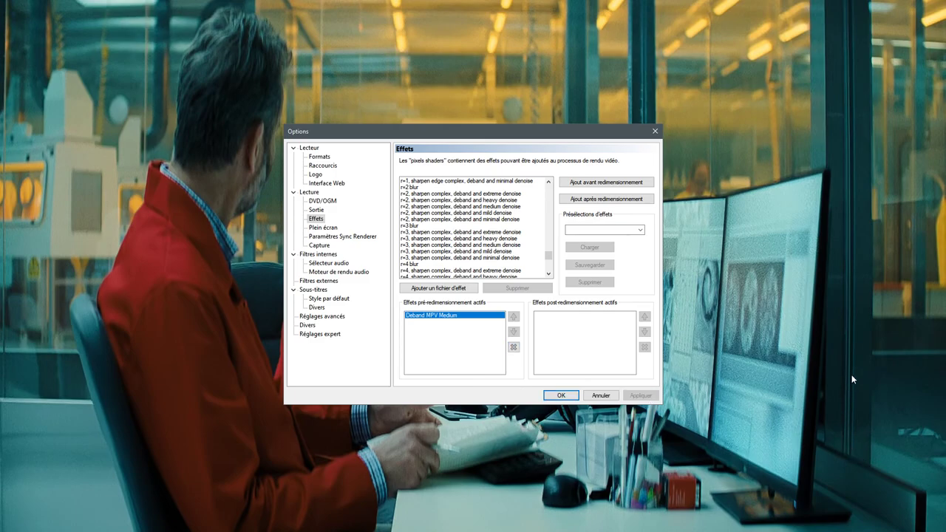
Move the options dialog aside to uncover the video, add Sharpen complex 2 back to the pre-resize effects and apply.
drag(499, 137, 674, 163)
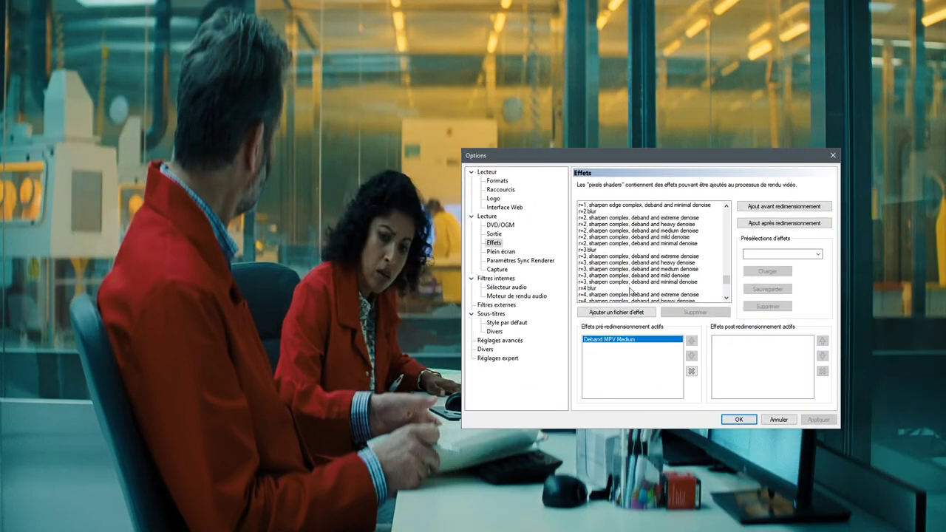
scroll(614, 213, up, 10)
click(615, 268)
scroll(600, 280, down, 5)
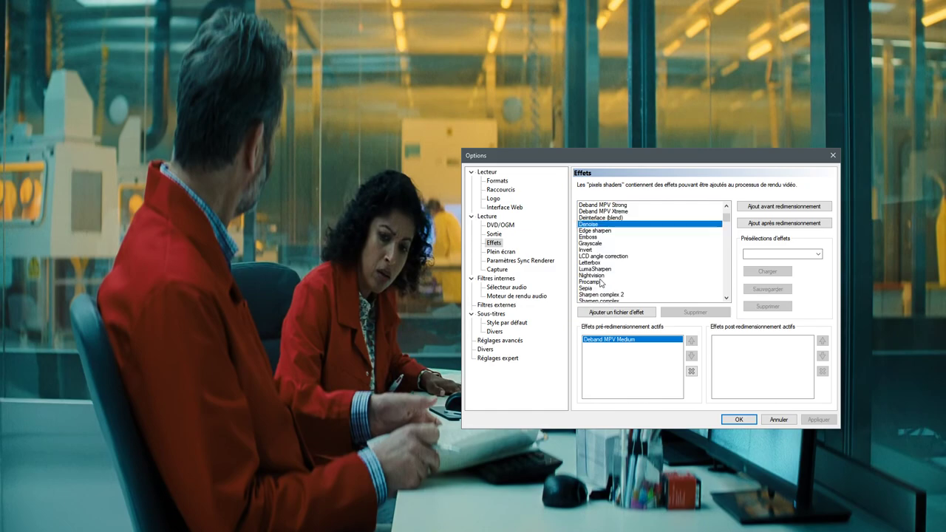
click(613, 252)
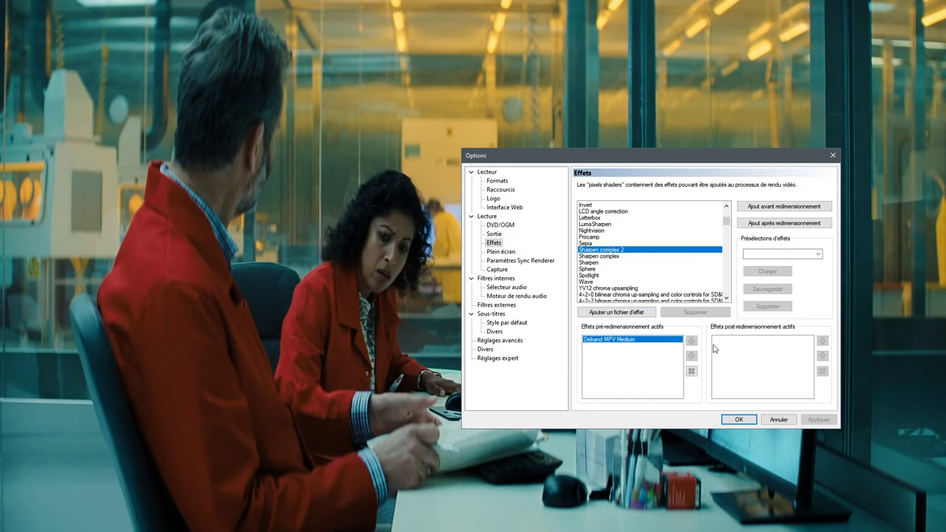
click(783, 206)
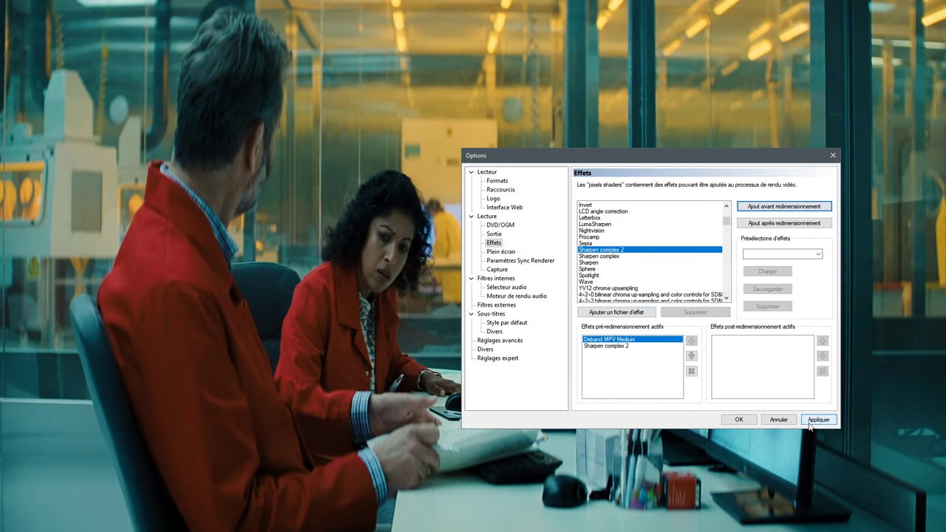
click(817, 419)
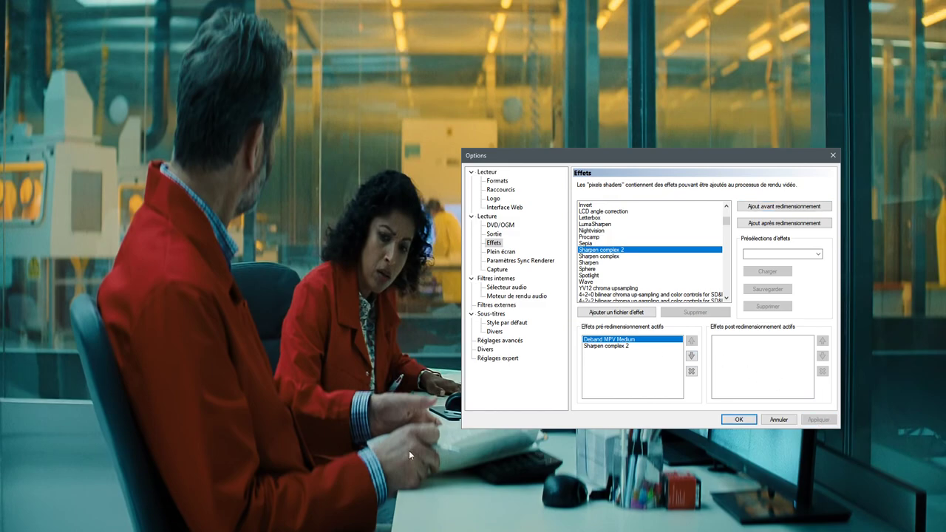
Compare the picture without and with Sharpen complex 2 by removing it from the pre-resize effects and re-adding it, applying each change.
click(606, 346)
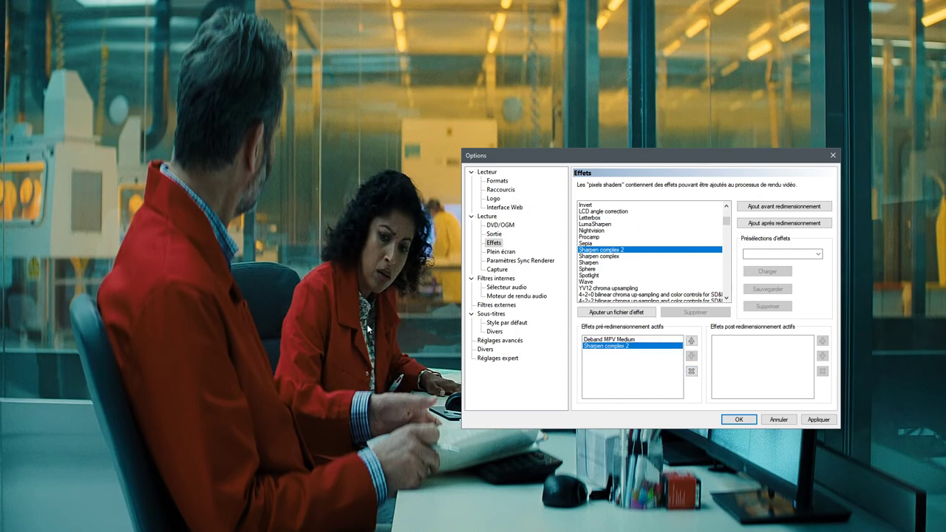
click(690, 370)
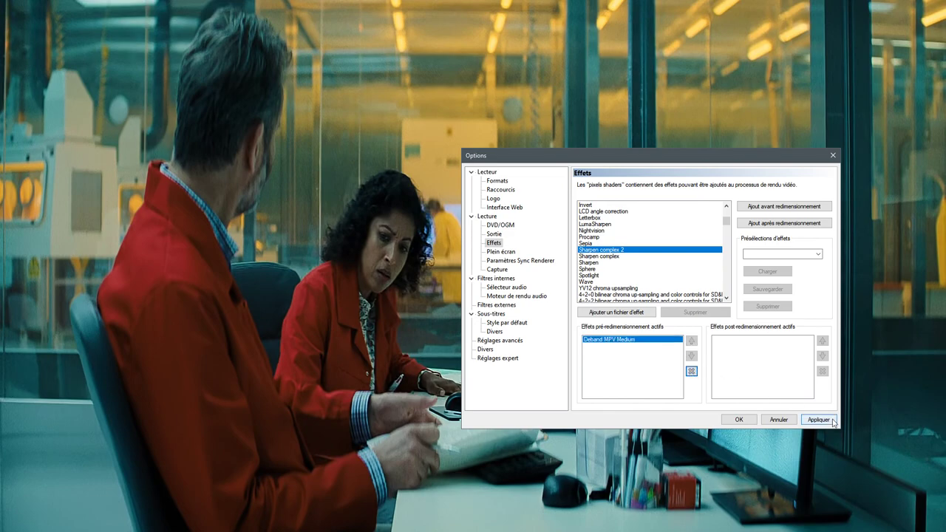
click(818, 419)
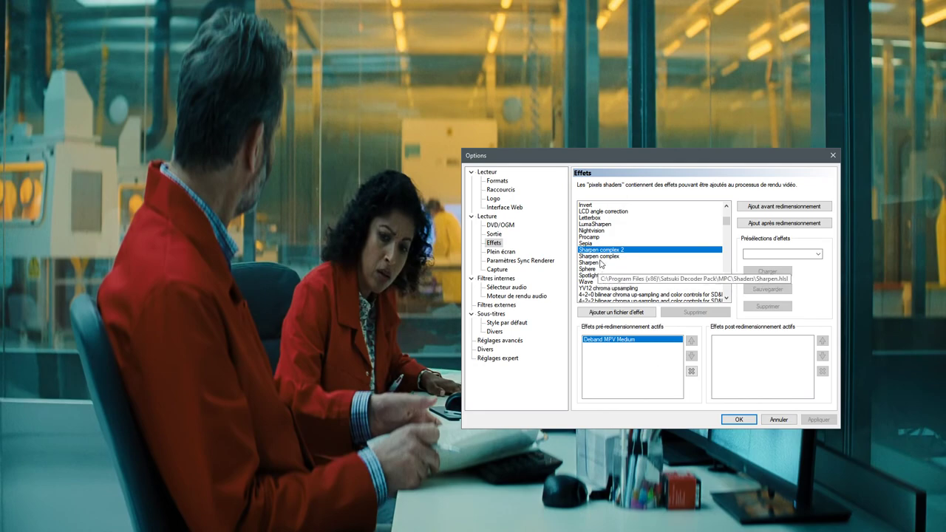
click(778, 209)
click(819, 420)
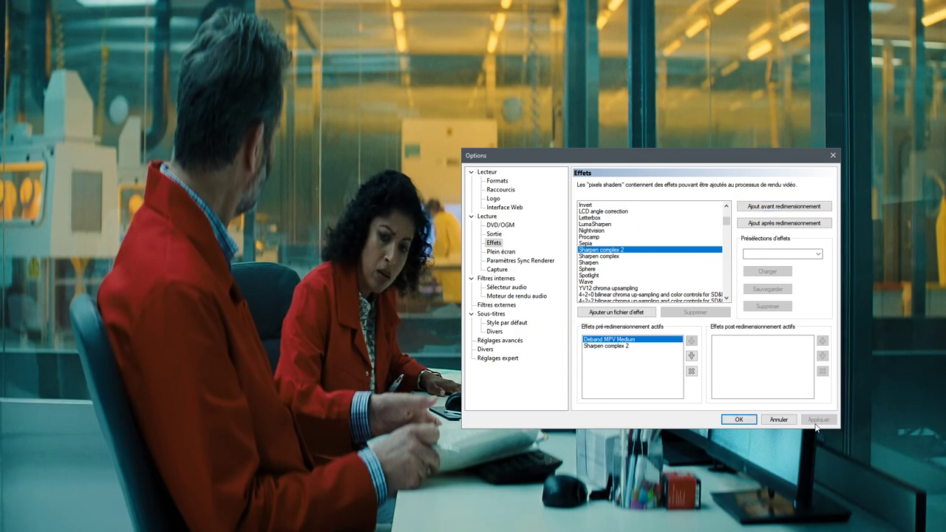